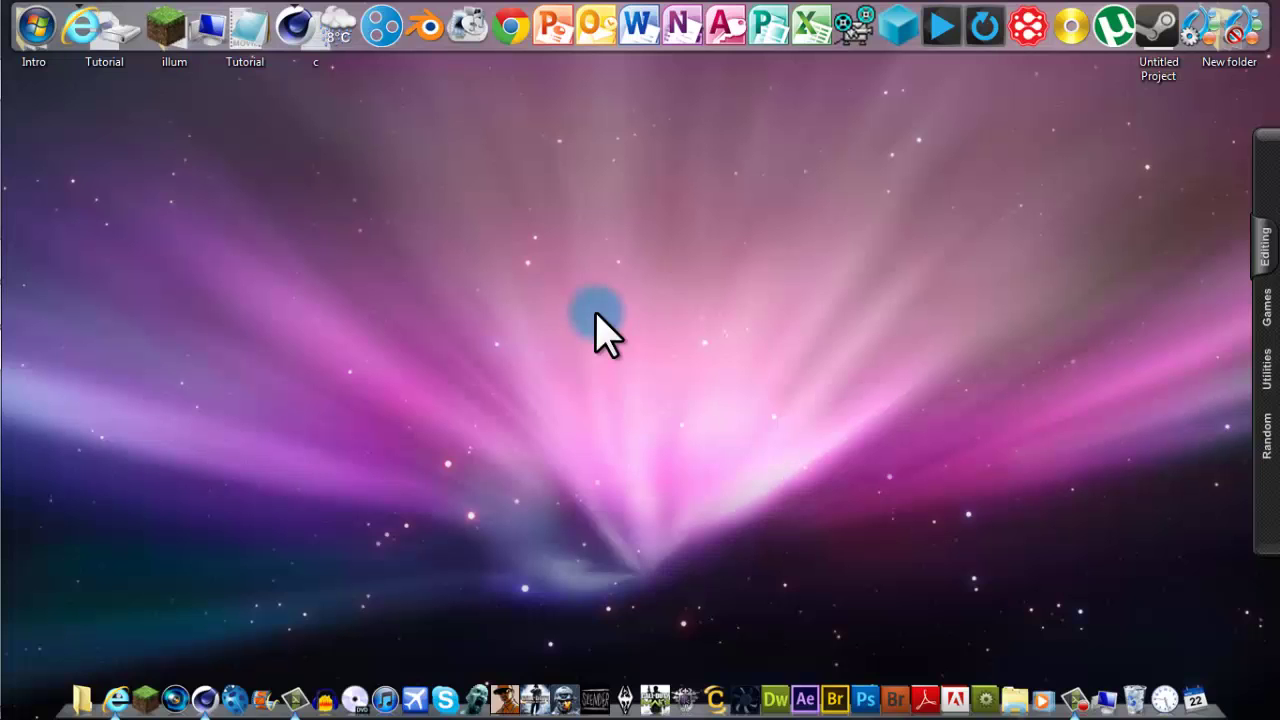
# Back in the Cinema 4D project, rewind the Tutorial animation to frame 0 and scrub the opening frames.
pyautogui.moveTo(8, 349)
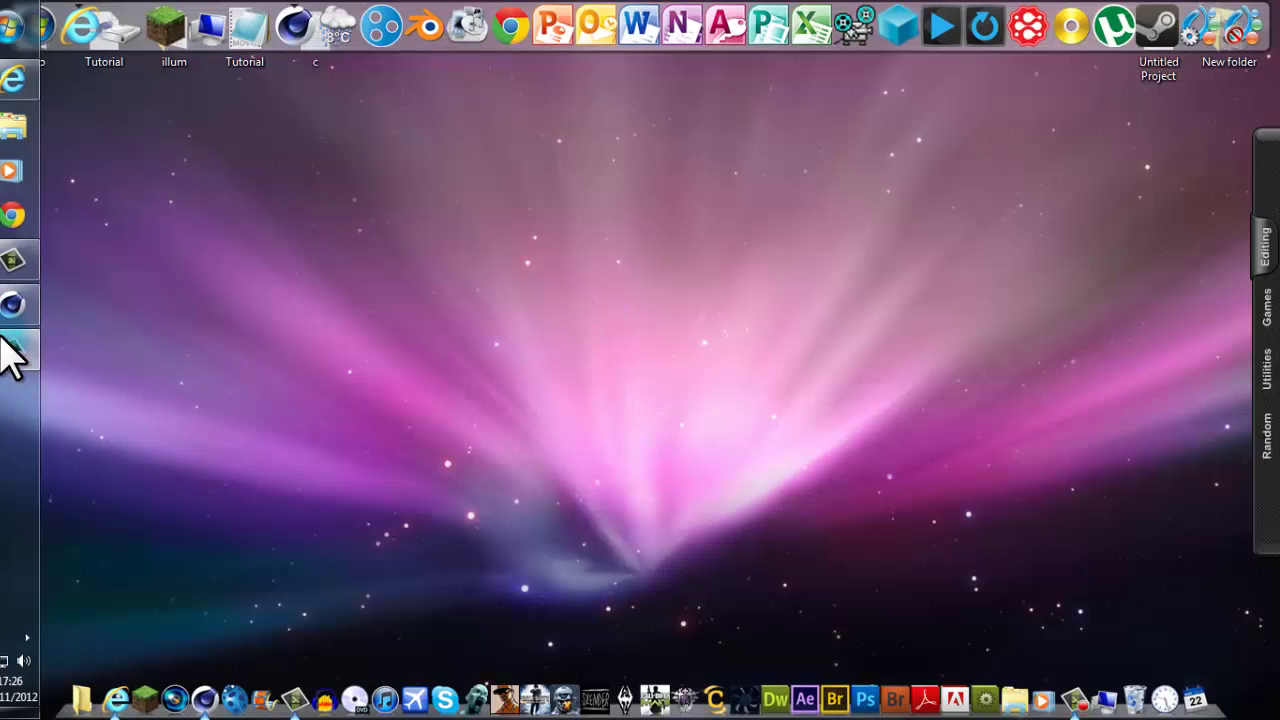
pyautogui.click(12, 318)
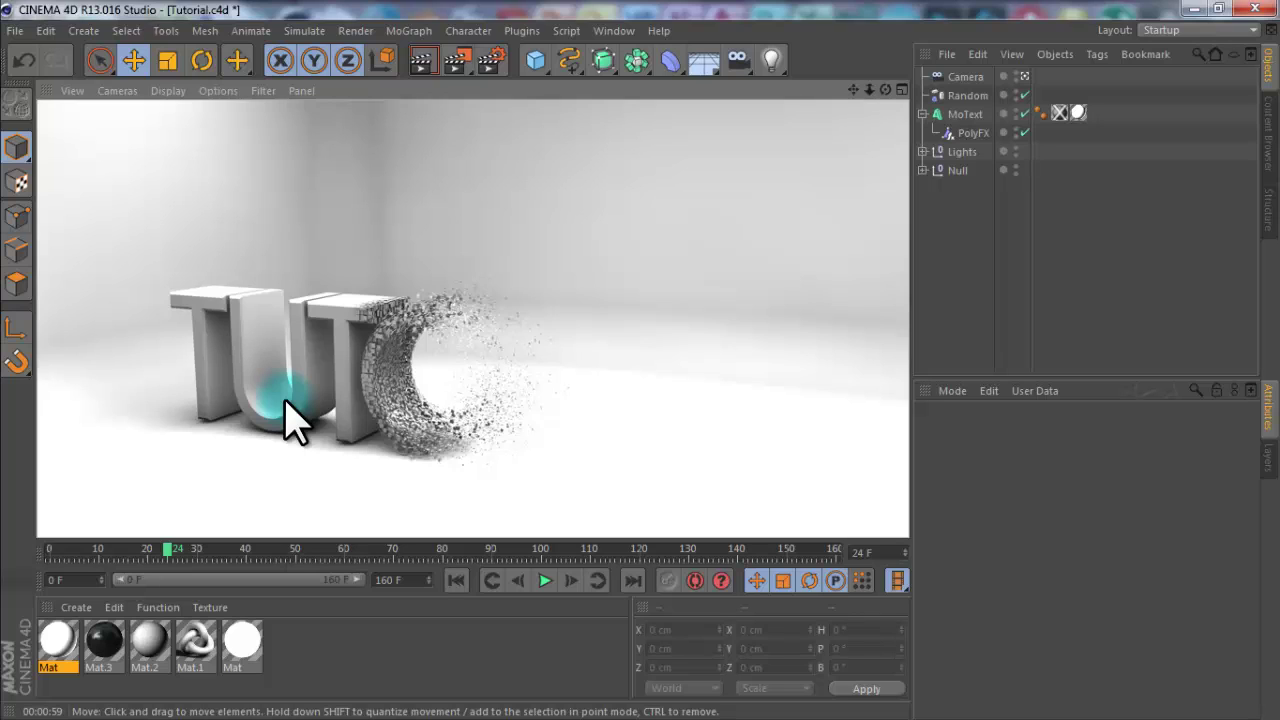
pyautogui.click(118, 581)
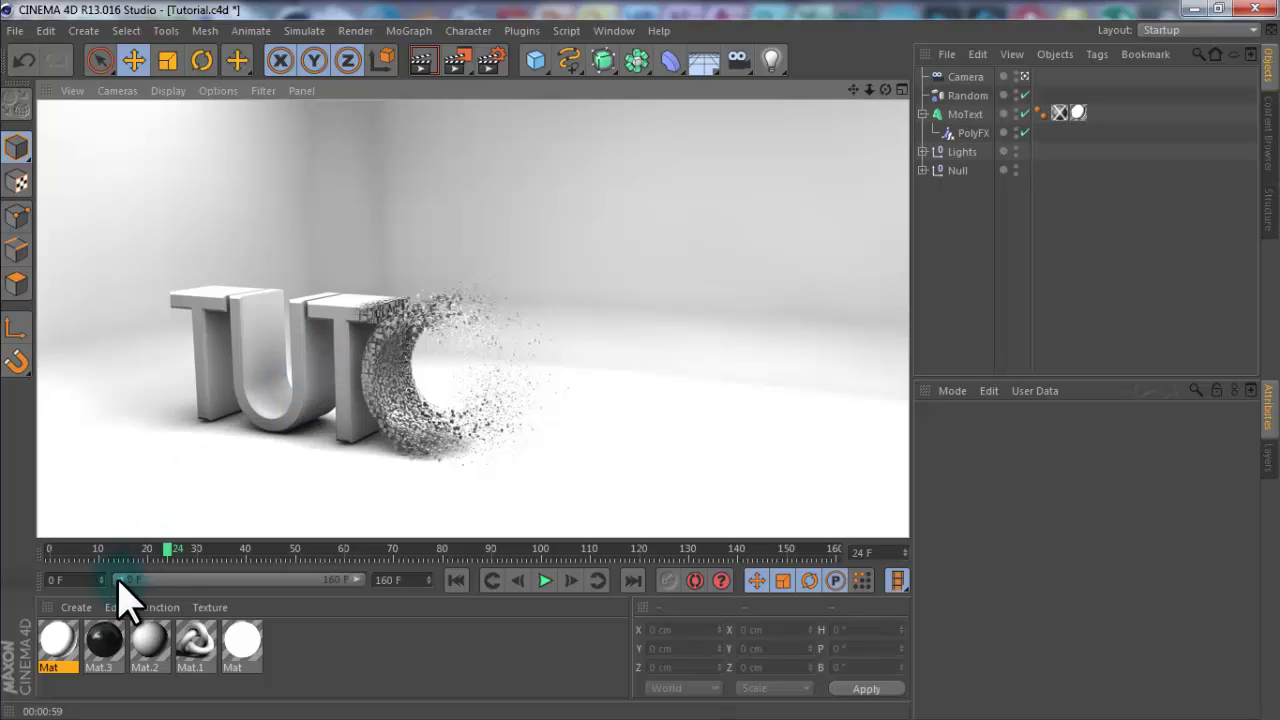
pyautogui.click(52, 549)
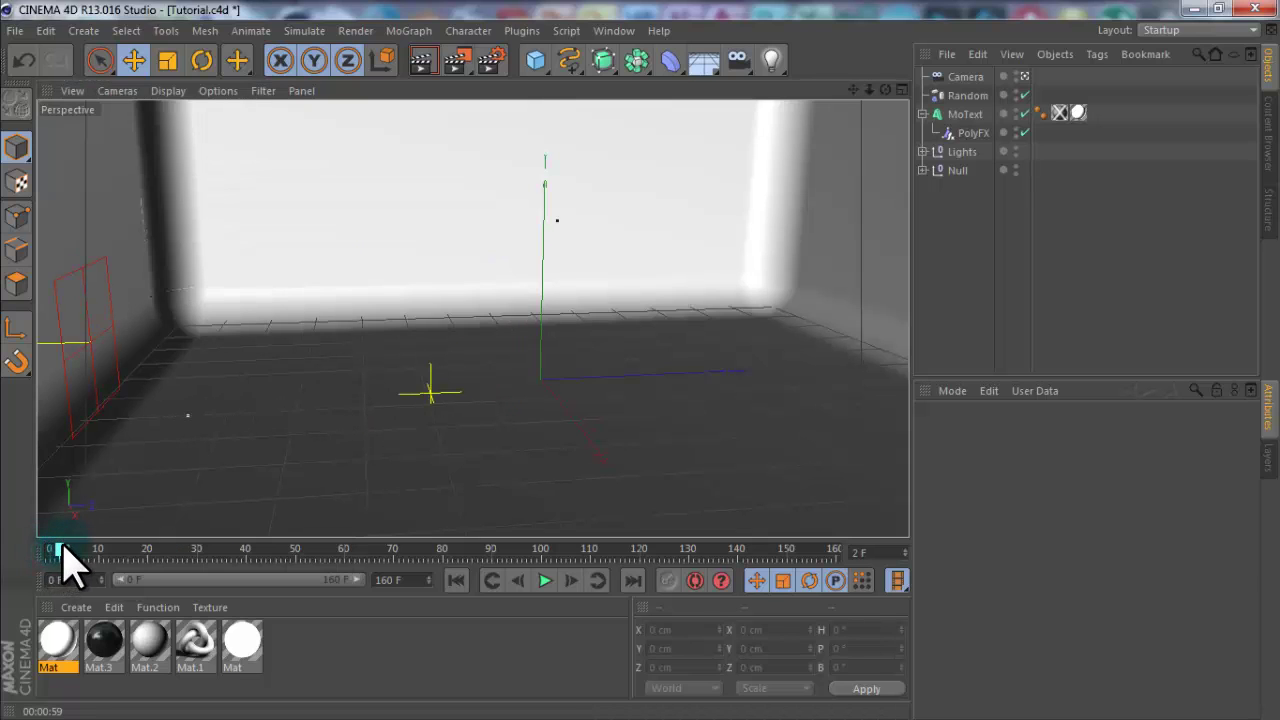
pyautogui.moveTo(106, 547); pyautogui.dragTo(53, 556)
# Create a new empty Cinema 4D project.
pyautogui.click(15, 30)
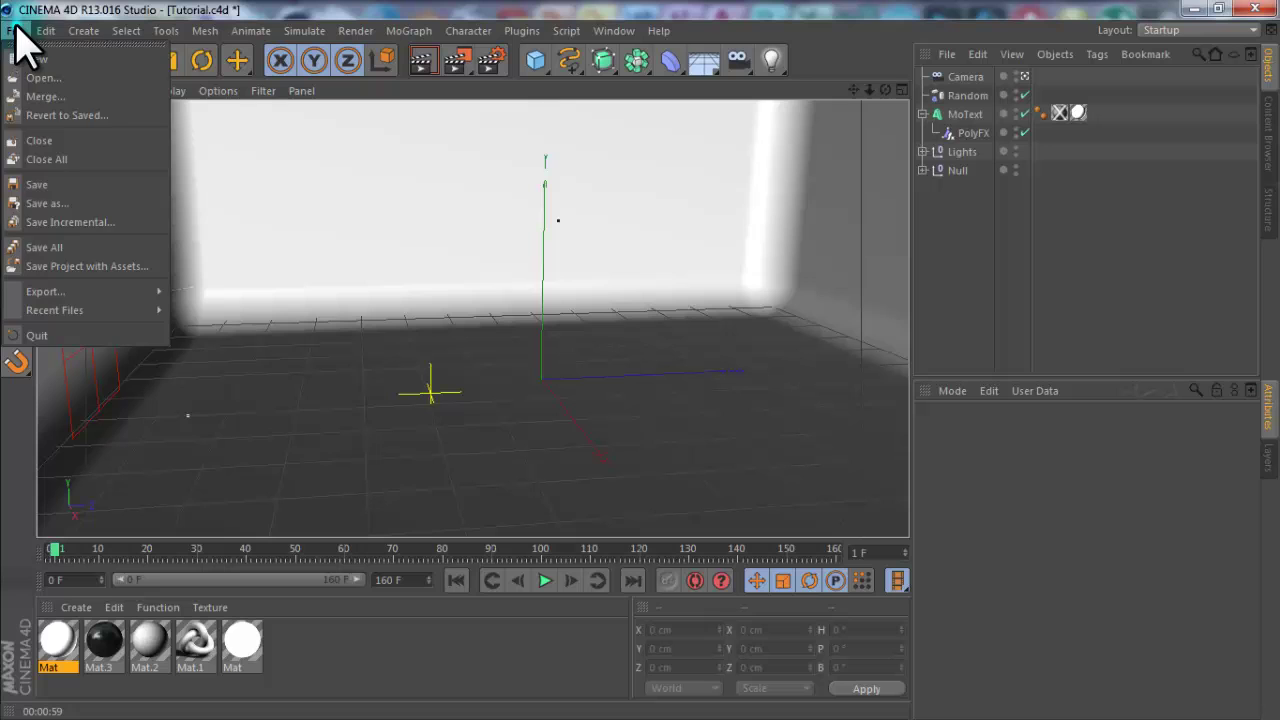
pyautogui.click(20, 59)
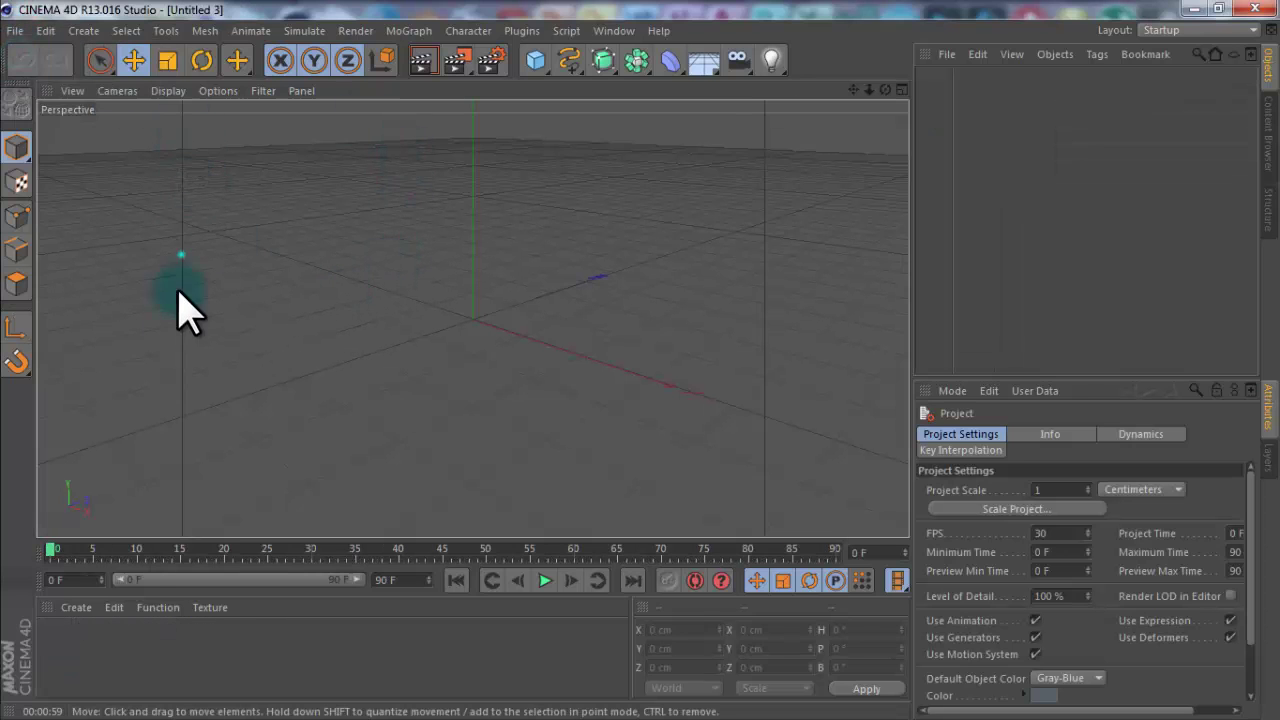
pyautogui.click(180, 262)
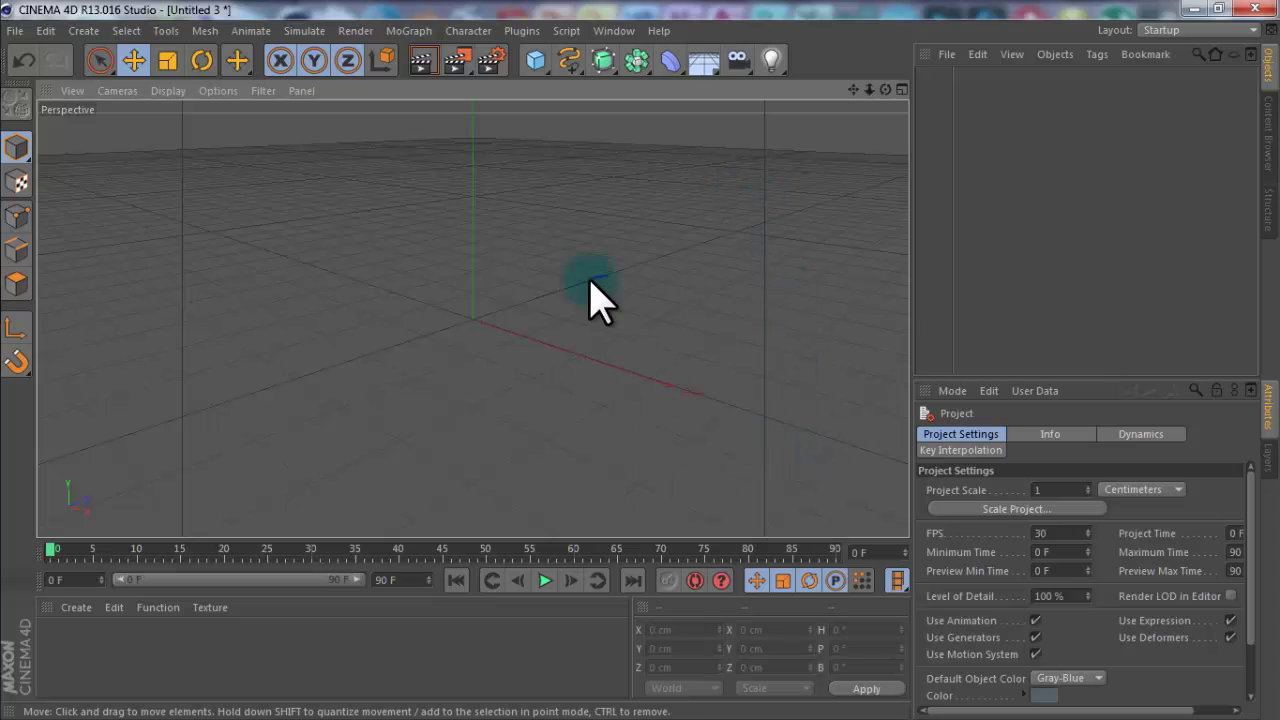
# Set the render output to 1280 × 720 pixels at 200 DPI.
pyautogui.click(487, 63)
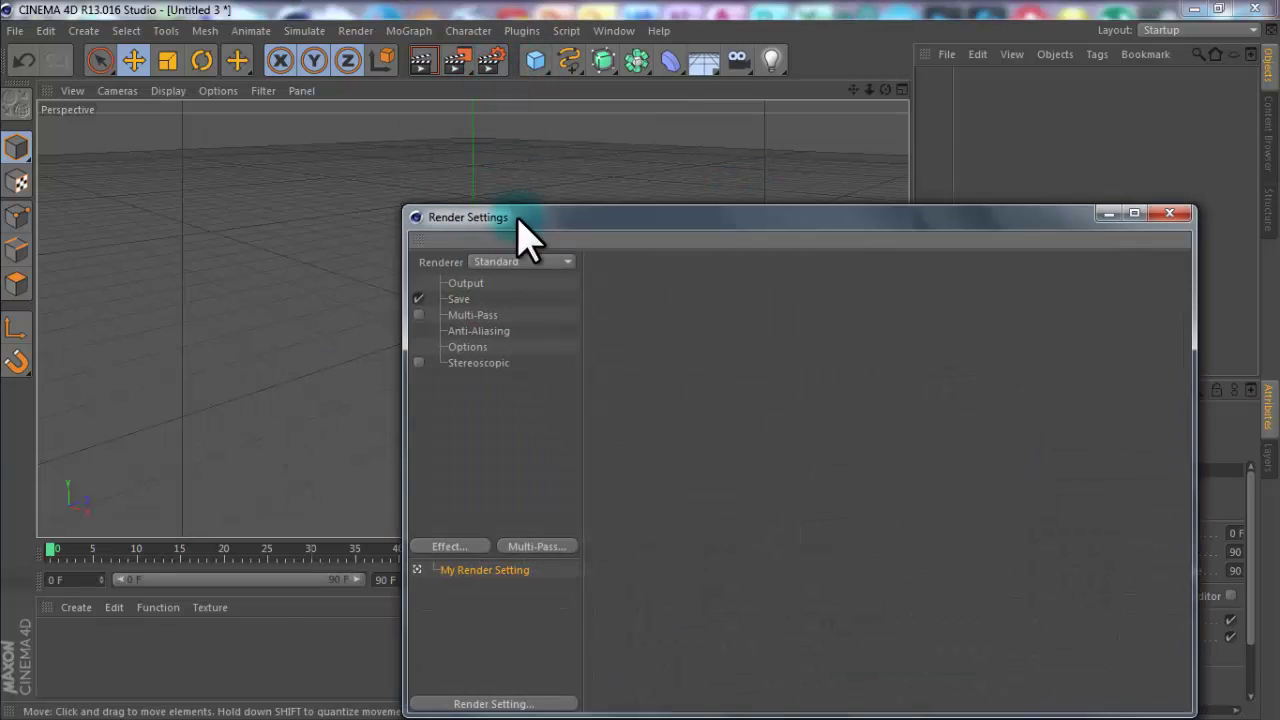
pyautogui.click(474, 283)
pyautogui.moveTo(562, 222); pyautogui.dragTo(529, 164)
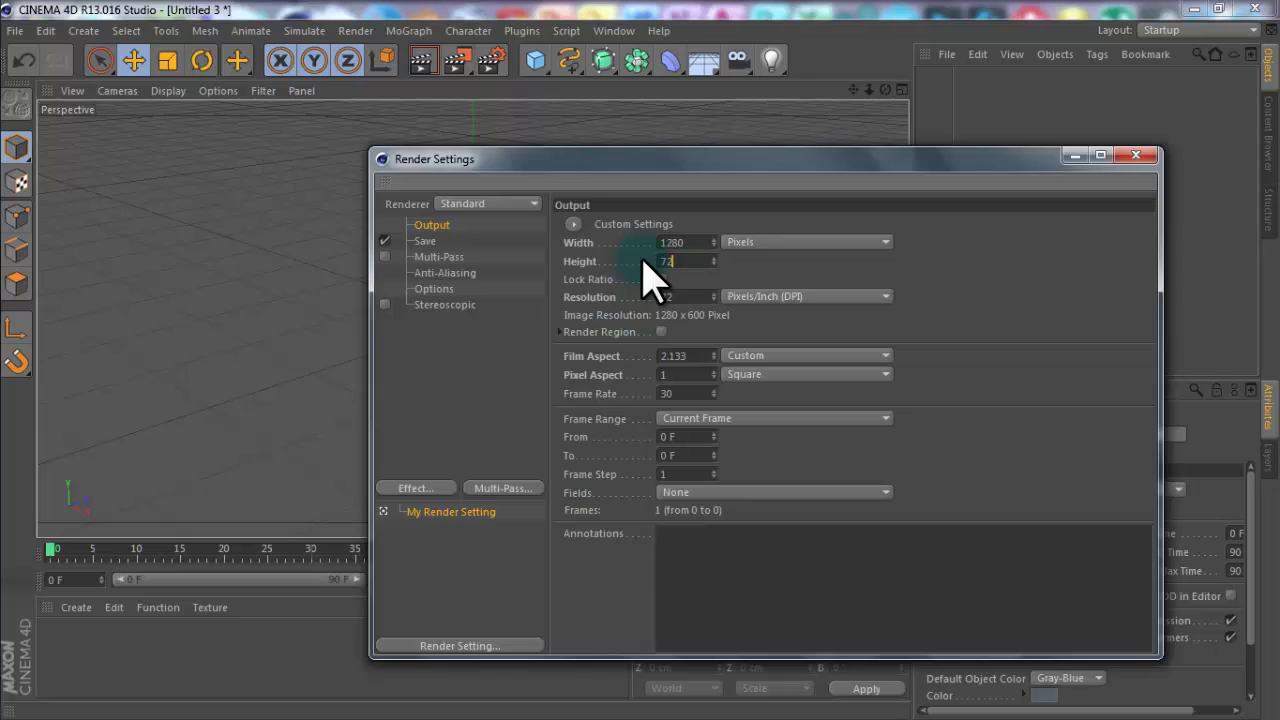
pyautogui.write('200')
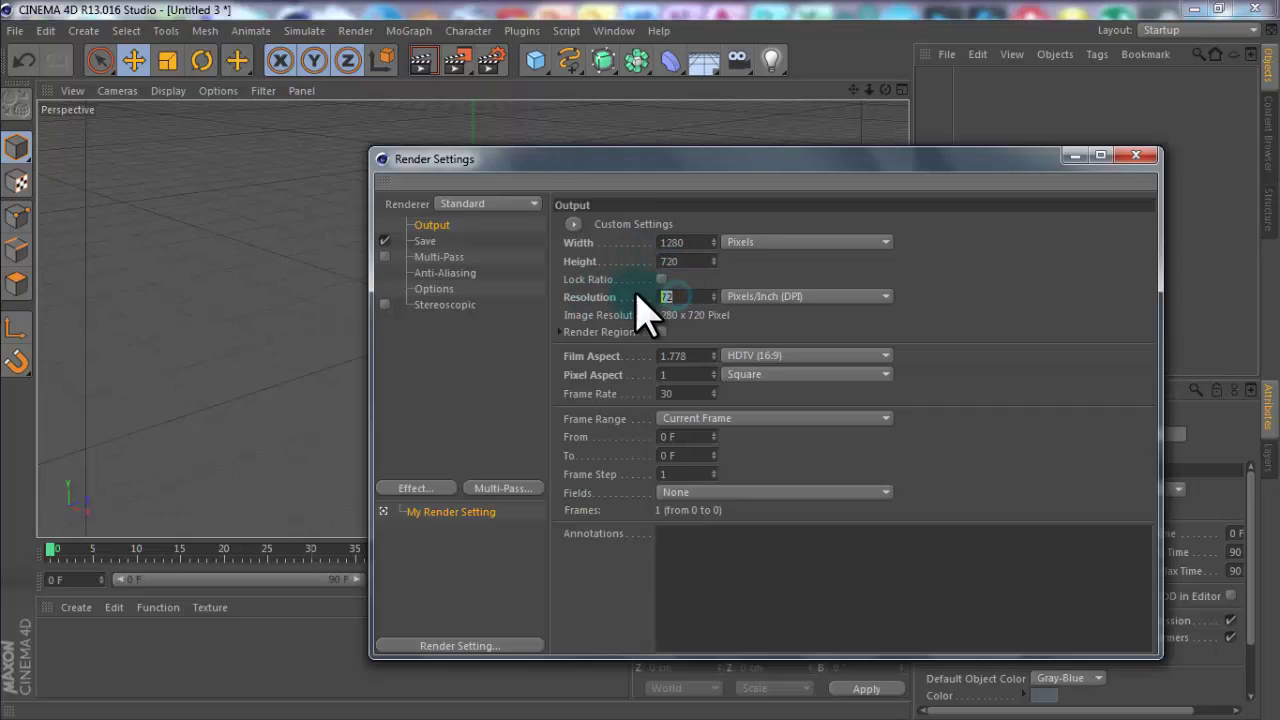
pyautogui.click(1137, 157)
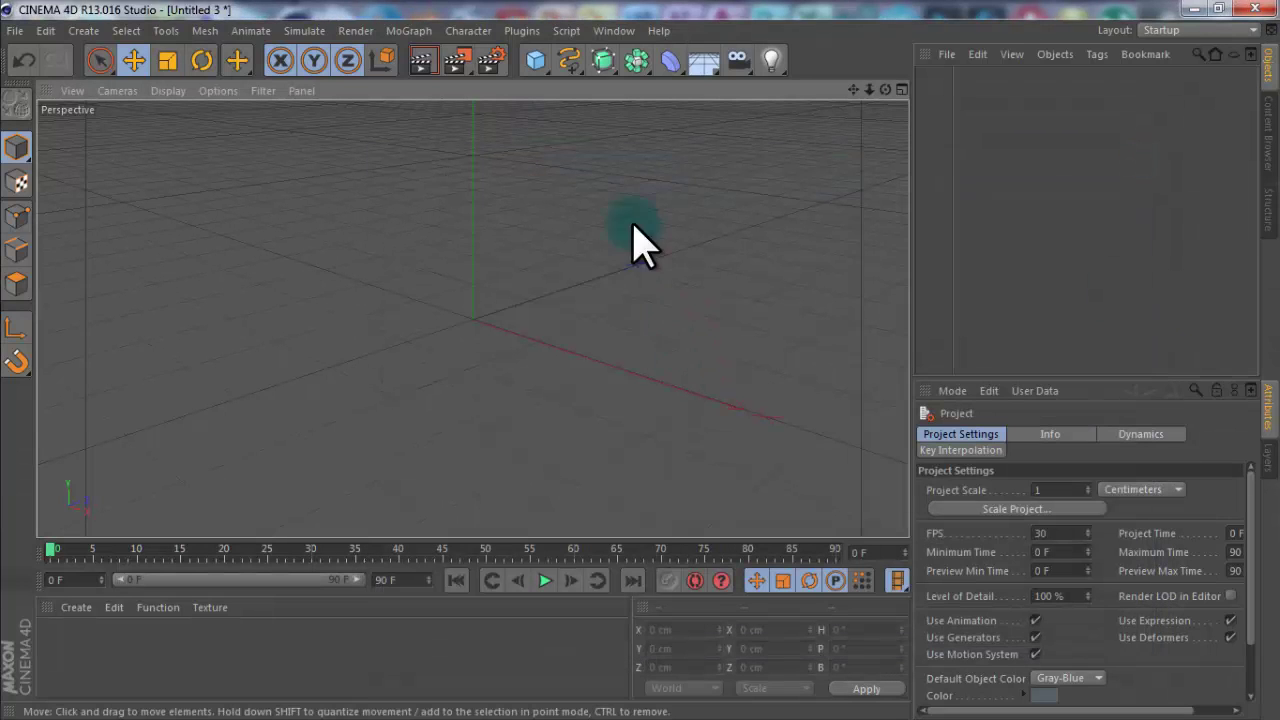
# Add a MoText object and change its text to TUTORIAL.
pyautogui.click(409, 30)
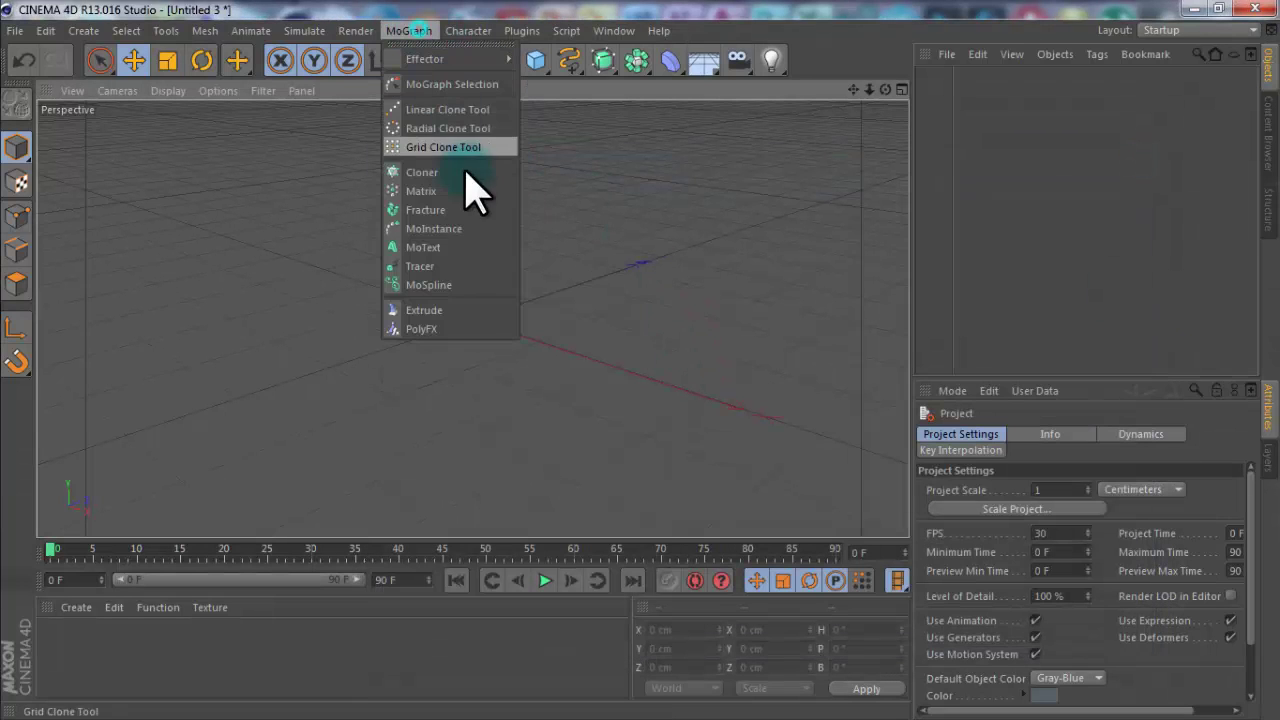
pyautogui.click(443, 249)
pyautogui.keyDown('alt'); pyautogui.moveTo(651, 374); pyautogui.dragTo(650, 385); pyautogui.keyUp('alt')
pyautogui.moveTo(853, 89); pyautogui.dragTo(643, 371)
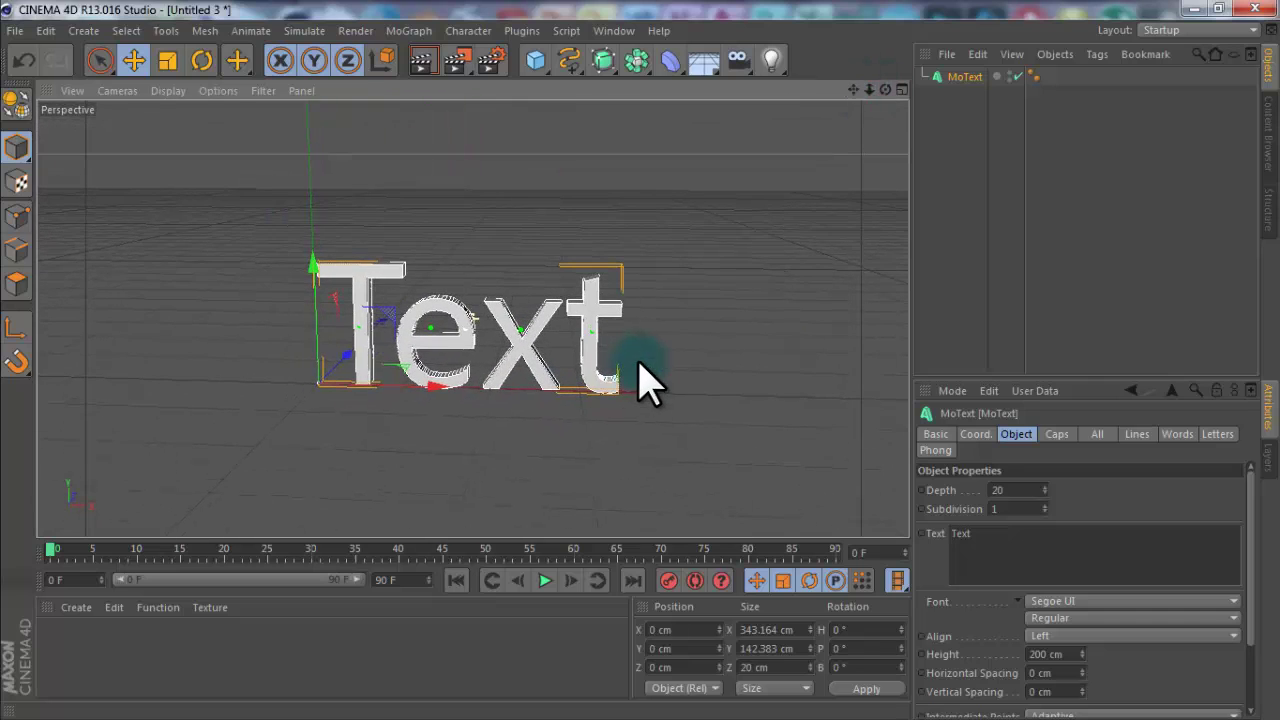
pyautogui.click(1038, 545)
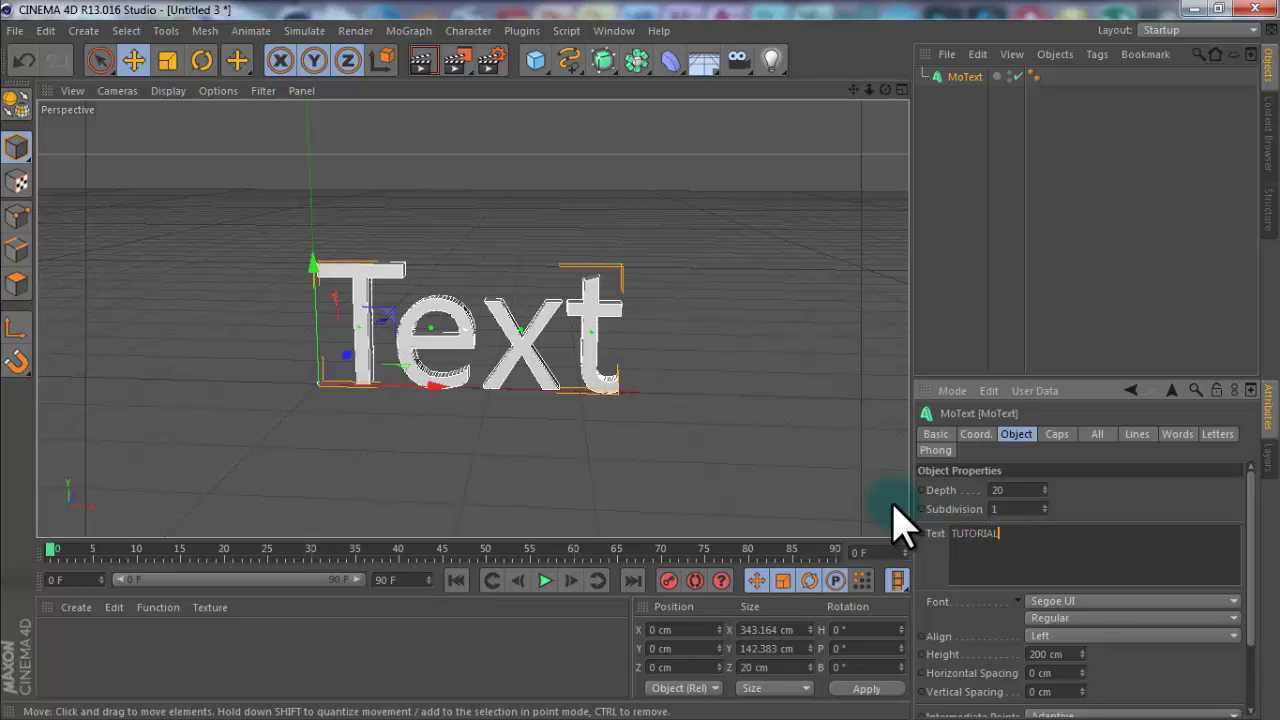
pyautogui.click(1110, 492)
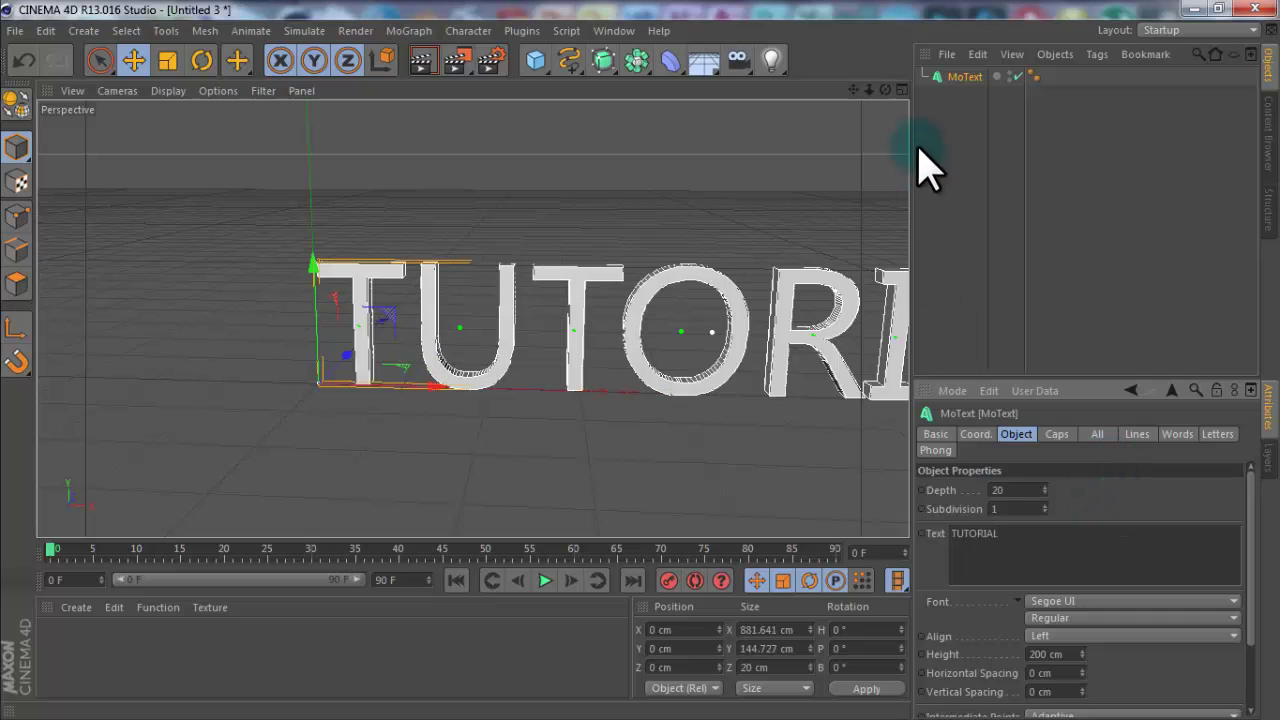
# Set the TUTORIAL text's font to abeatbyKai.
pyautogui.moveTo(853, 90); pyautogui.dragTo(645, 380)
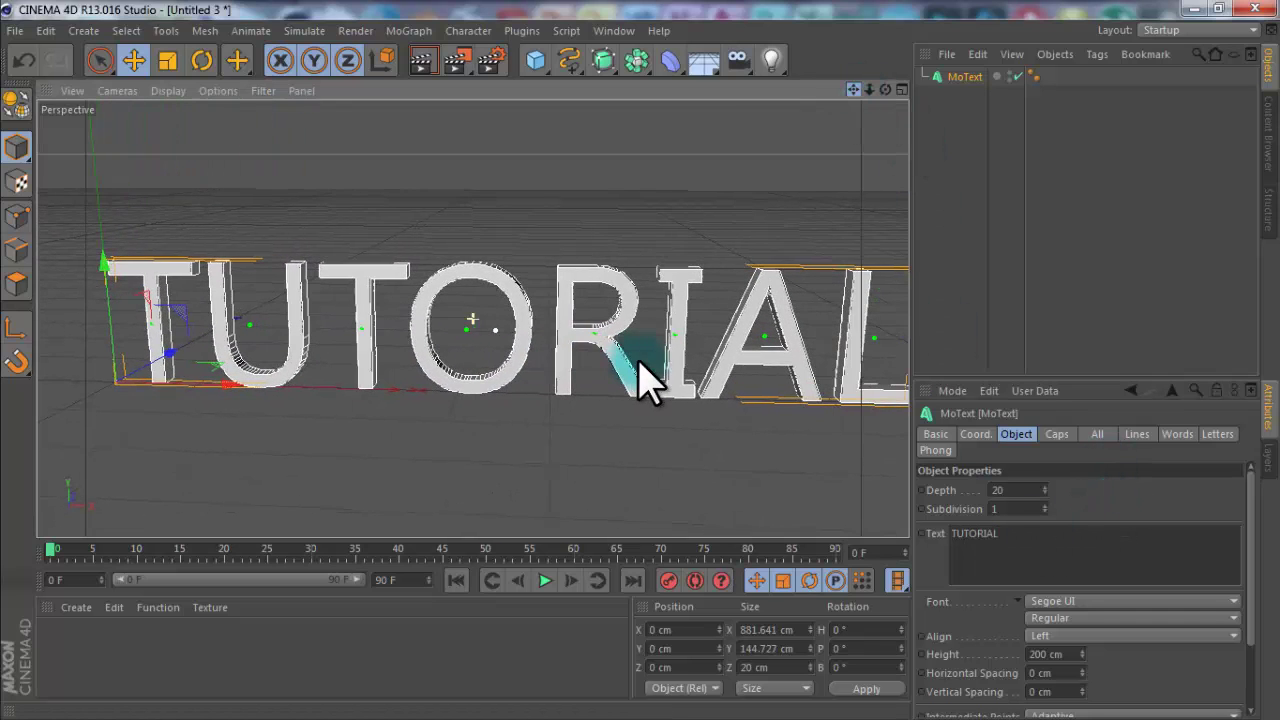
pyautogui.moveTo(869, 90); pyautogui.dragTo(849, 134)
pyautogui.moveTo(853, 90); pyautogui.dragTo(820, 157)
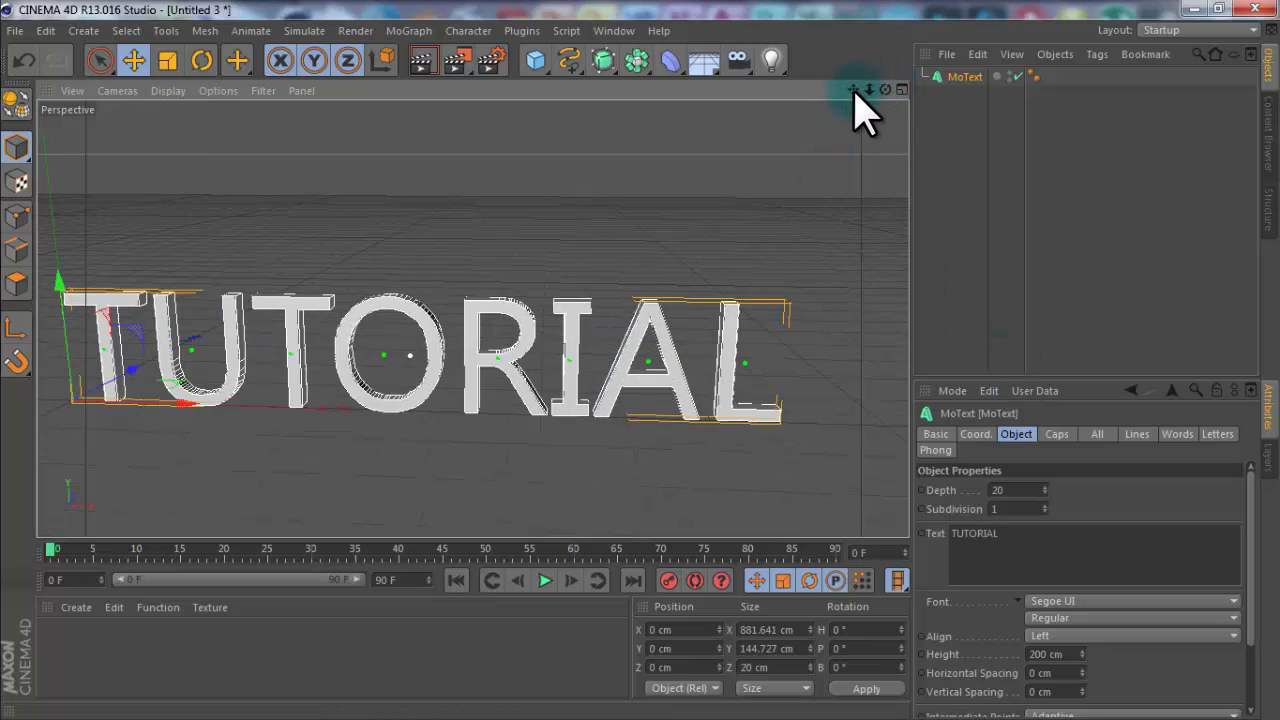
pyautogui.moveTo(853, 90); pyautogui.dragTo(660, 385)
pyautogui.click(1080, 601)
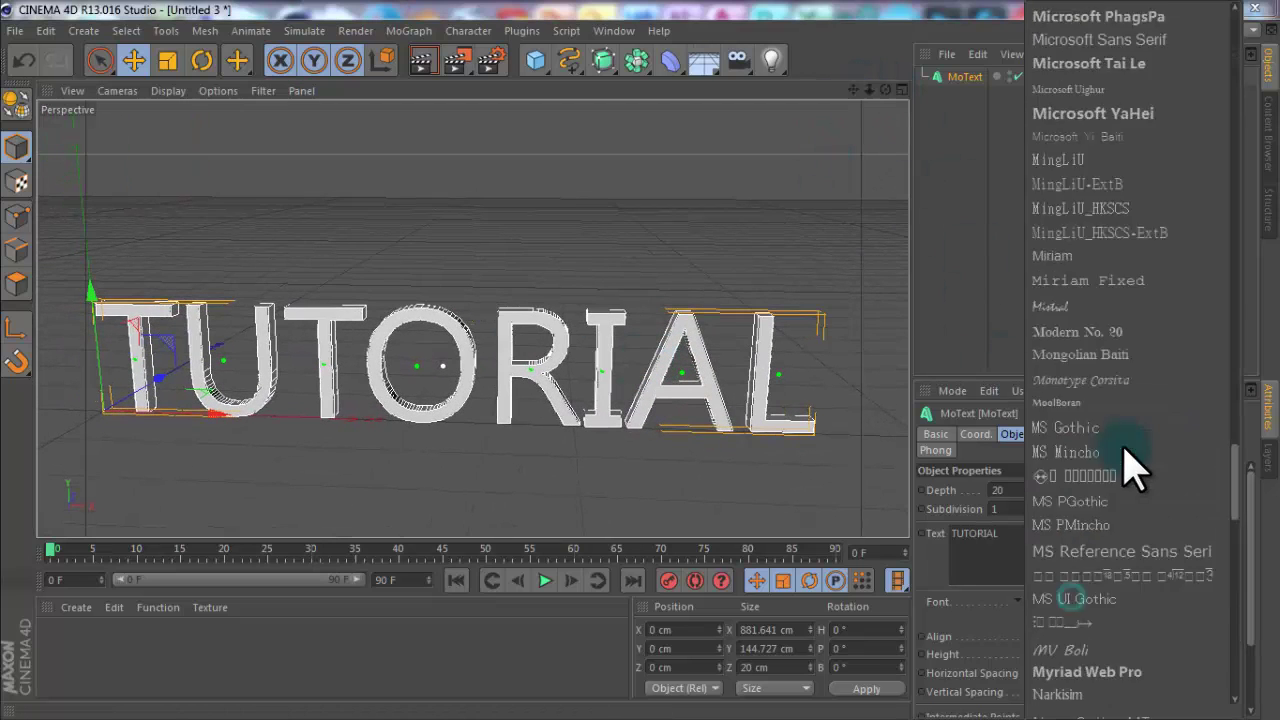
pyautogui.scroll(20, 1128, 462)
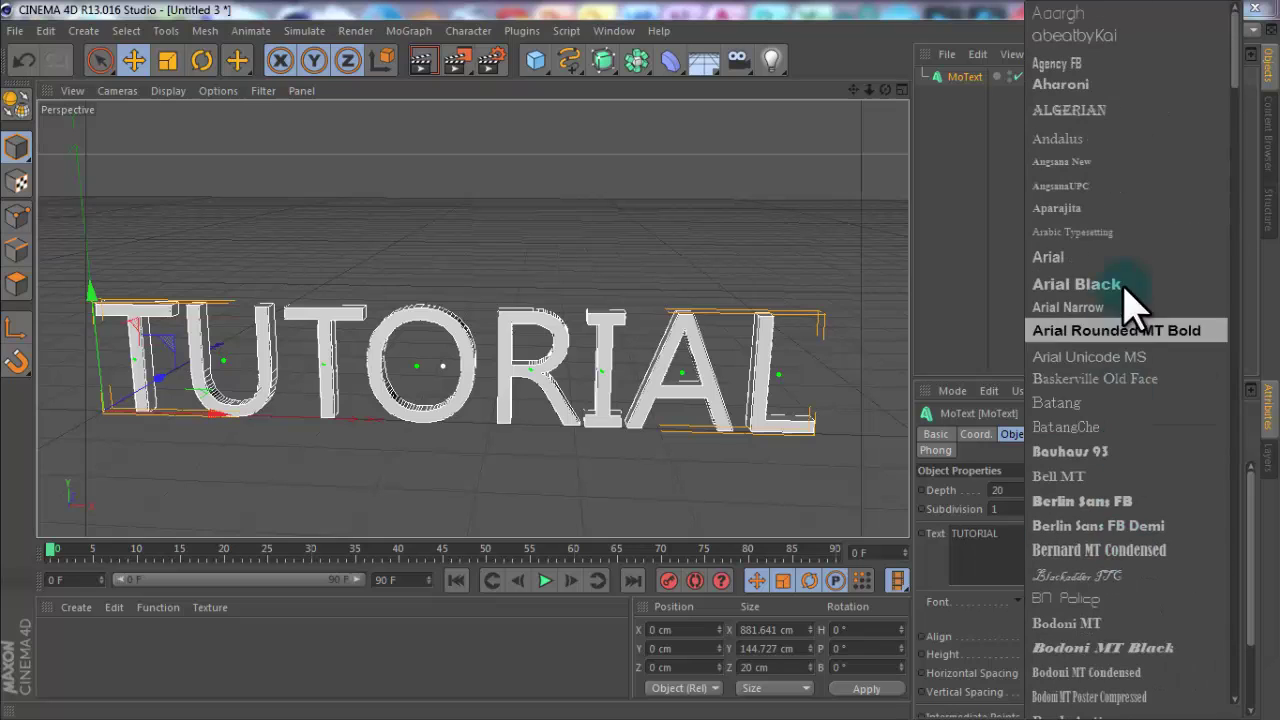
pyautogui.click(1122, 37)
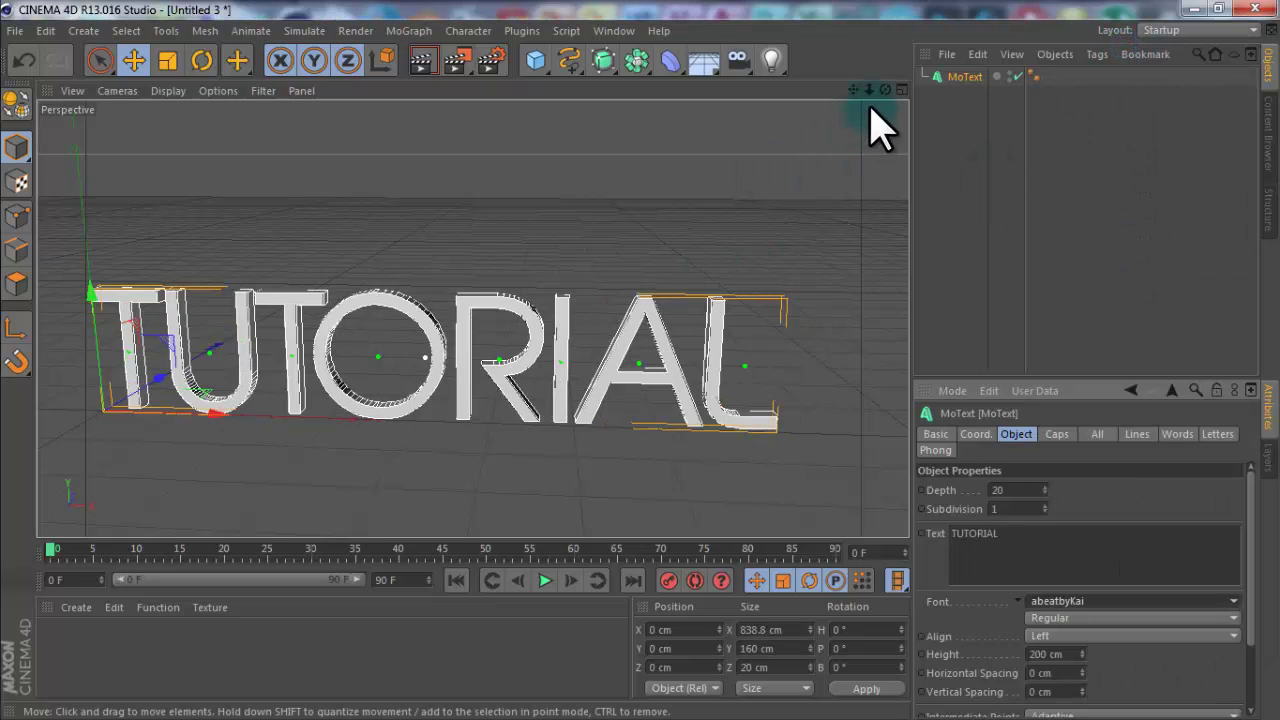
# Give the text a depth of 65 and render a preview.
pyautogui.moveTo(853, 90); pyautogui.dragTo(678, 375)
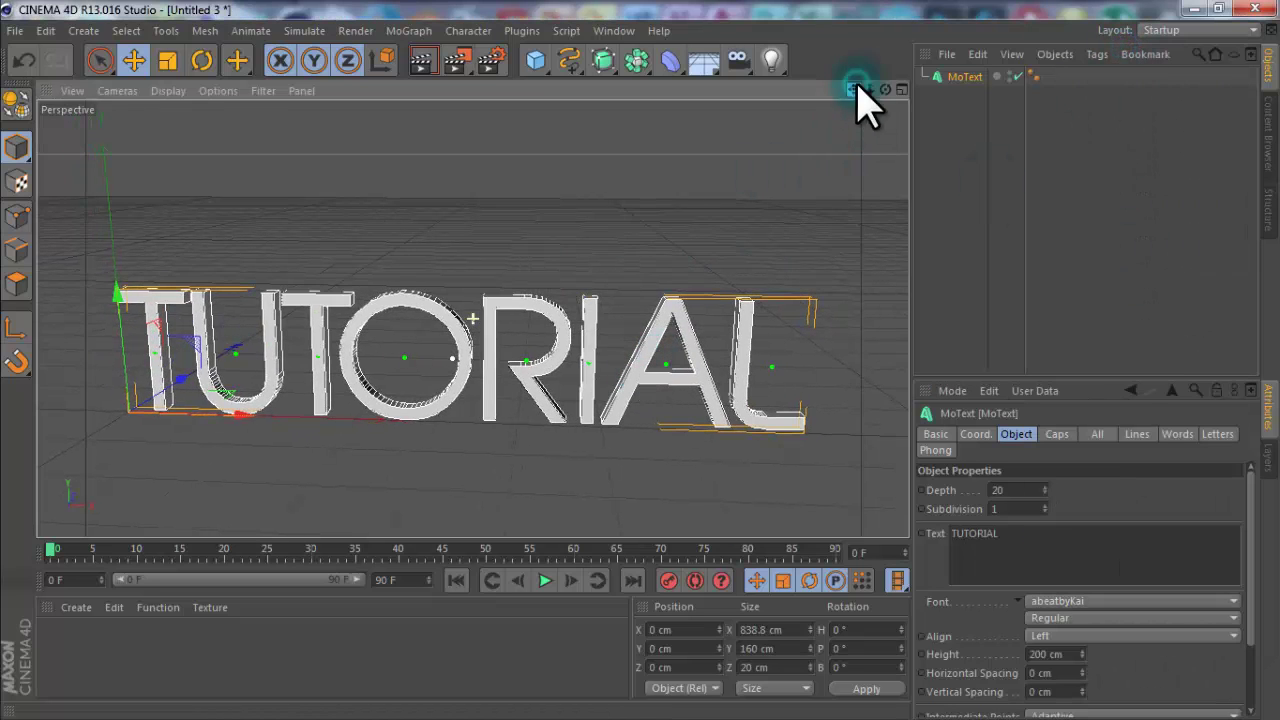
pyautogui.doubleClick(1016, 490)
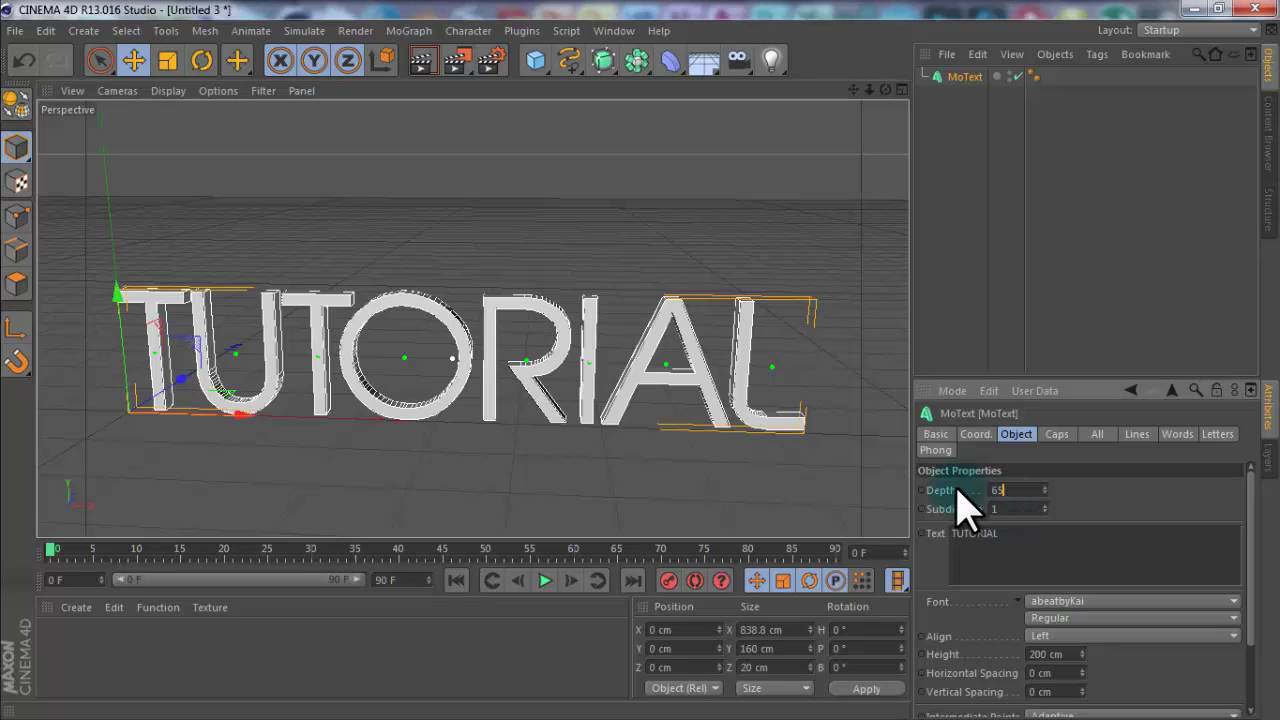
pyautogui.press('Return')
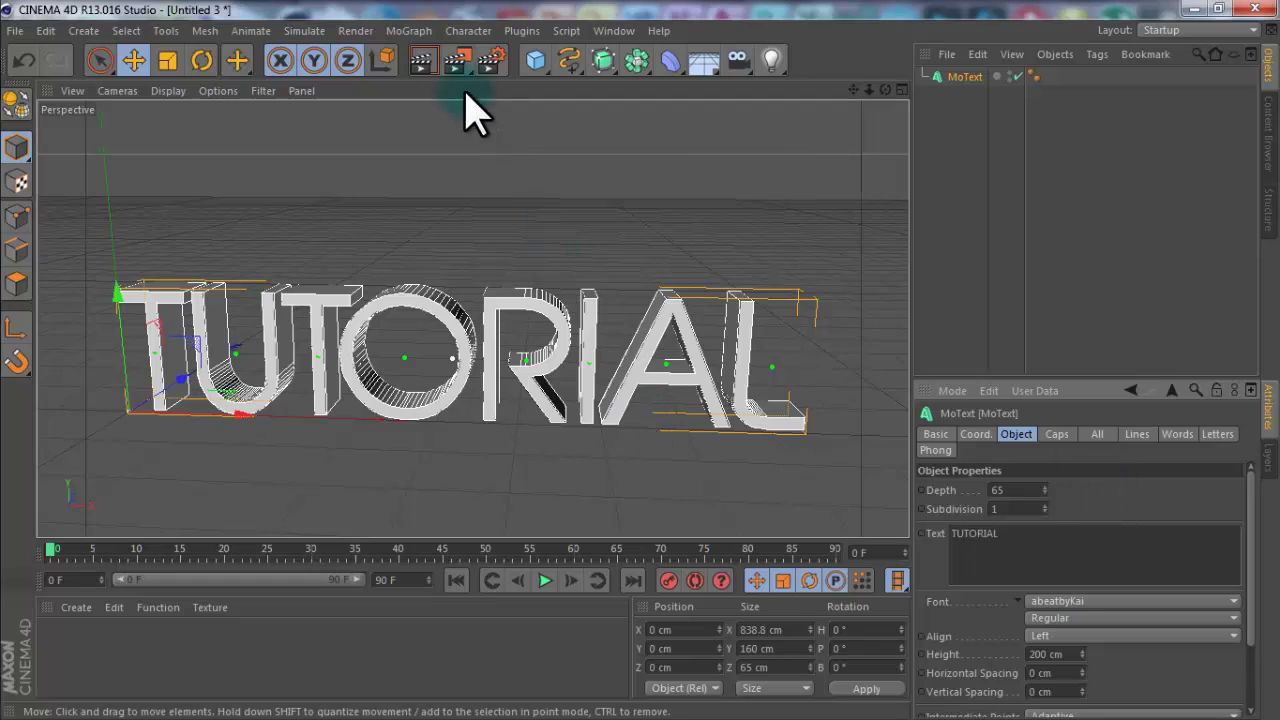
pyautogui.click(423, 60)
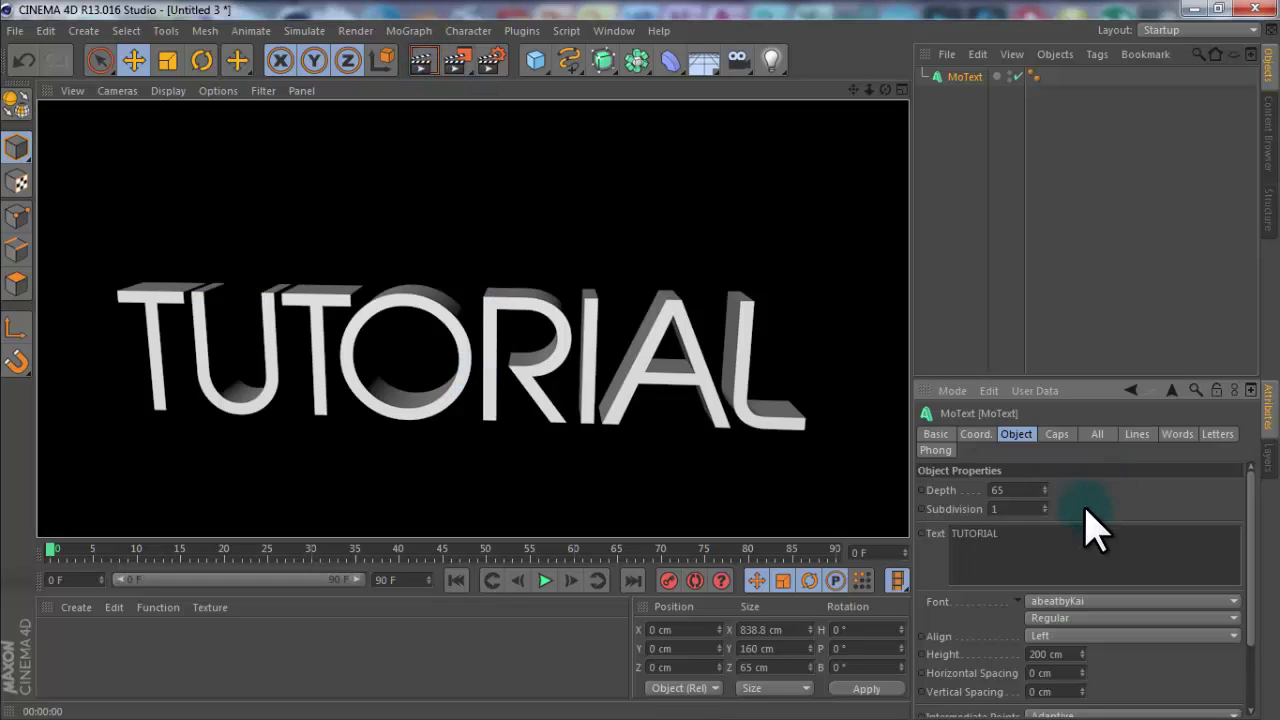
# Clear the render preview and orbit the view around the letters.
pyautogui.click(1105, 499)
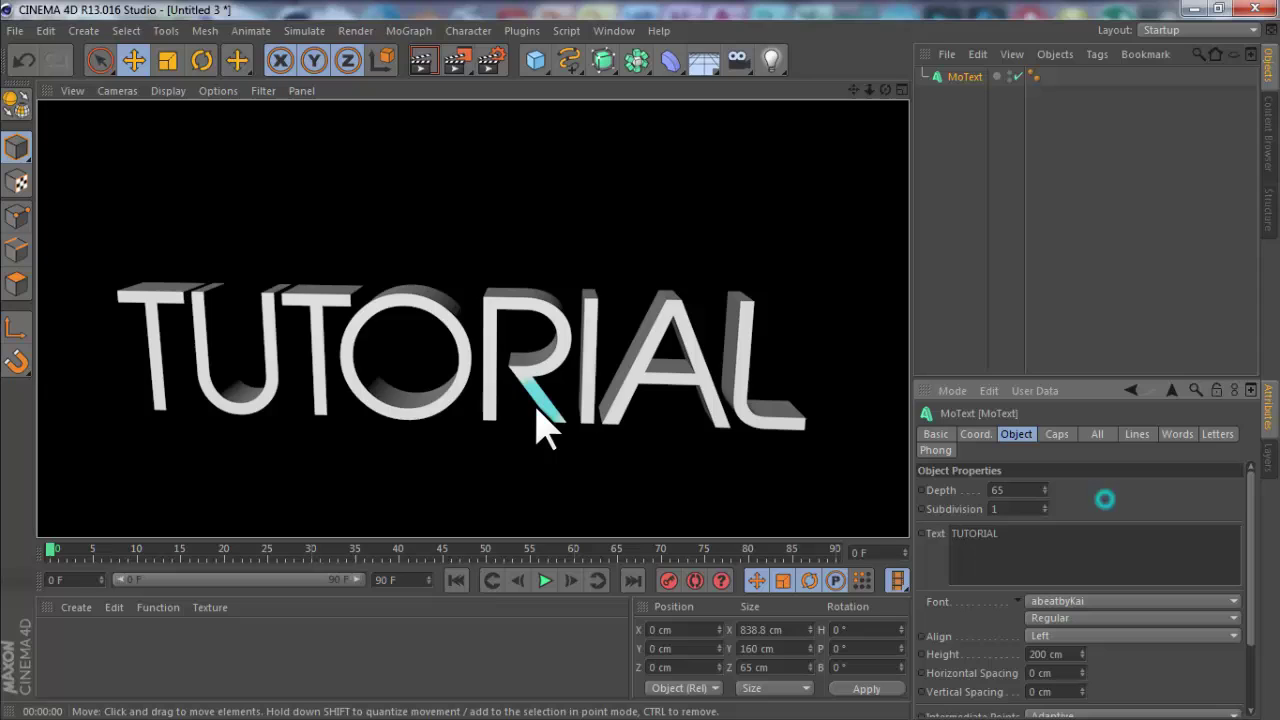
pyautogui.click(778, 226)
pyautogui.scroll(10, 549, 409)
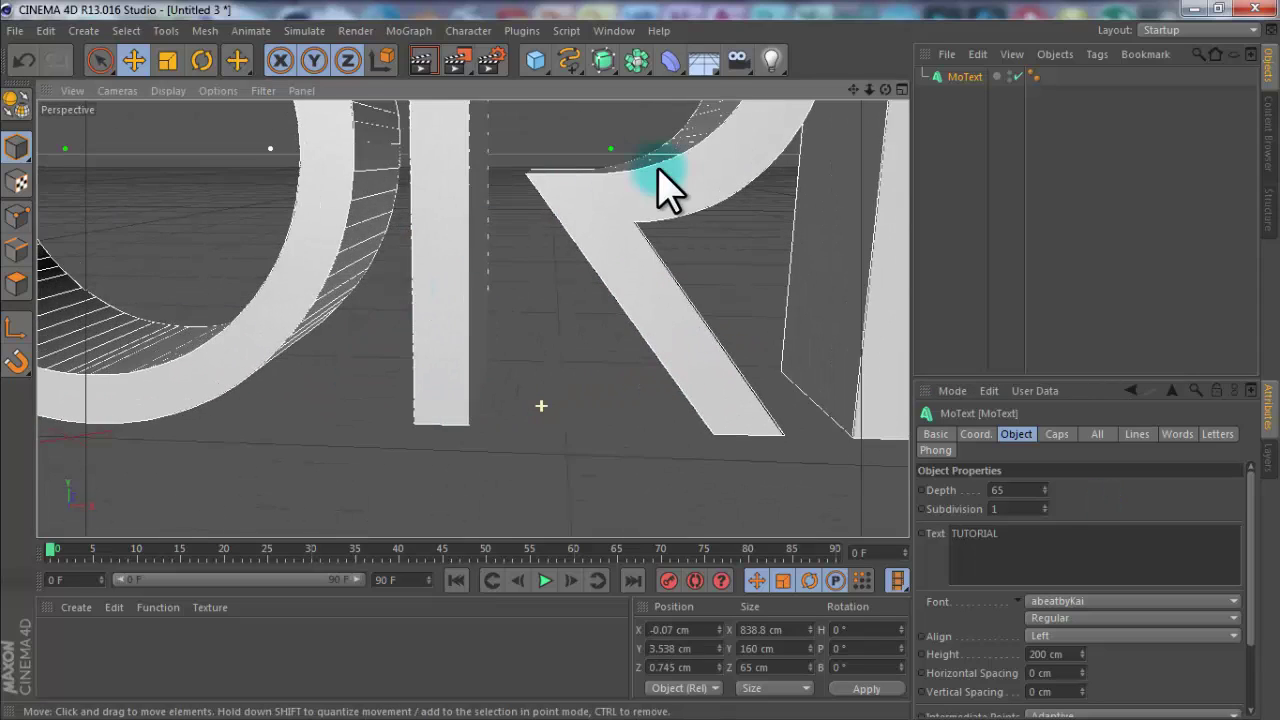
pyautogui.moveTo(885, 91); pyautogui.dragTo(643, 380)
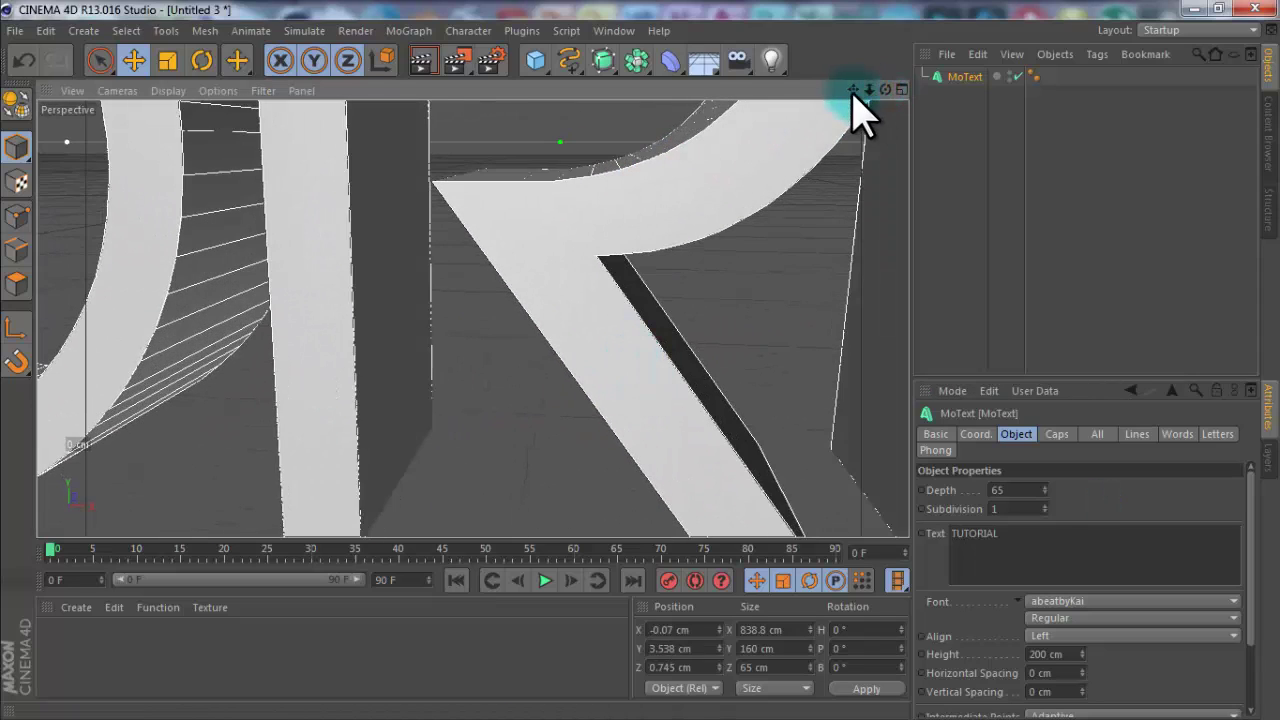
pyautogui.moveTo(853, 91); pyautogui.dragTo(690, 387)
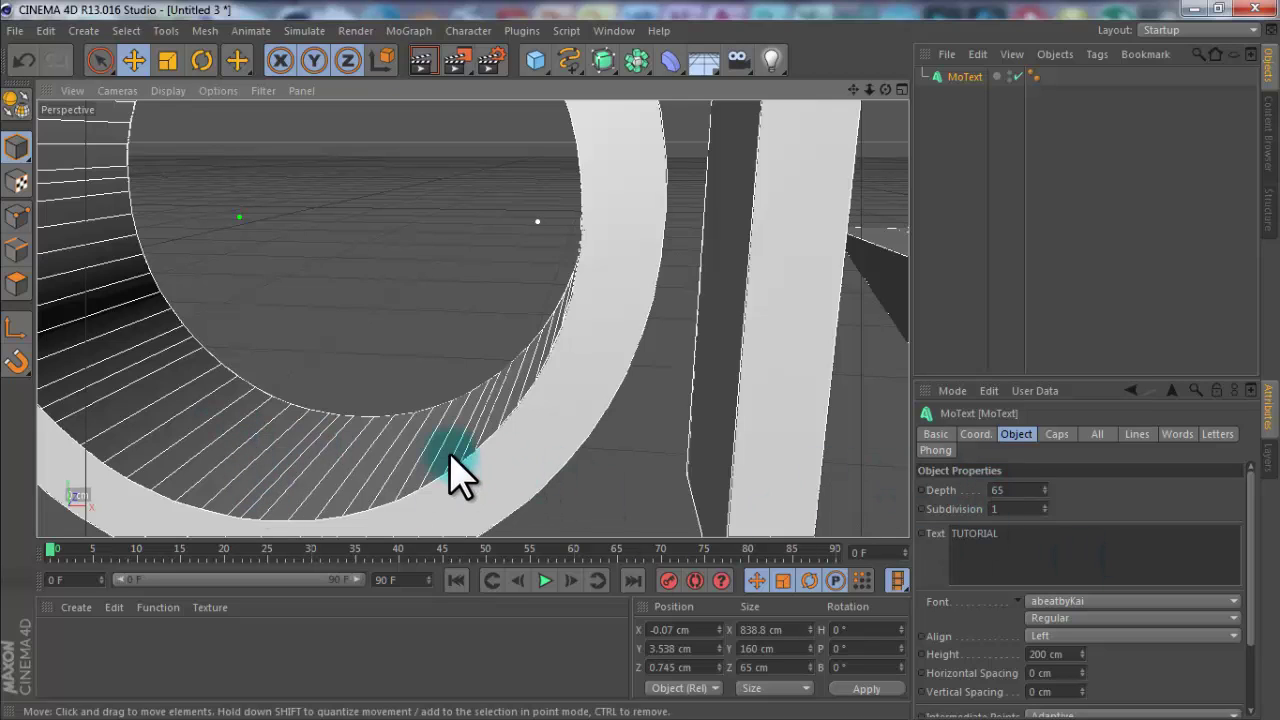
# Set the text's depth Subdivision to 20.
pyautogui.click(1011, 508)
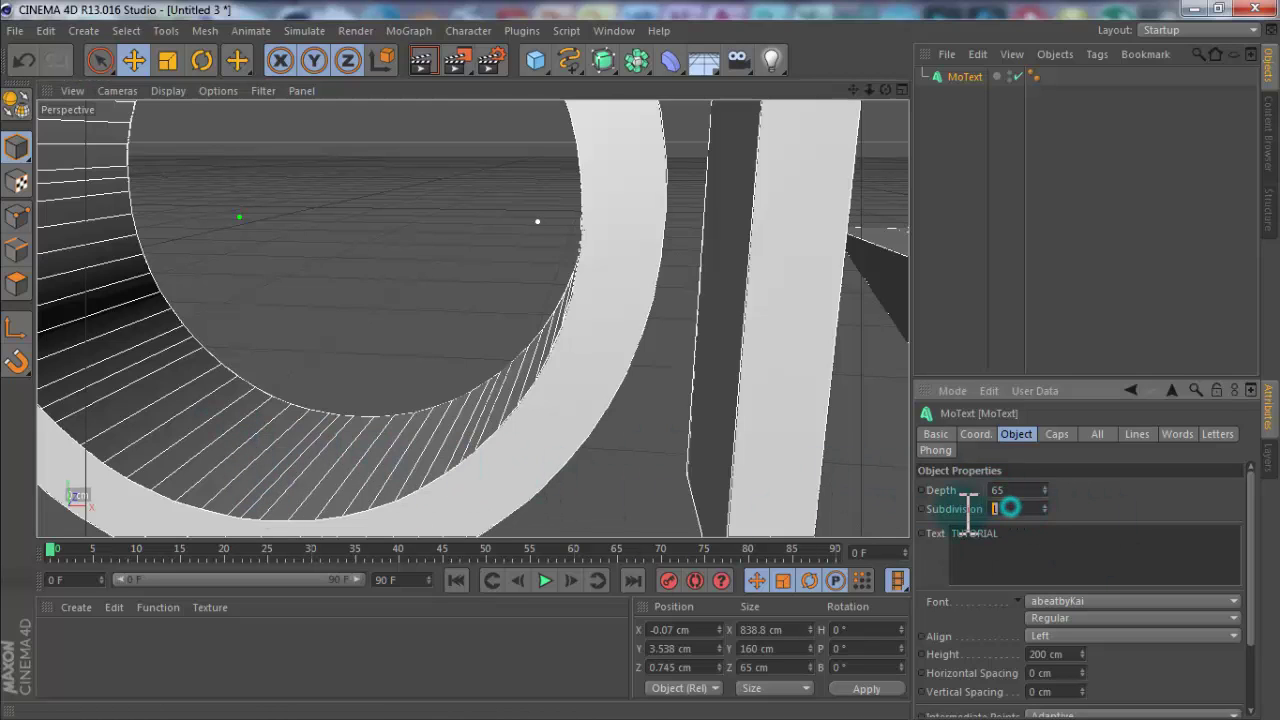
pyautogui.write('16')
pyautogui.press('Return')
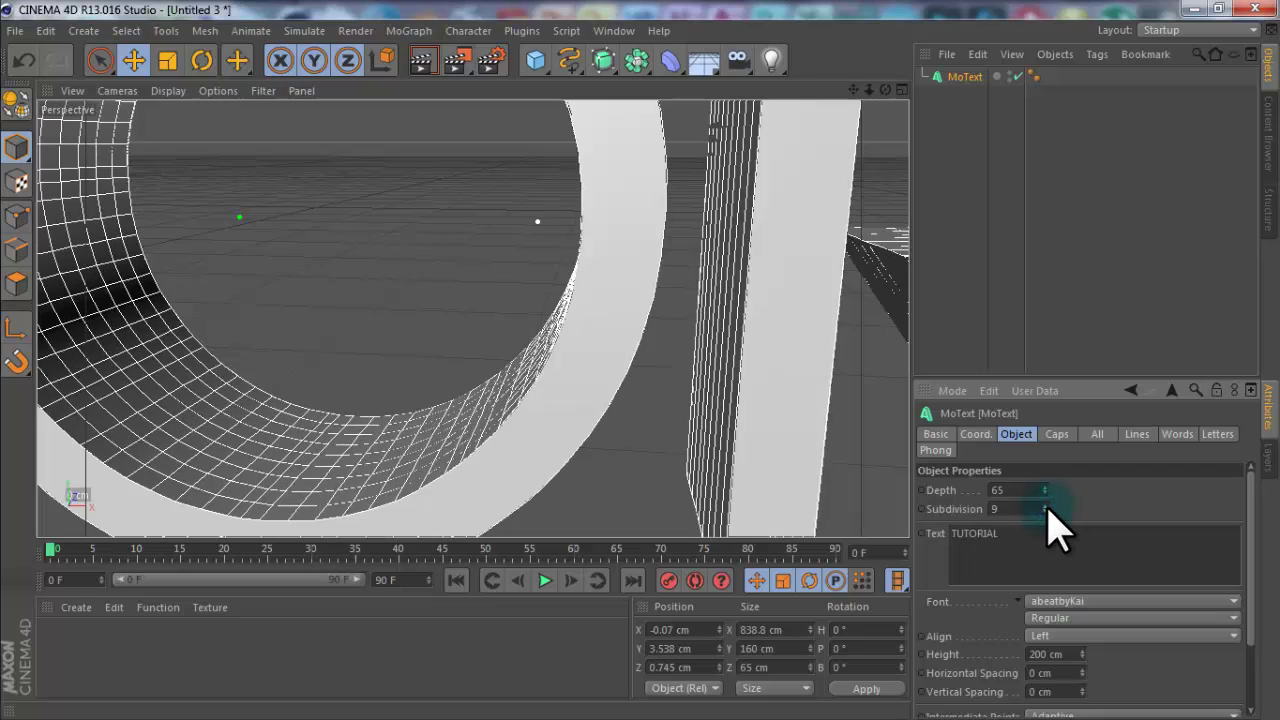
pyautogui.click(1045, 506)
pyautogui.click(1045, 506)
pyautogui.click(1045, 506)
pyautogui.click(1045, 506)
pyautogui.click(1045, 506)
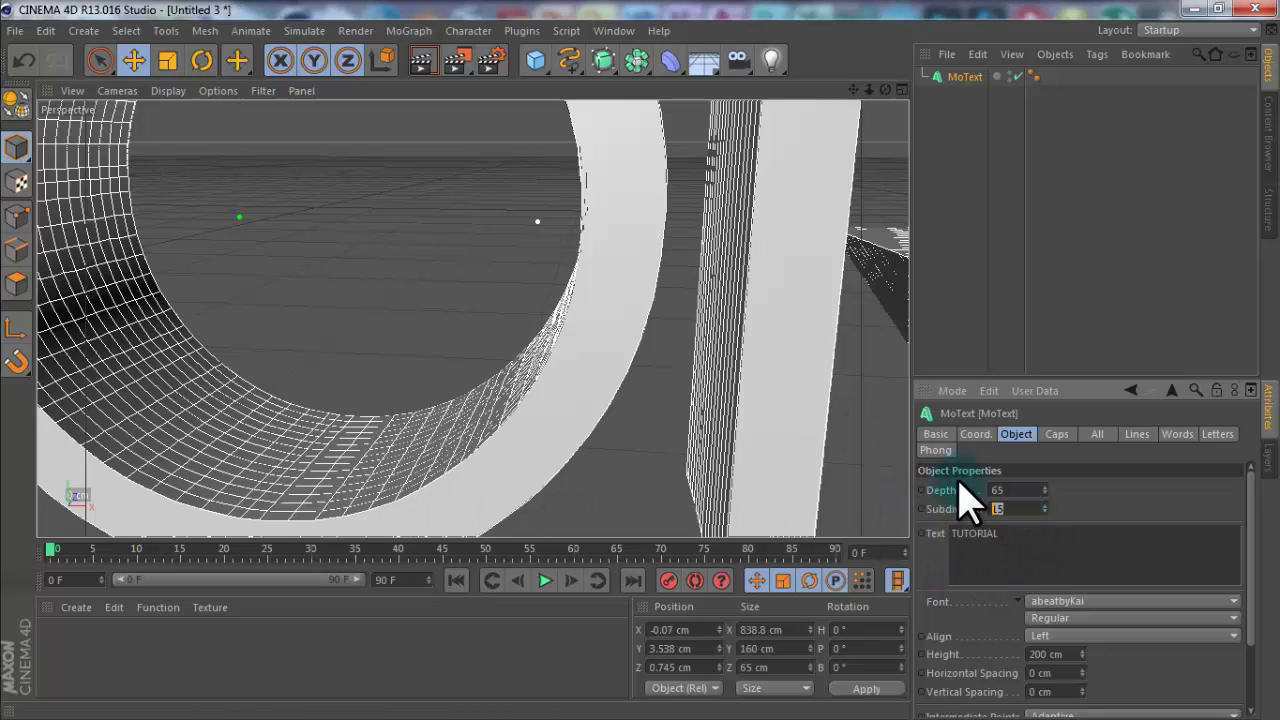
pyautogui.press('Return')
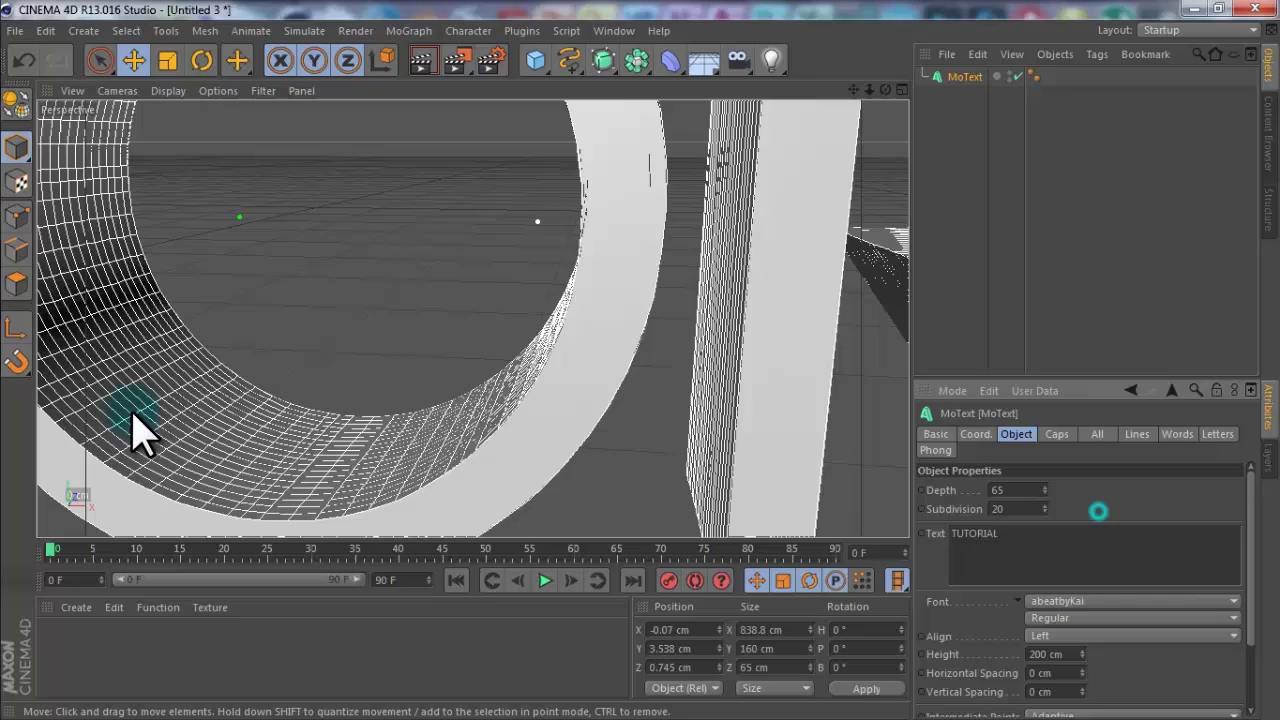
pyautogui.scroll(-5, 534, 380)
pyautogui.scroll(-3, 573, 318)
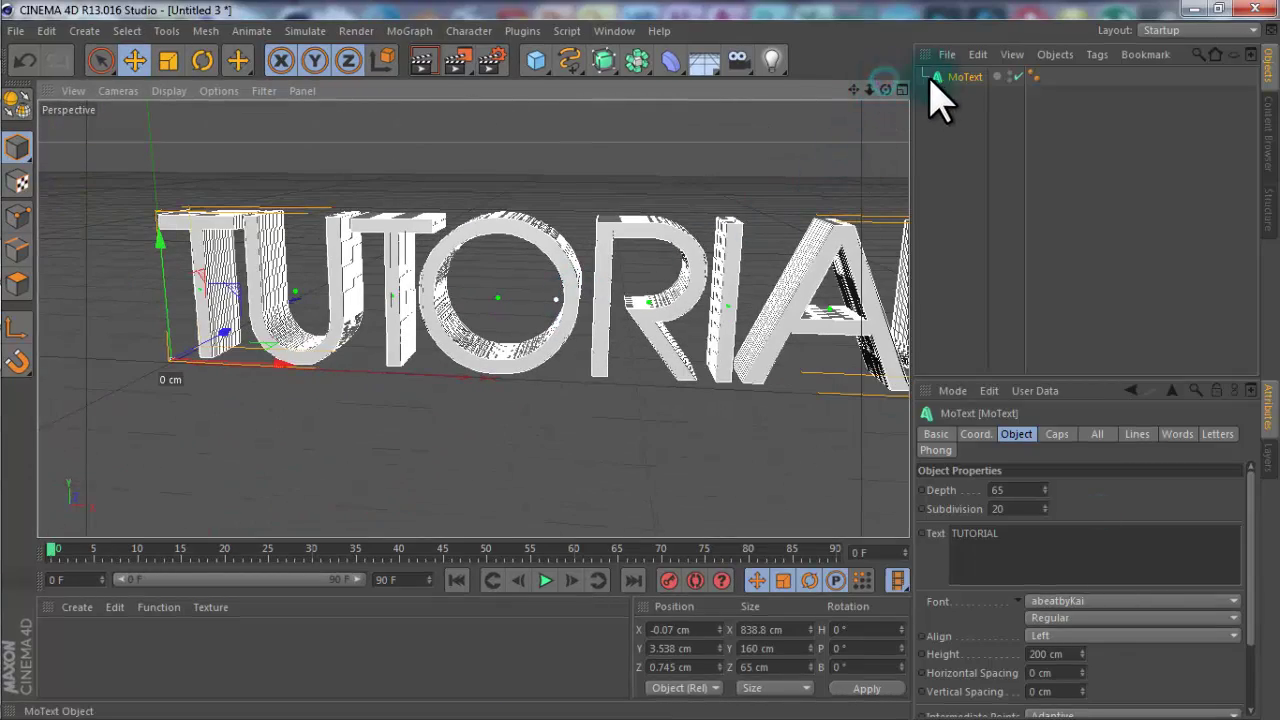
# Change the MoText's Intermediate Points from Adaptive to Subdivided.
pyautogui.moveTo(885, 89); pyautogui.dragTo(643, 370)
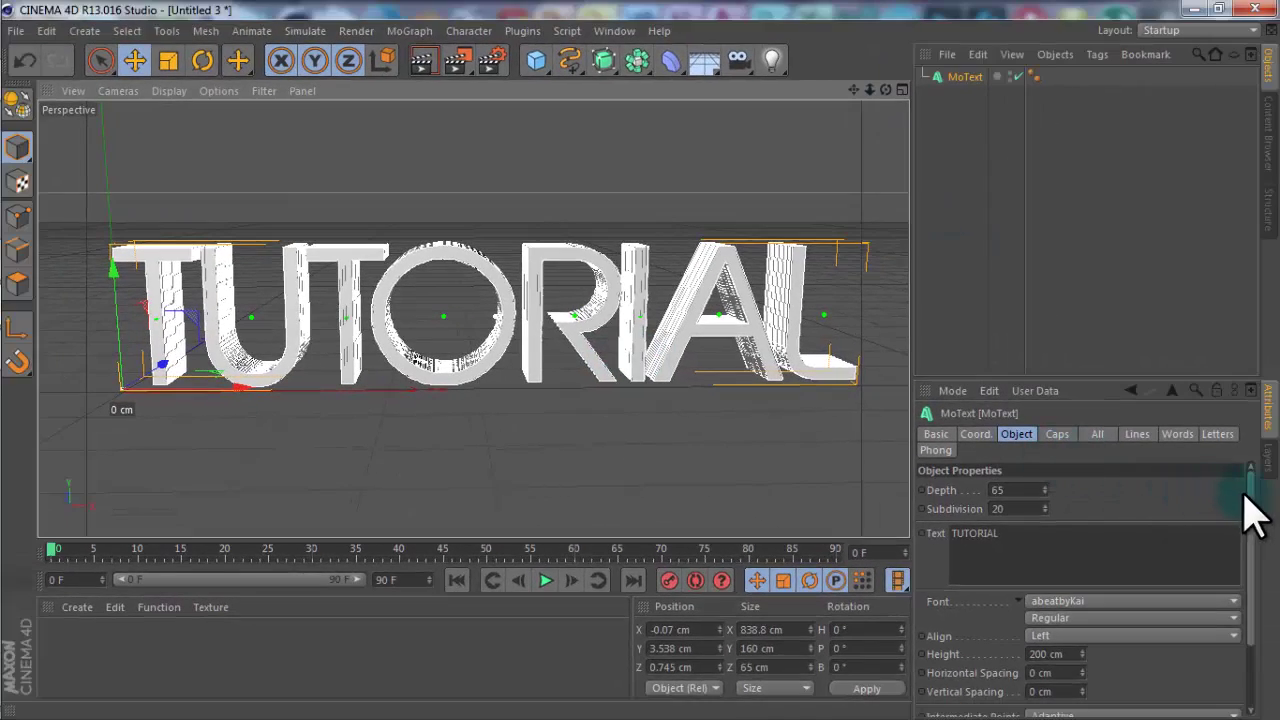
pyautogui.moveTo(1250, 515); pyautogui.dragTo(1268, 578)
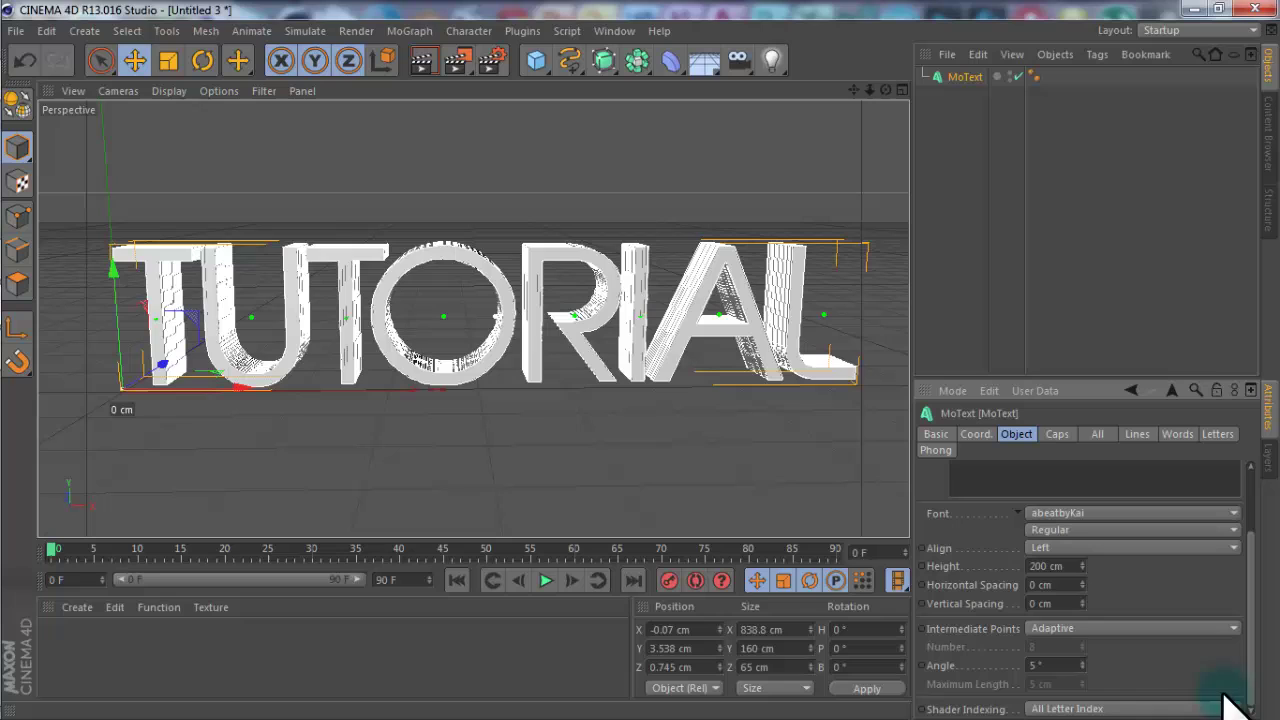
pyautogui.click(1068, 630)
pyautogui.click(1092, 610)
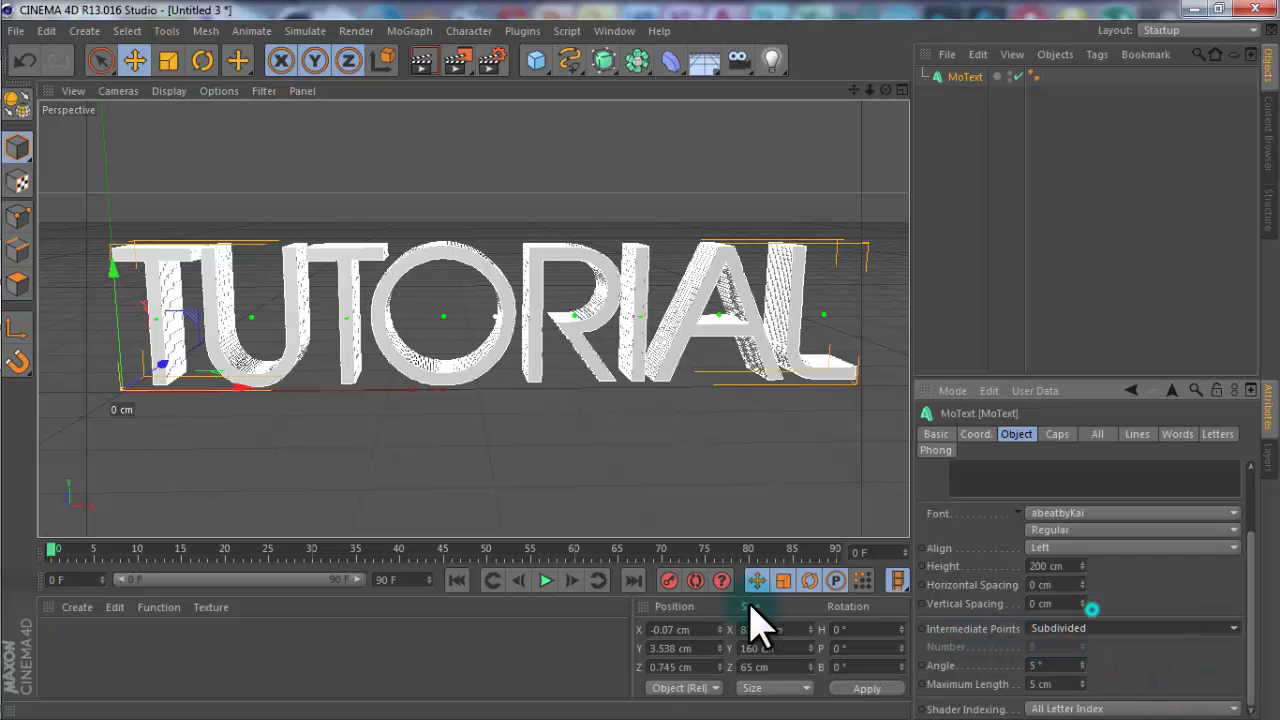
pyautogui.scroll(8, 710, 320)
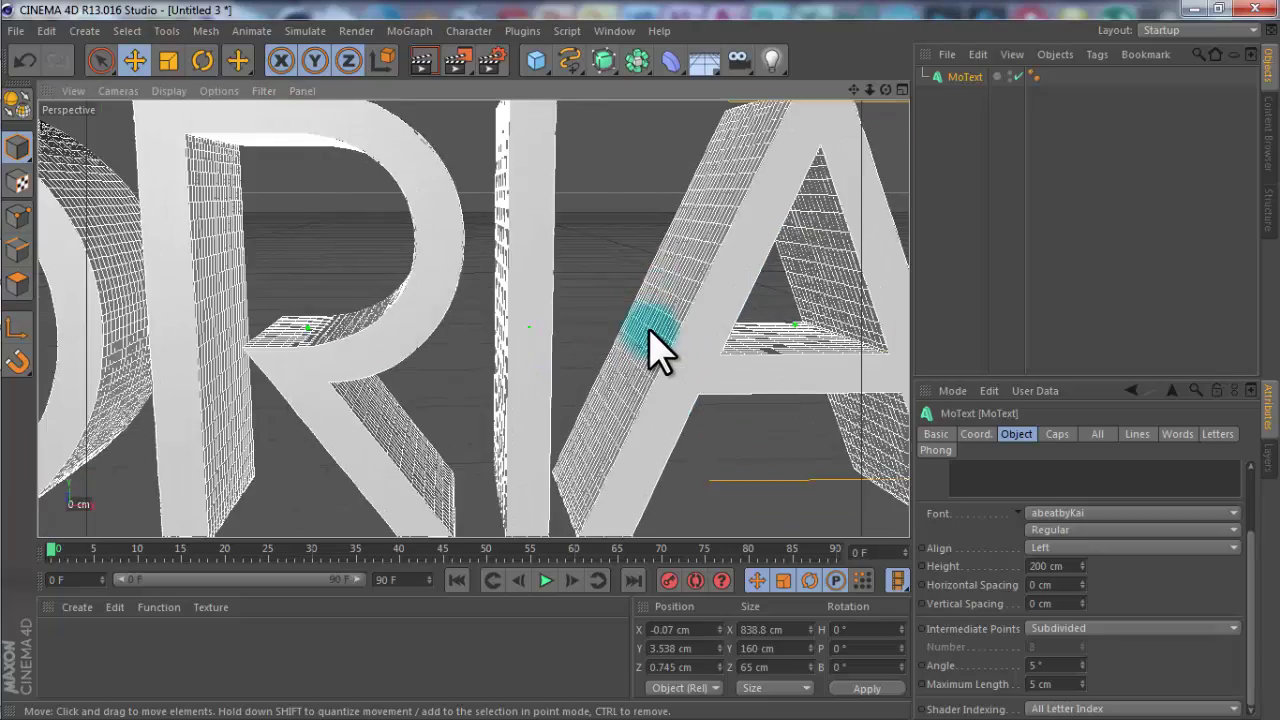
pyautogui.scroll(-3, 650, 322)
pyautogui.scroll(10, 651, 323)
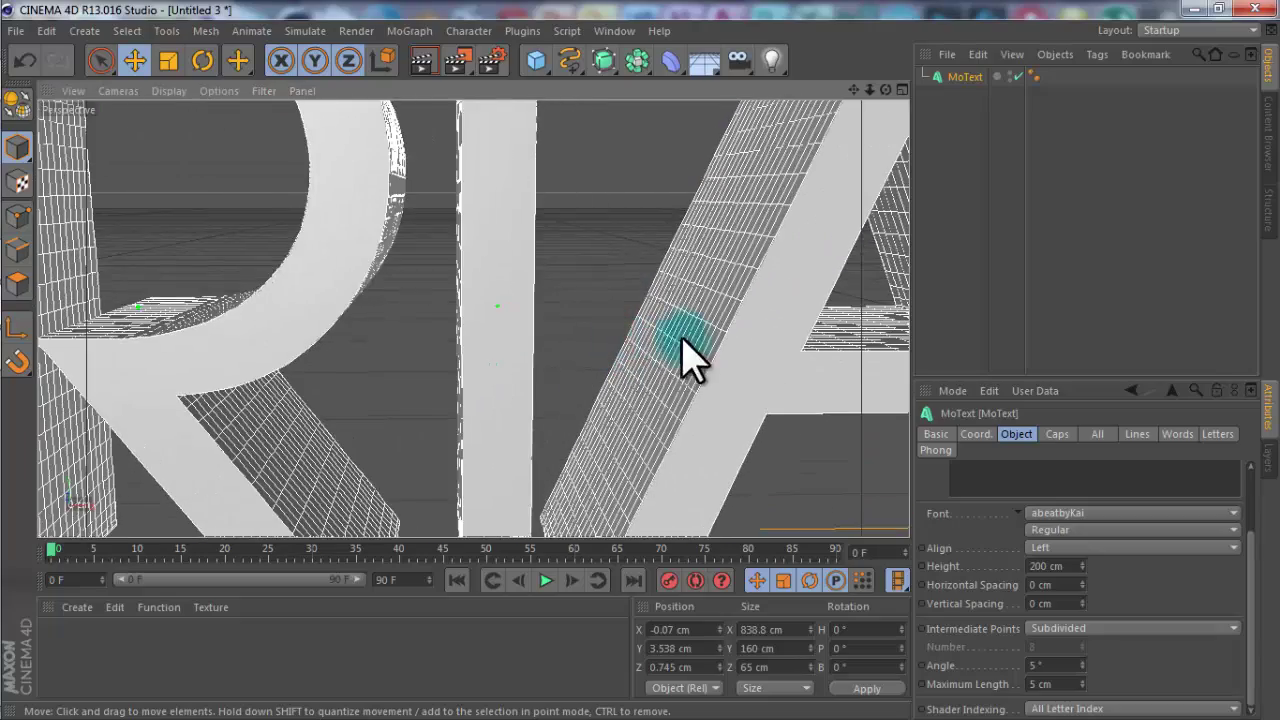
pyautogui.scroll(-8, 700, 398)
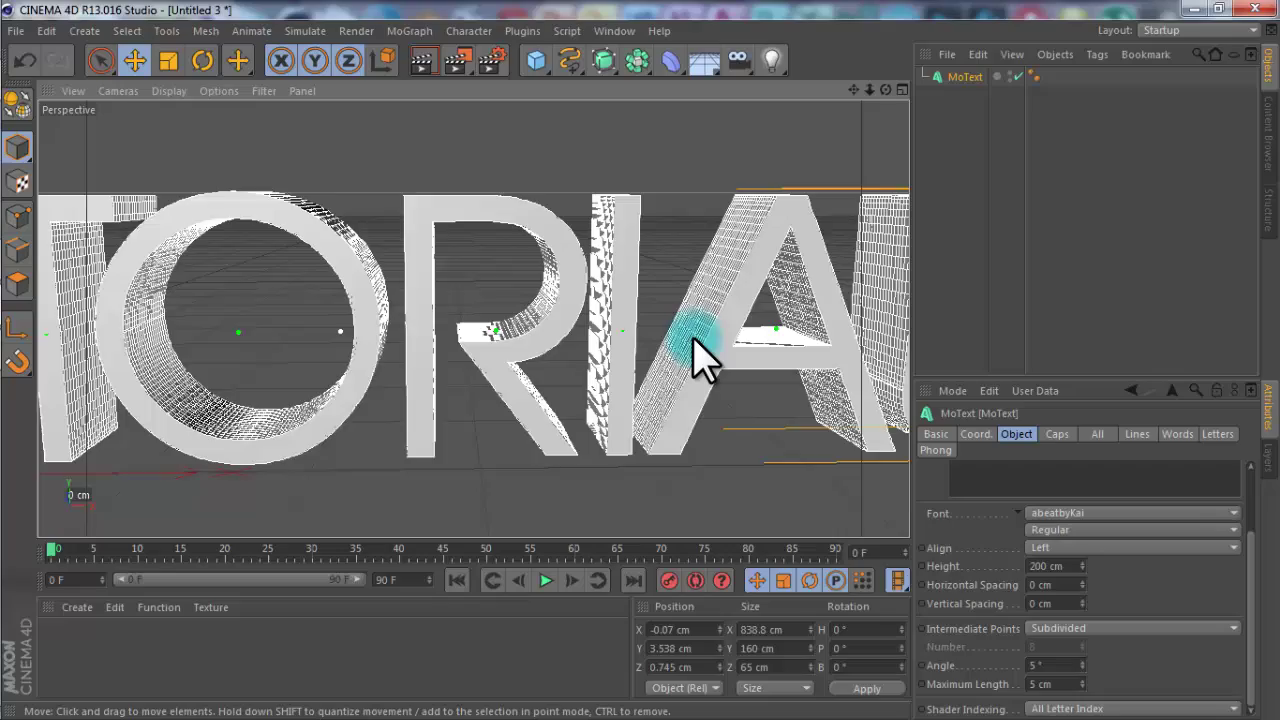
pyautogui.scroll(-2, 703, 358)
pyautogui.scroll(8, 703, 358)
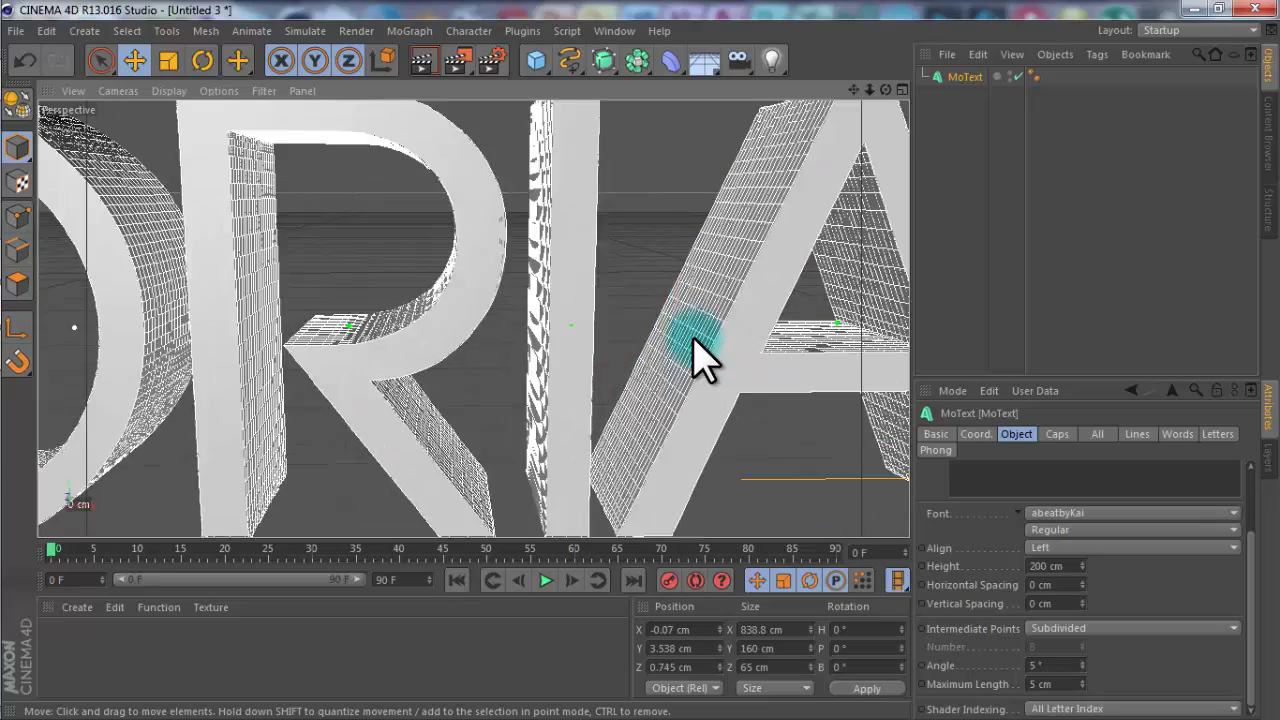
pyautogui.scroll(2, 694, 345)
pyautogui.scroll(-5, 736, 366)
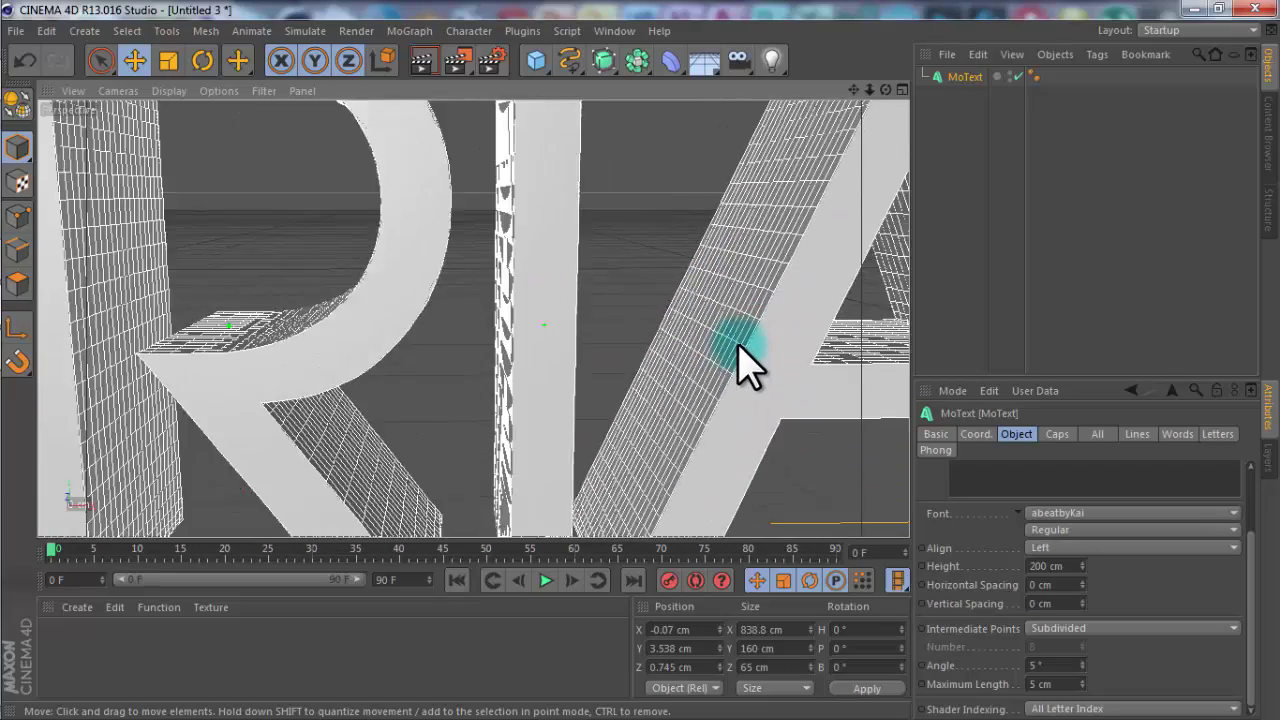
pyautogui.scroll(-5, 736, 390)
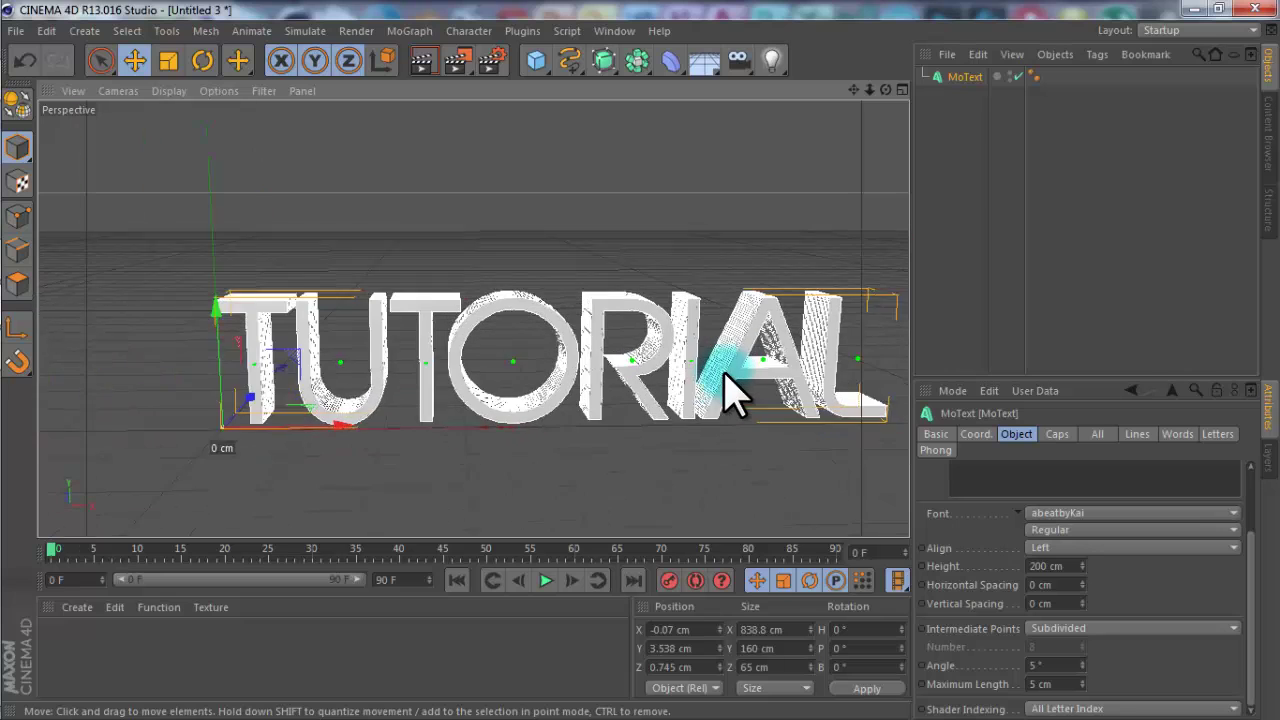
pyautogui.scroll(-1, 660, 360)
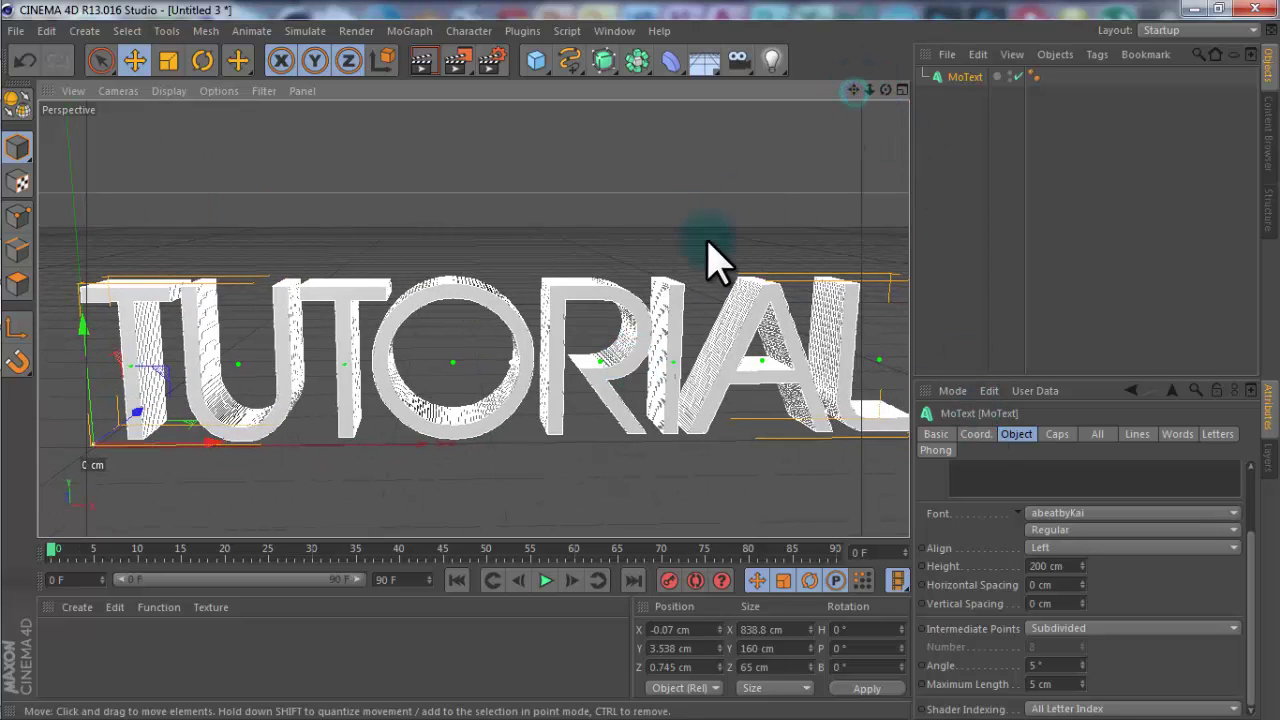
# Make the Start and End caps Fillet Caps with 5 steps and 3 cm radius.
pyautogui.click(1058, 436)
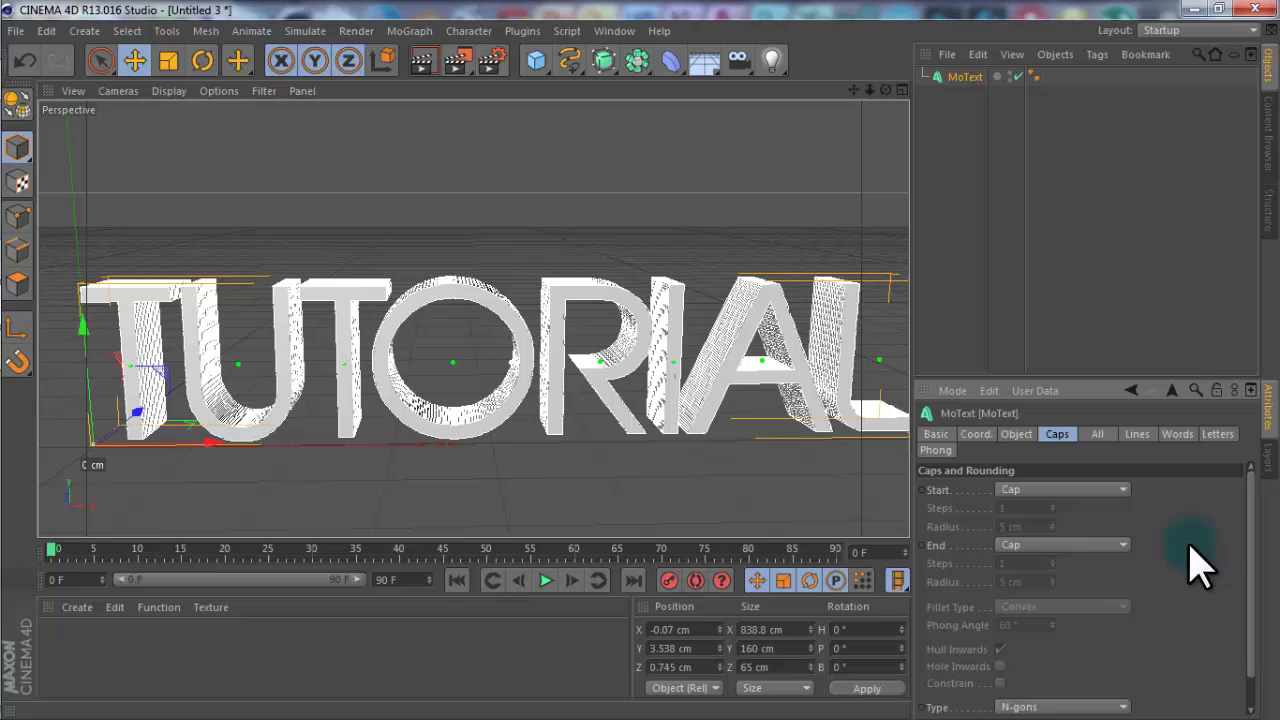
pyautogui.click(1020, 490)
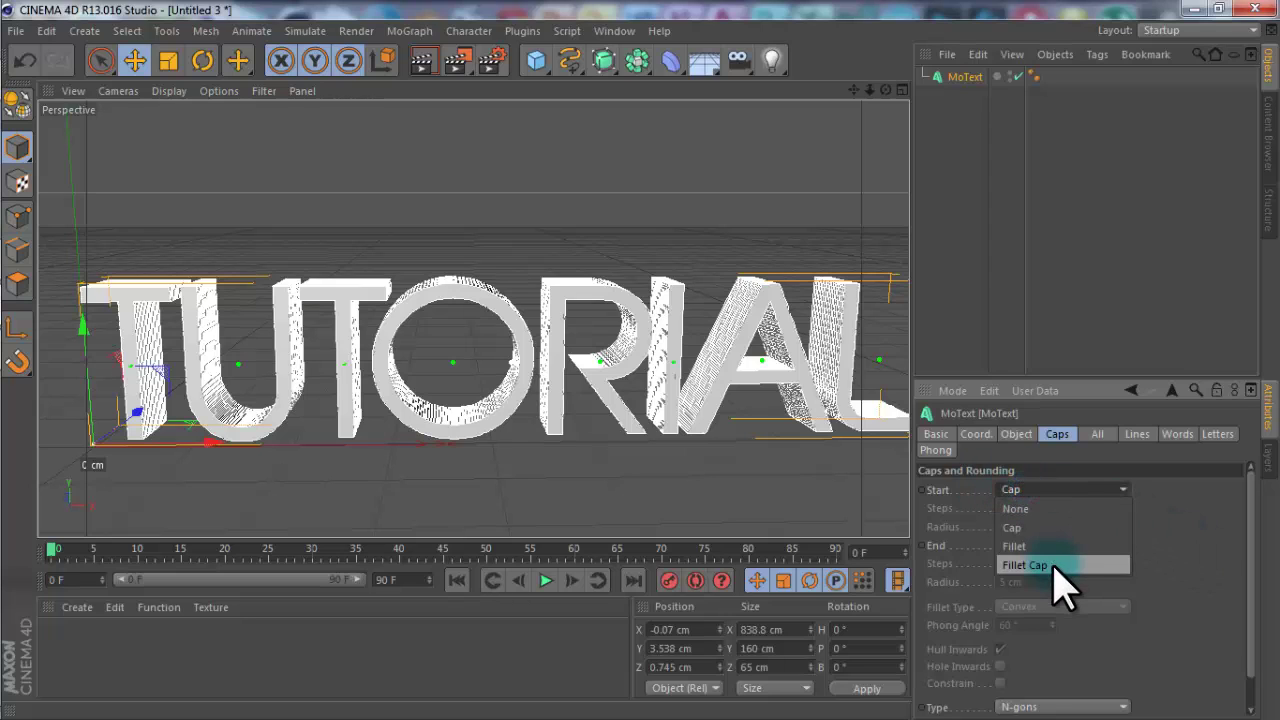
pyautogui.click(1052, 566)
pyautogui.click(1057, 544)
pyautogui.click(1051, 618)
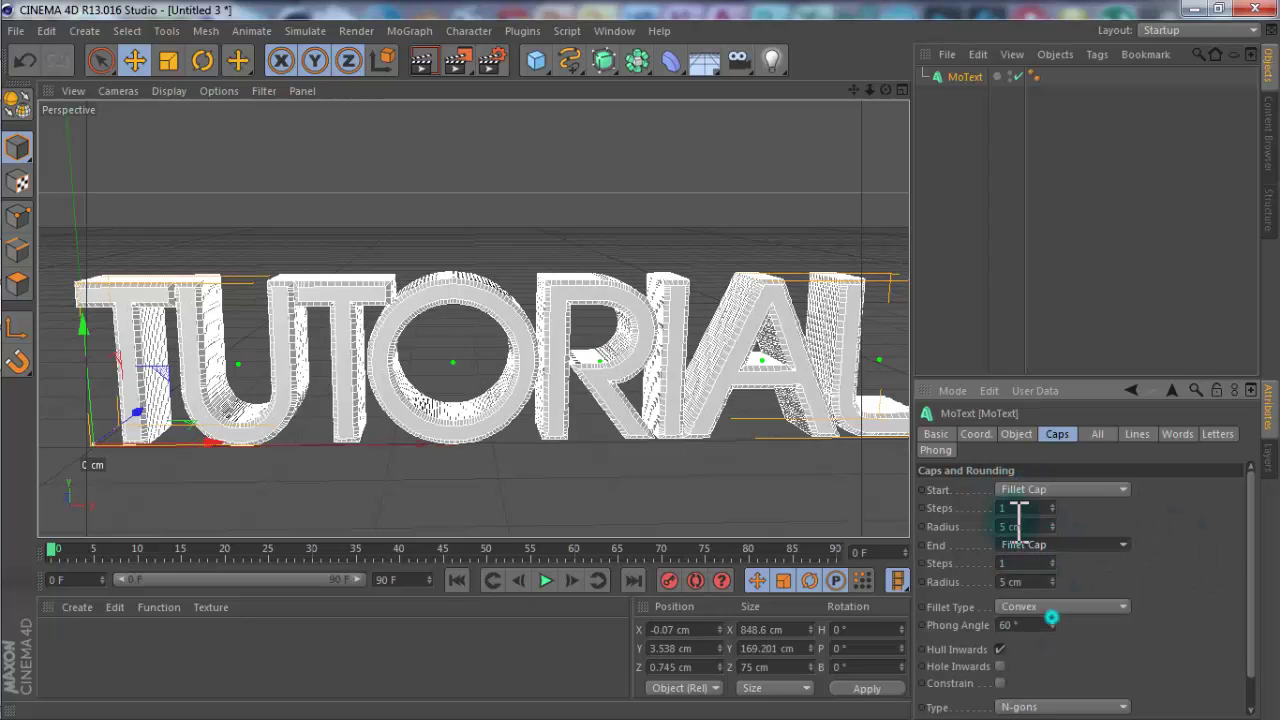
pyautogui.click(1024, 507)
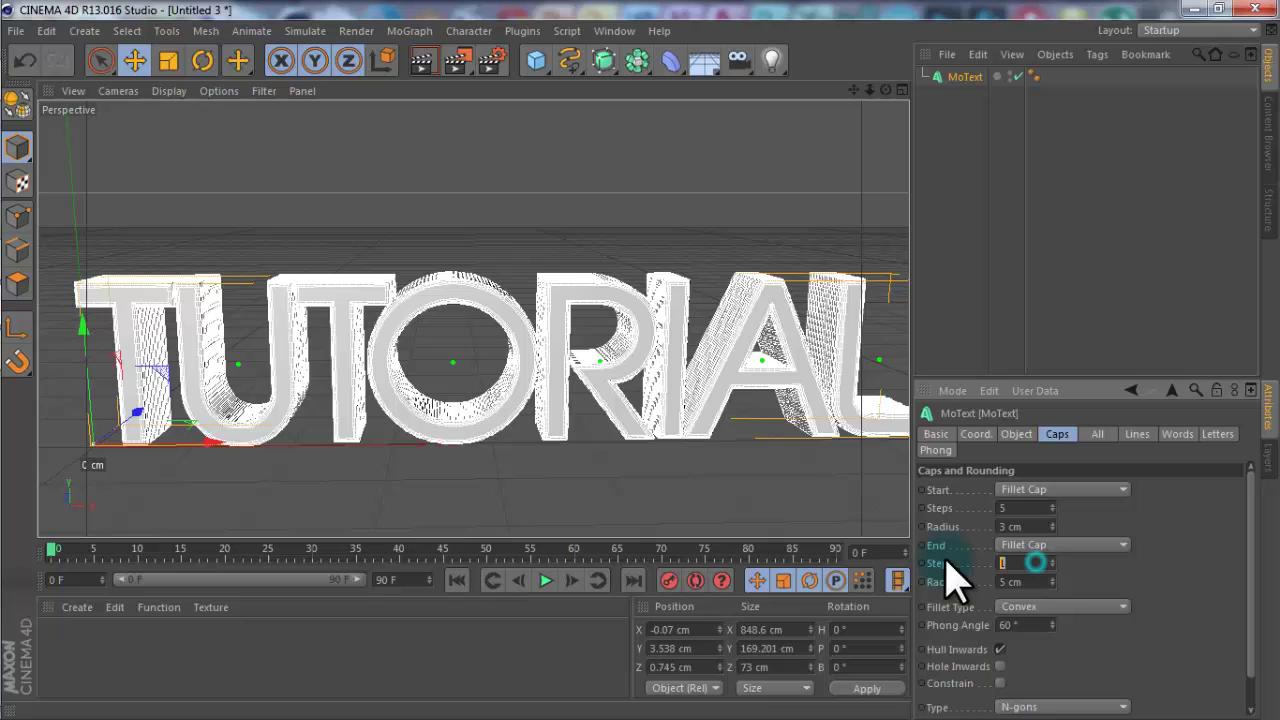
pyautogui.click(1166, 583)
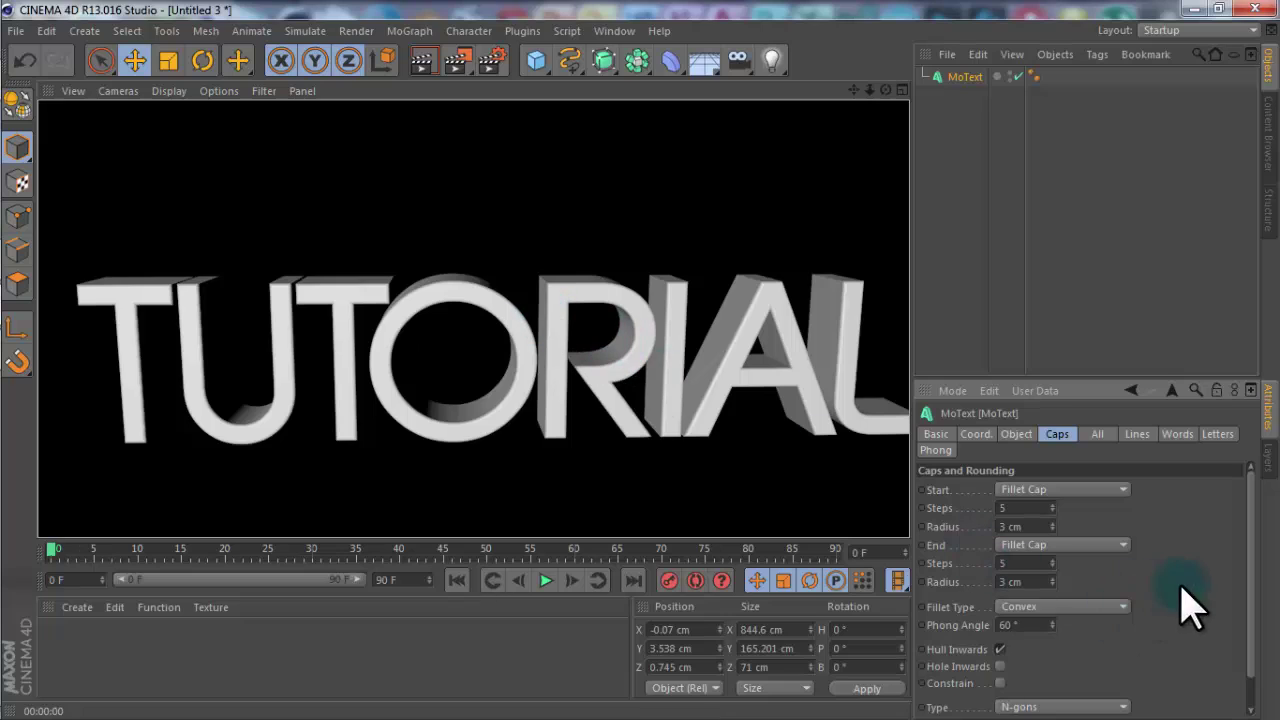
# Mesh the caps with Quadrangles on a Regular Grid of 5 cm width.
pyautogui.scroll(-2, 1249, 563)
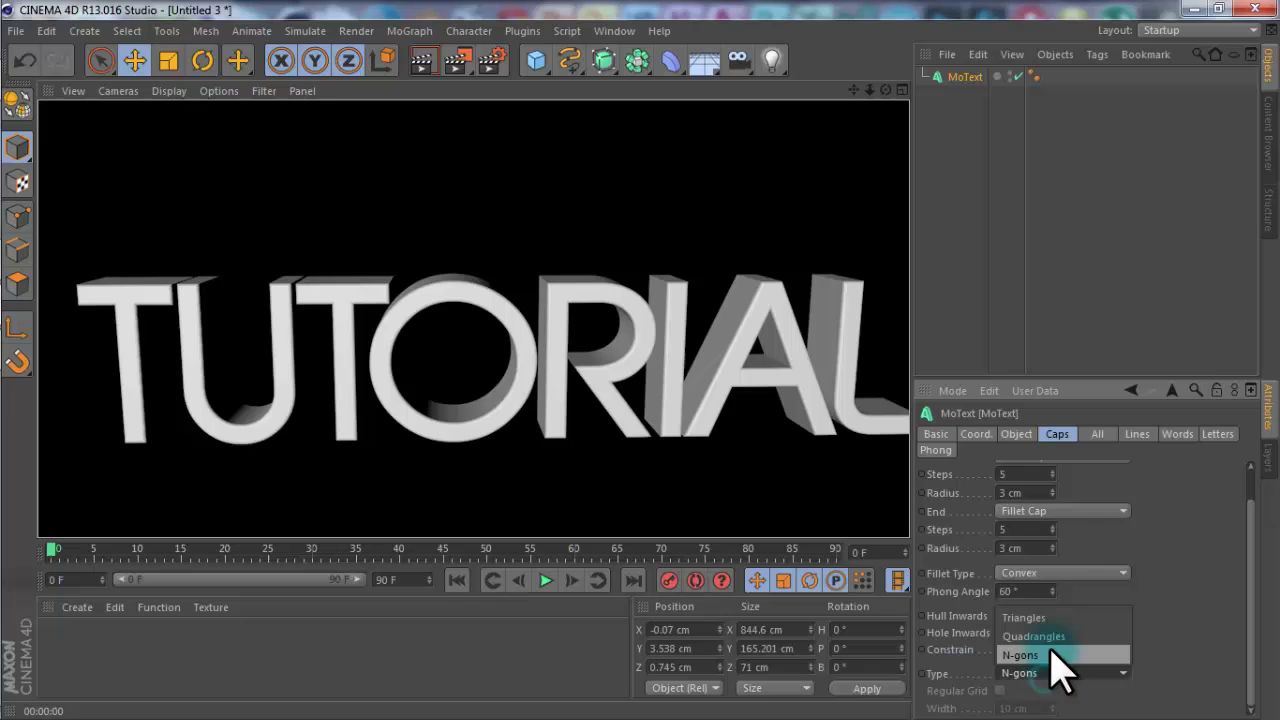
pyautogui.click(1050, 640)
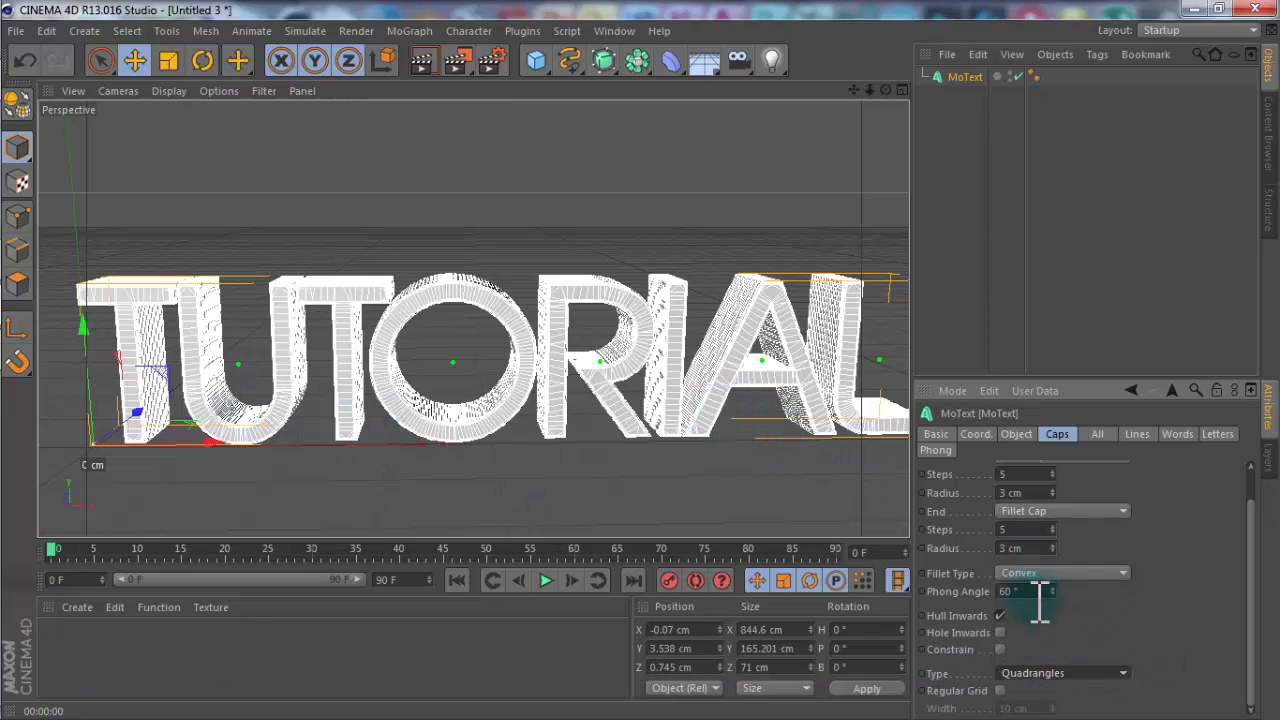
pyautogui.click(1000, 690)
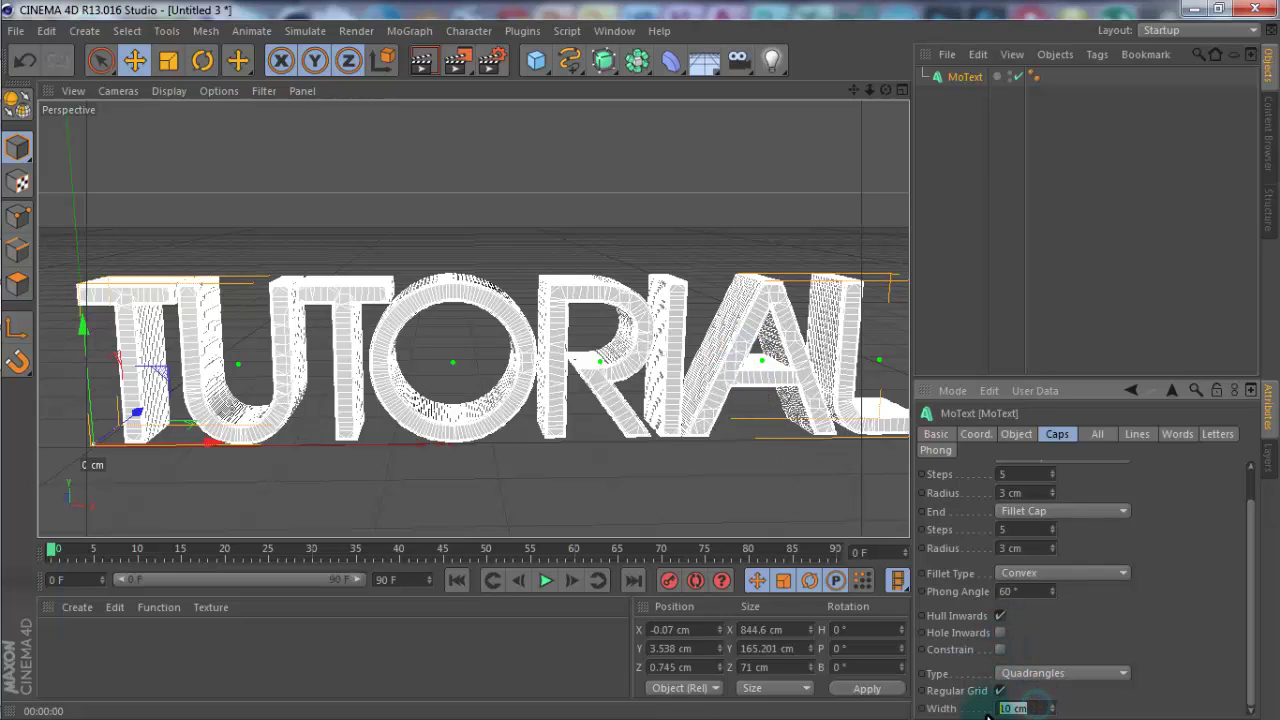
pyautogui.write('5')
pyautogui.press('Return')
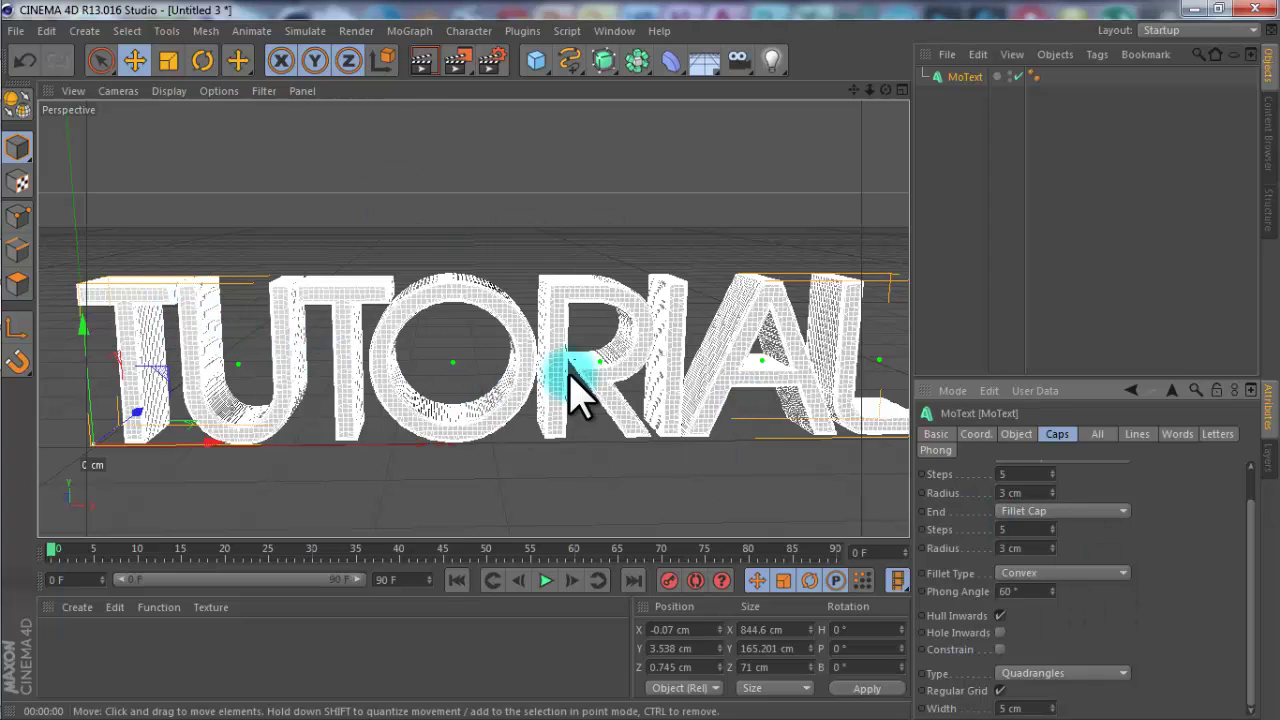
pyautogui.click(1097, 434)
pyautogui.click(1217, 434)
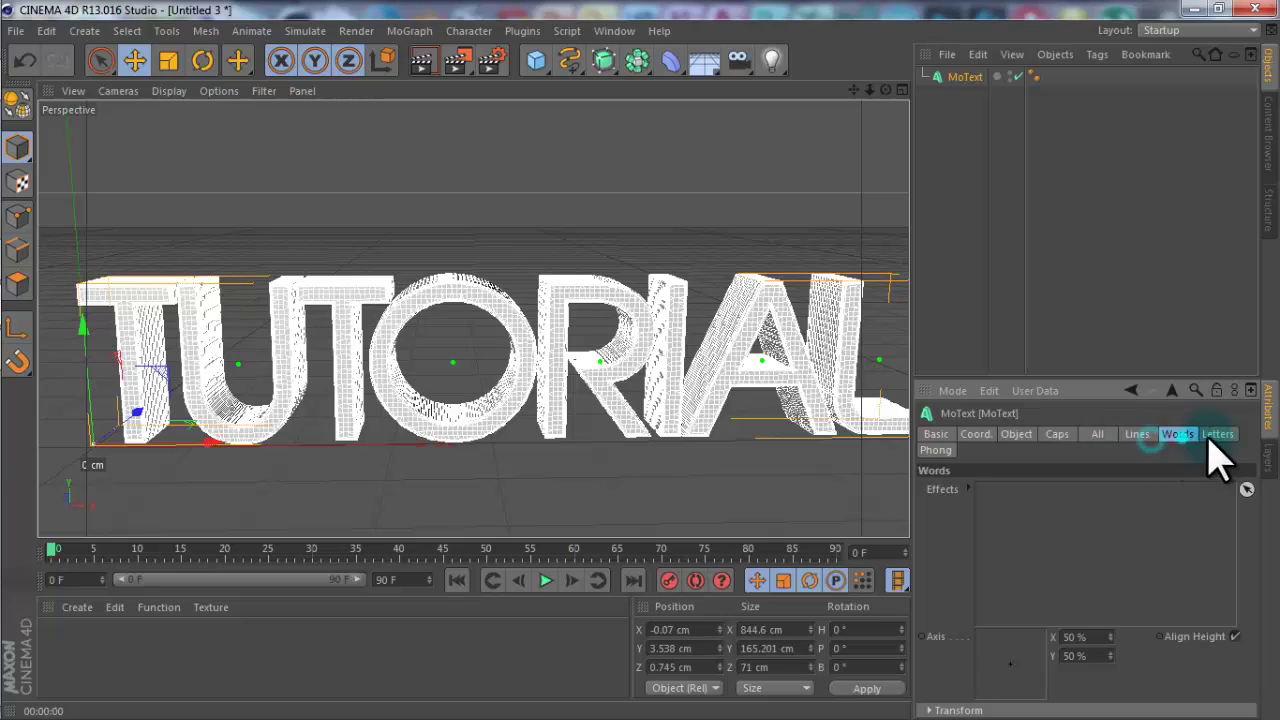
pyautogui.click(1017, 434)
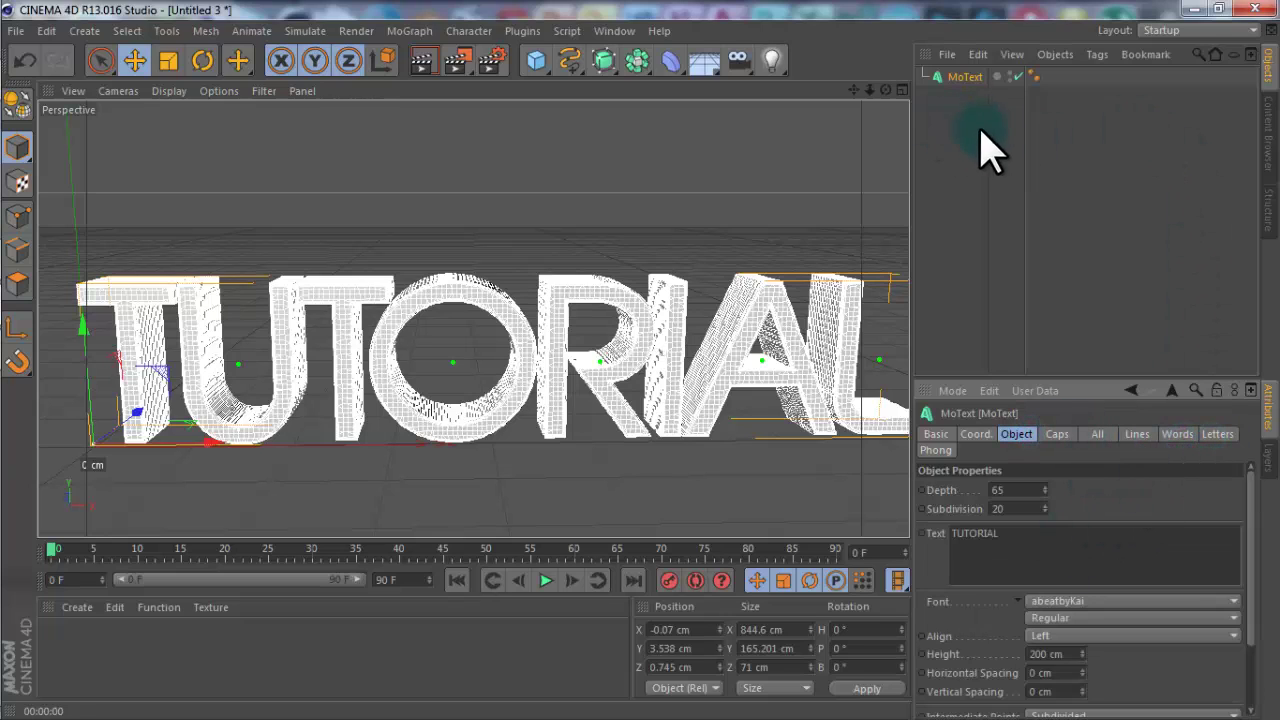
# Add a PolyFX, nest it under the MoText, and rename the MoText to Text.
pyautogui.click(418, 30)
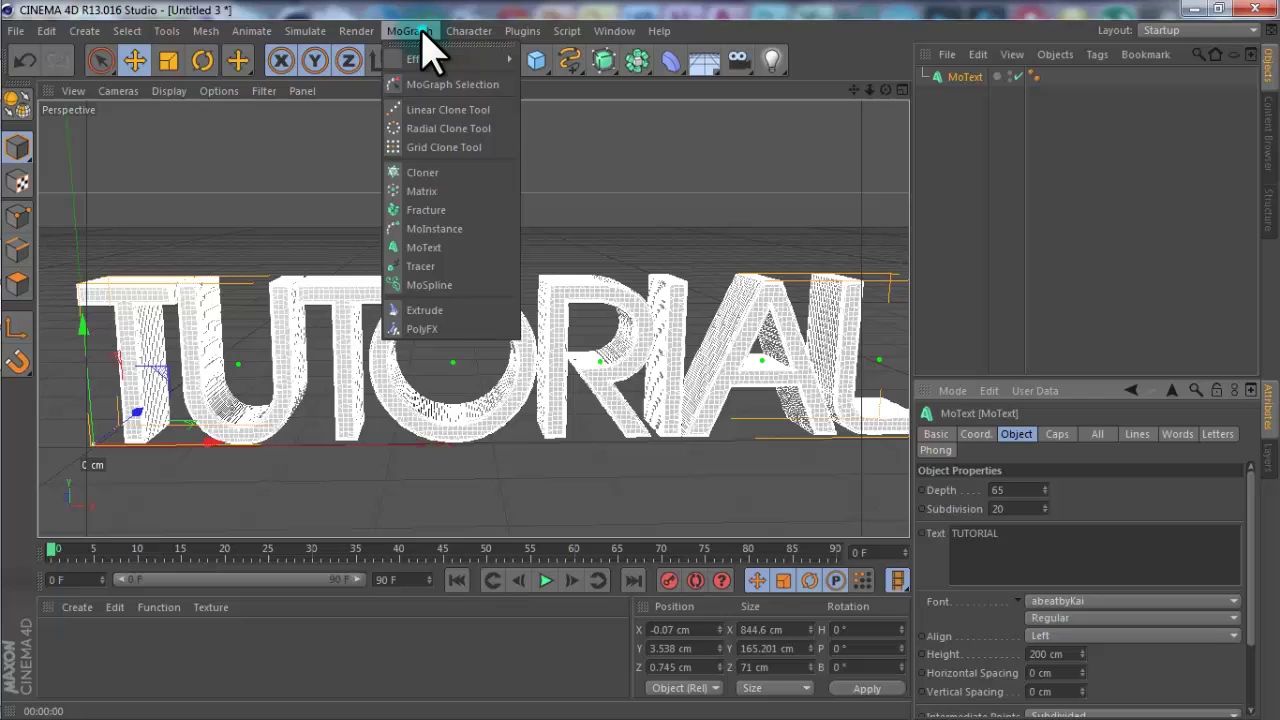
pyautogui.click(443, 330)
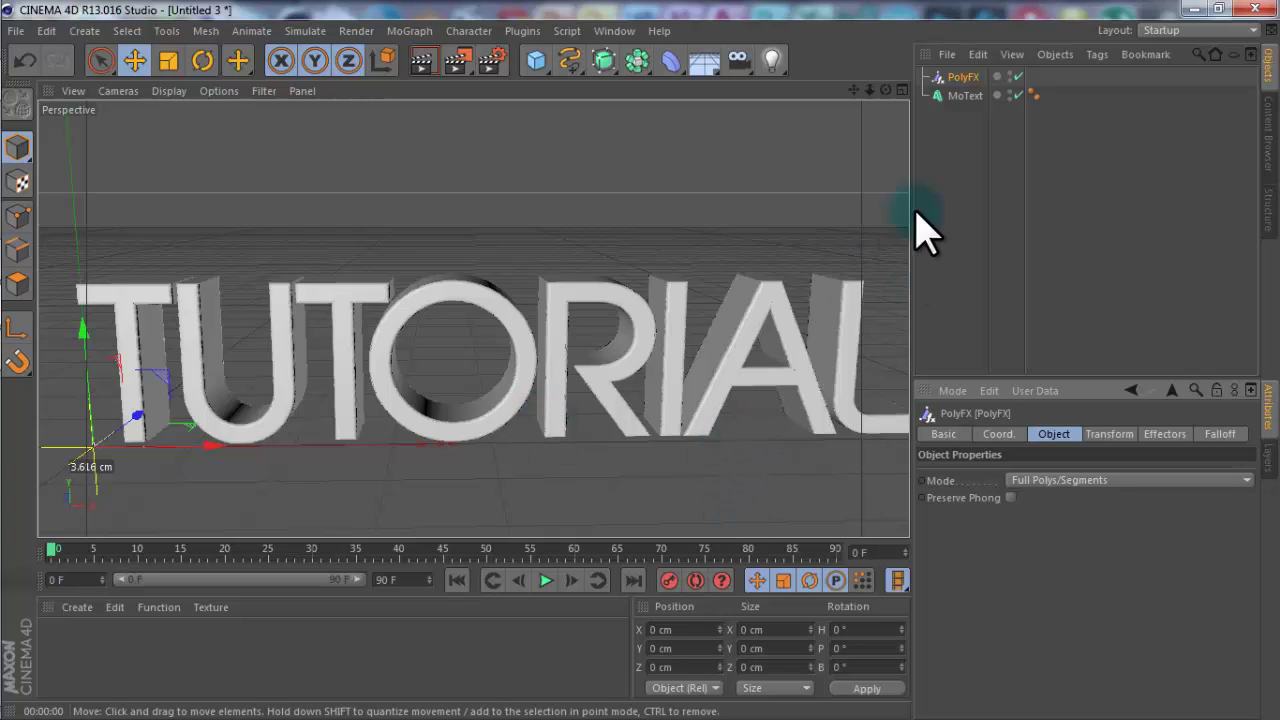
pyautogui.moveTo(960, 80); pyautogui.dragTo(960, 150)
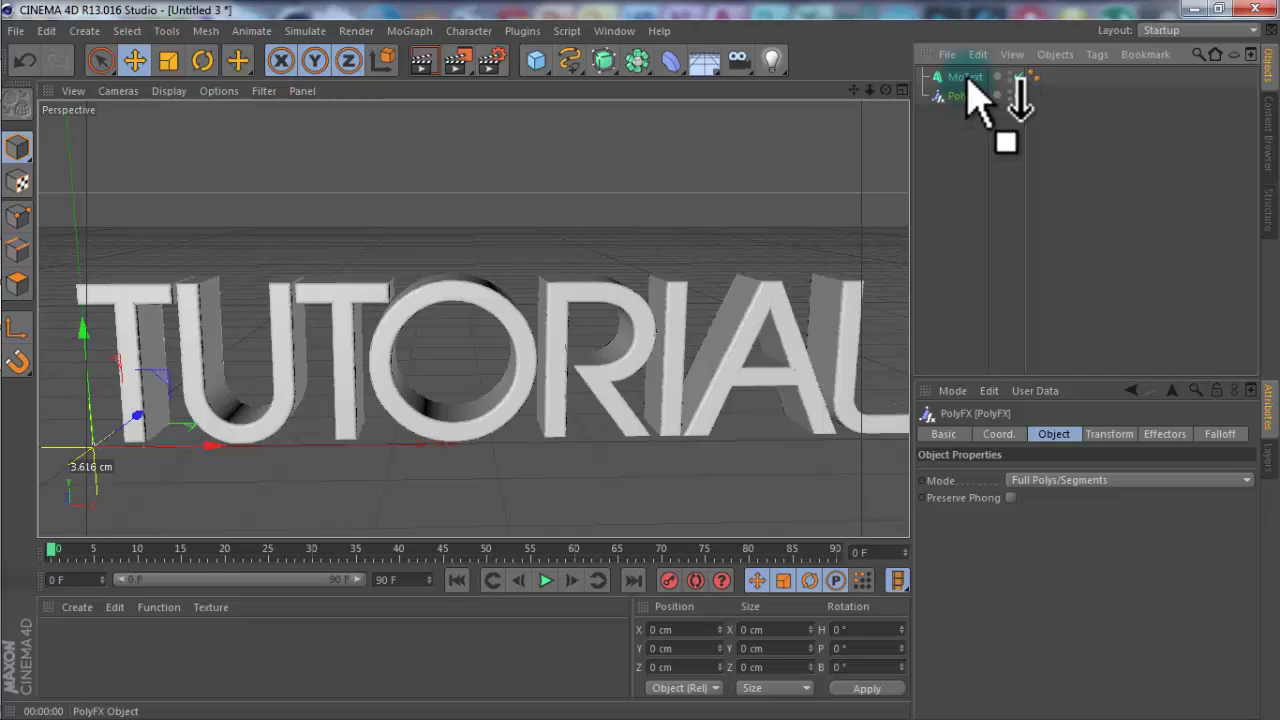
pyautogui.moveTo(968, 80); pyautogui.dragTo(968, 82)
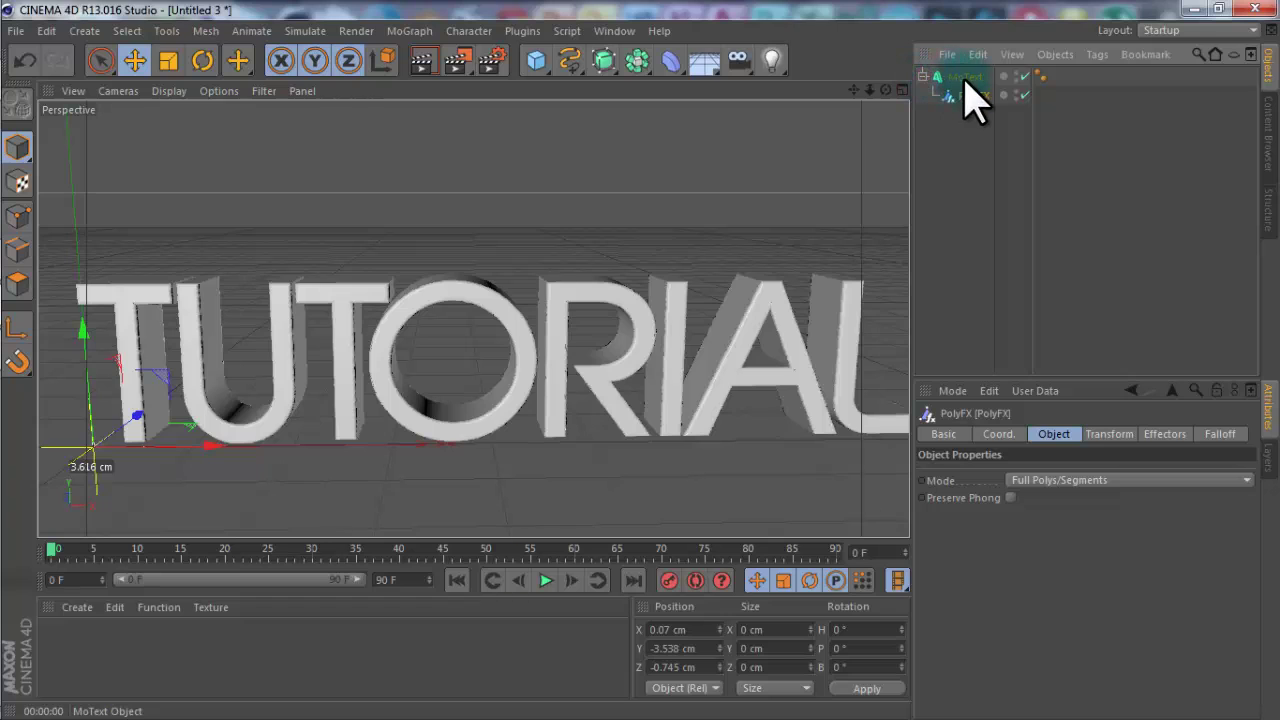
pyautogui.doubleClick(967, 77)
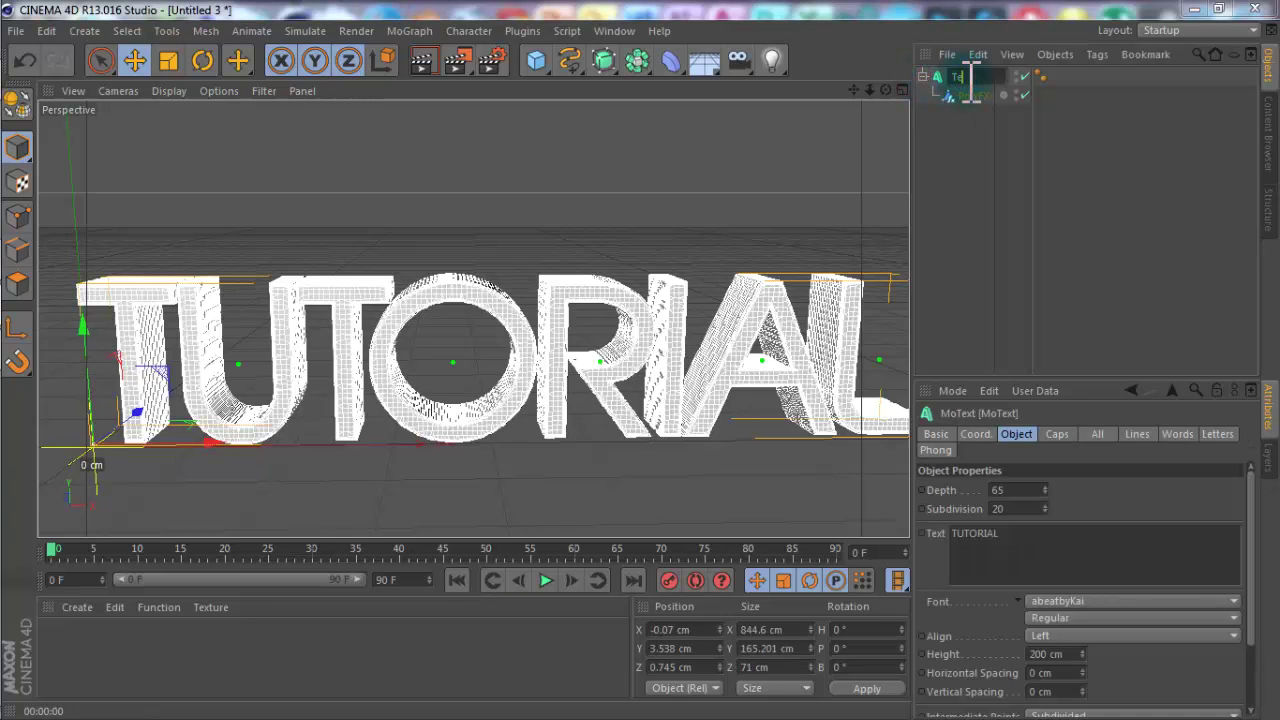
pyautogui.click(979, 165)
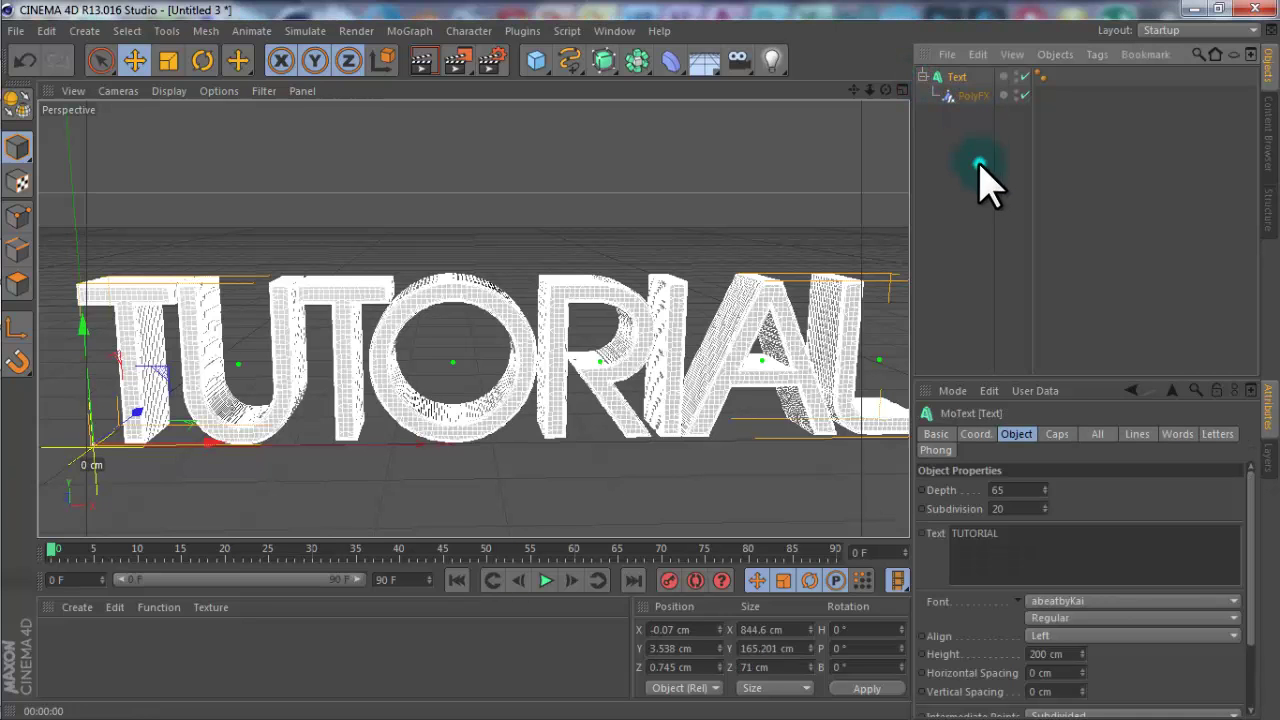
# Give the PolyFX a Linear falloff shape.
pyautogui.click(975, 96)
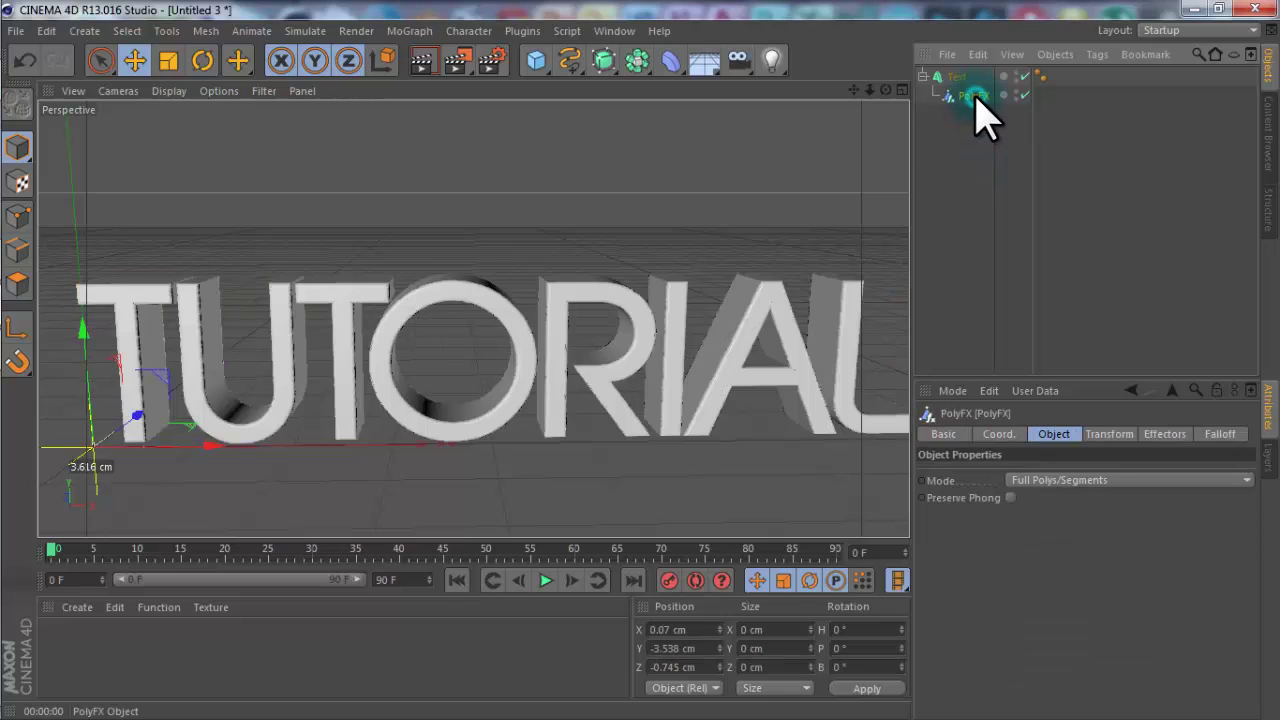
pyautogui.click(1220, 436)
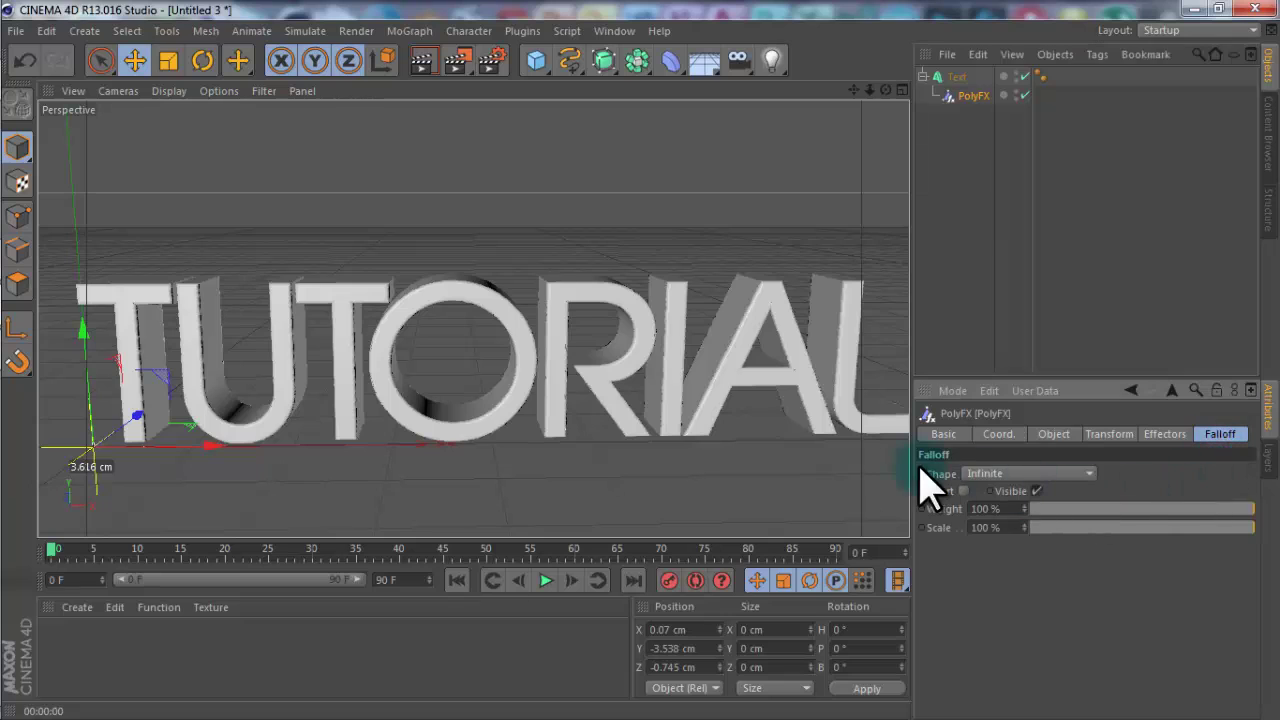
pyautogui.click(993, 475)
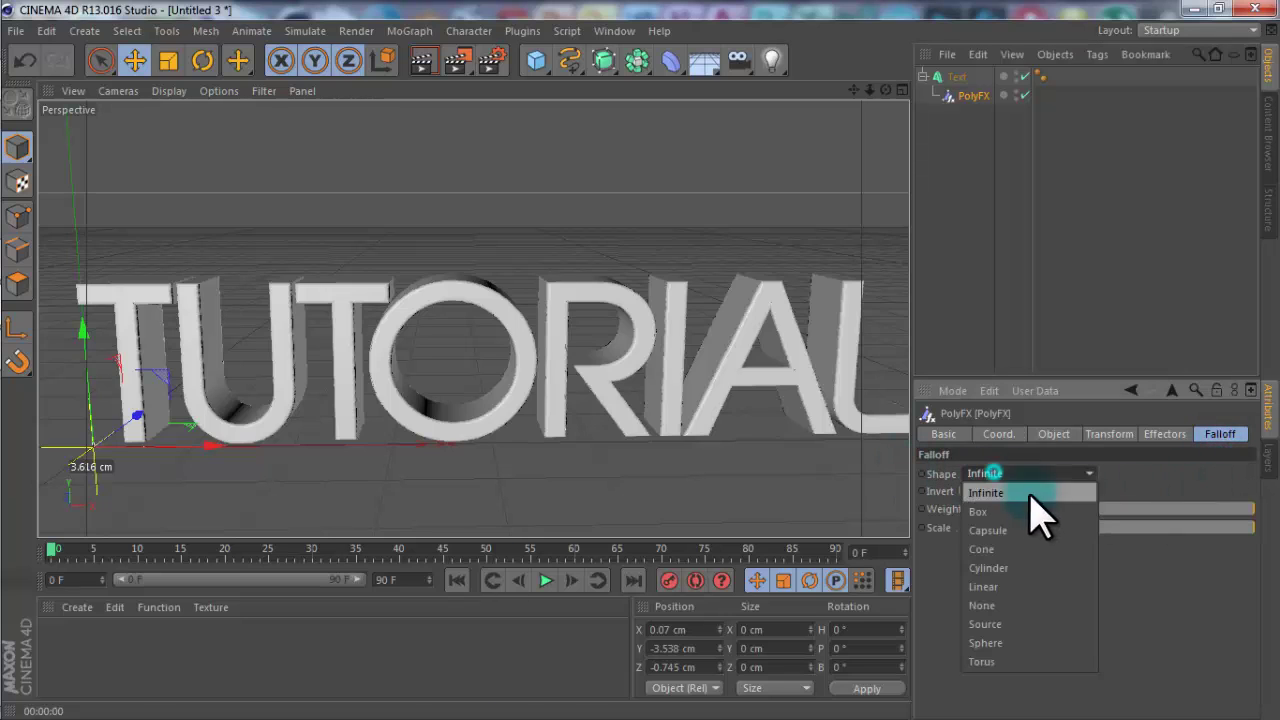
pyautogui.click(1040, 590)
# Set the PolyFX scale to 0 on X, Y and Z.
pyautogui.click(1109, 434)
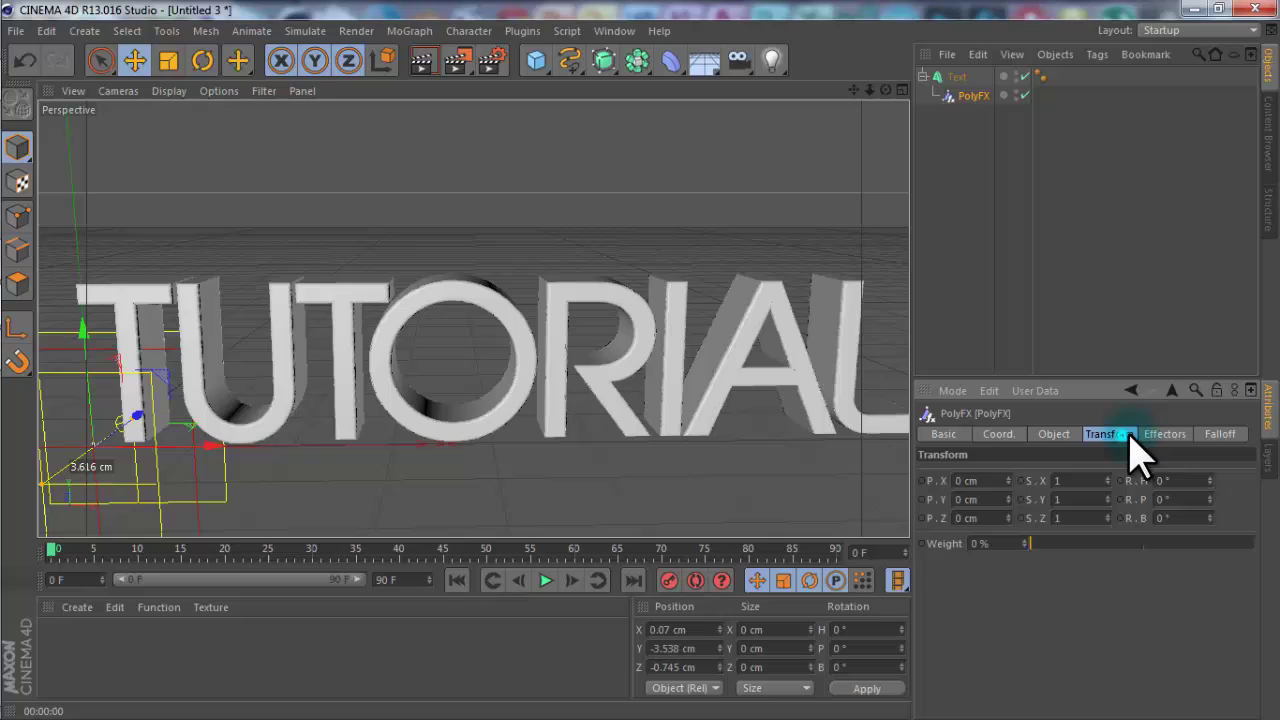
pyautogui.click(1165, 434)
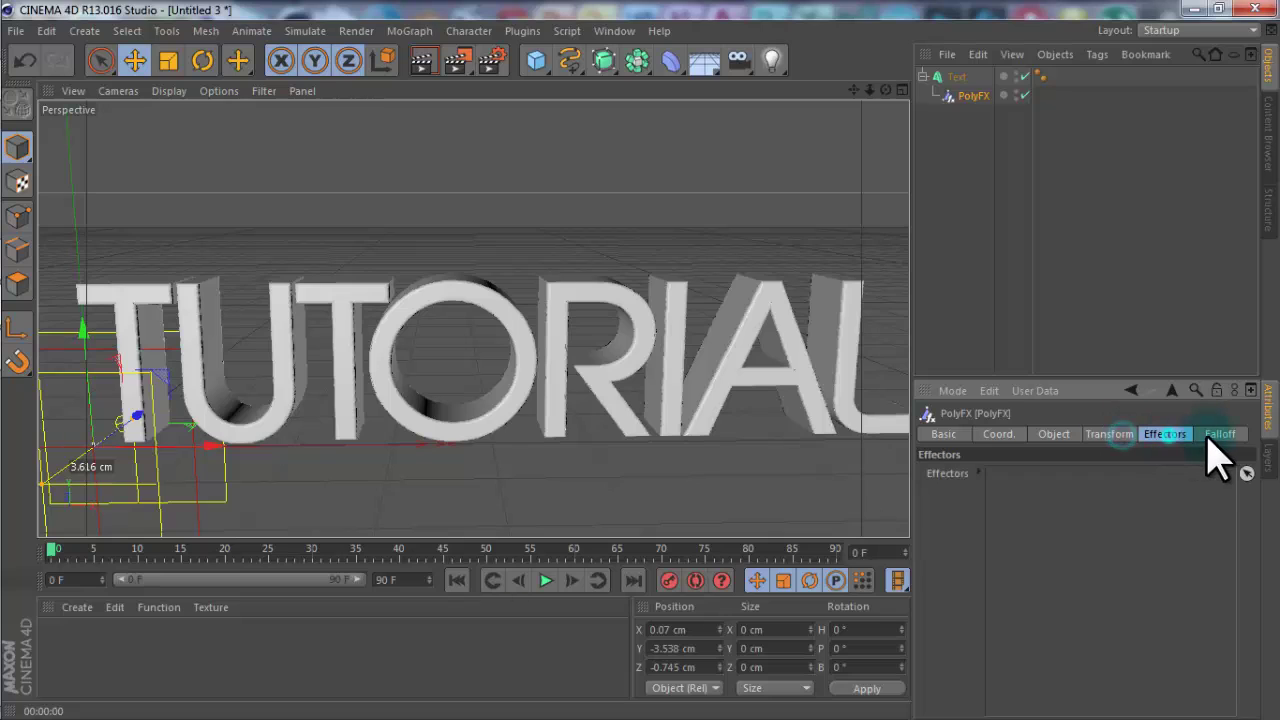
pyautogui.click(1112, 436)
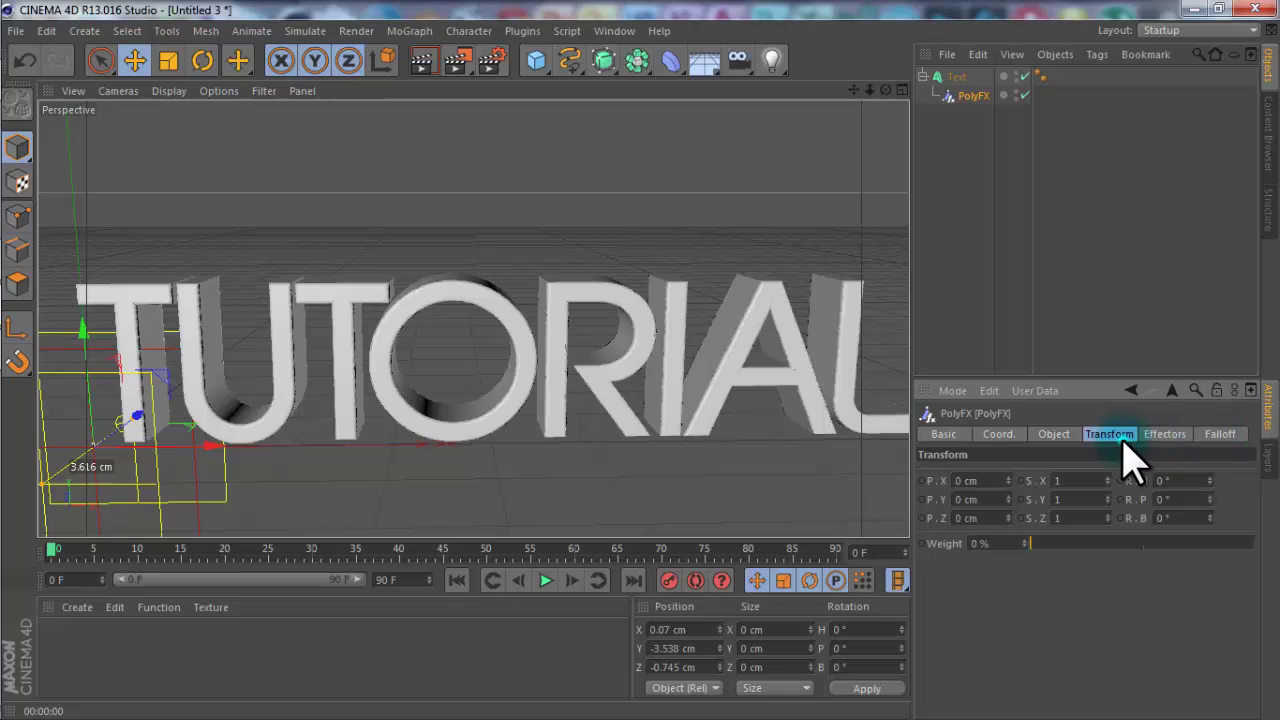
pyautogui.click(1084, 501)
pyautogui.write('0')
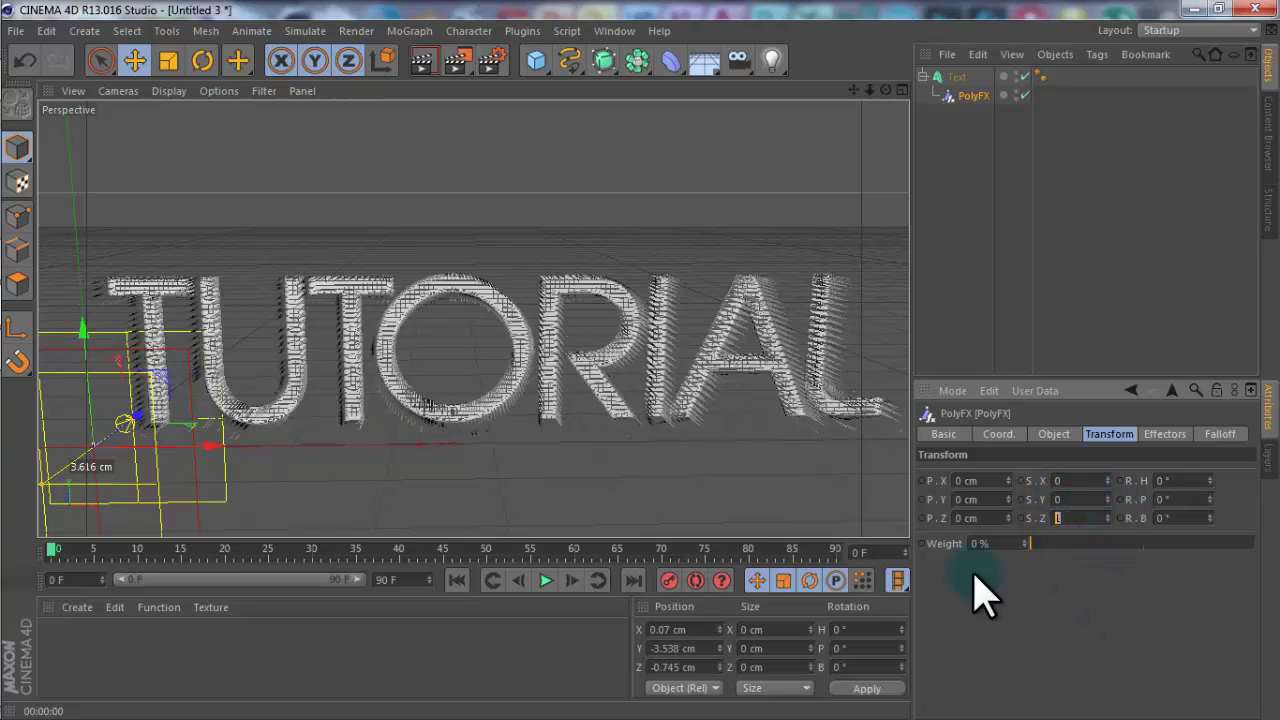
pyautogui.click(1090, 620)
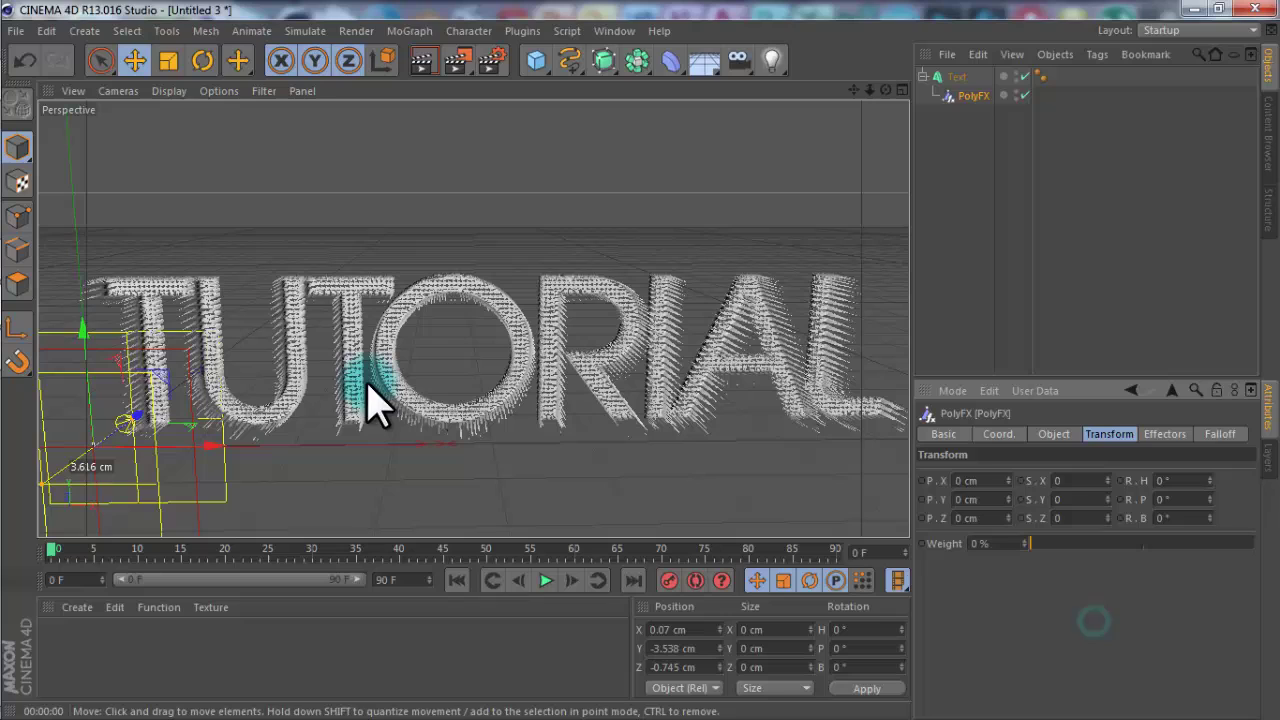
pyautogui.click(1037, 482)
# Orient the linear falloff along -X.
pyautogui.click(1215, 434)
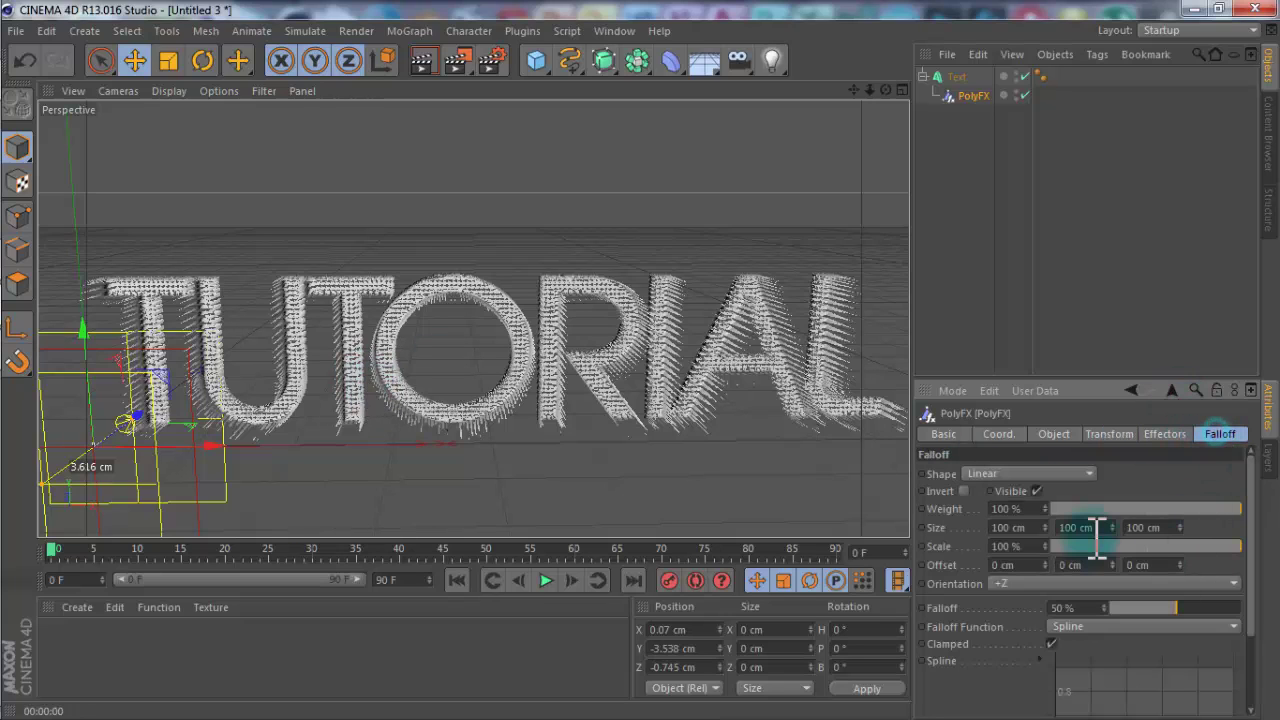
pyautogui.click(1004, 586)
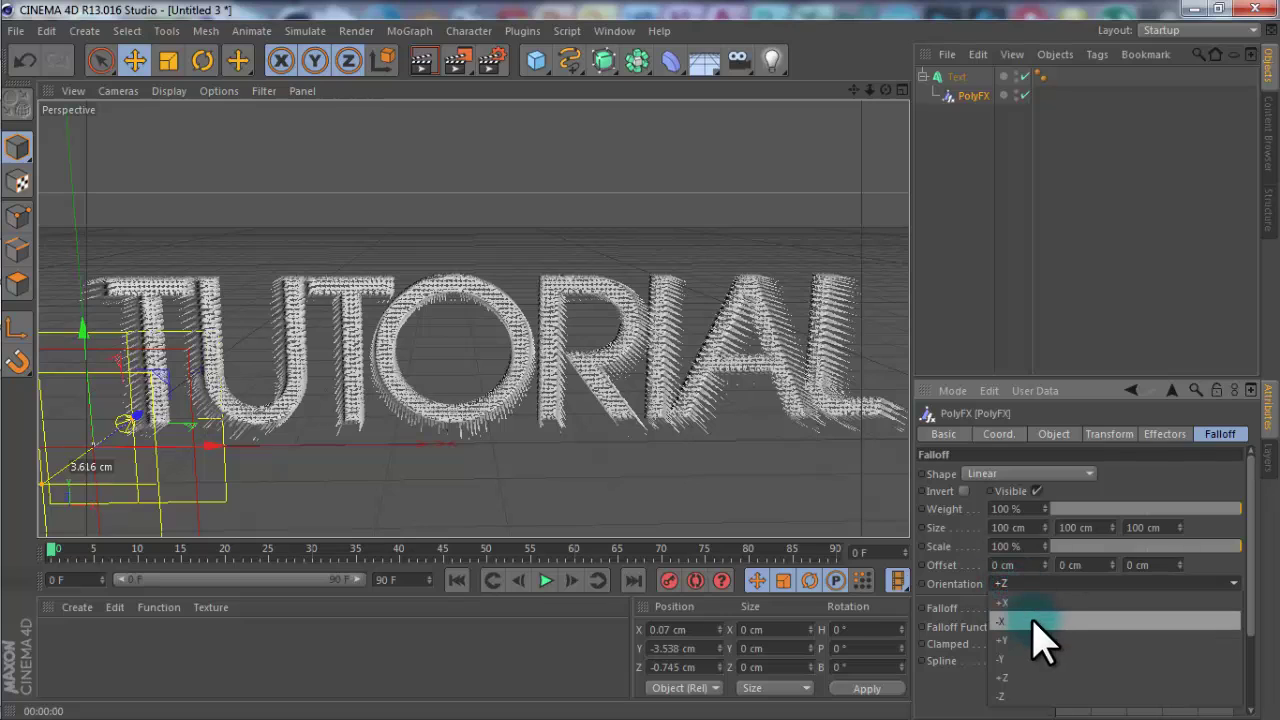
pyautogui.click(1034, 622)
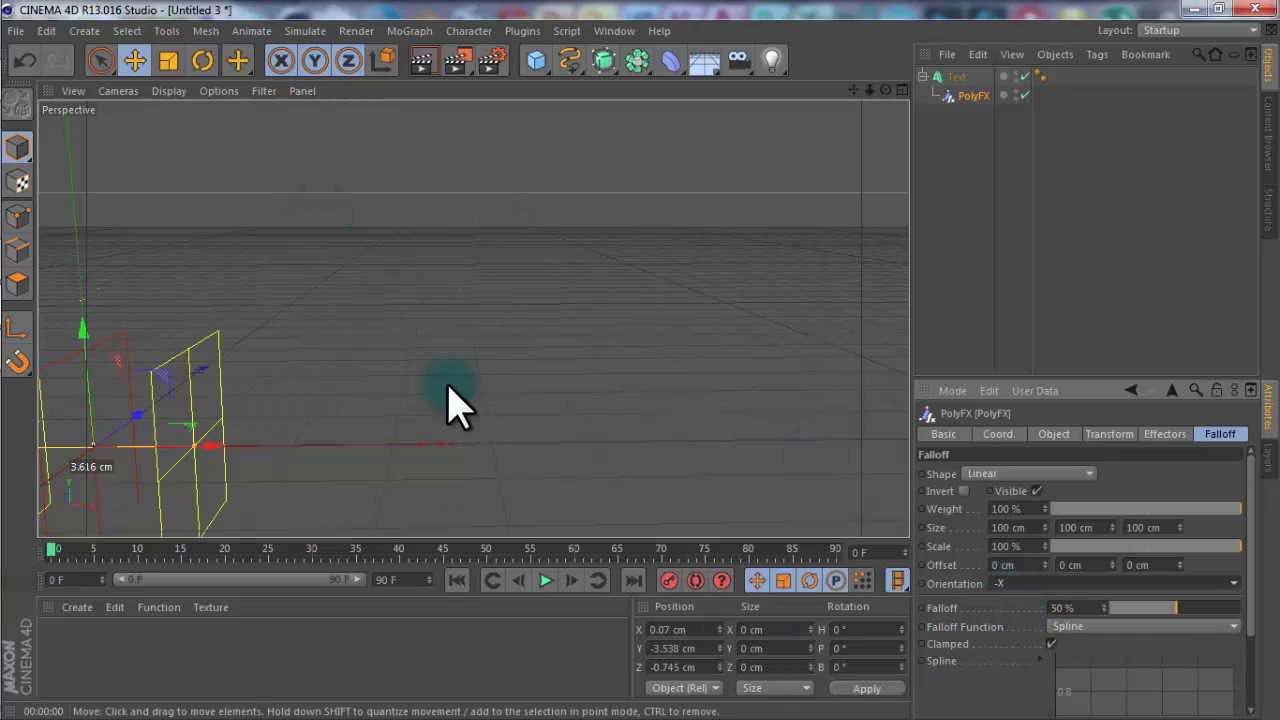
# In the four-view layout, raise the PolyFX falloff on Y and shift it along Z.
pyautogui.click(902, 90)
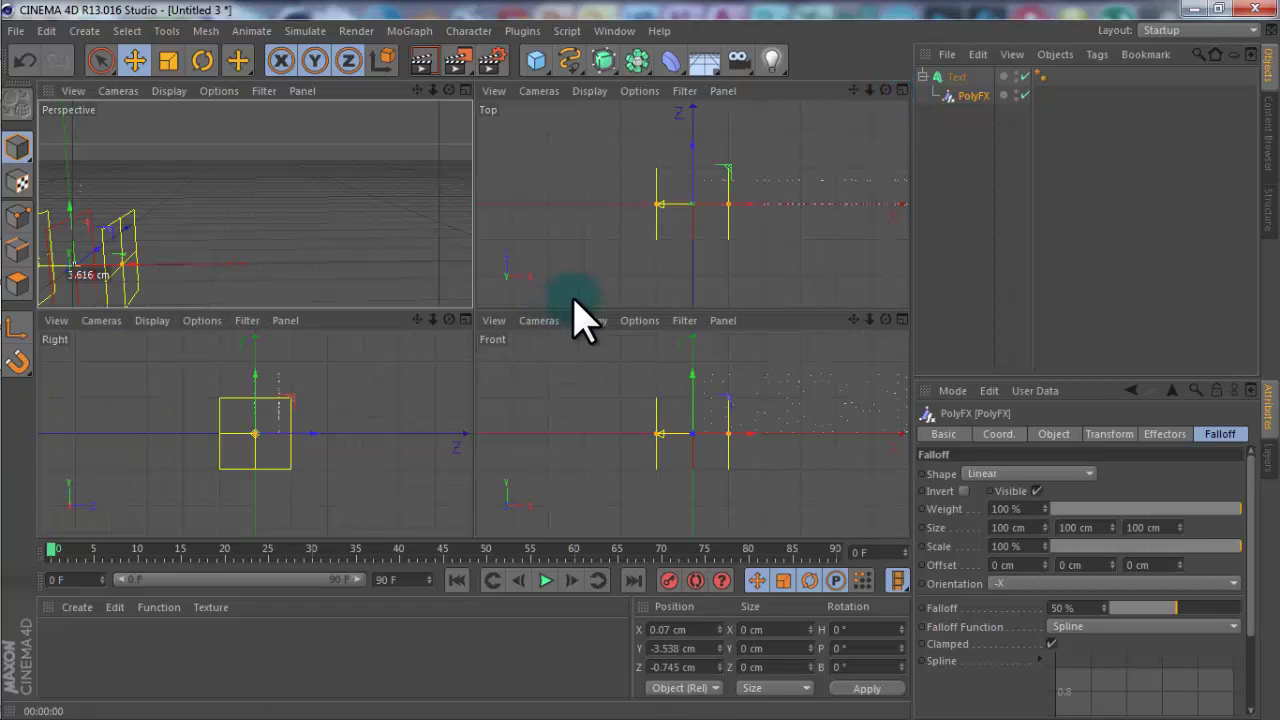
pyautogui.moveTo(263, 380); pyautogui.dragTo(268, 352)
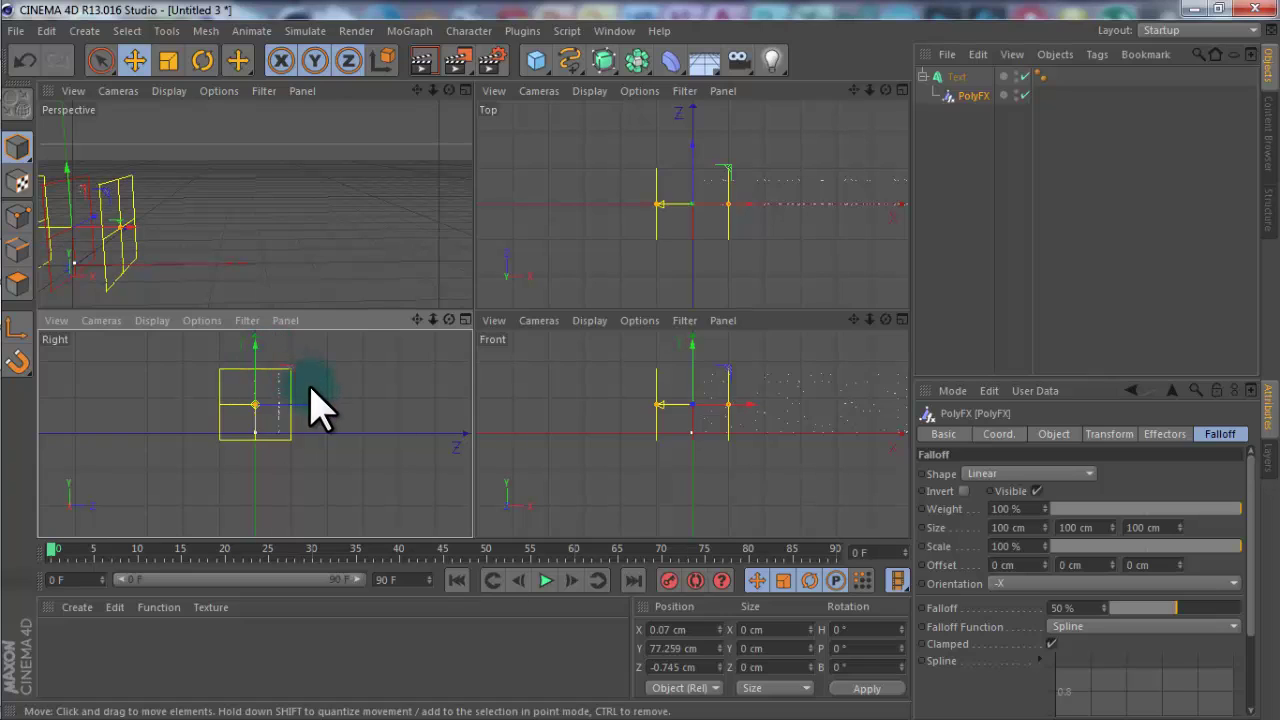
pyautogui.moveTo(311, 398); pyautogui.dragTo(323, 404)
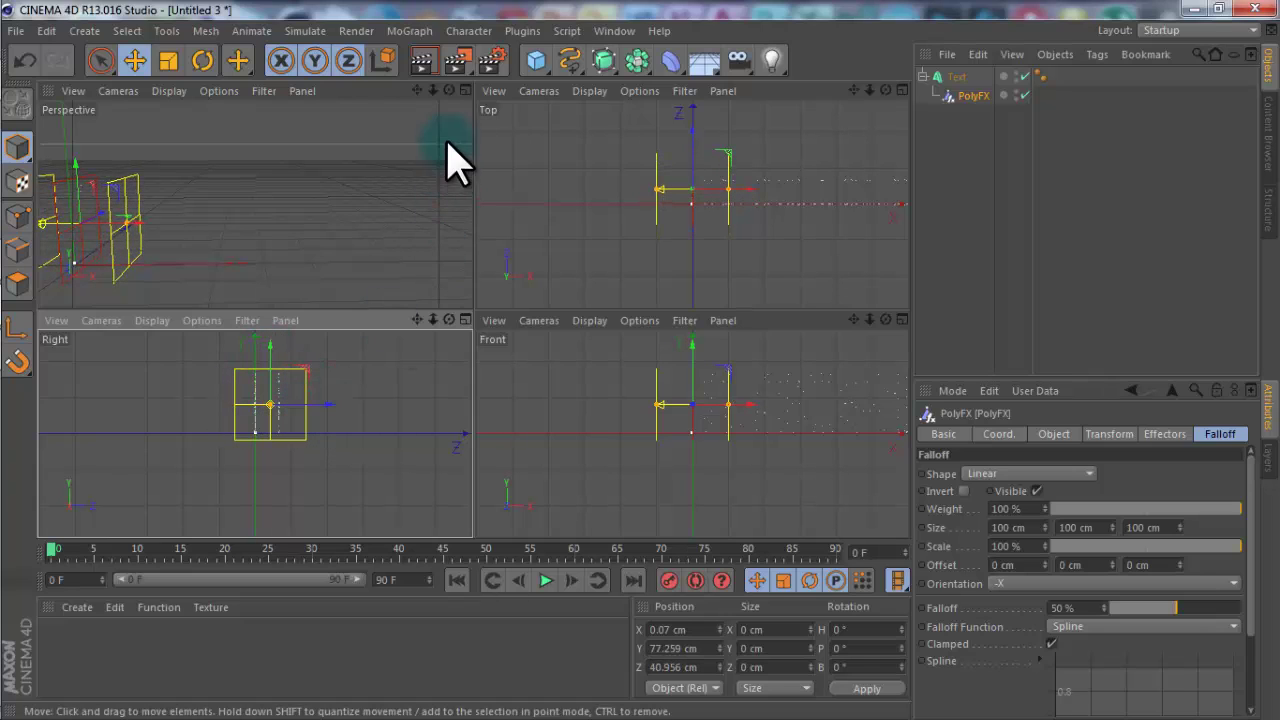
pyautogui.click(465, 91)
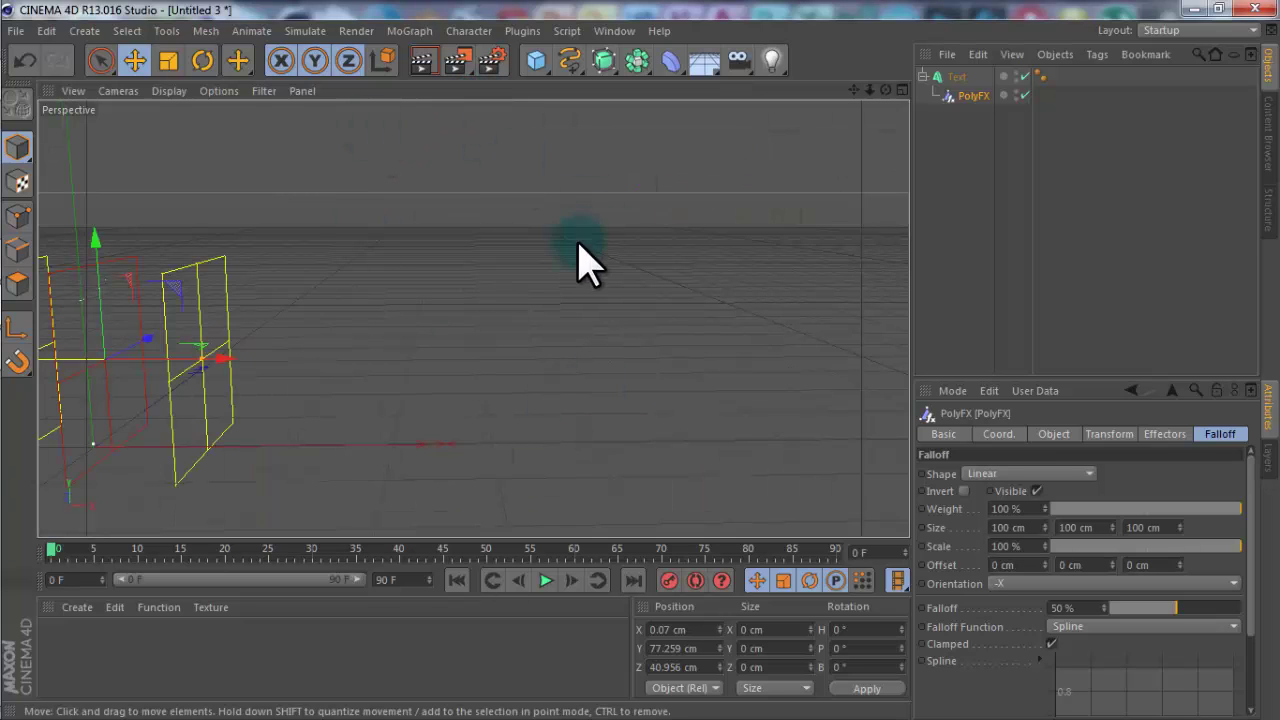
pyautogui.moveTo(868, 90); pyautogui.dragTo(893, 105)
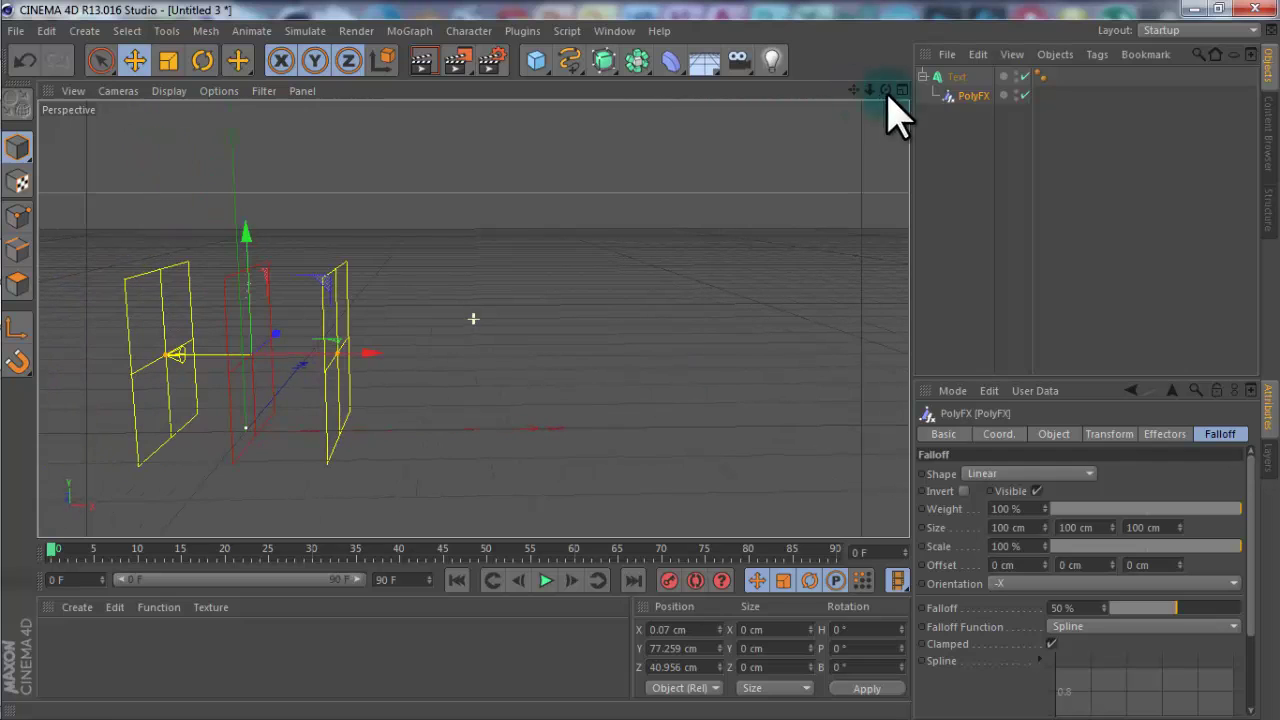
# Slide the PolyFX along X to about 378.918 cm and preview the render.
pyautogui.click(975, 96)
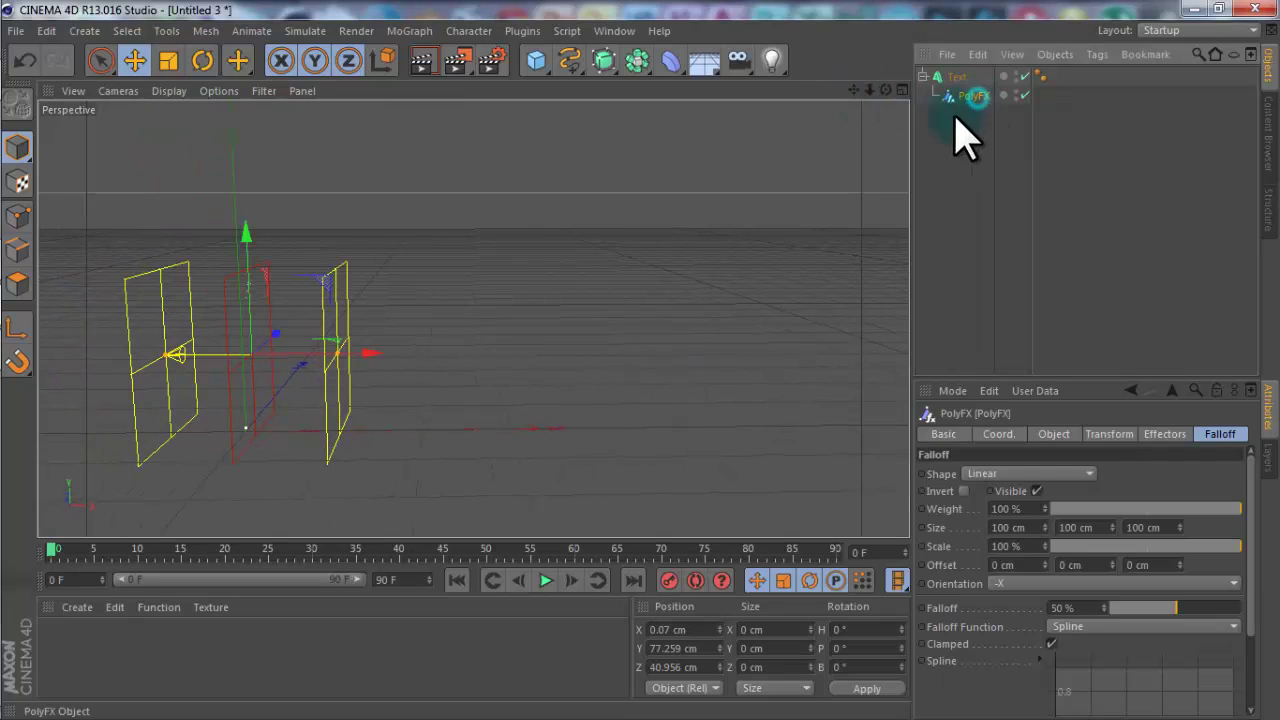
pyautogui.moveTo(366, 354); pyautogui.dragTo(686, 400)
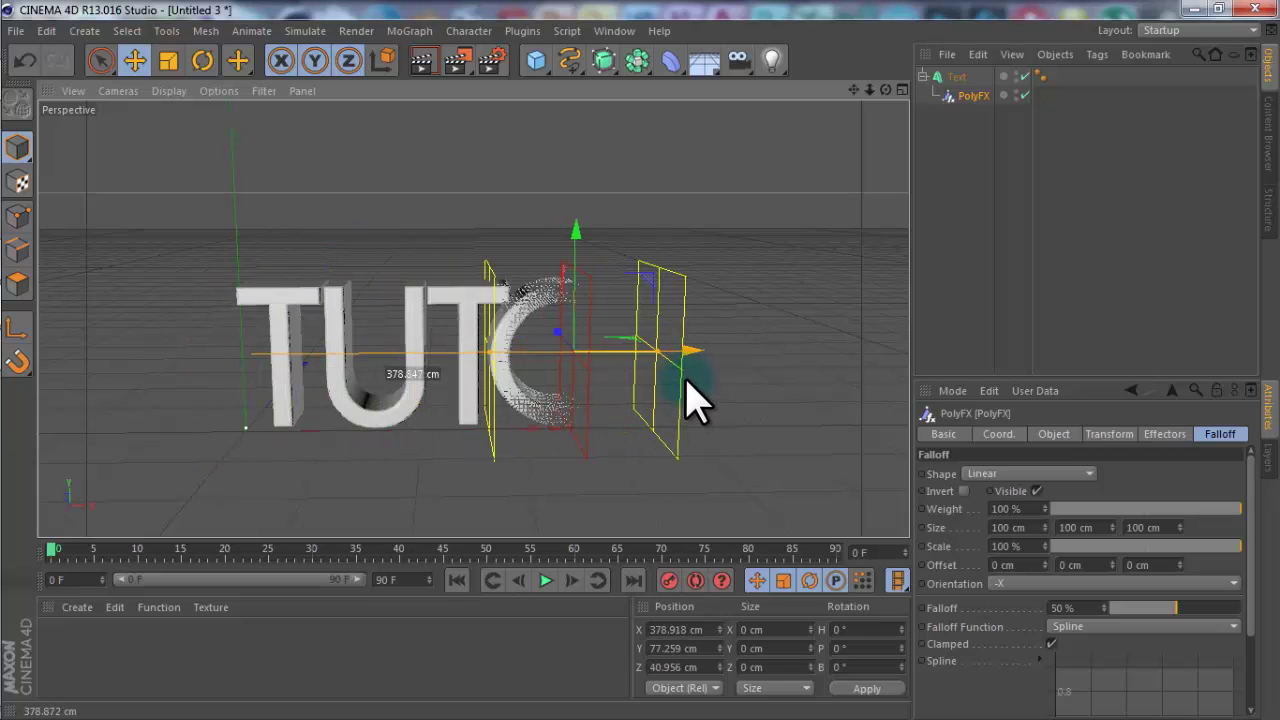
pyautogui.keyDown('alt'); pyautogui.moveTo(686, 400); pyautogui.dragTo(355, 185, button='right'); pyautogui.keyUp('alt')
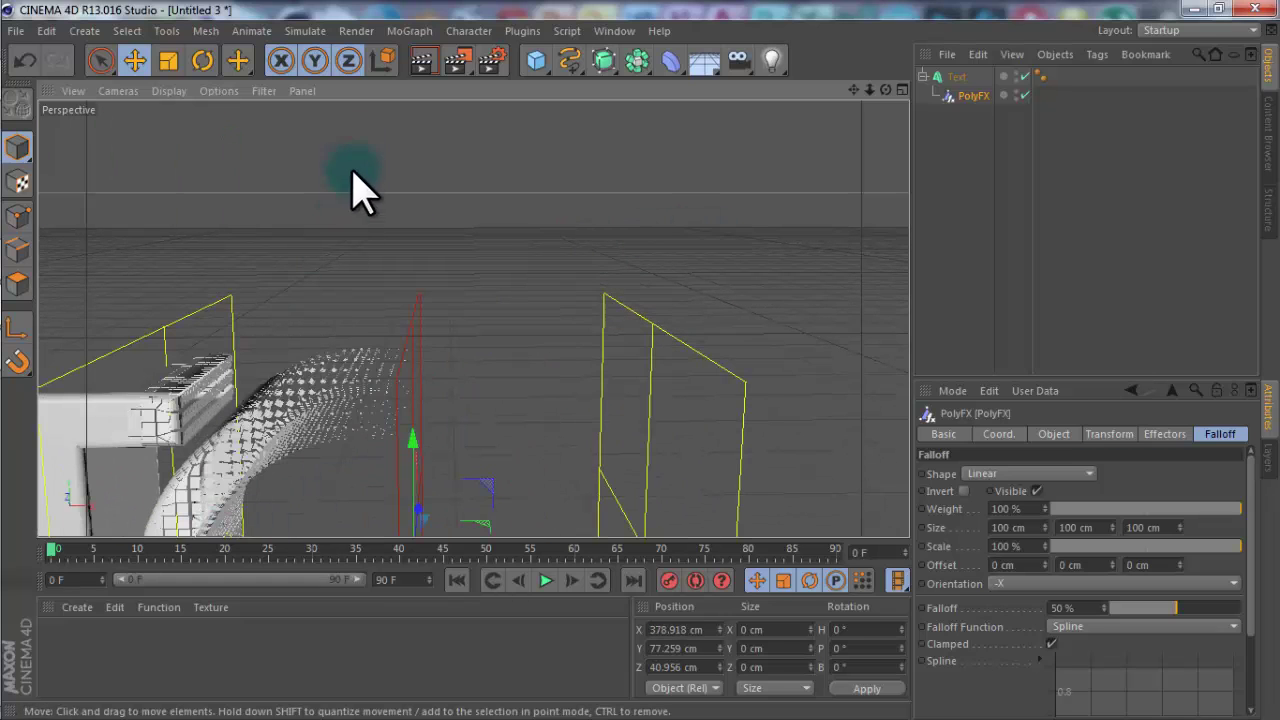
pyautogui.click(421, 62)
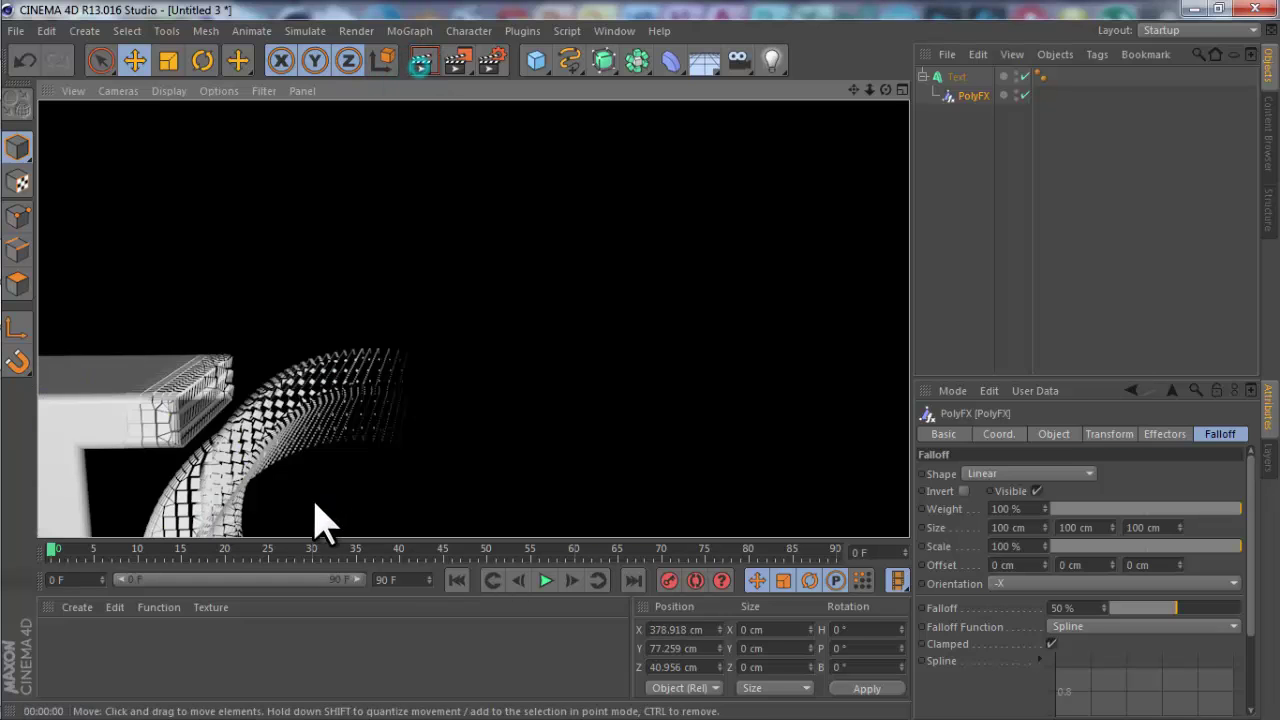
pyautogui.click(268, 392)
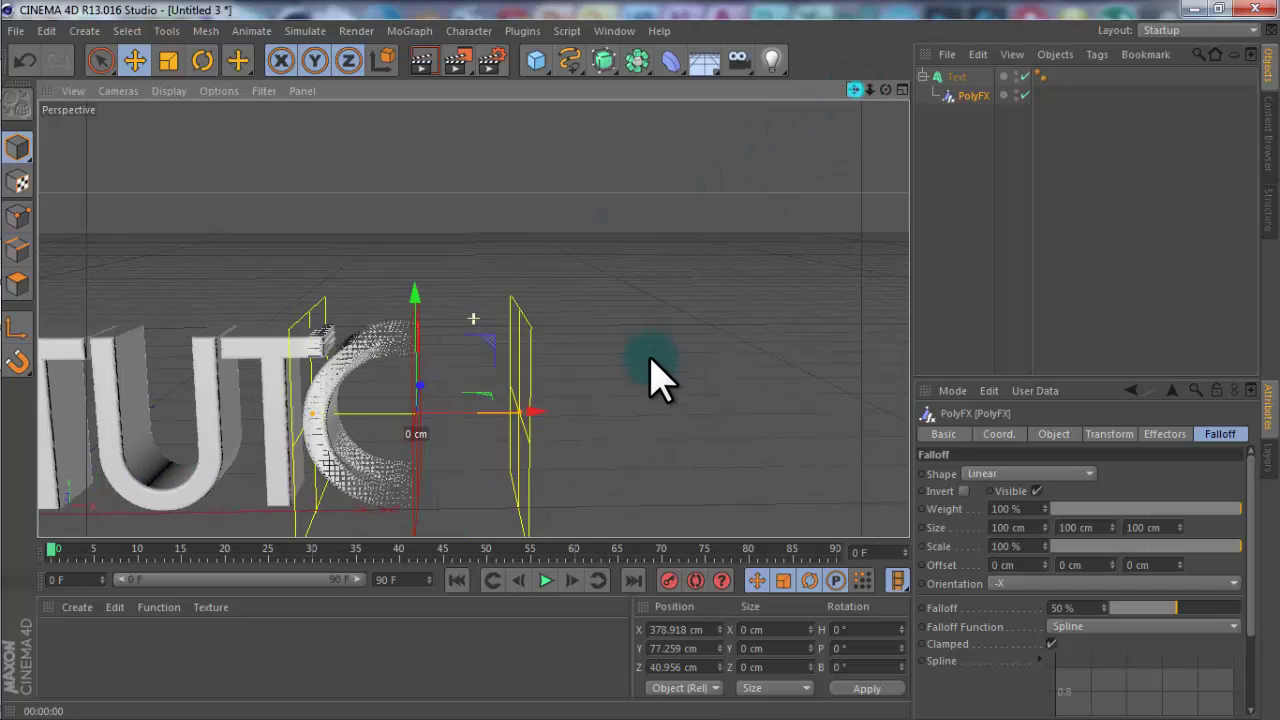
# Apply the Square preset to the PolyFX falloff spline curve at 50% falloff.
pyautogui.keyDown('alt'); pyautogui.moveTo(656, 375); pyautogui.dragTo(480, 309, button='right'); pyautogui.keyUp('alt')
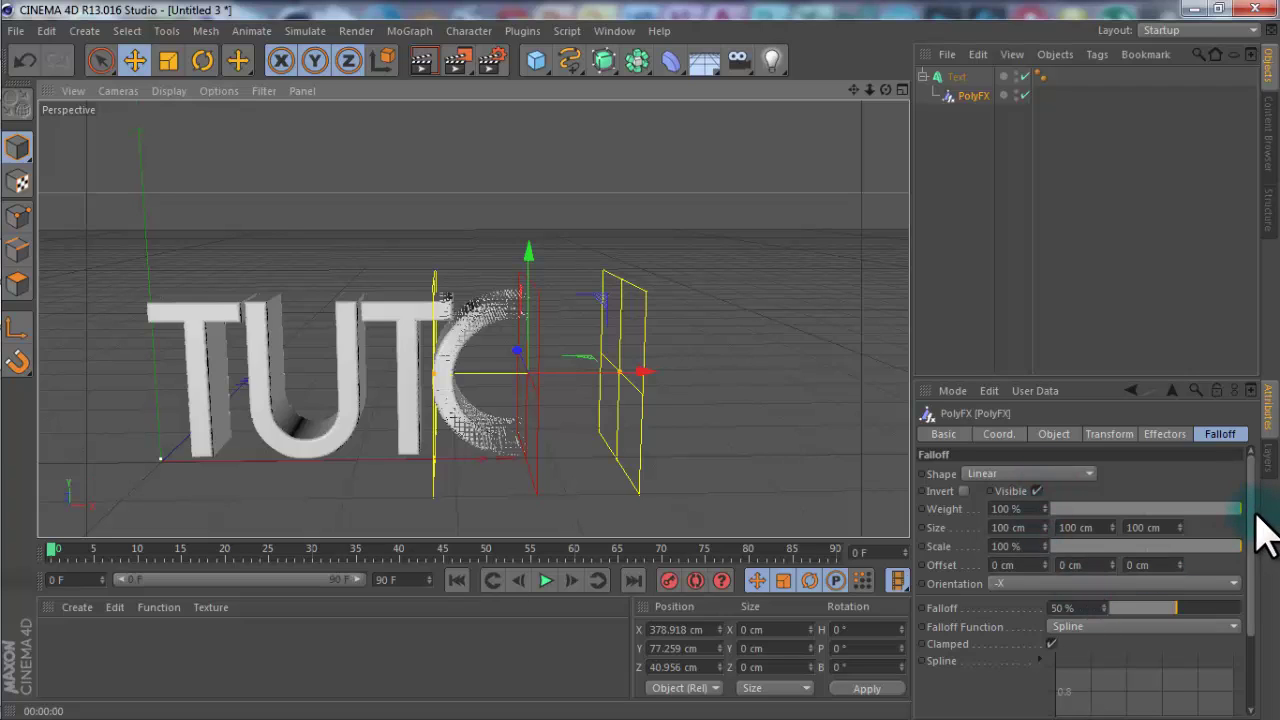
pyautogui.scroll(-3, 1258, 520)
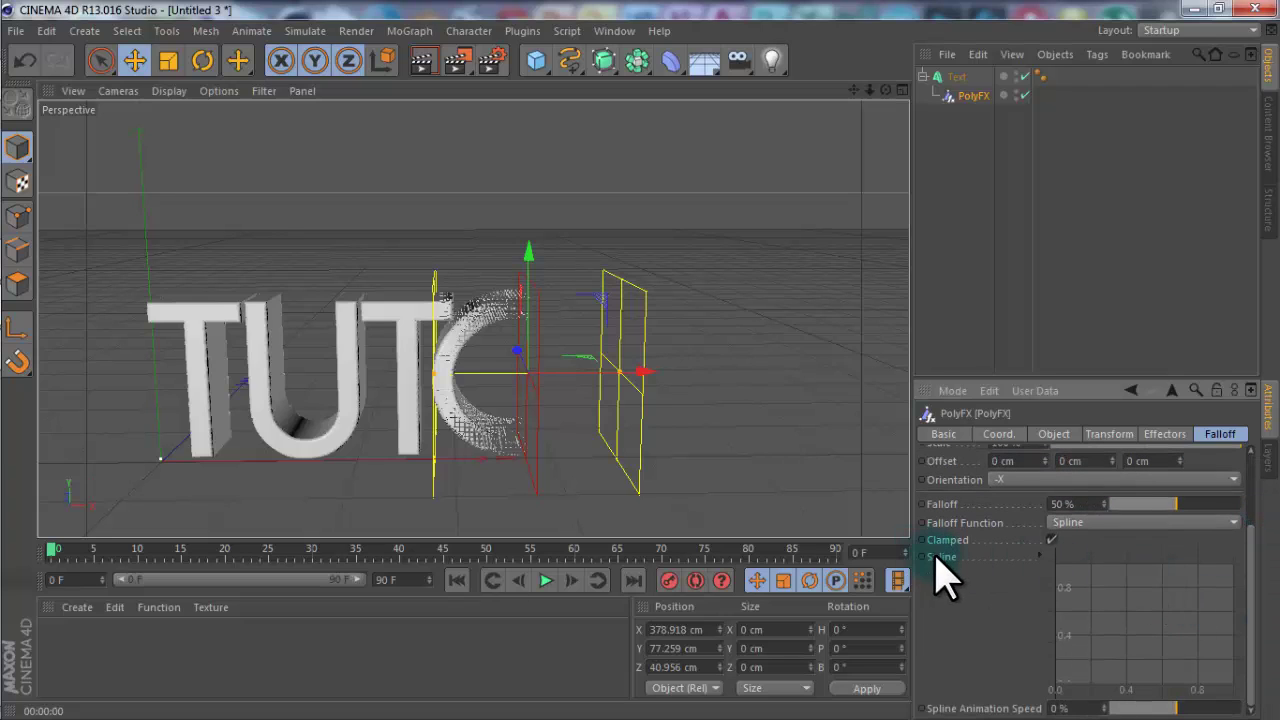
pyautogui.rightClick(1105, 618)
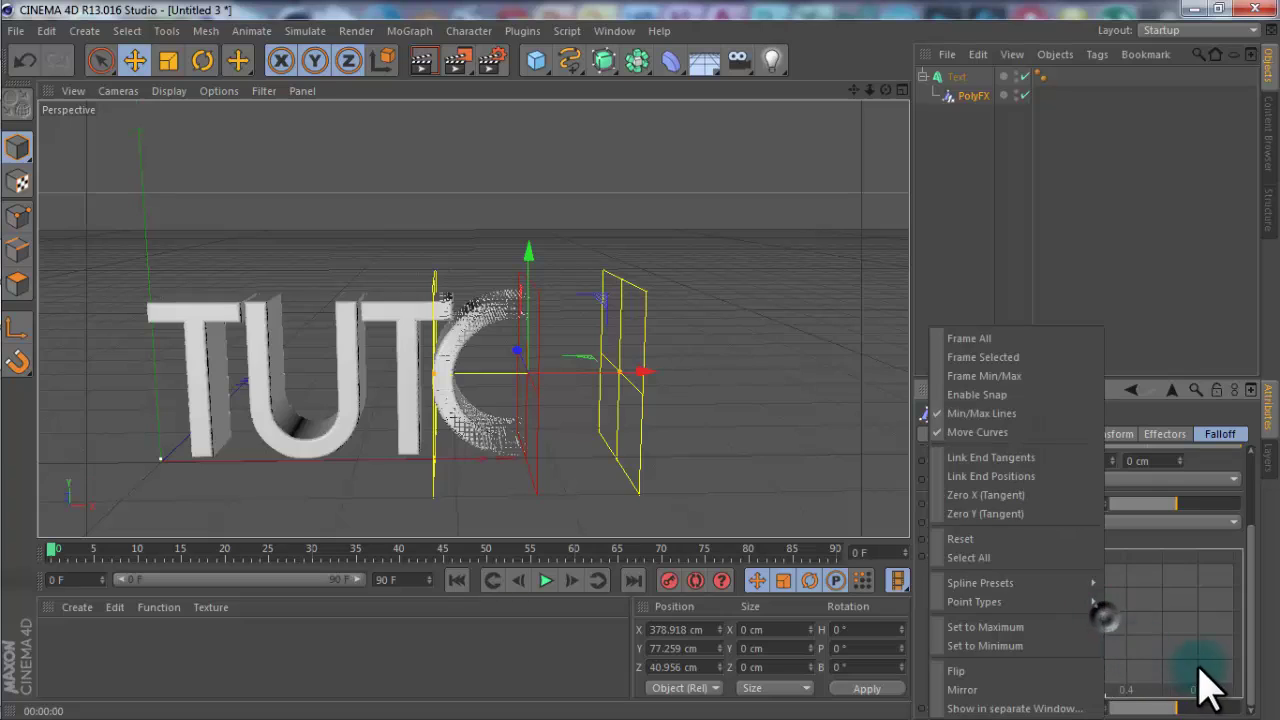
pyautogui.moveTo(1093, 585)
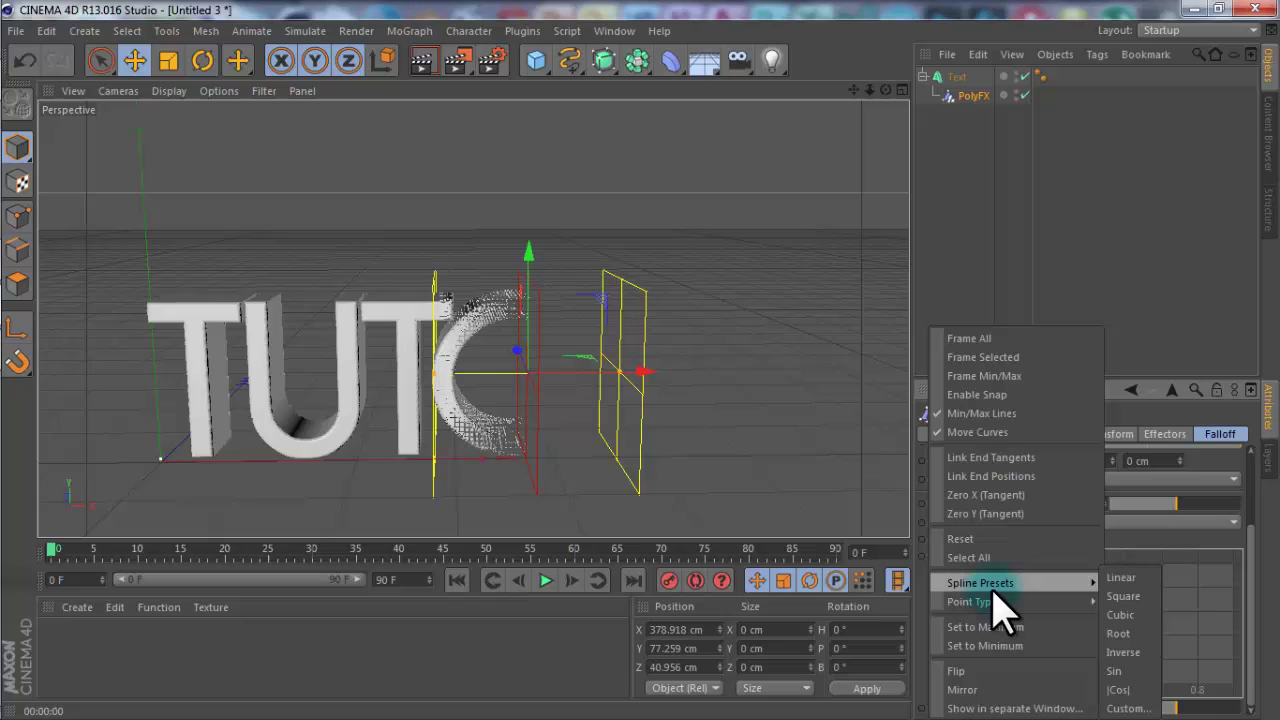
pyautogui.click(1123, 597)
pyautogui.scroll(5, 500, 480)
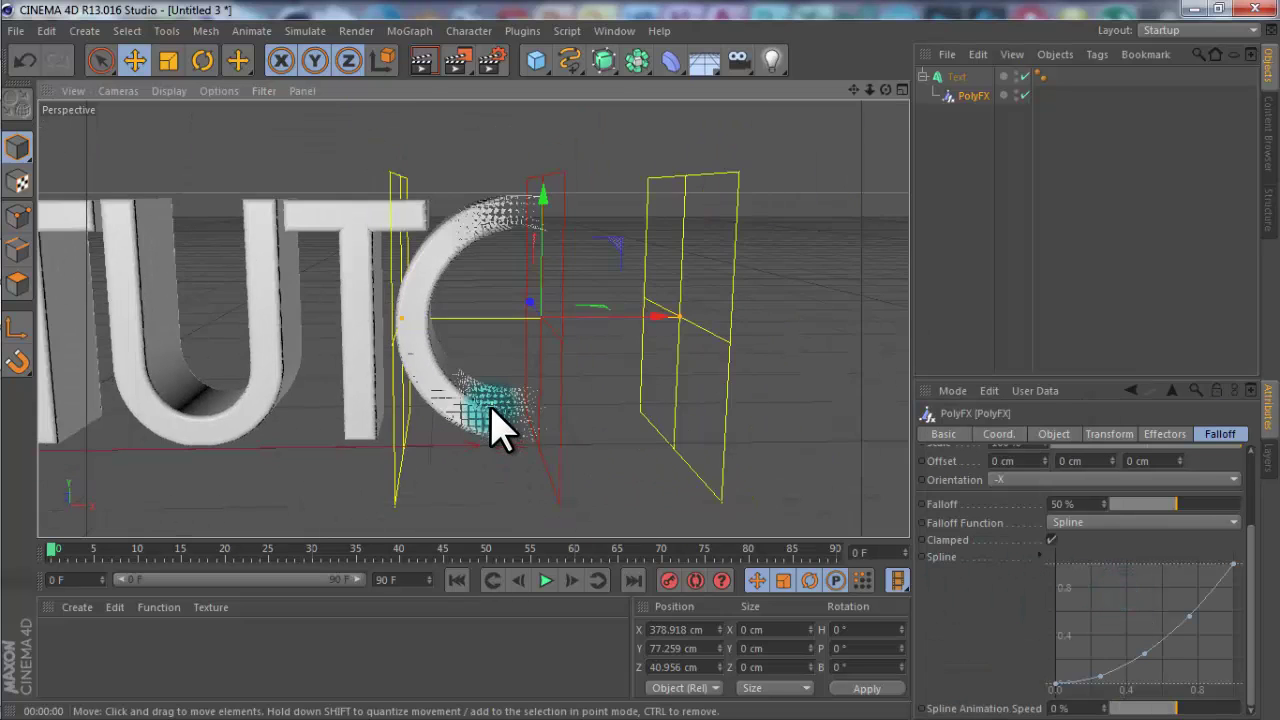
pyautogui.scroll(-3, 497, 425)
pyautogui.scroll(2, 789, 257)
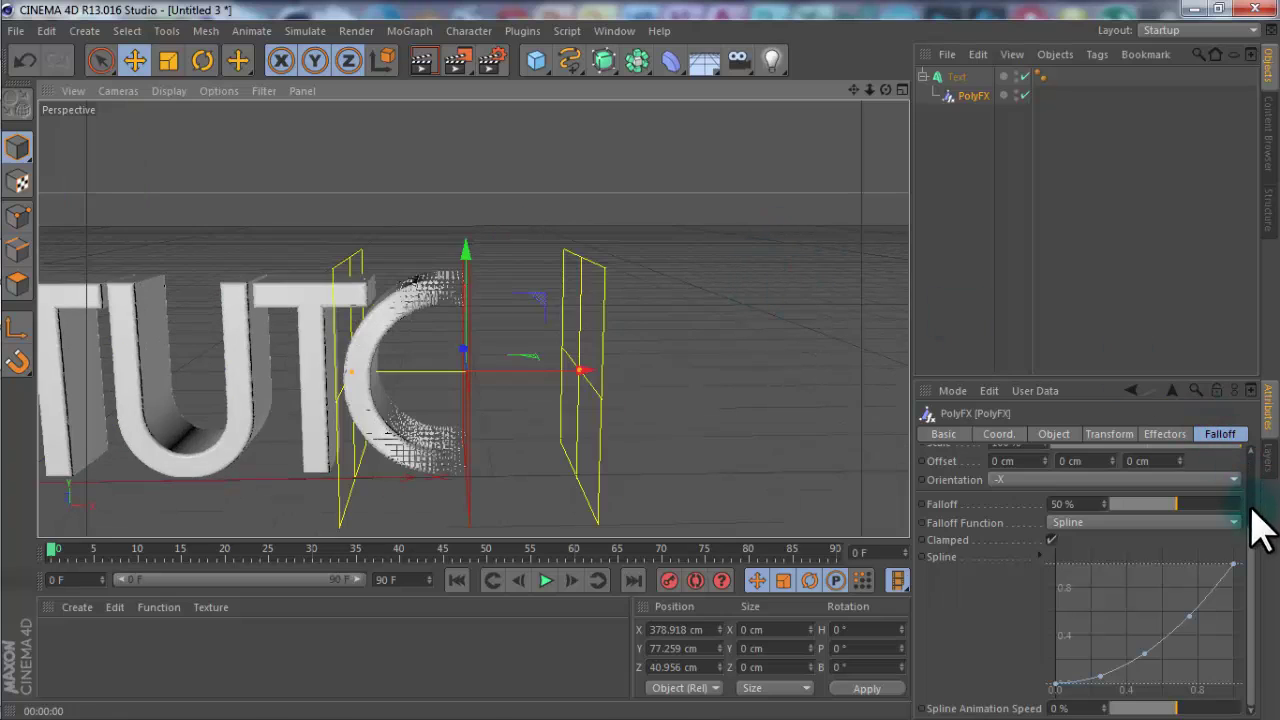
pyautogui.moveTo(1262, 578); pyautogui.dragTo(1266, 486)
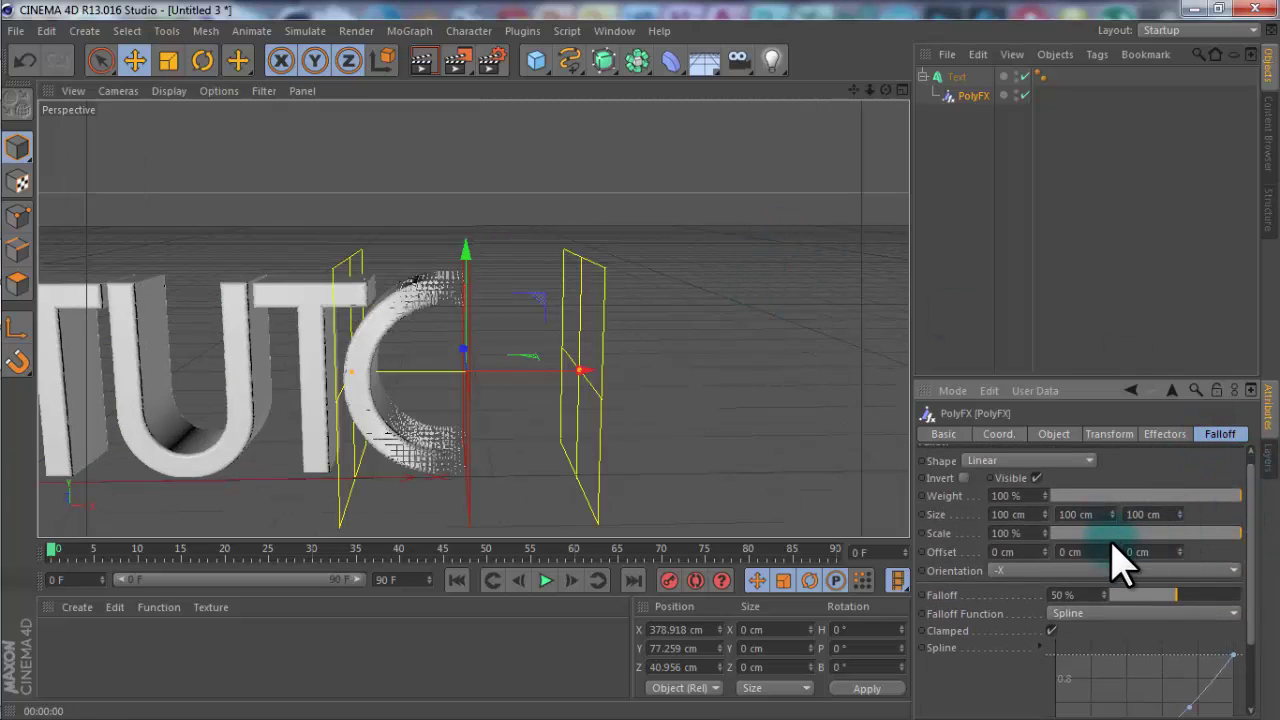
# Check PolyFX's Transform, Object and Coord. tabs, ending on the empty Effectors list.
pyautogui.click(1160, 435)
pyautogui.click(1112, 435)
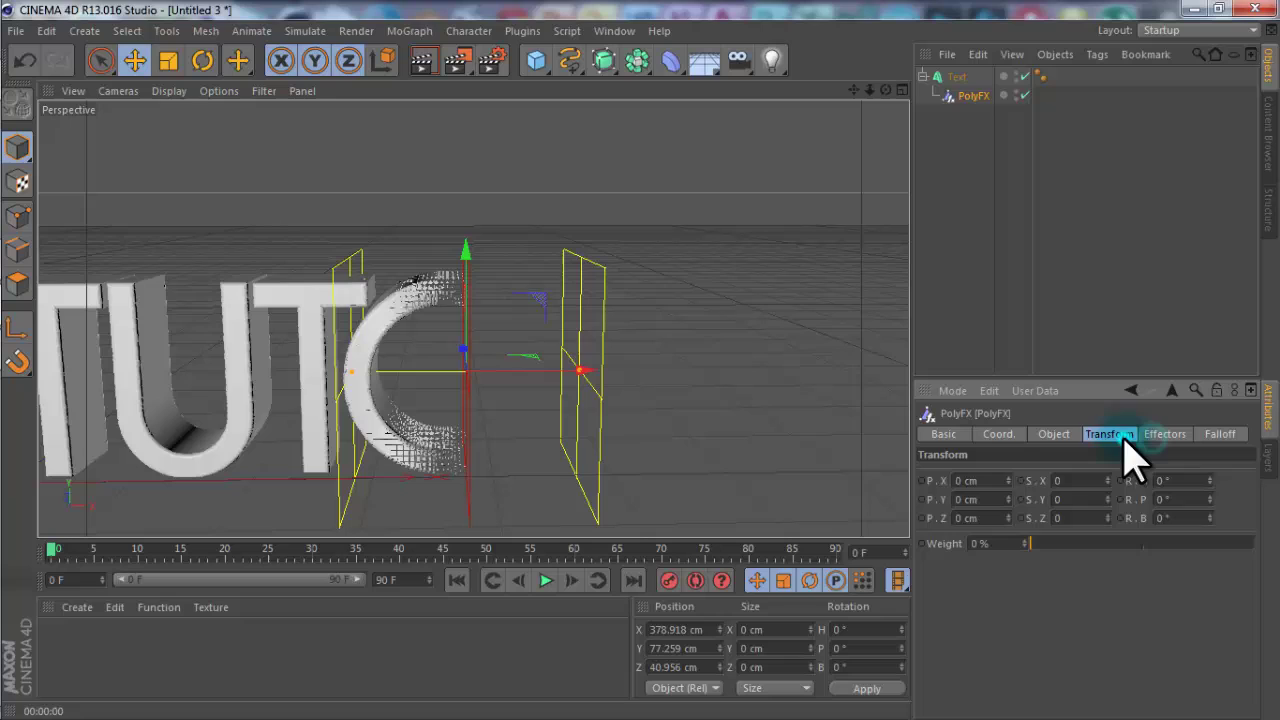
pyautogui.click(1060, 435)
pyautogui.click(1026, 433)
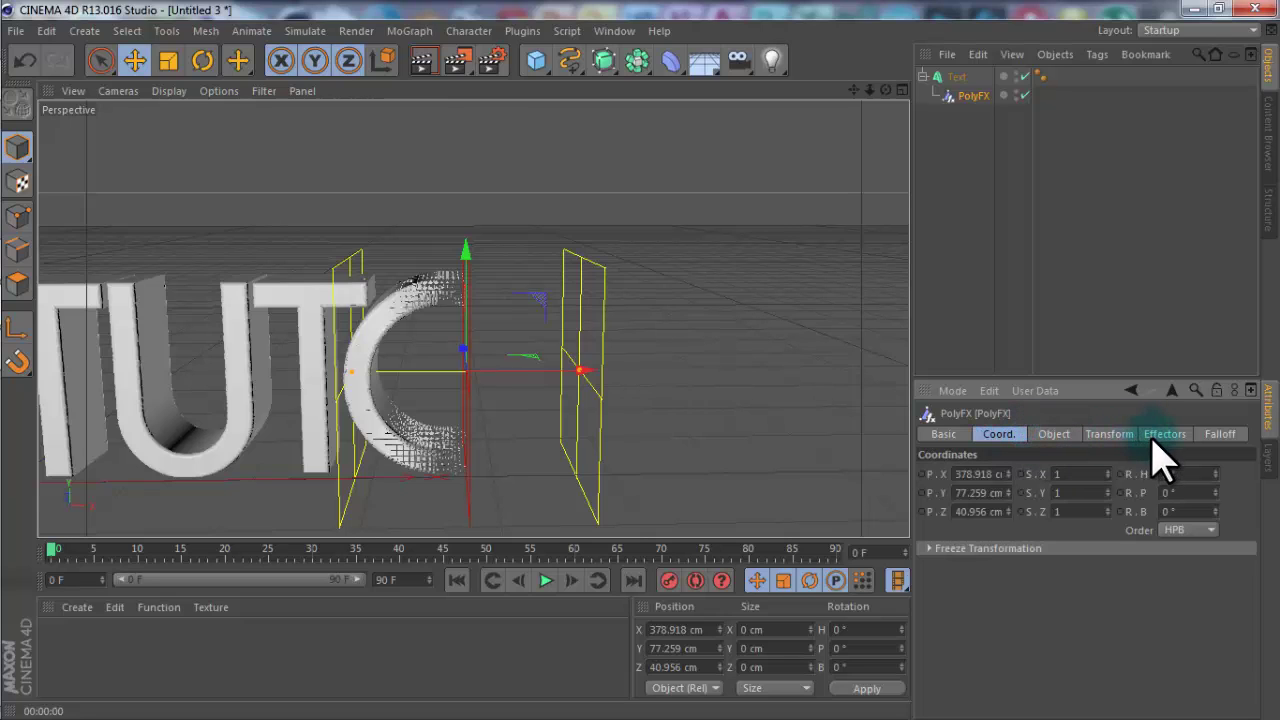
pyautogui.click(1166, 438)
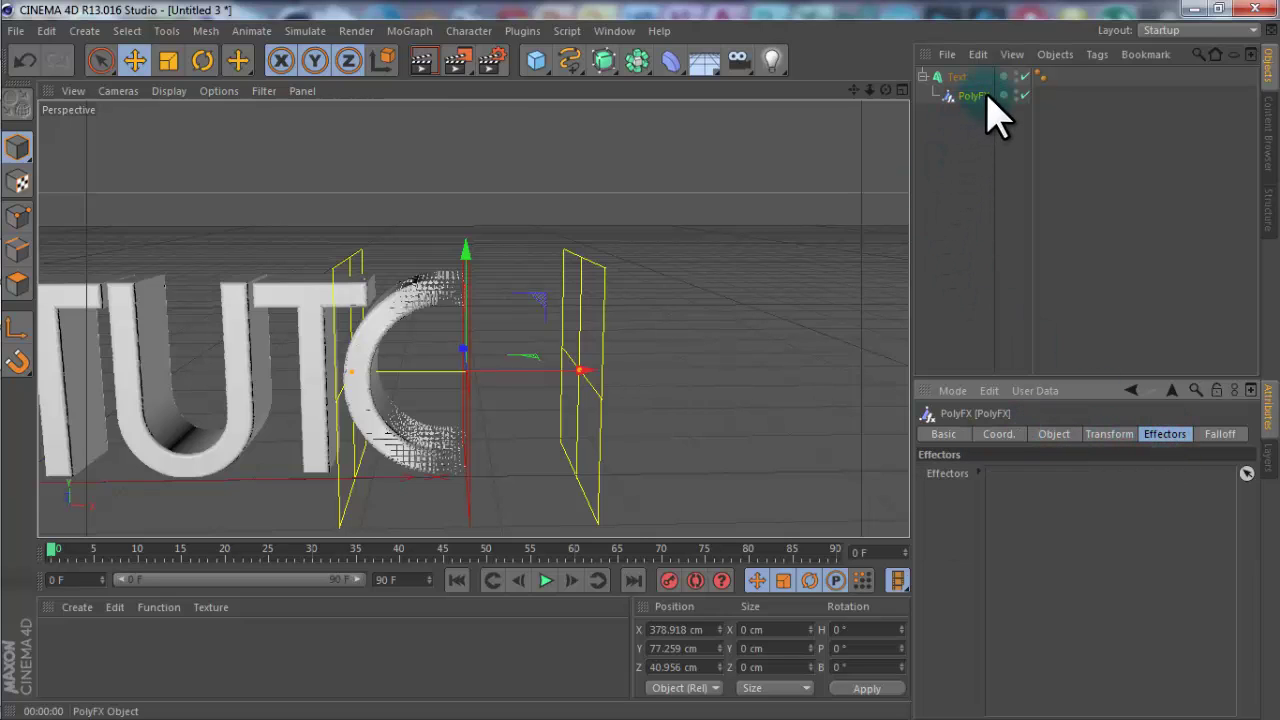
# Add a Random effector from the MoGraph menu and view the fragments from above.
pyautogui.click(410, 32)
pyautogui.moveTo(432, 59)
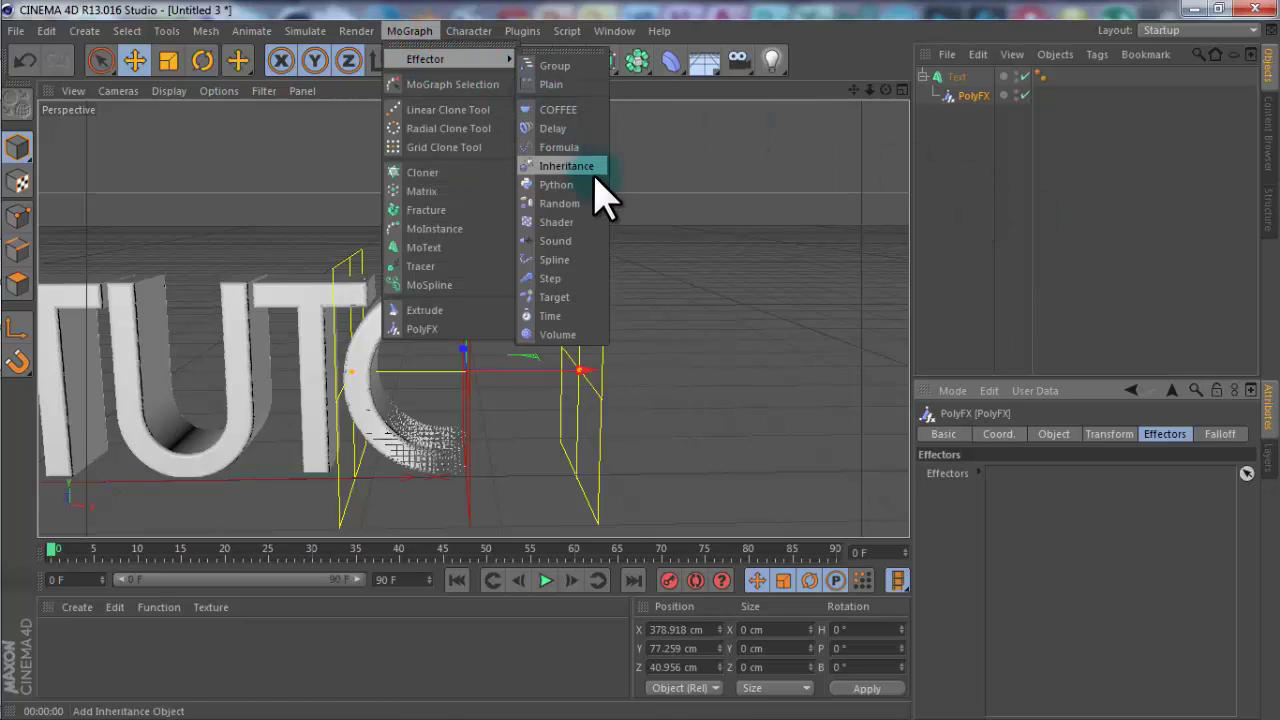
pyautogui.click(587, 203)
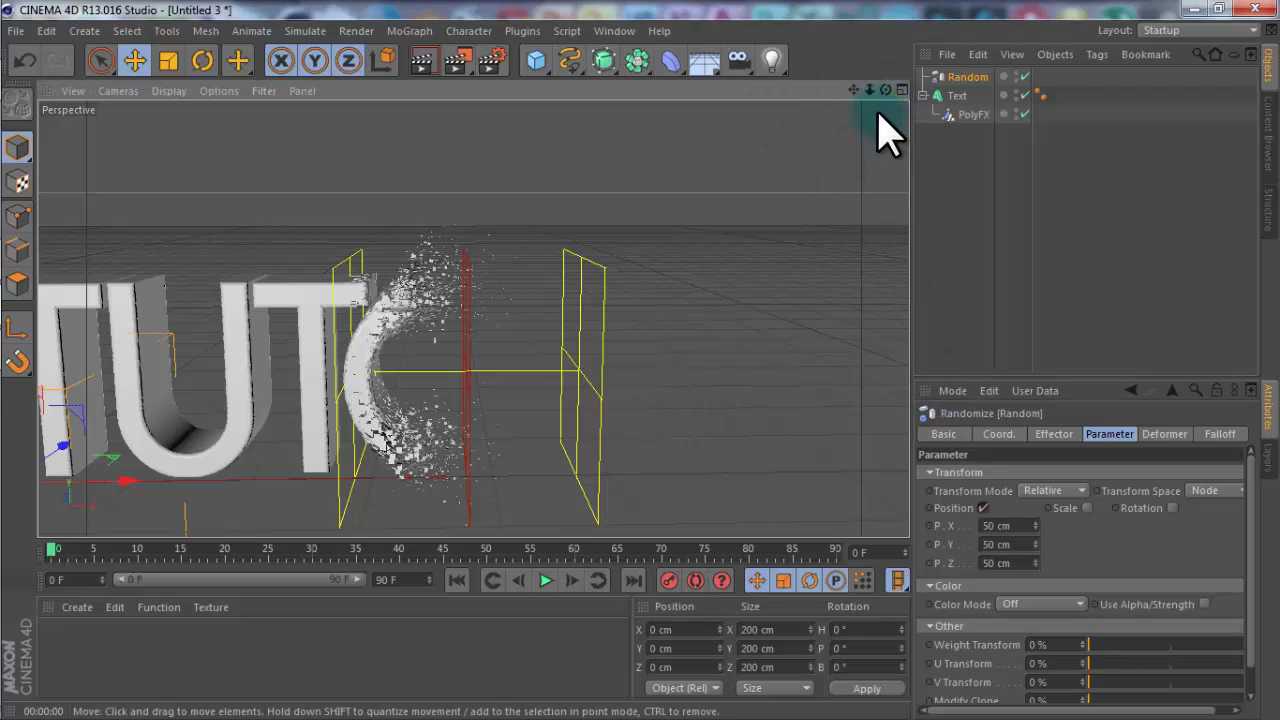
pyautogui.moveTo(885, 90); pyautogui.dragTo(628, 282)
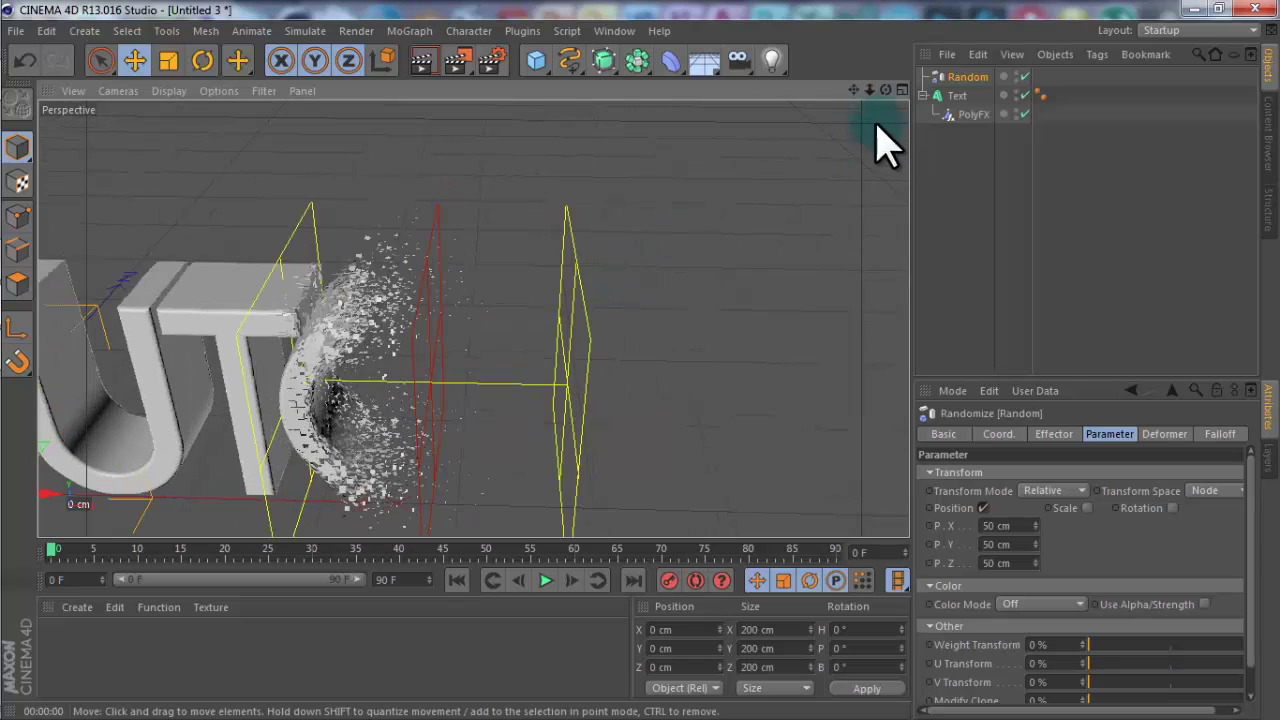
pyautogui.moveTo(886, 92); pyautogui.dragTo(640, 376)
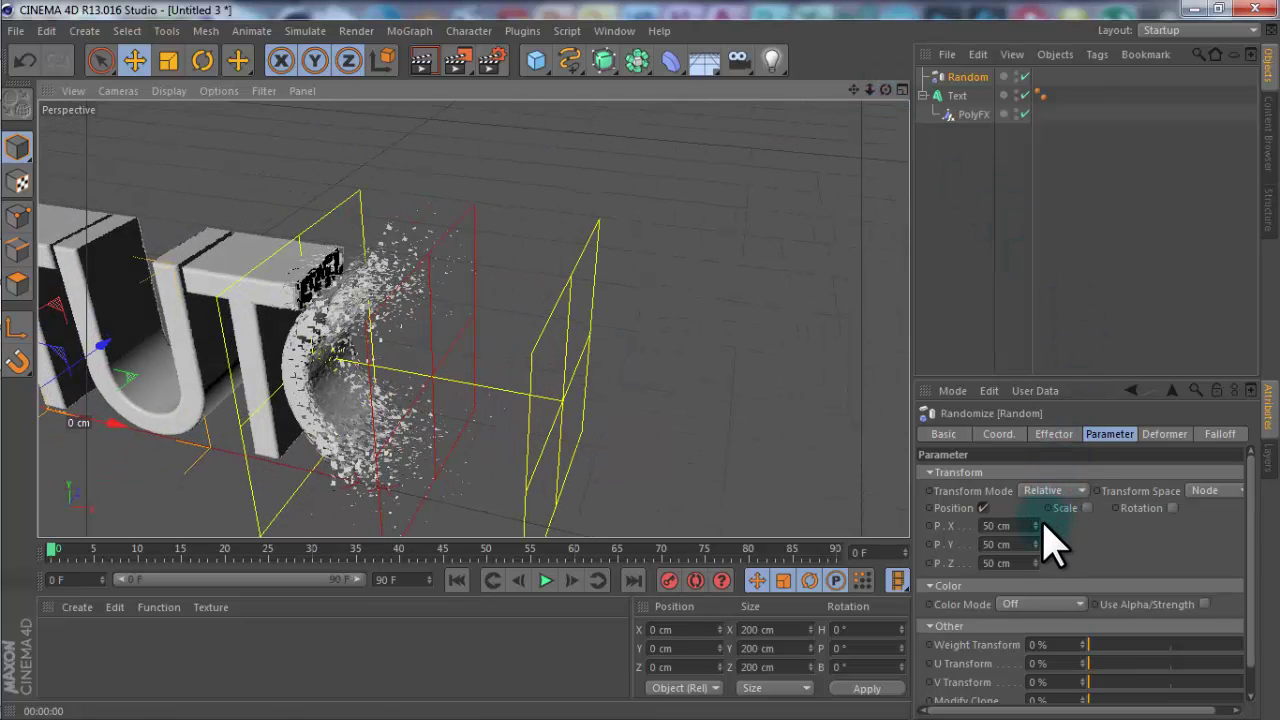
# Set the Random position offsets to 98, 124 and 55 cm and inspect the scatter.
pyautogui.moveTo(1035, 523); pyautogui.dragTo(1048, 492)
pyautogui.moveTo(1040, 555); pyautogui.dragTo(994, 528)
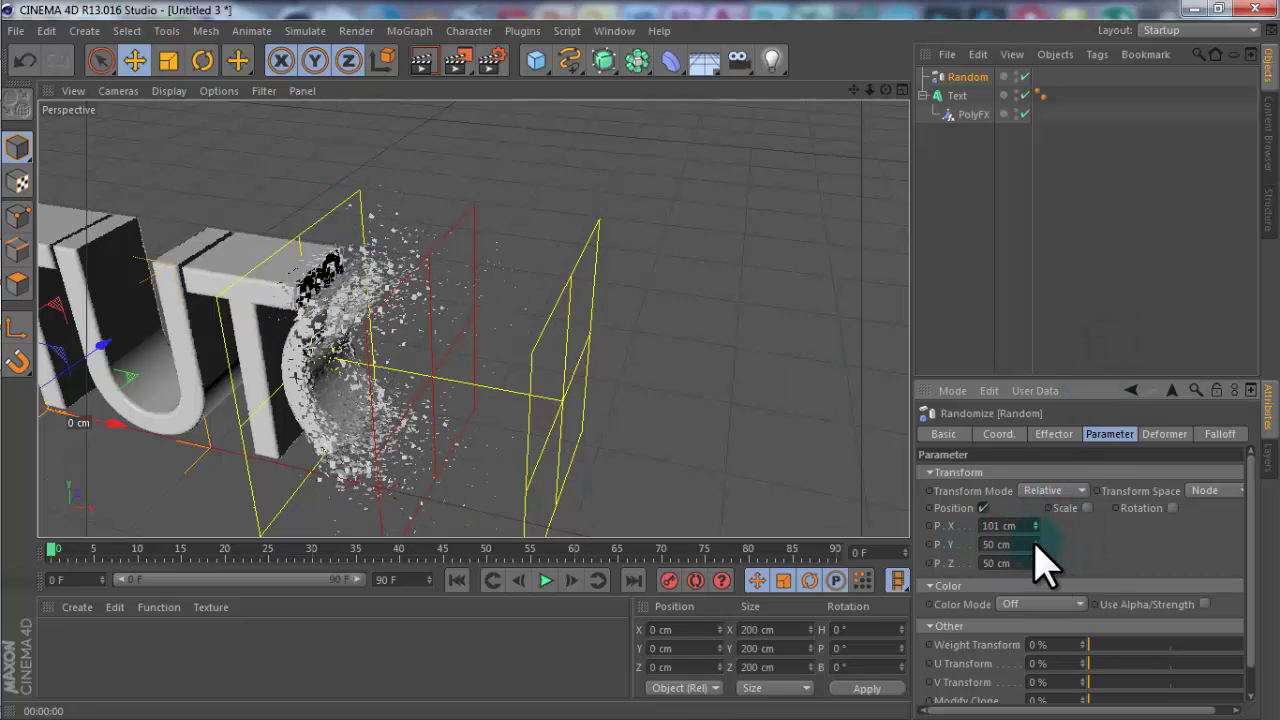
pyautogui.moveTo(1035, 544)
pyautogui.mouseDown()
pyautogui.moveTo(1134, 429)
pyautogui.moveTo(1103, 400)
pyautogui.moveTo(1040, 537)
pyautogui.mouseUp()
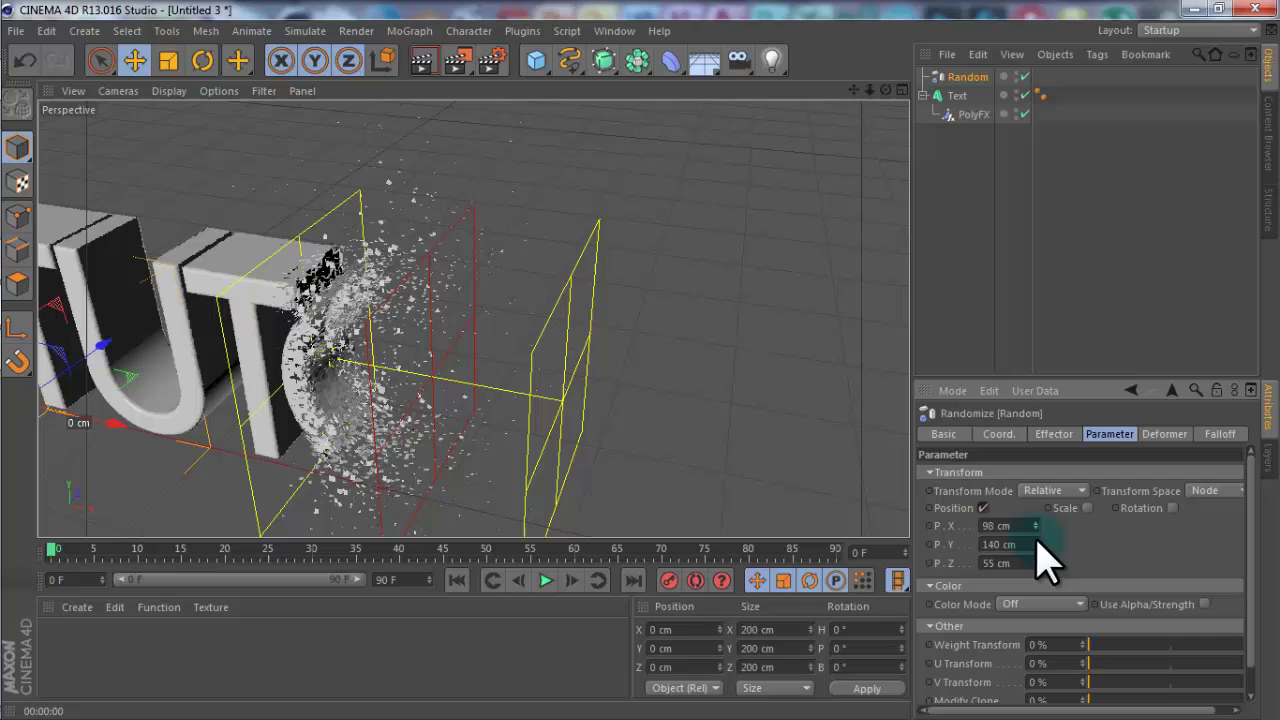
pyautogui.moveTo(1040, 575)
pyautogui.mouseDown()
pyautogui.moveTo(1020, 603)
pyautogui.moveTo(1036, 574)
pyautogui.mouseUp()
pyautogui.moveTo(888, 85); pyautogui.dragTo(643, 363)
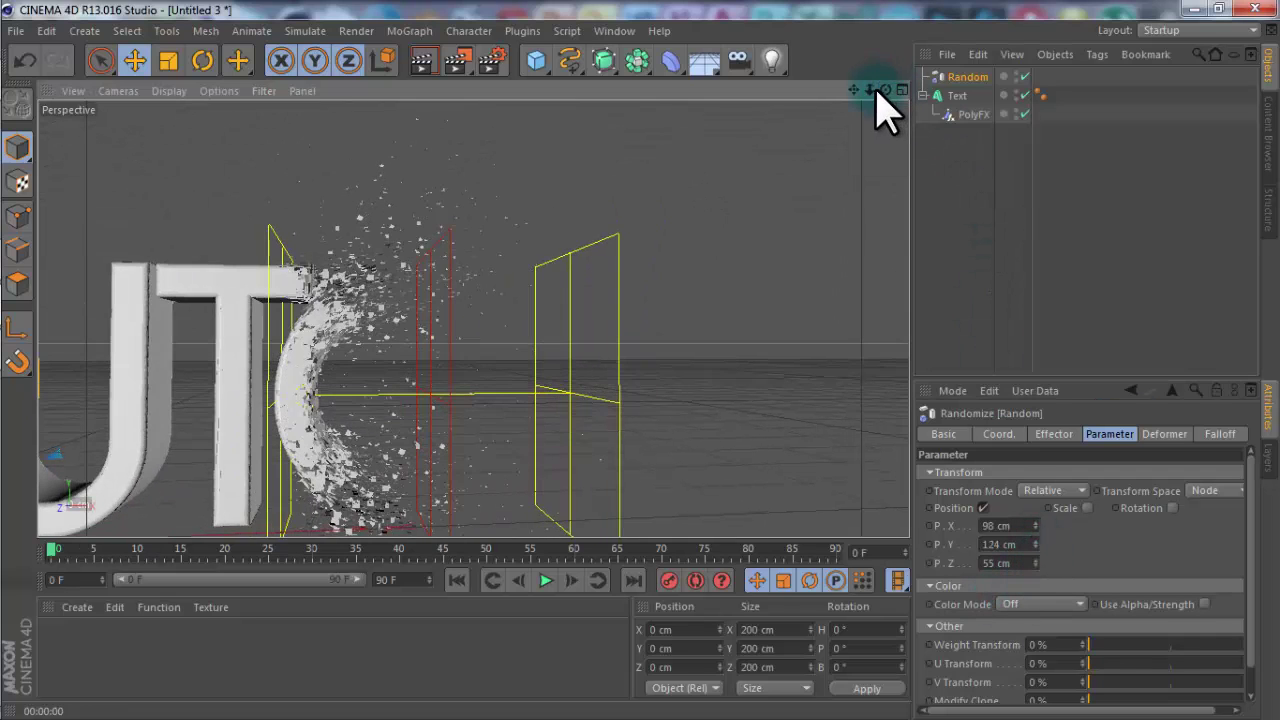
pyautogui.moveTo(877, 91); pyautogui.dragTo(640, 380)
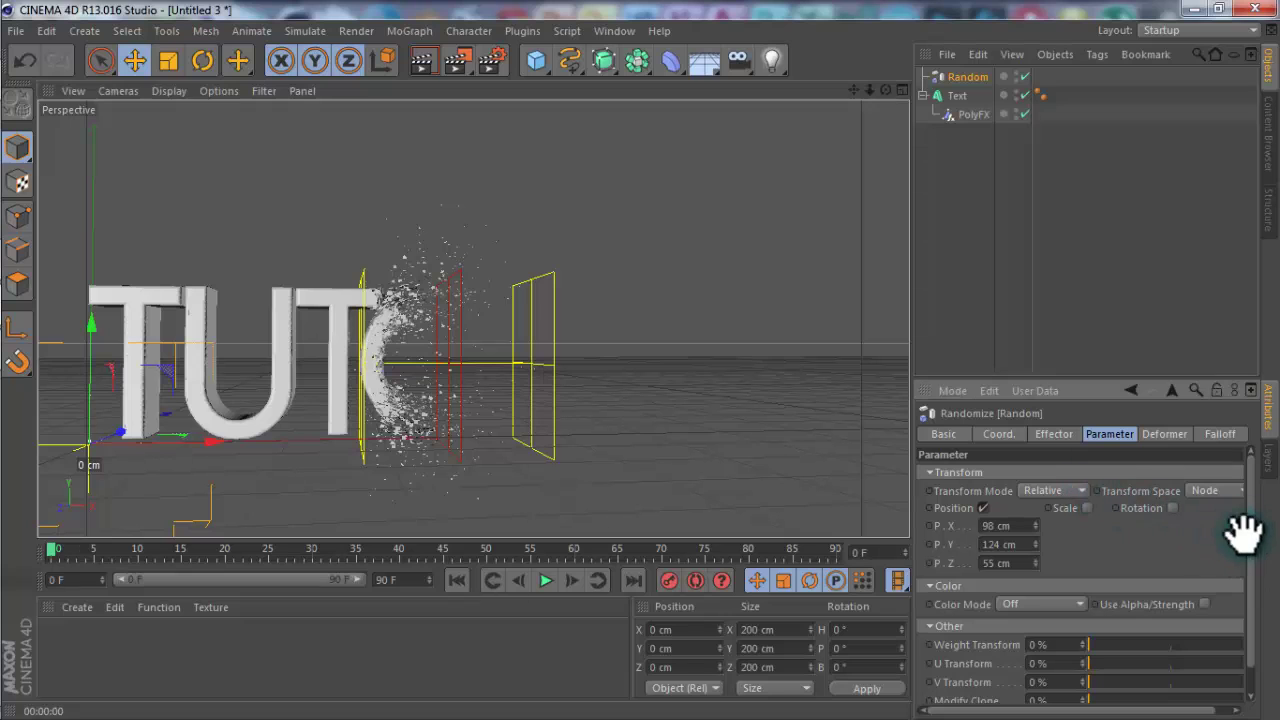
pyautogui.scroll(-3, 1252, 590)
pyautogui.scroll(3, 1250, 598)
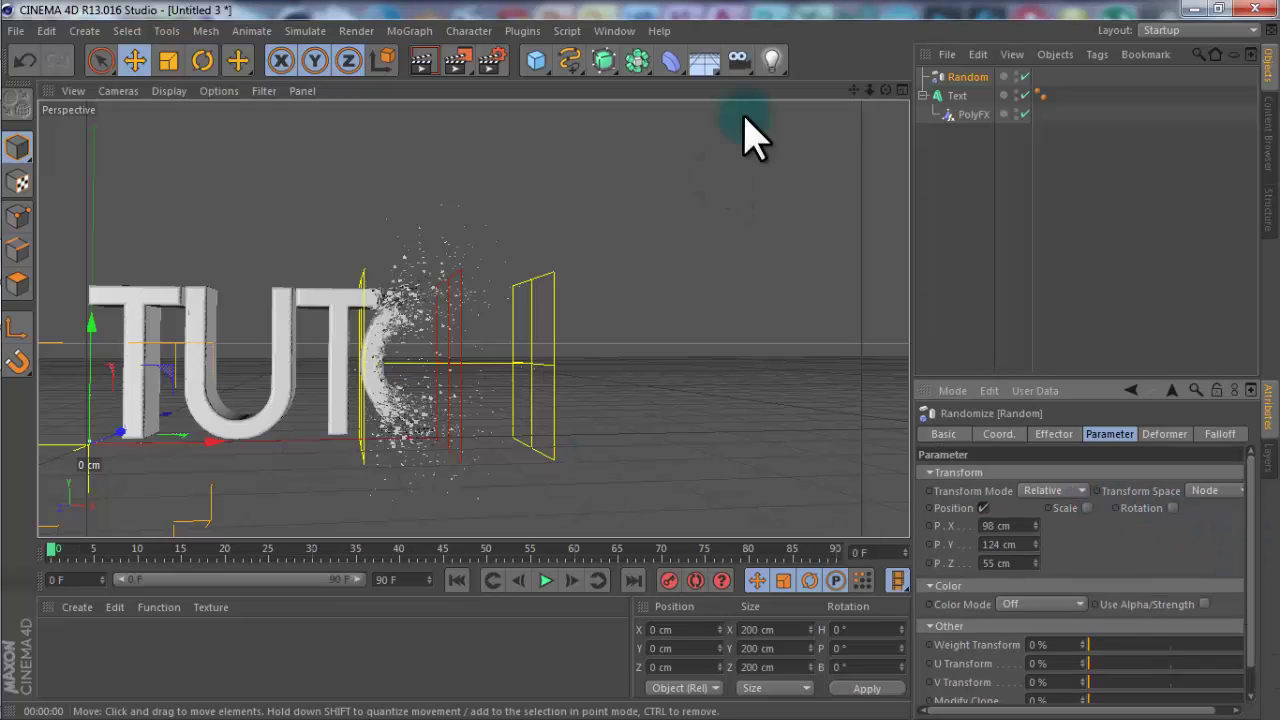
pyautogui.moveTo(876, 96); pyautogui.dragTo(640, 368)
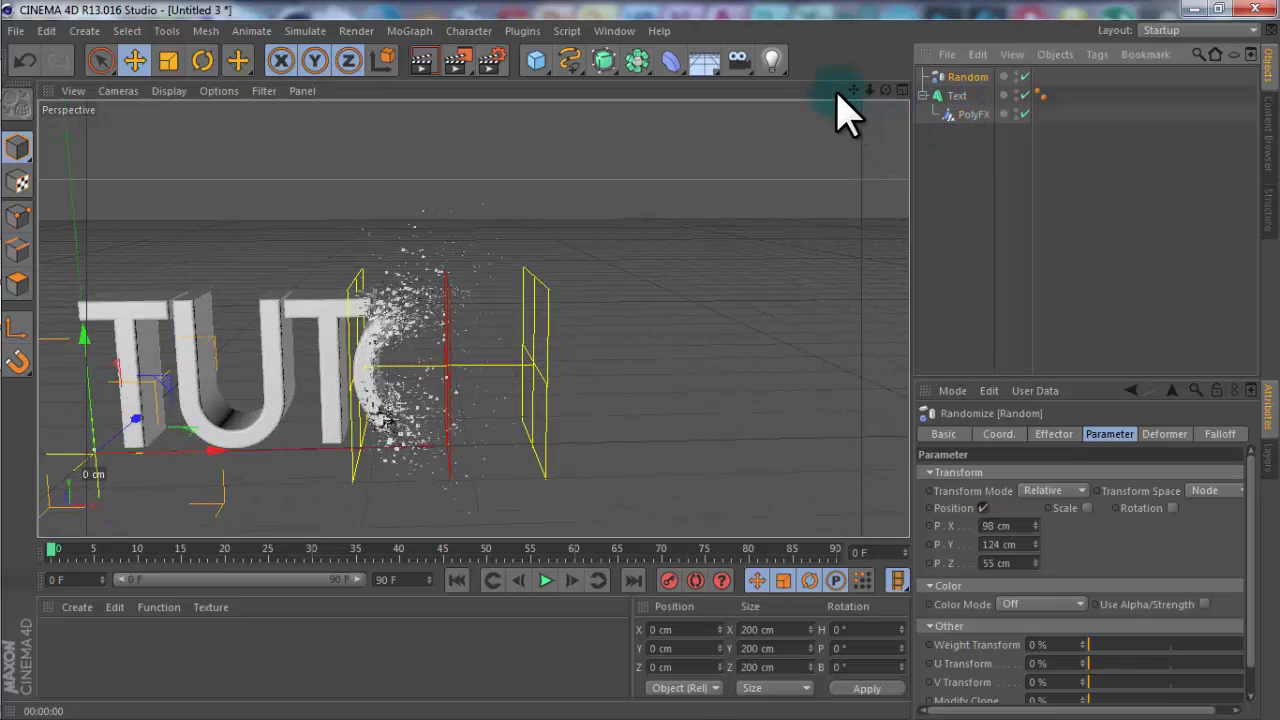
pyautogui.moveTo(853, 90); pyautogui.dragTo(695, 342)
# Slide PolyFX further along the text on X and preview a render.
pyautogui.click(960, 114)
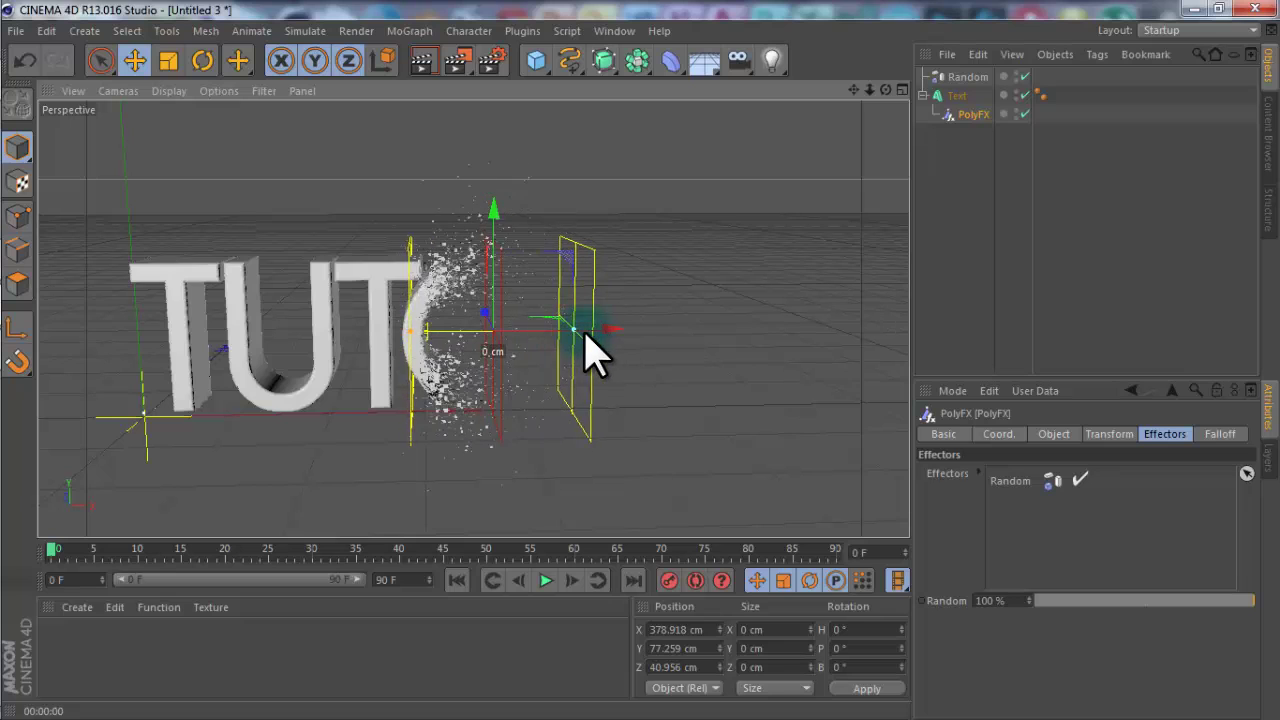
pyautogui.moveTo(601, 333); pyautogui.dragTo(643, 405)
pyautogui.click(424, 62)
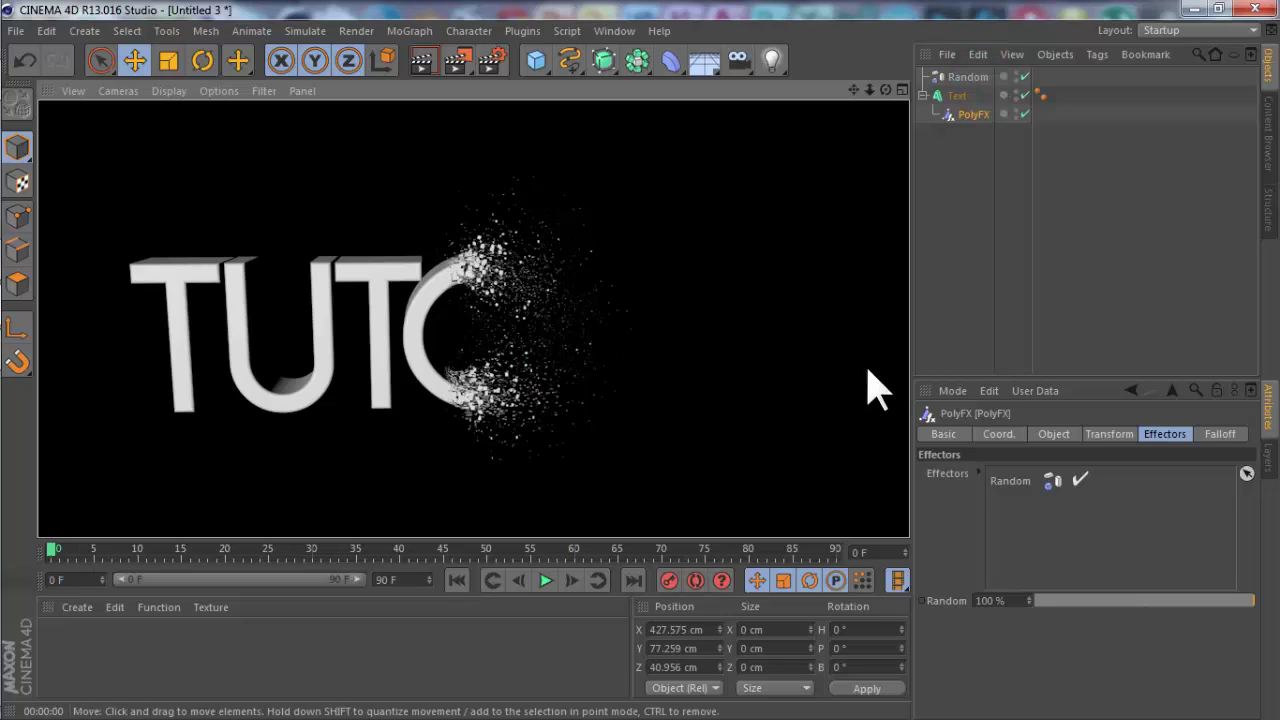
# Lower the Random effector's Y position offset to 94 cm, then reselect PolyFX.
pyautogui.click(968, 77)
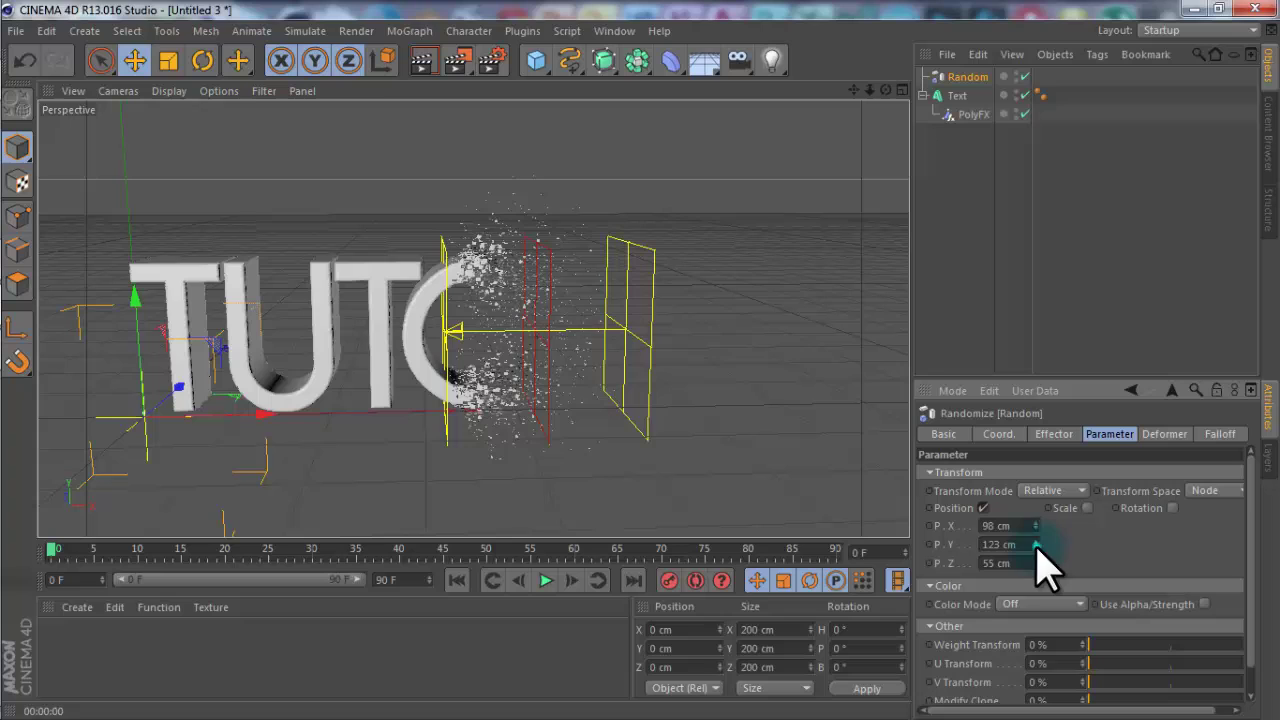
pyautogui.moveTo(1036, 543)
pyautogui.mouseDown()
pyautogui.moveTo(1033, 553)
pyautogui.moveTo(1031, 512)
pyautogui.moveTo(1034, 552)
pyautogui.mouseUp()
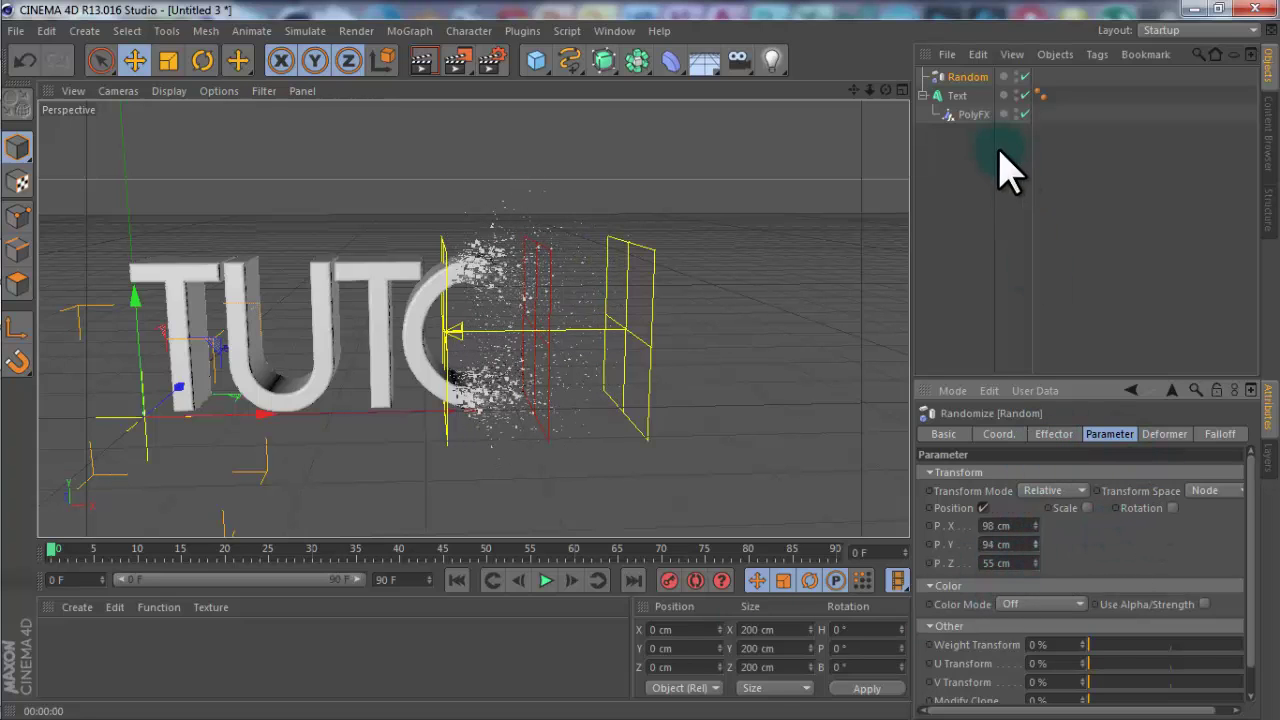
pyautogui.click(960, 97)
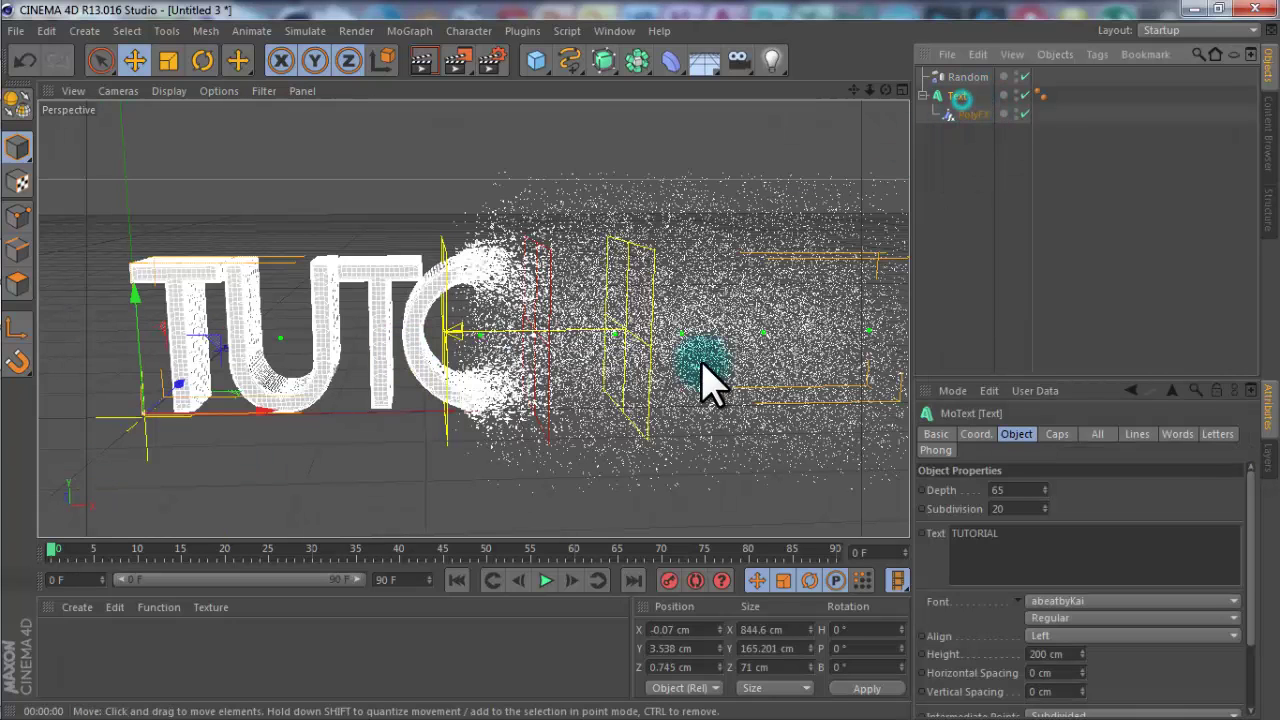
pyautogui.click(1068, 508)
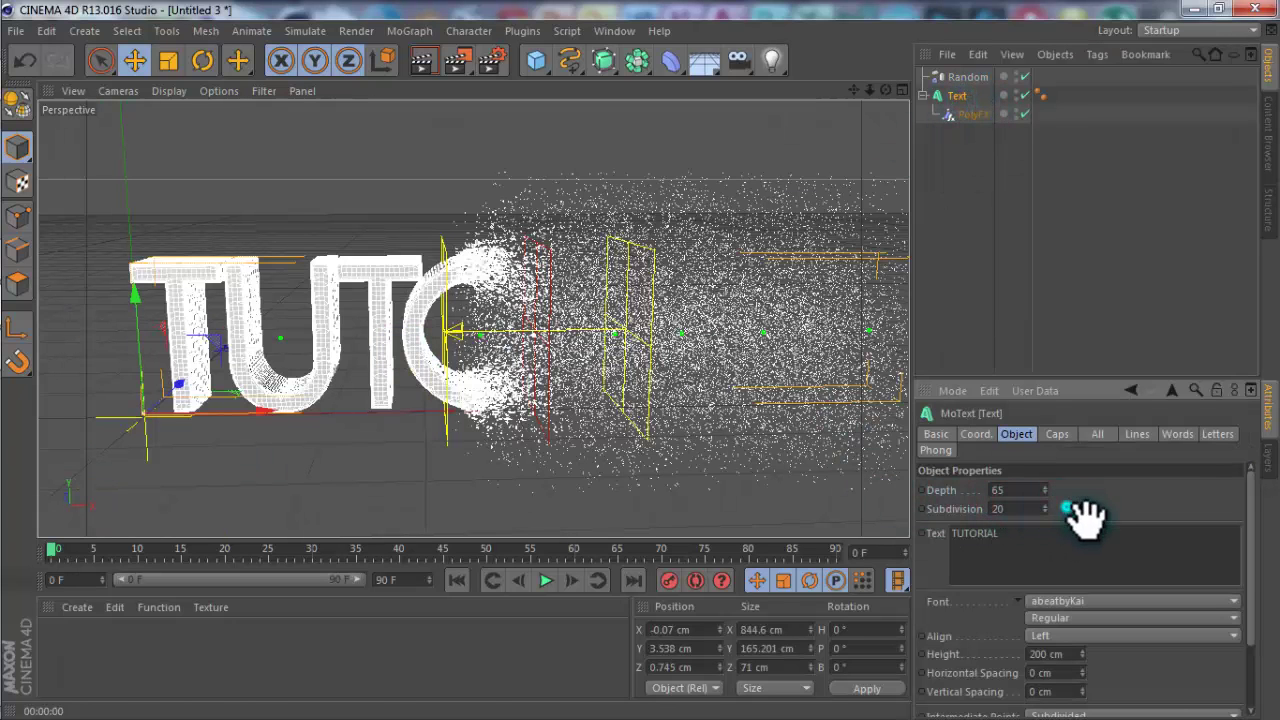
pyautogui.click(968, 114)
# Drop the PolyFX falloff to 0% and slide PolyFX along the text.
pyautogui.click(1108, 434)
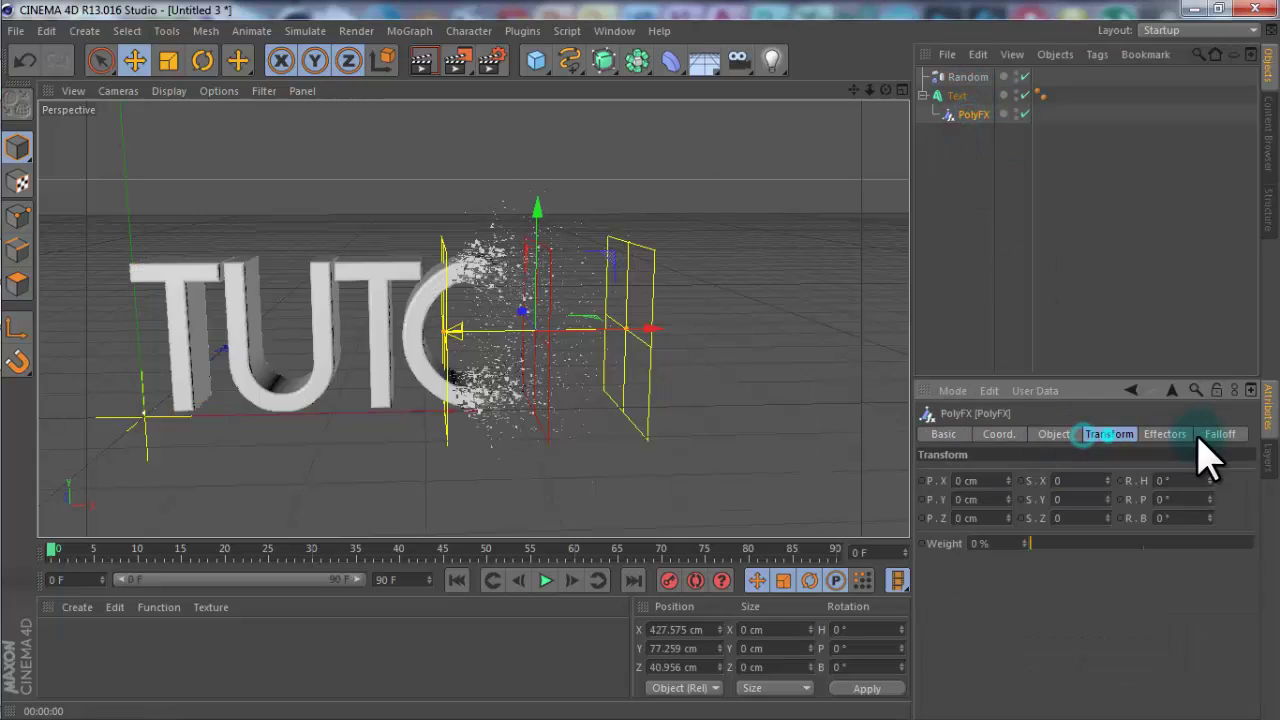
pyautogui.click(1218, 434)
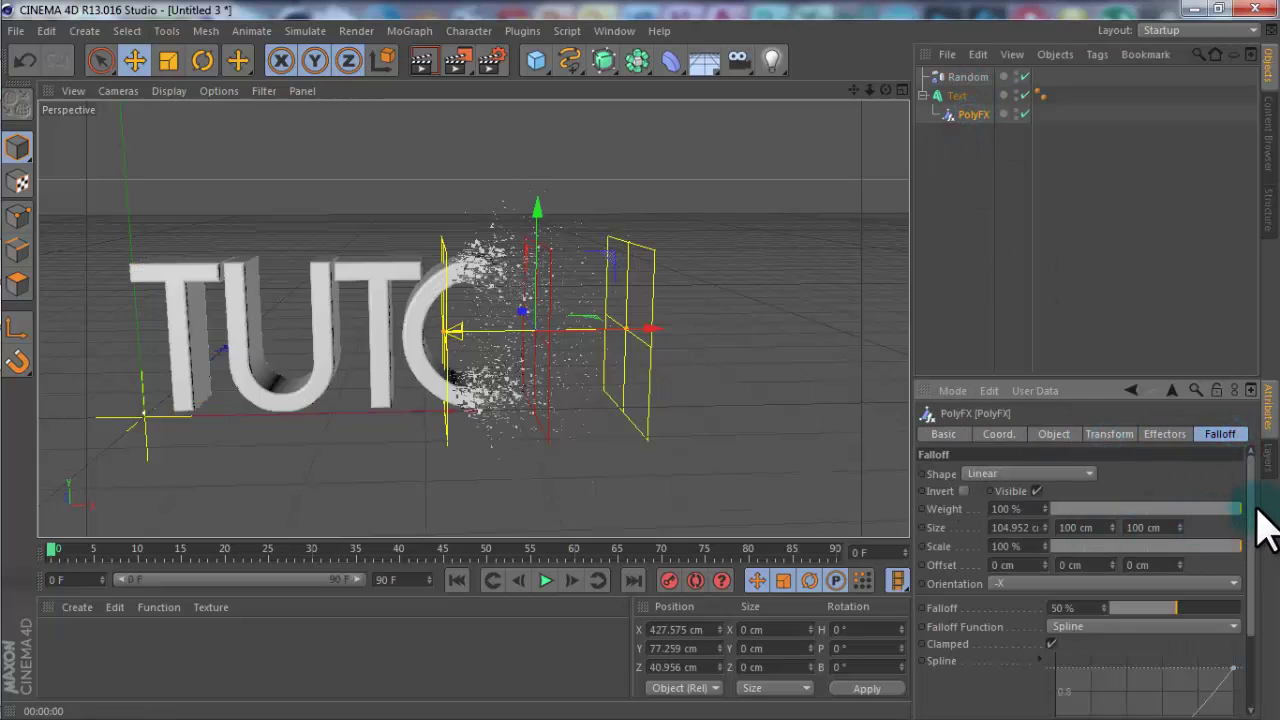
pyautogui.scroll(-1, 1258, 516)
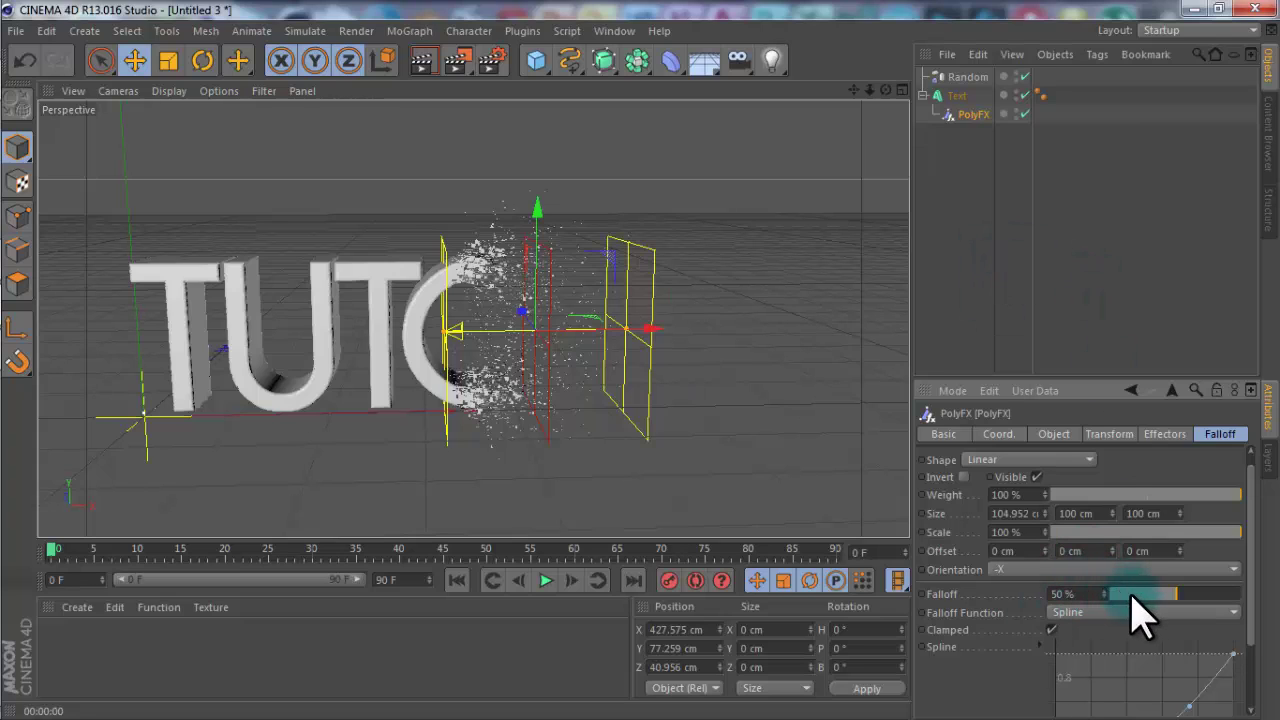
pyautogui.moveTo(1140, 600); pyautogui.dragTo(1108, 600)
pyautogui.moveTo(652, 330); pyautogui.dragTo(645, 410)
pyautogui.click(1073, 594)
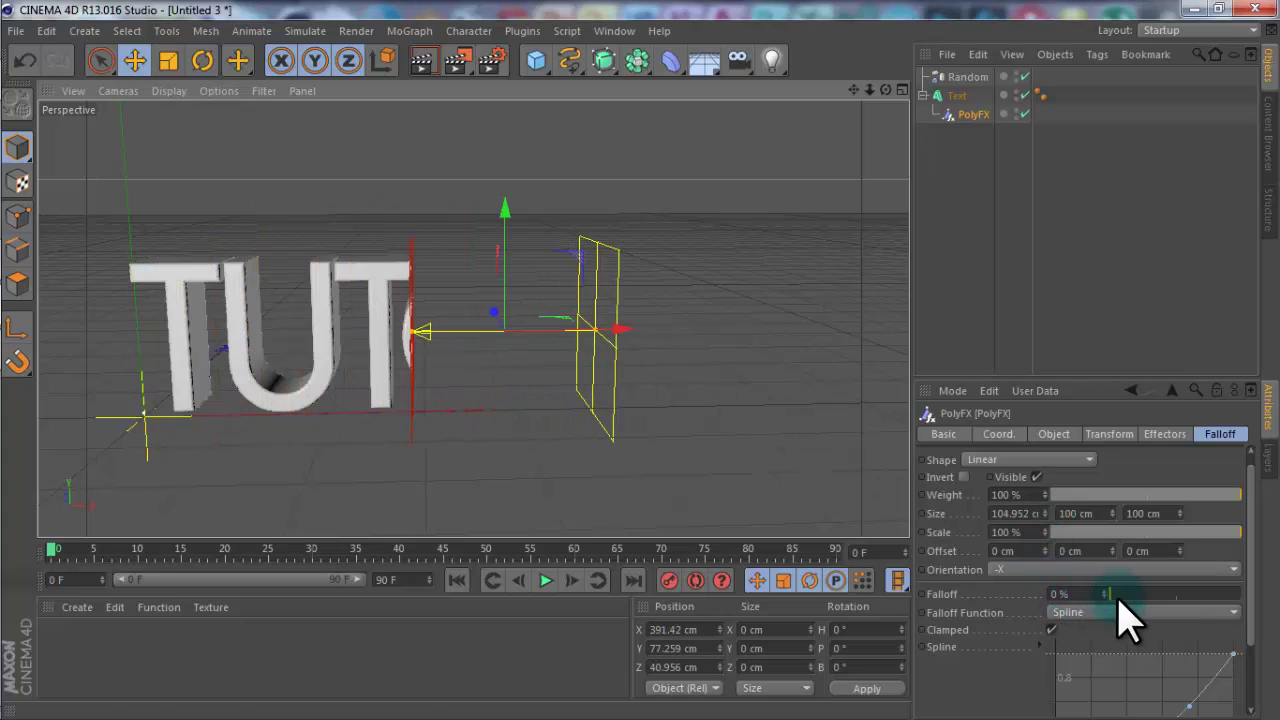
# Raise the PolyFX falloff to 100% and move it left to X 377.608 cm.
pyautogui.click(1108, 594)
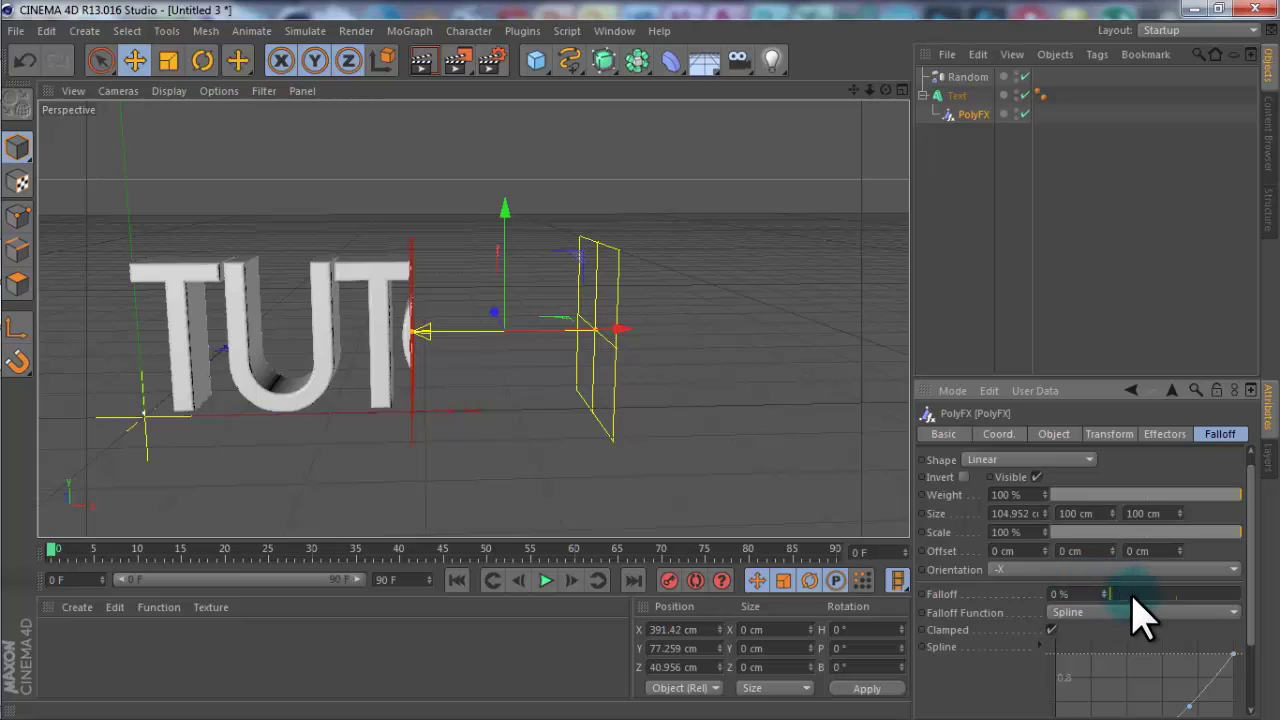
pyautogui.moveTo(1133, 596); pyautogui.dragTo(1268, 594)
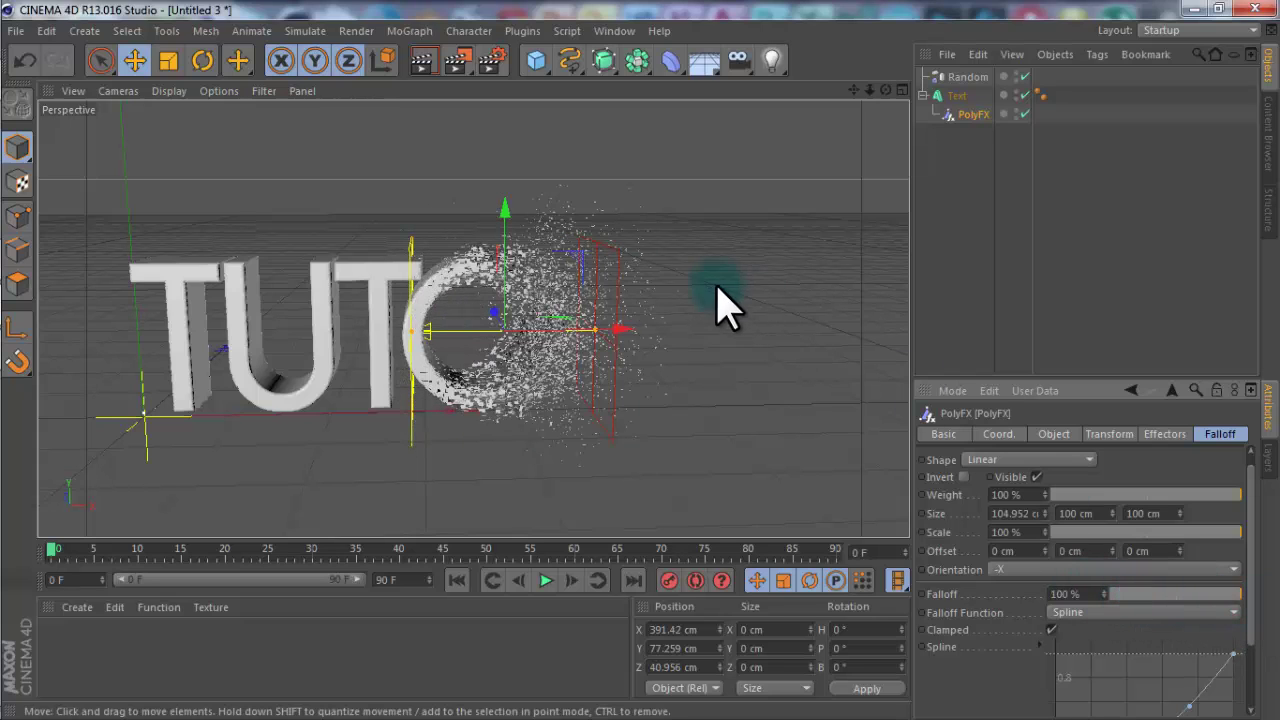
pyautogui.moveTo(622, 335); pyautogui.dragTo(613, 390)
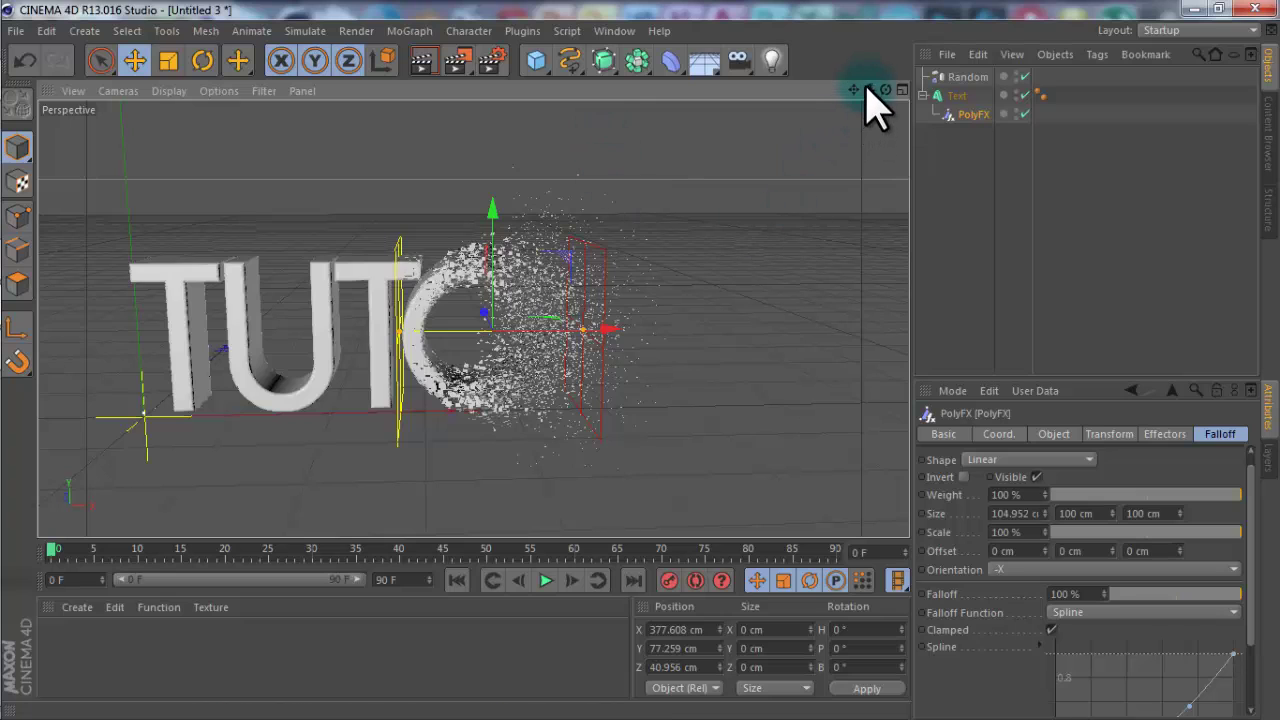
pyautogui.keyDown('alt'); pyautogui.moveTo(651, 380); pyautogui.dragTo(653, 379); pyautogui.keyUp('alt')
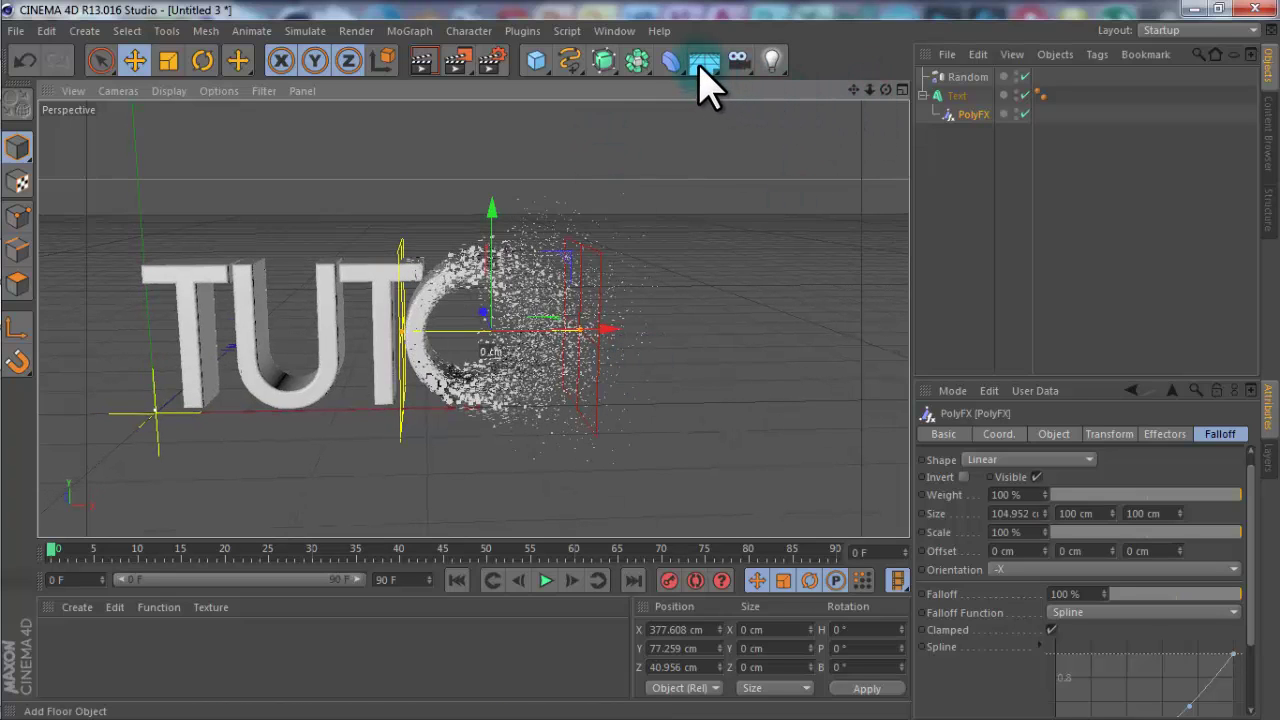
# Add a Floor object beneath the text and preview a render.
pyautogui.moveTo(705, 80); pyautogui.dragTo(750, 97)
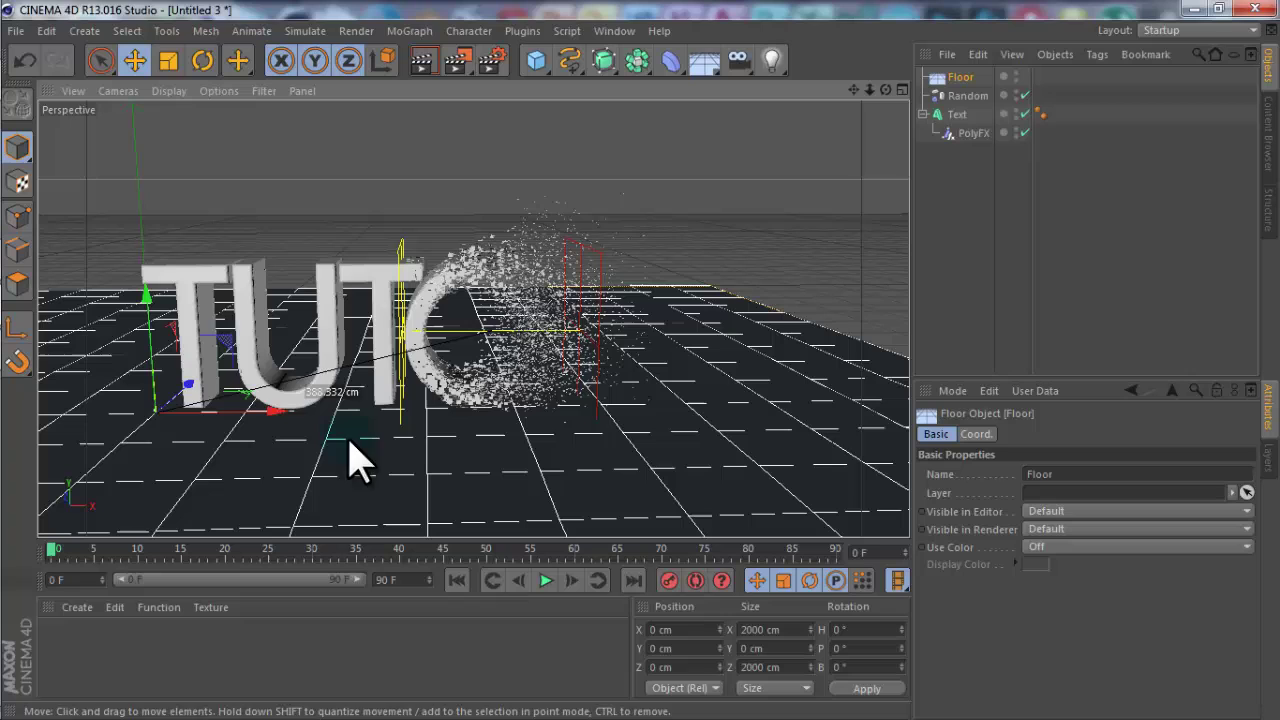
pyautogui.moveTo(254, 418); pyautogui.dragTo(268, 418)
pyautogui.click(420, 63)
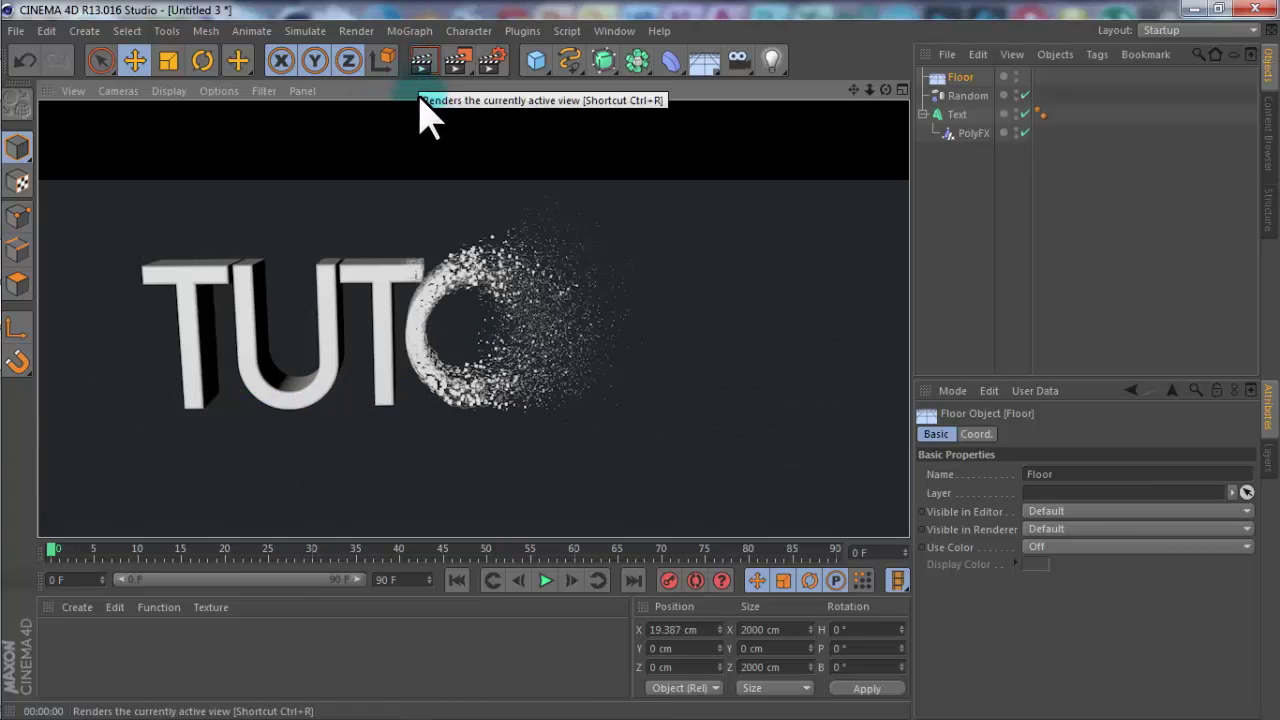
pyautogui.click(1080, 194)
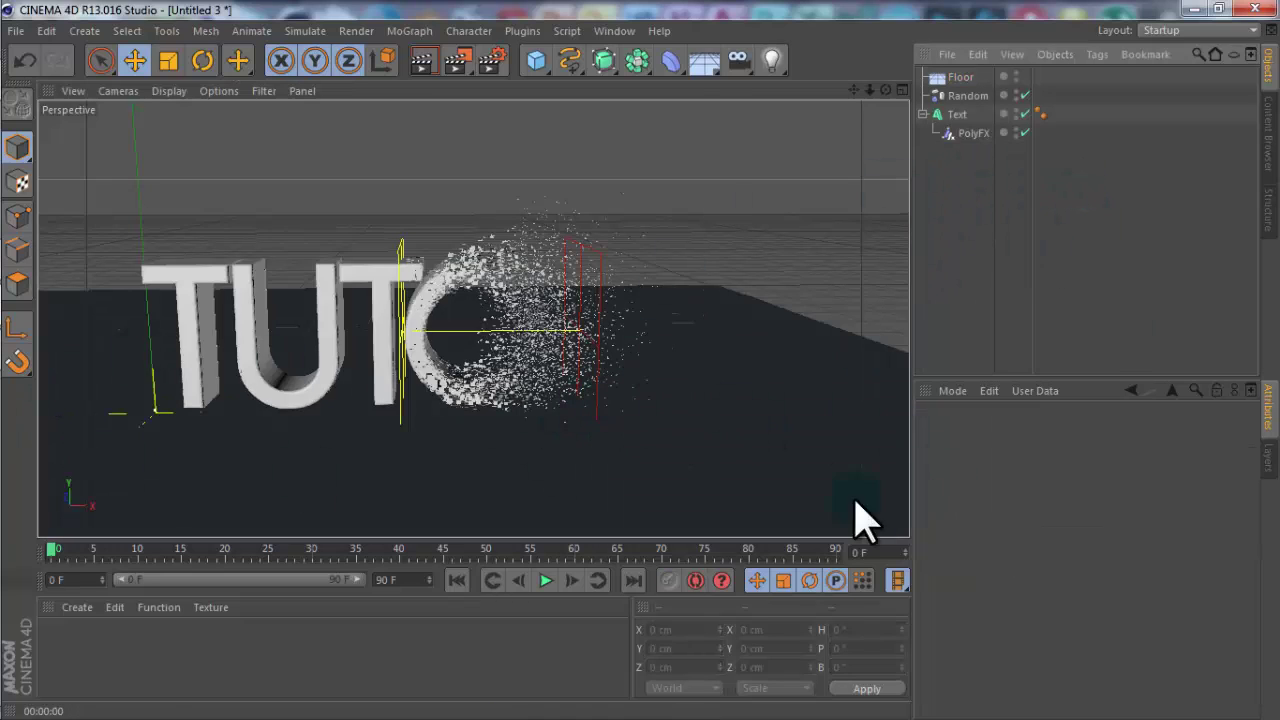
# Add Ambient Occlusion with 30% contrast and 500 cm maximum ray length in Render Settings.
pyautogui.click(493, 62)
pyautogui.click(437, 489)
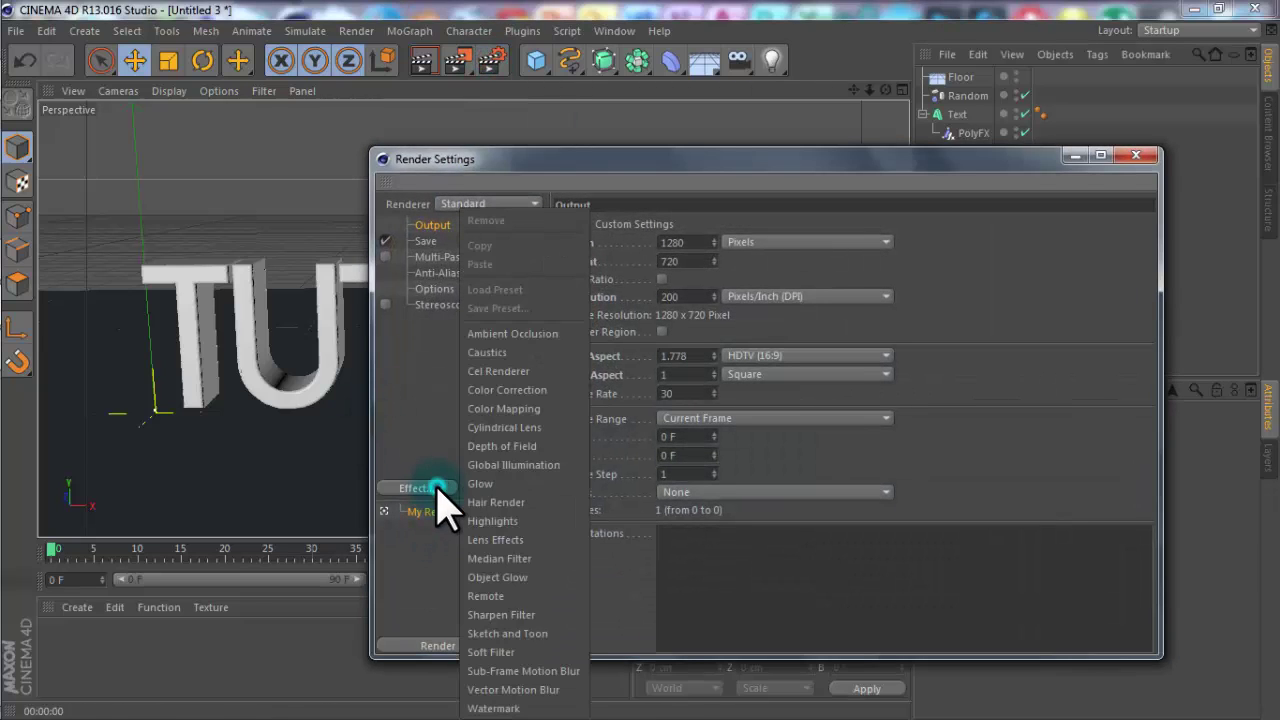
pyautogui.click(548, 326)
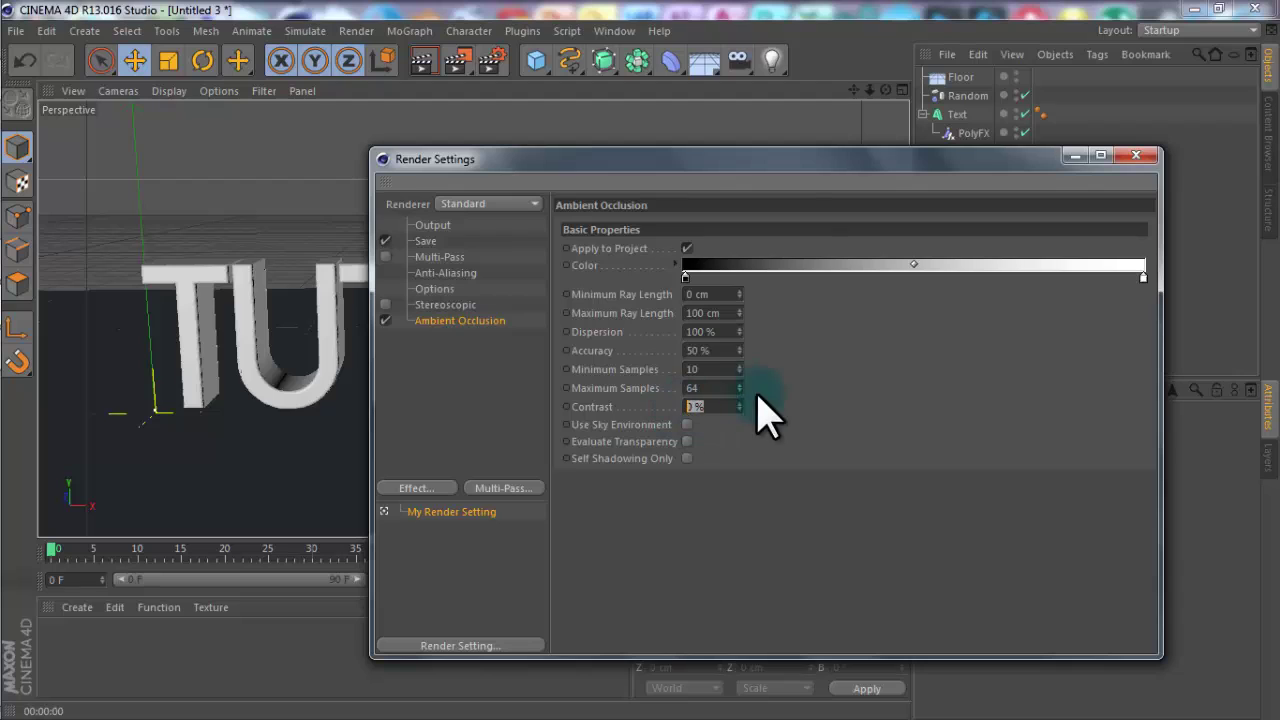
pyautogui.write('30')
pyautogui.press('Return')
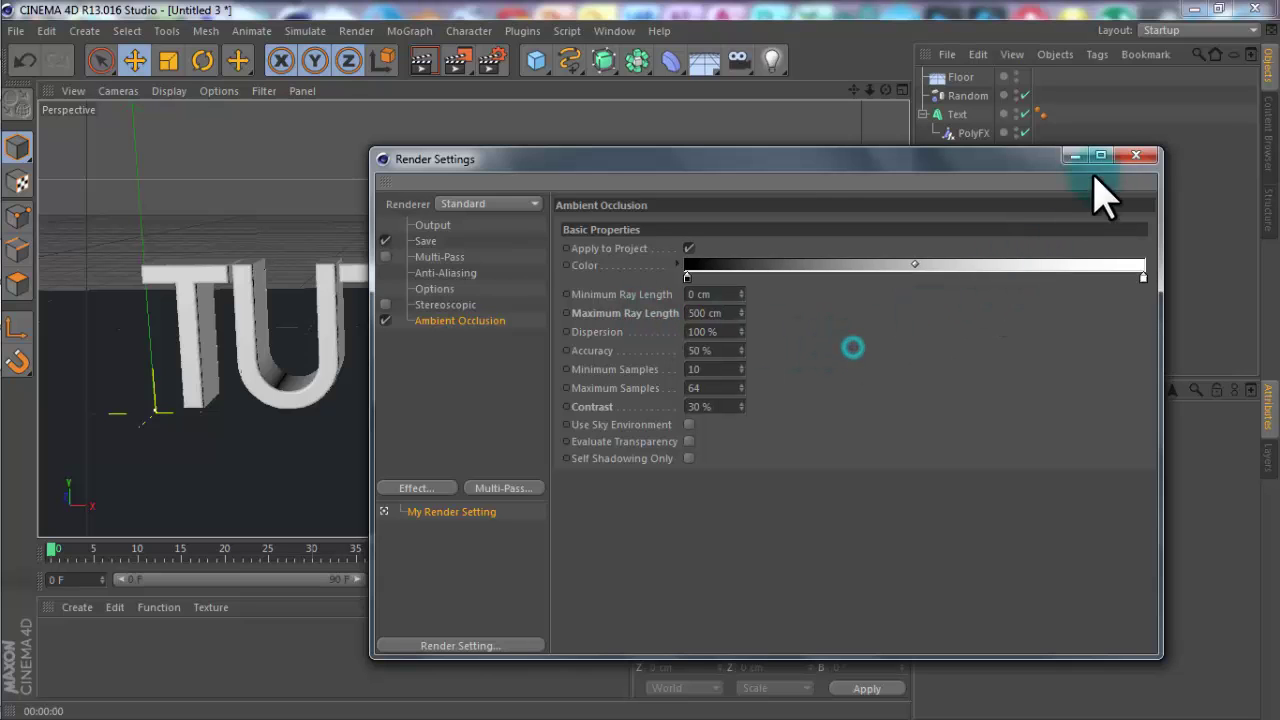
pyautogui.click(1136, 155)
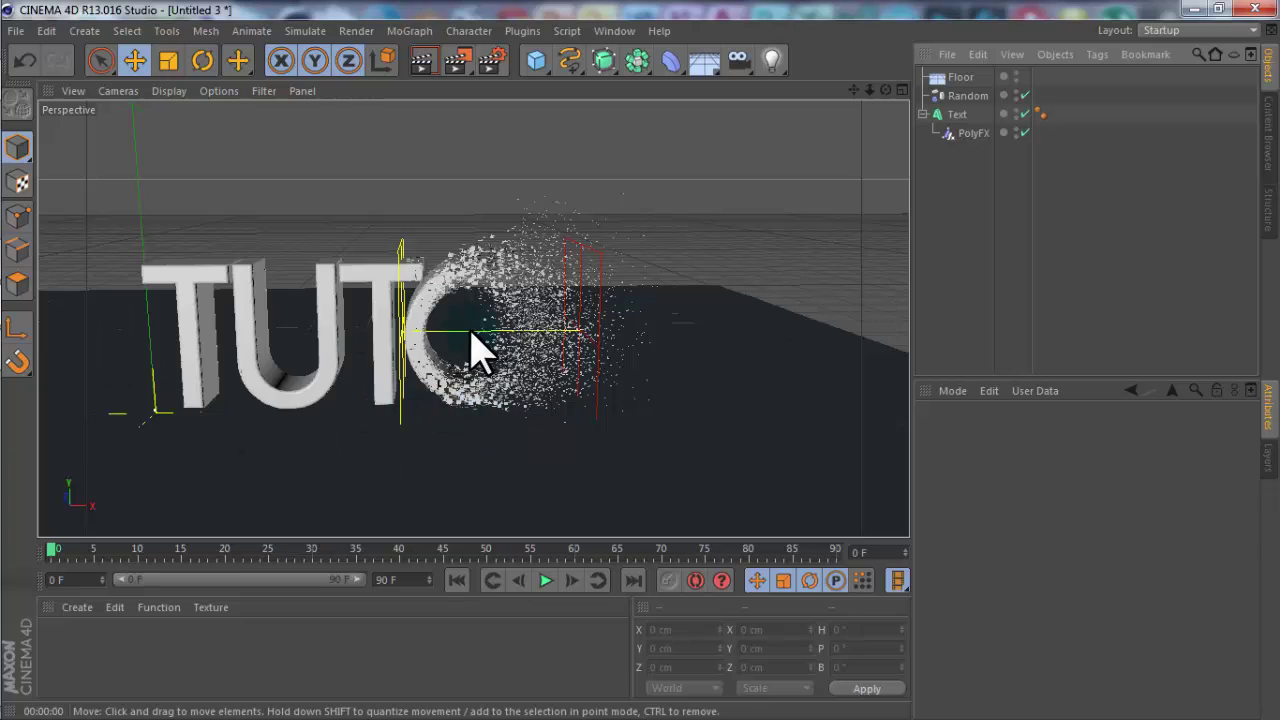
# Create a new material, Mat, and tint its colour toward cream.
pyautogui.click(78, 607)
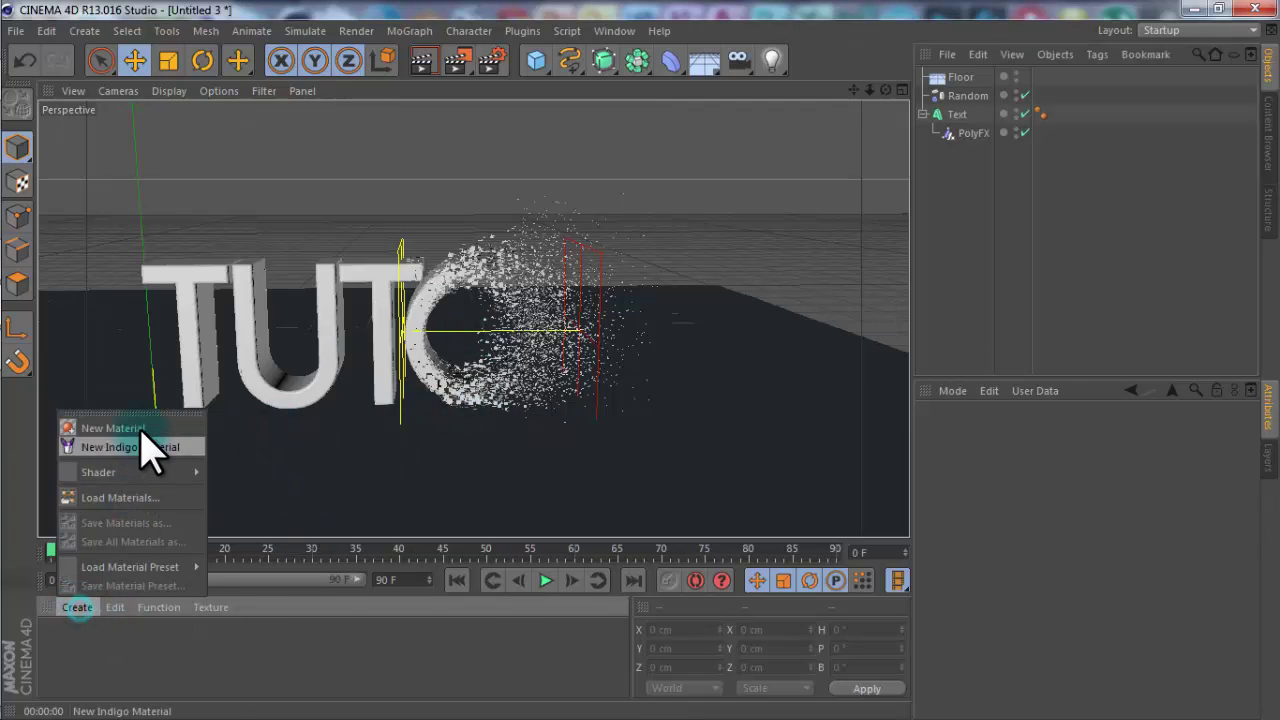
pyautogui.click(142, 430)
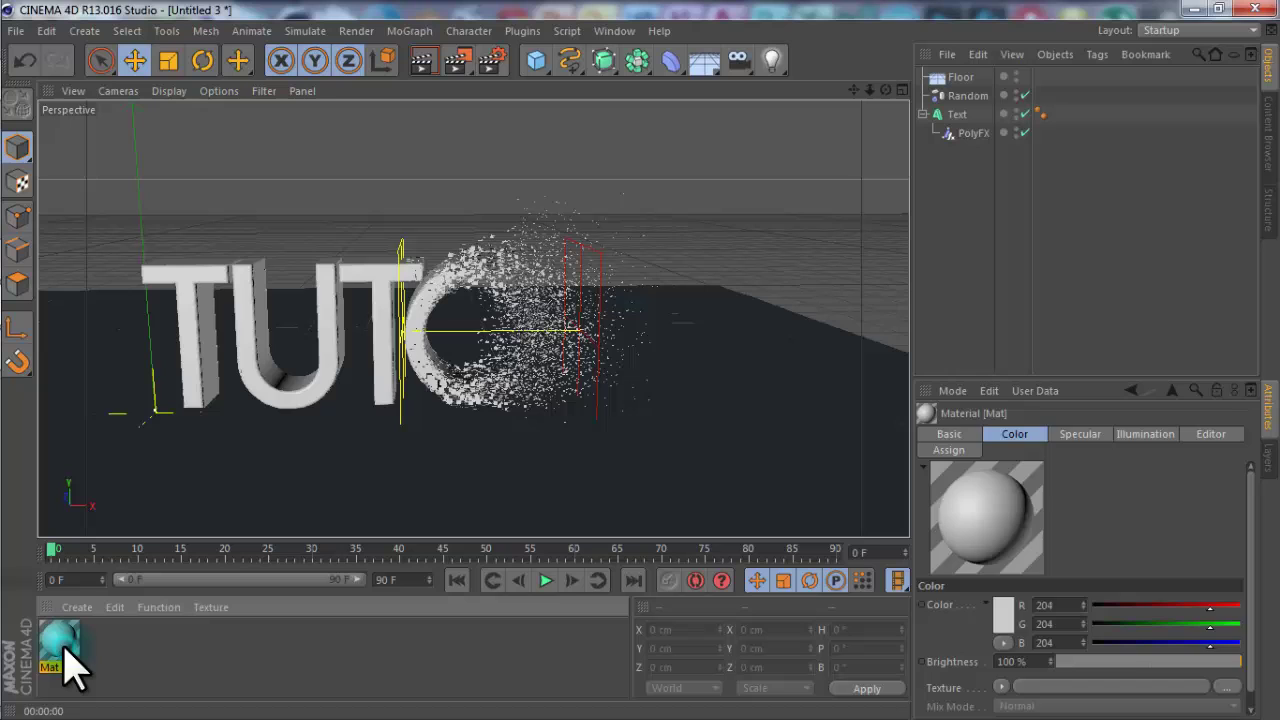
pyautogui.press('Delete')
pyautogui.doubleClick(66, 647)
pyautogui.doubleClick(62, 640)
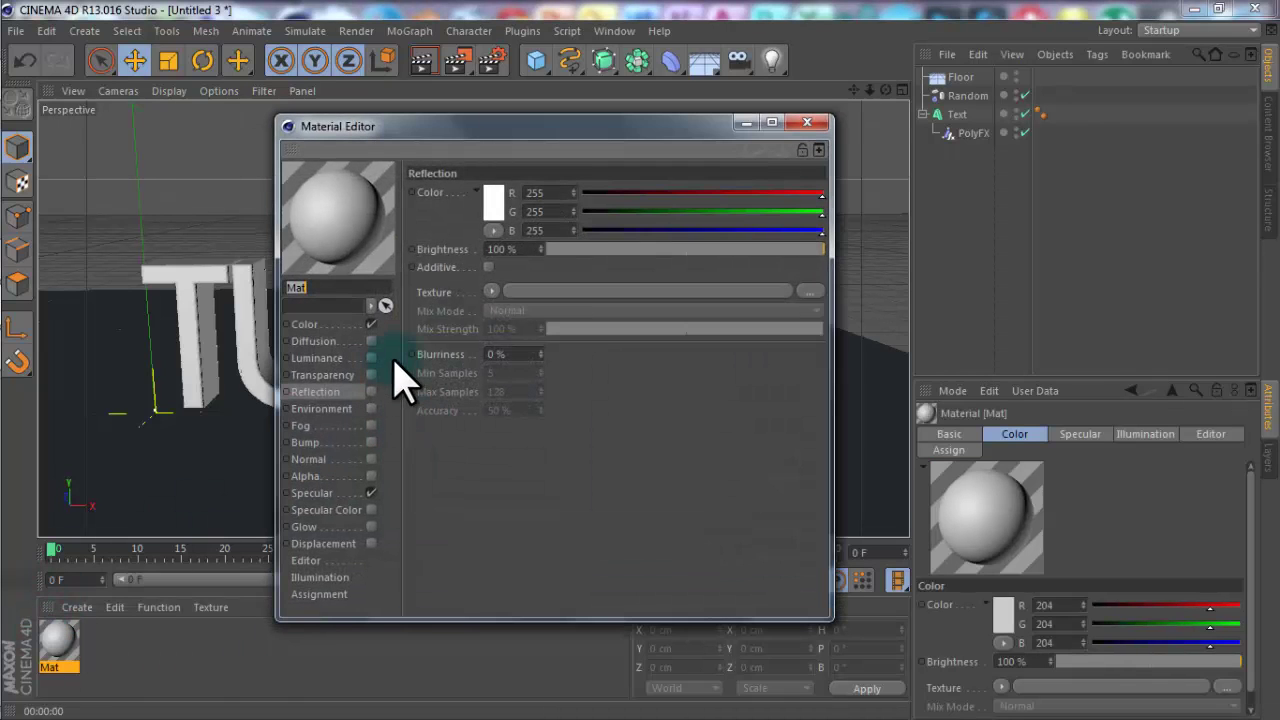
pyautogui.click(361, 324)
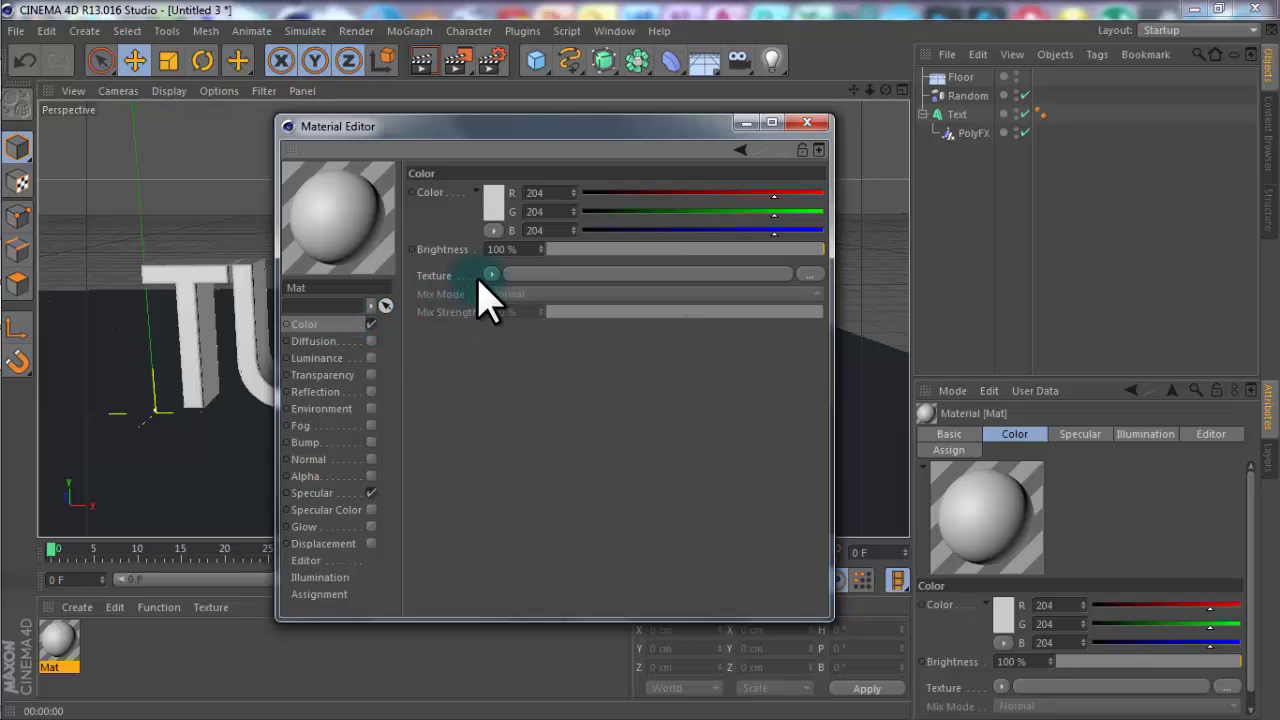
pyautogui.click(800, 193)
pyautogui.click(803, 213)
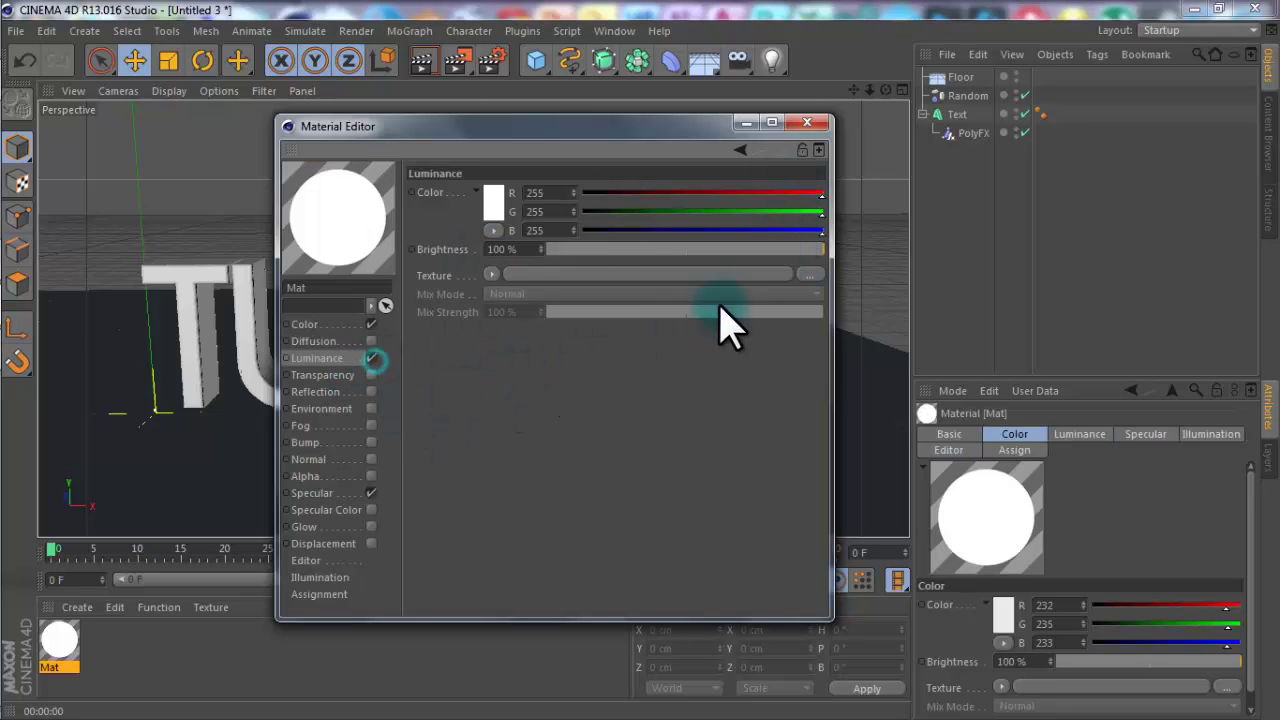
# Set Mat's Luminance to 65% brightness with a Fresnel texture at about 67% mix.
pyautogui.moveTo(790, 249); pyautogui.dragTo(729, 250)
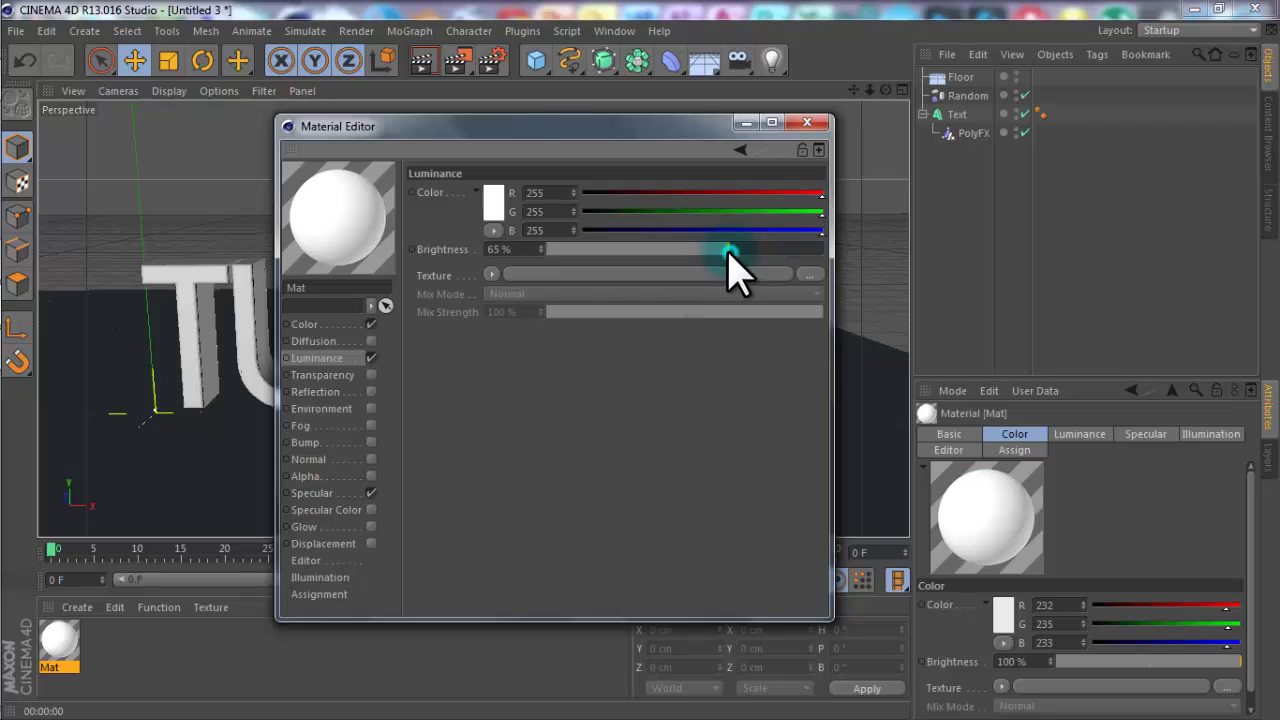
pyautogui.click(491, 275)
pyautogui.click(540, 452)
pyautogui.moveTo(755, 367); pyautogui.dragTo(727, 376)
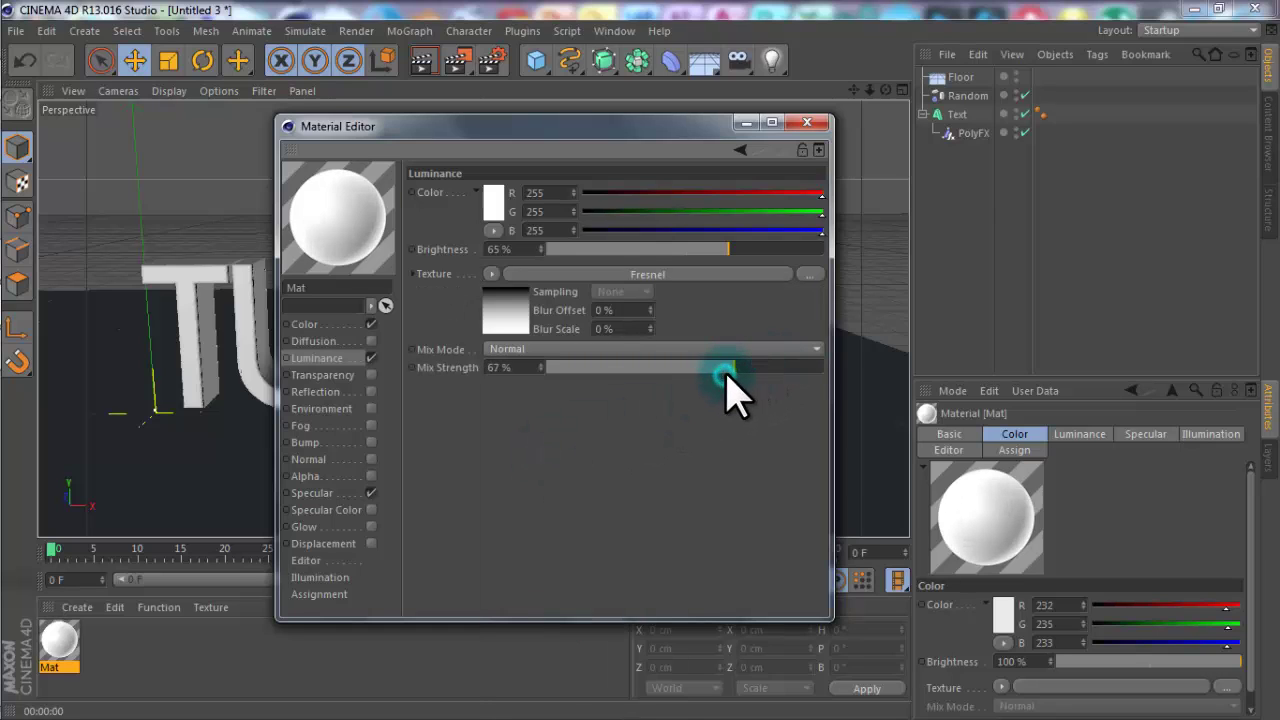
# Enable Reflection at 48% brightness with a Fresnel texture at 45% mix.
pyautogui.click(371, 391)
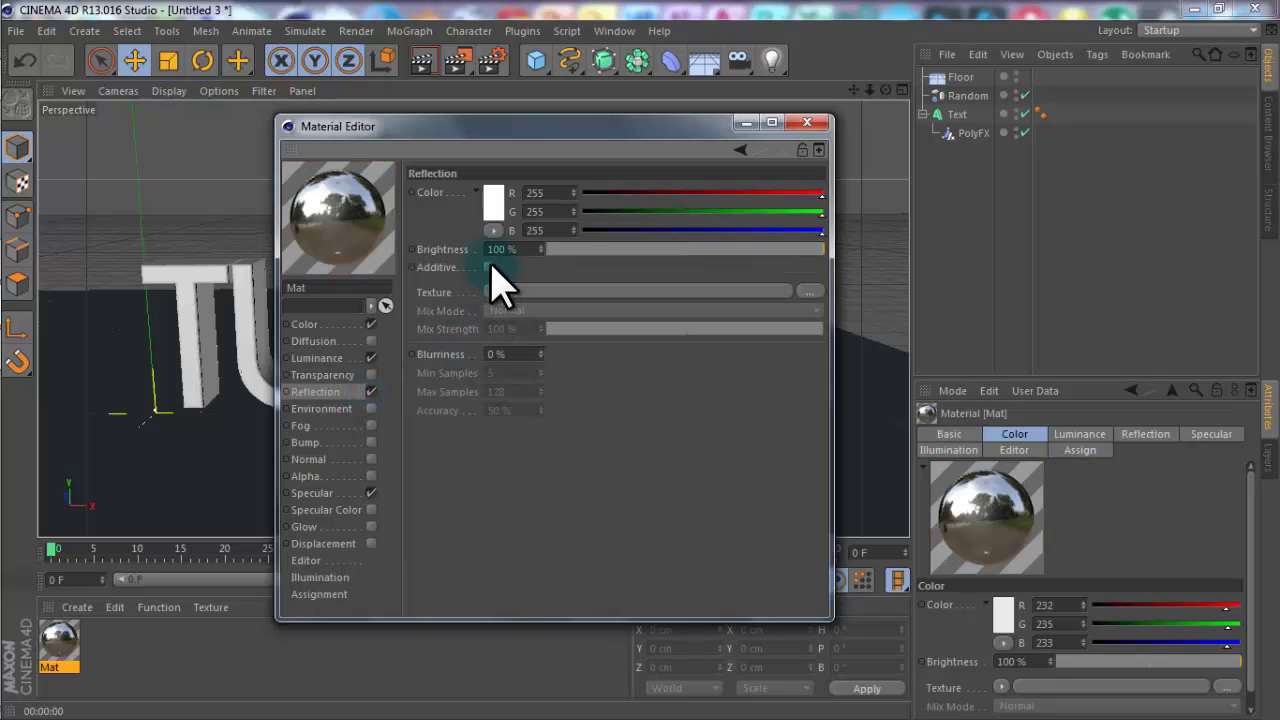
pyautogui.moveTo(698, 252); pyautogui.dragTo(689, 254)
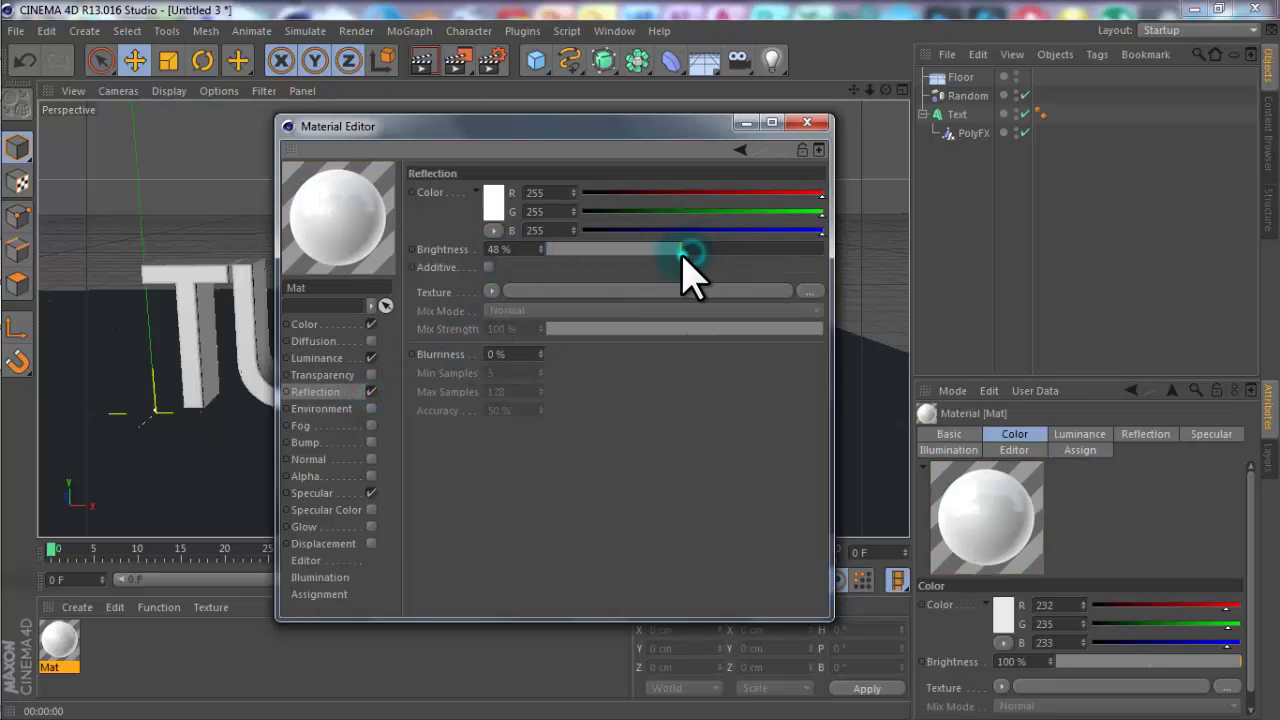
pyautogui.click(491, 290)
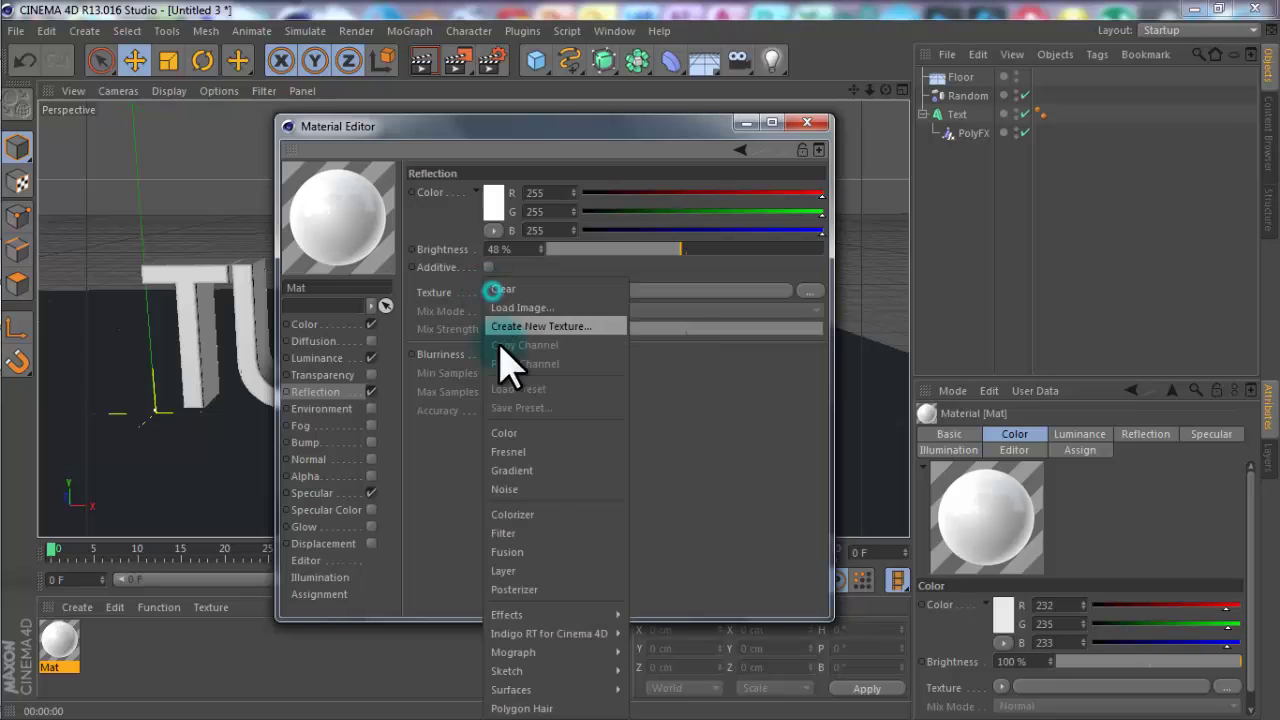
pyautogui.click(541, 452)
pyautogui.moveTo(745, 384); pyautogui.dragTo(730, 387)
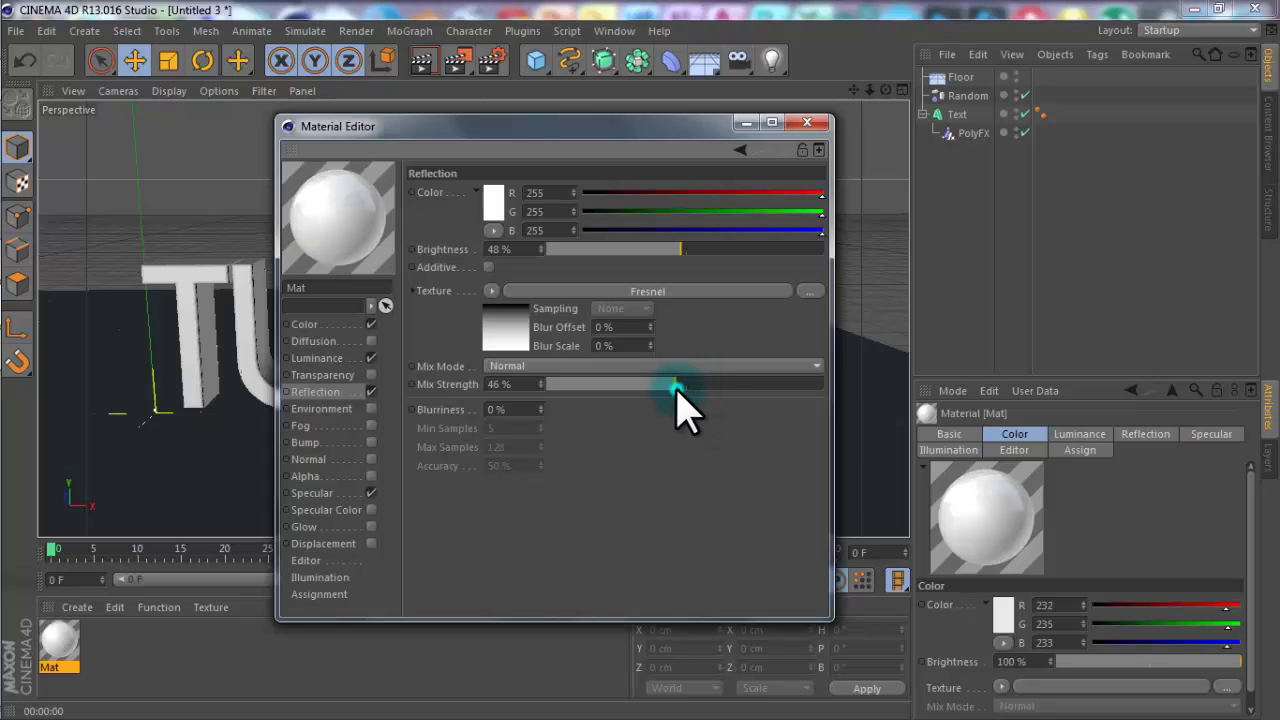
pyautogui.moveTo(676, 389); pyautogui.dragTo(672, 385)
# Apply Mat to the Text object, preview a render, and slide PolyFX left so TUT stays solid.
pyautogui.click(795, 123)
pyautogui.moveTo(59, 645); pyautogui.dragTo(964, 114)
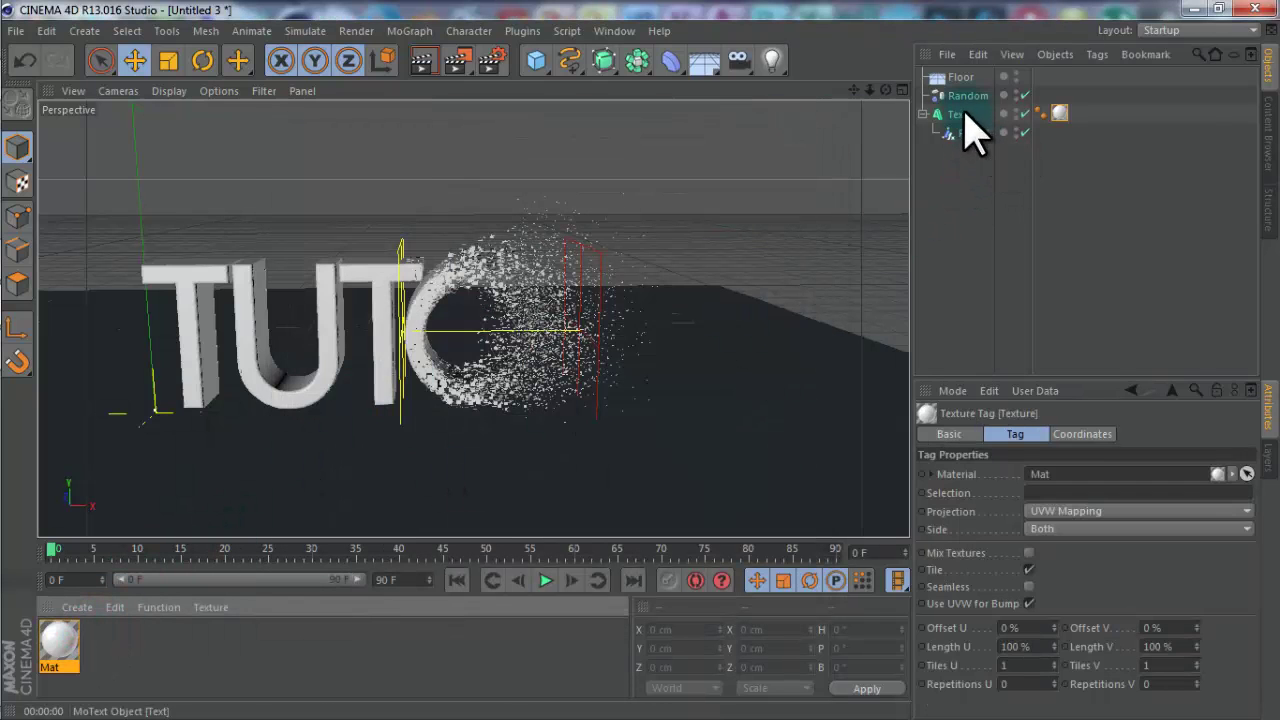
pyautogui.click(423, 72)
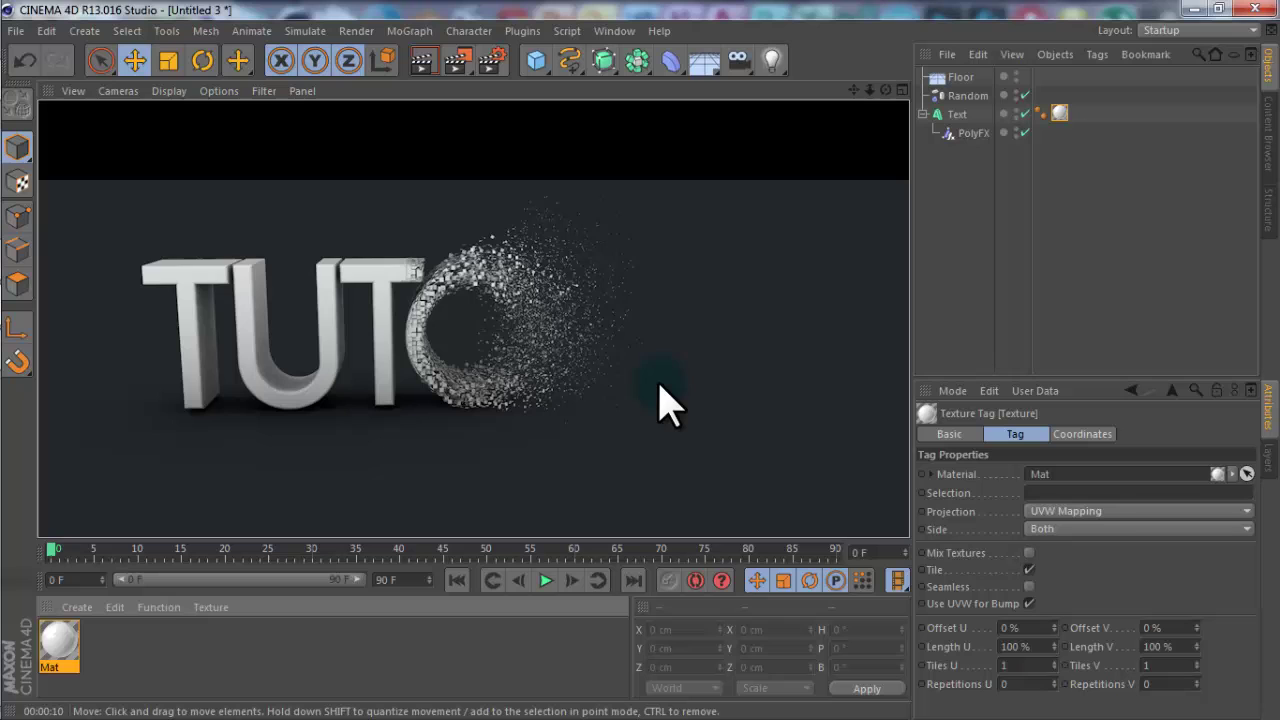
pyautogui.click(970, 133)
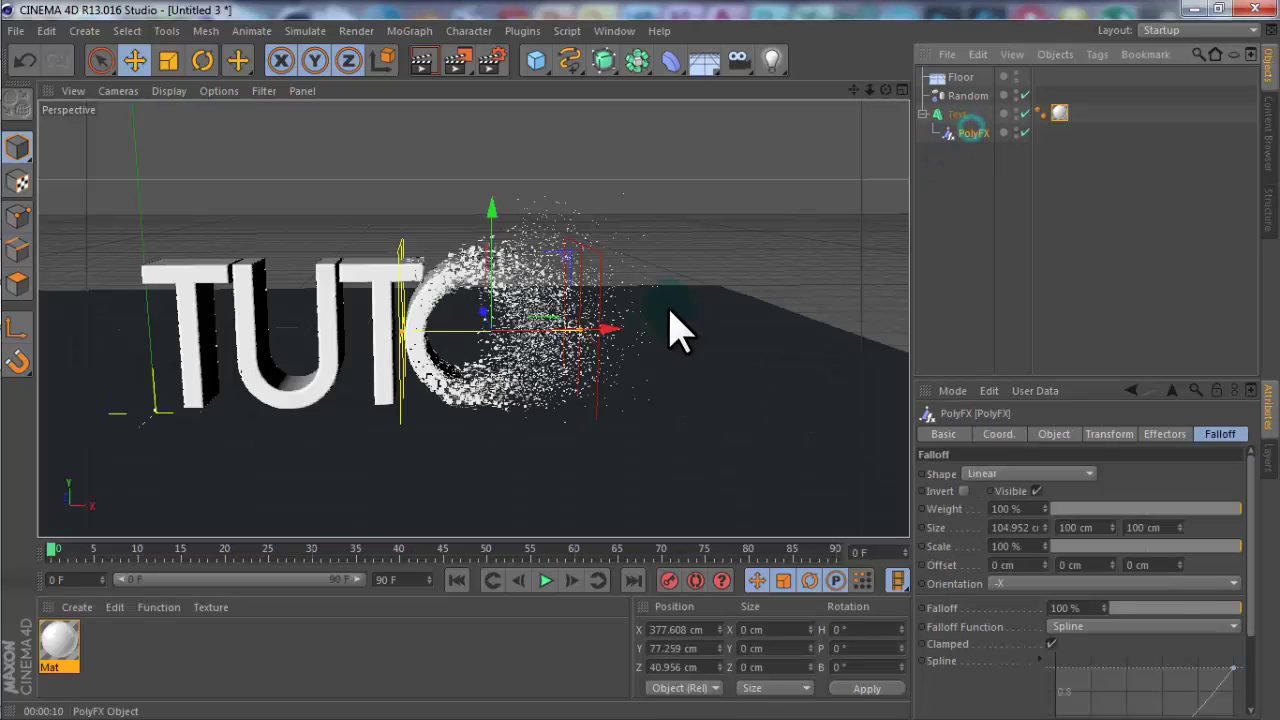
pyautogui.moveTo(505, 338)
pyautogui.mouseDown()
pyautogui.moveTo(431, 347)
pyautogui.moveTo(500, 357)
pyautogui.mouseUp()
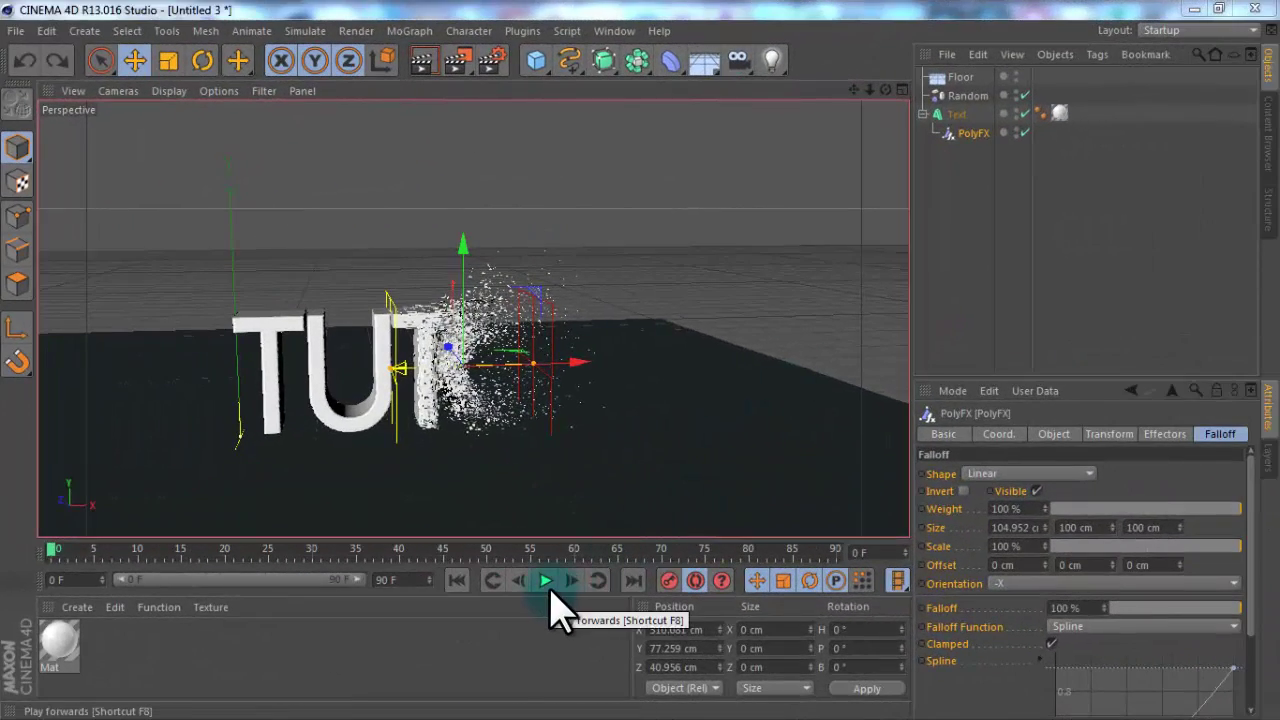
# At frame 0, move PolyFX left of the text so the whole word scatters.
pyautogui.click(546, 582)
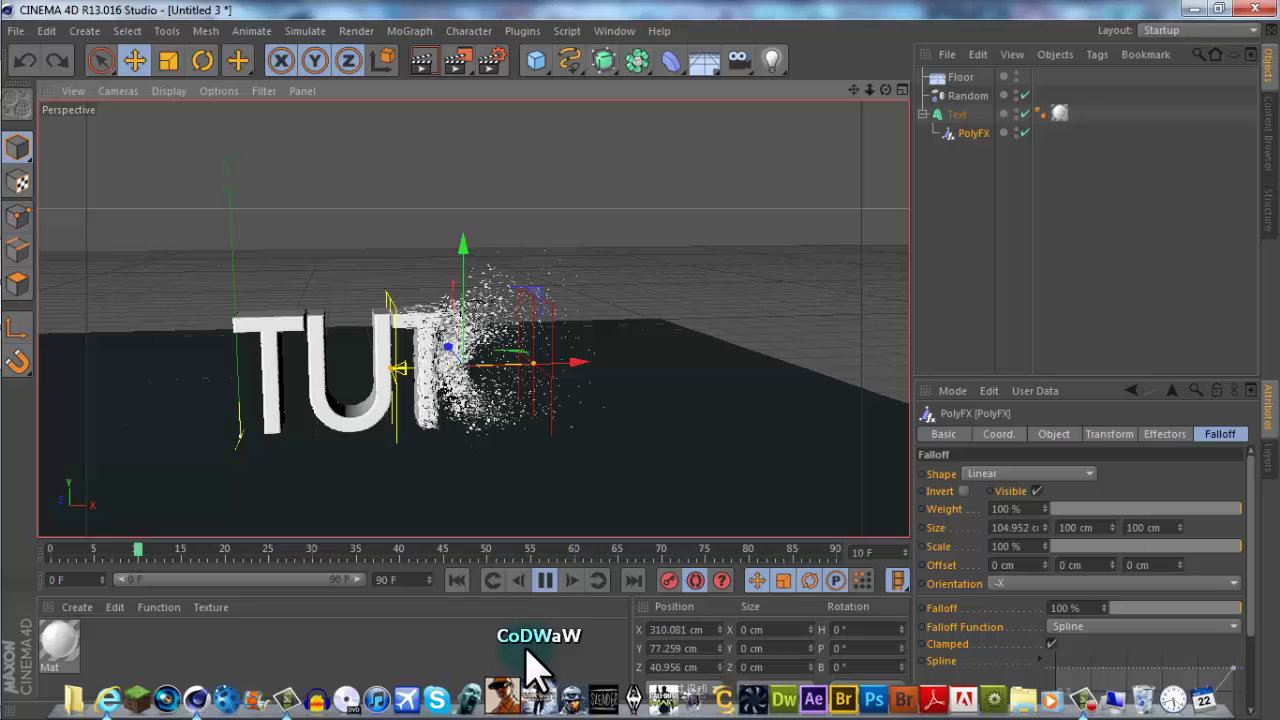
pyautogui.click(458, 582)
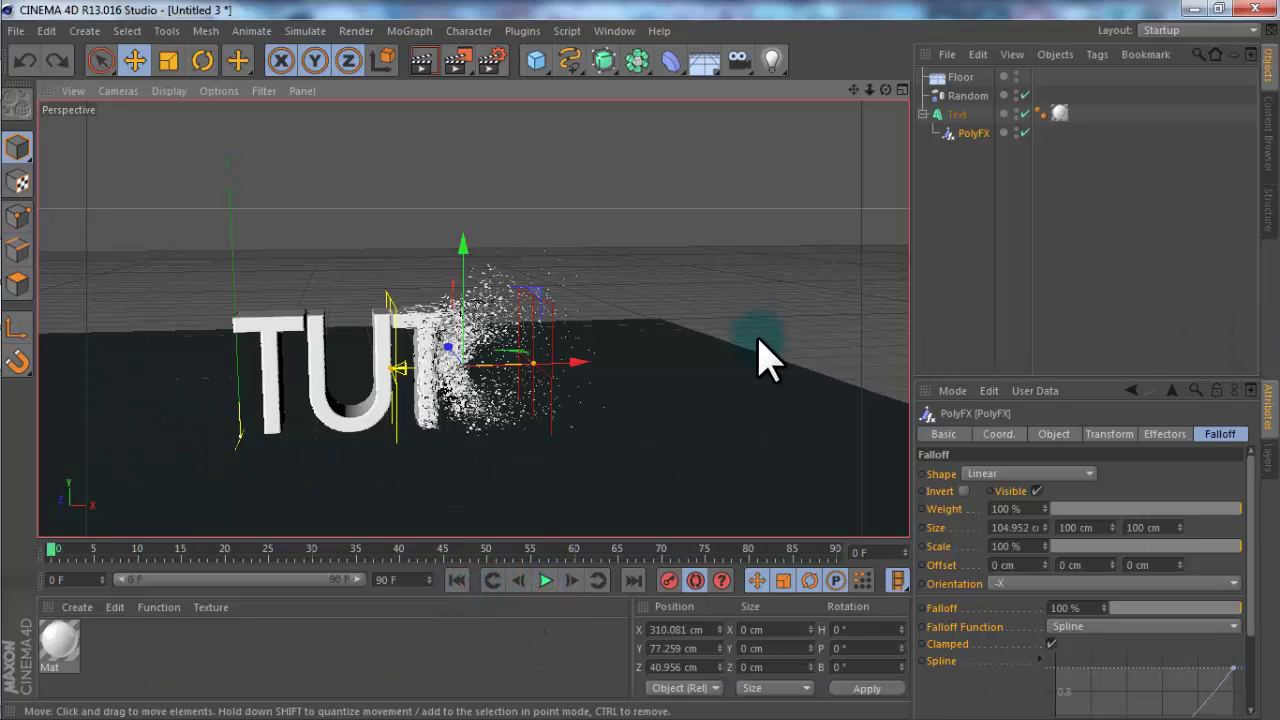
pyautogui.moveTo(575, 366); pyautogui.dragTo(244, 386)
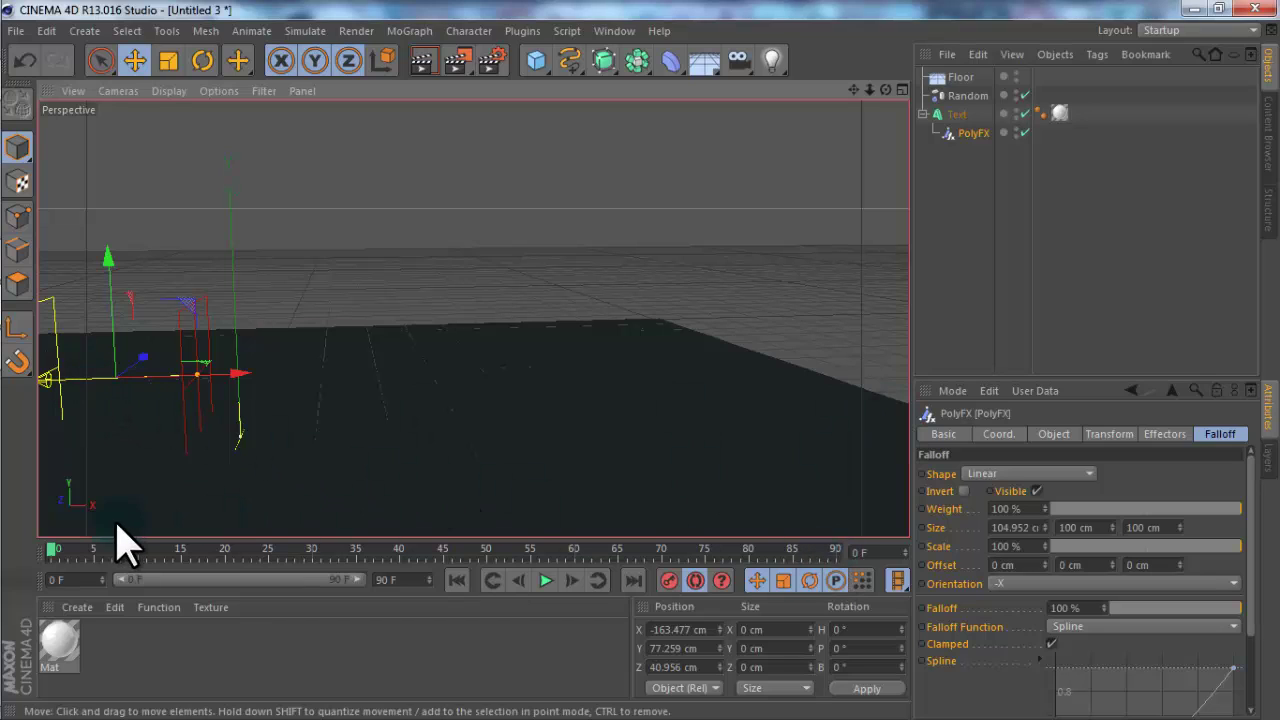
# At frame 60, autokey PolyFX moved right to X 978.097 cm so TUTORIAL assembles.
pyautogui.moveTo(48, 557); pyautogui.dragTo(562, 568)
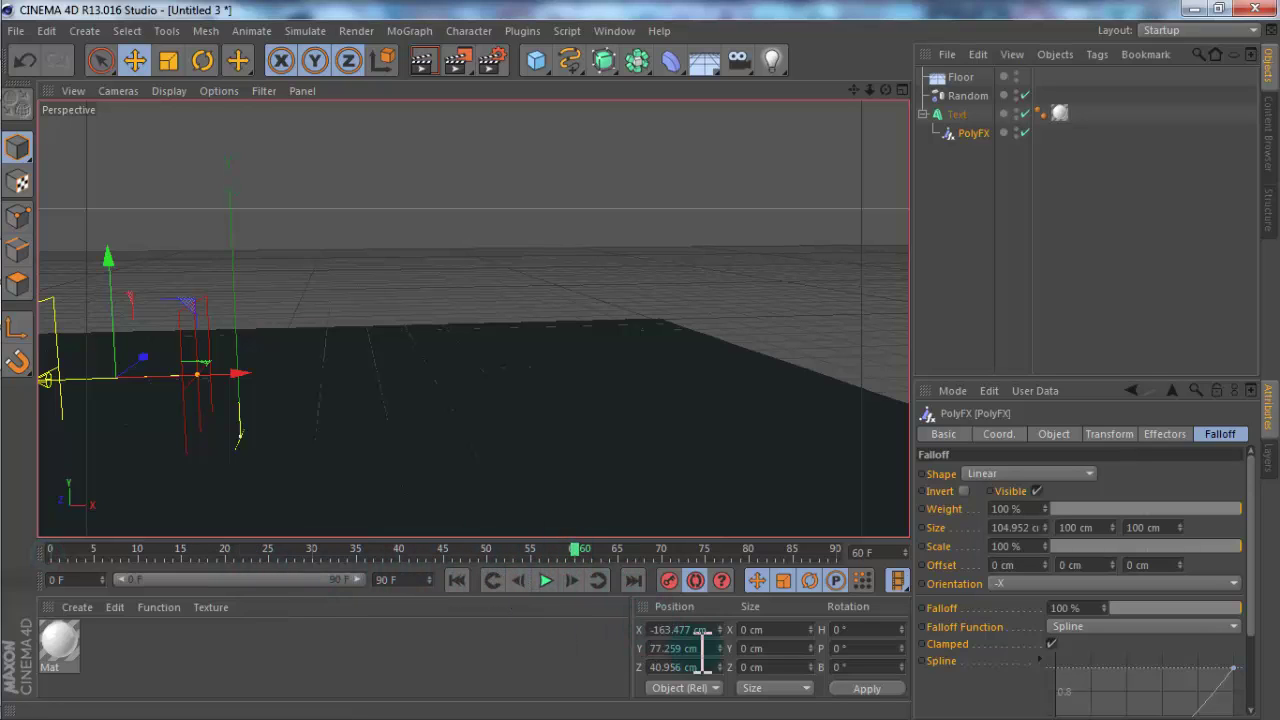
pyautogui.click(695, 580)
pyautogui.moveTo(230, 373); pyautogui.dragTo(1000, 400)
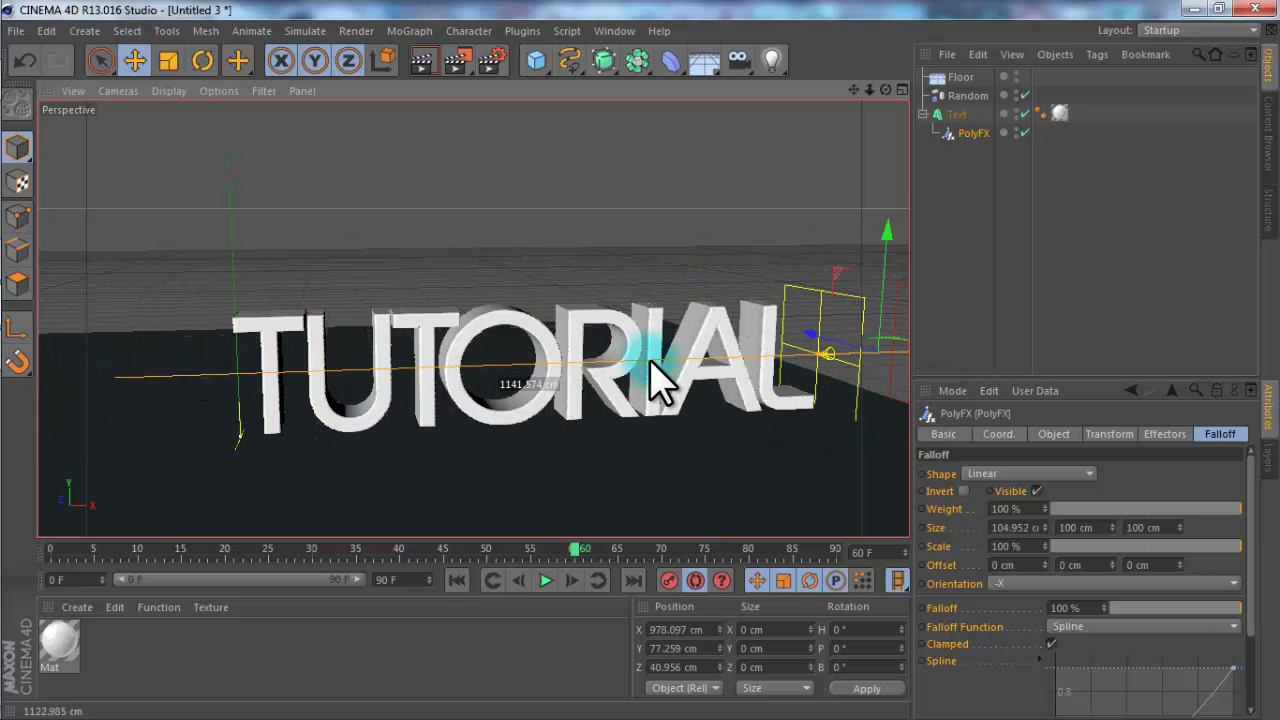
pyautogui.click(697, 581)
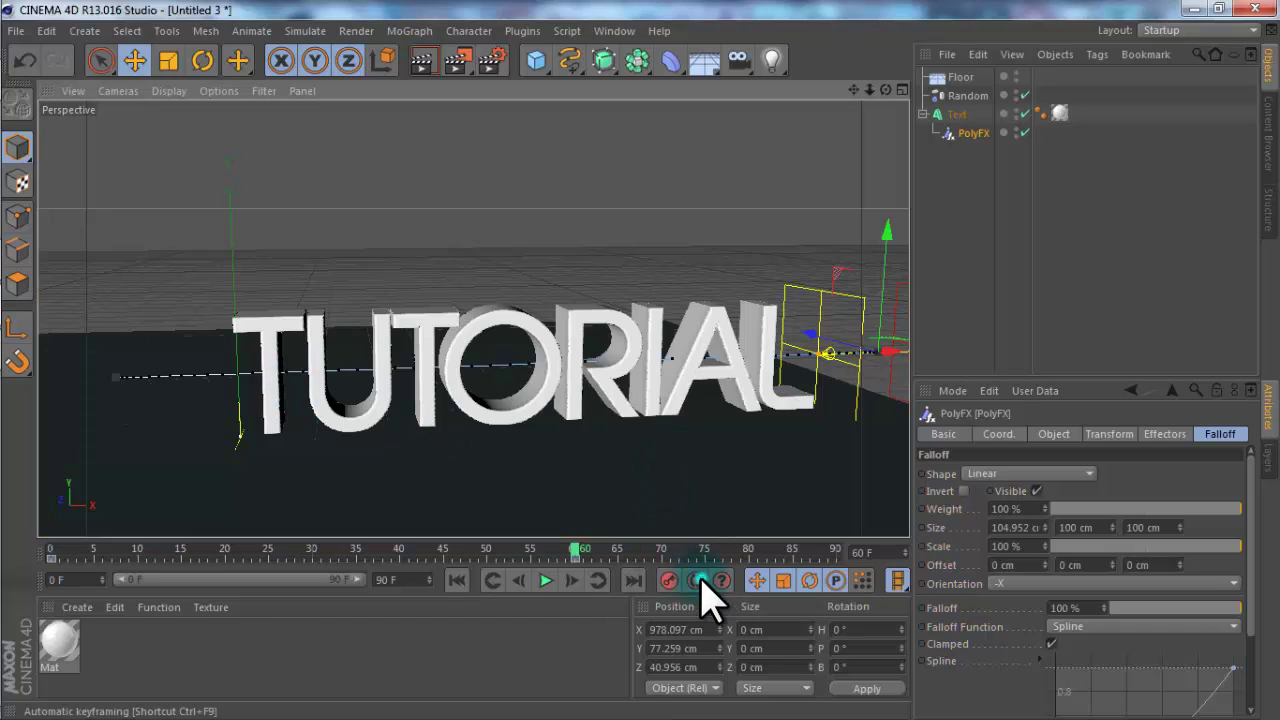
# Play the text-building animation from the first frame, then pause it.
pyautogui.click(458, 582)
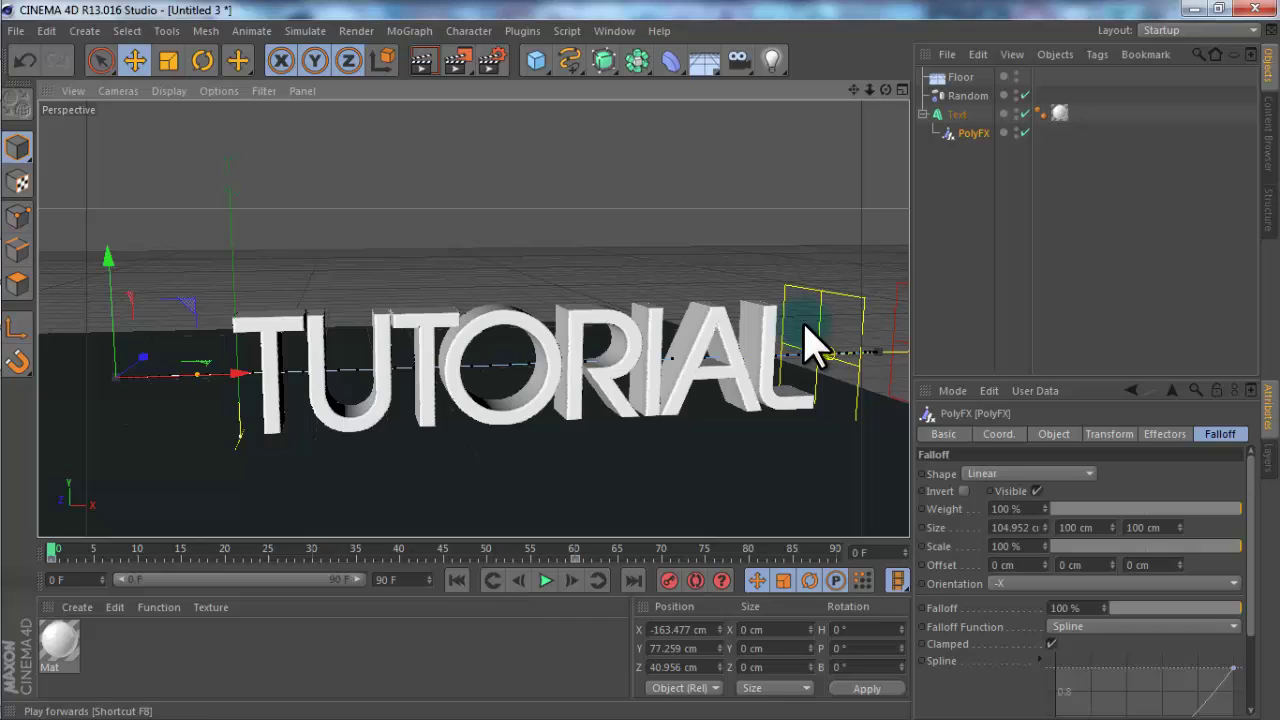
pyautogui.click(963, 206)
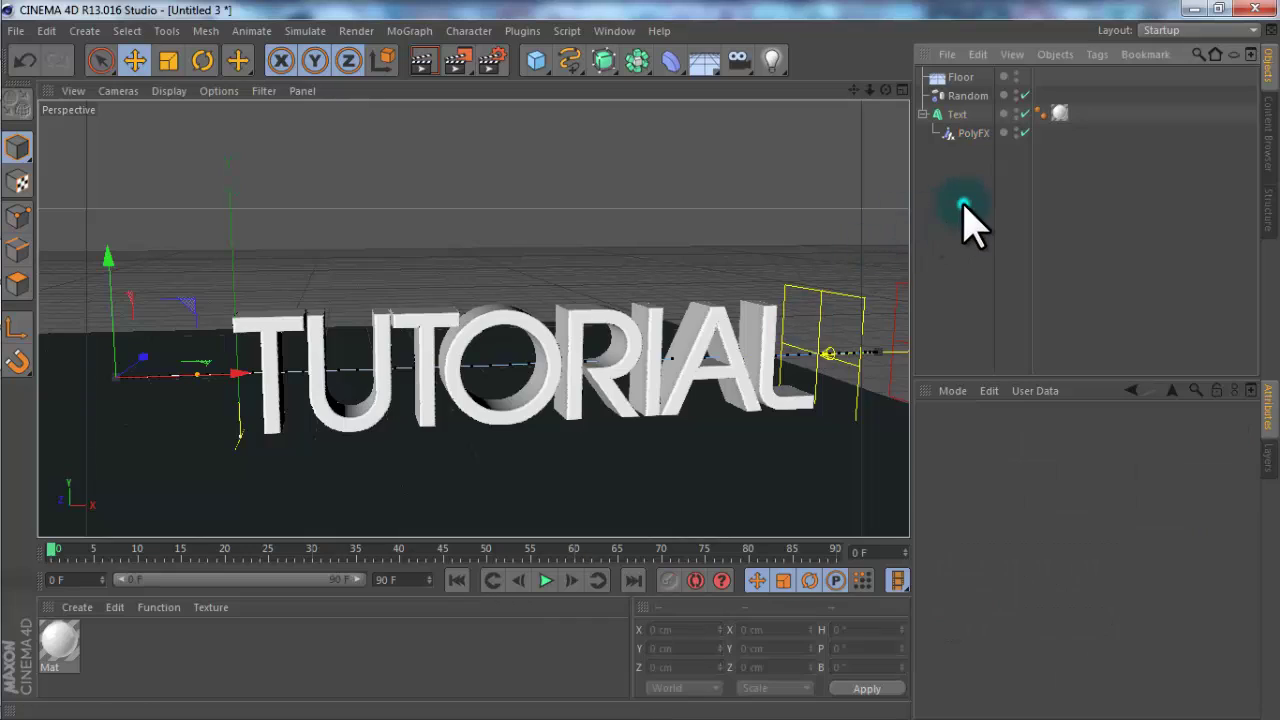
pyautogui.click(557, 582)
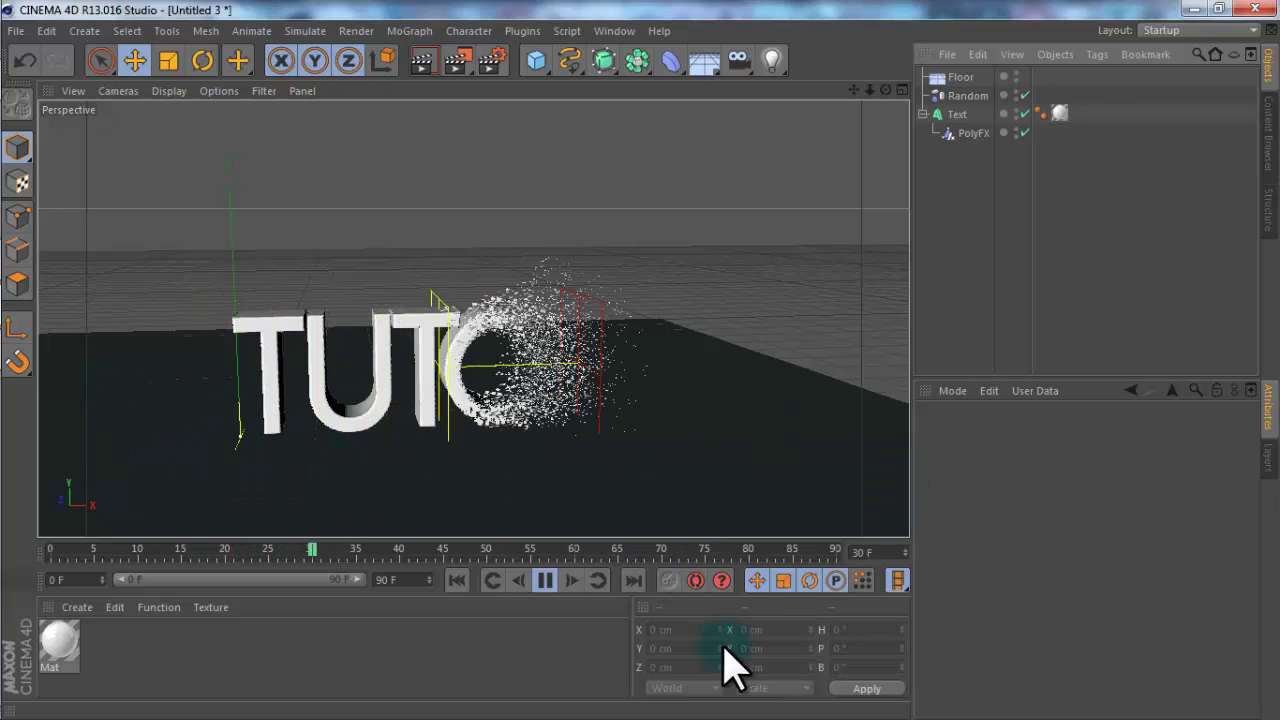
pyautogui.moveTo(723, 712)
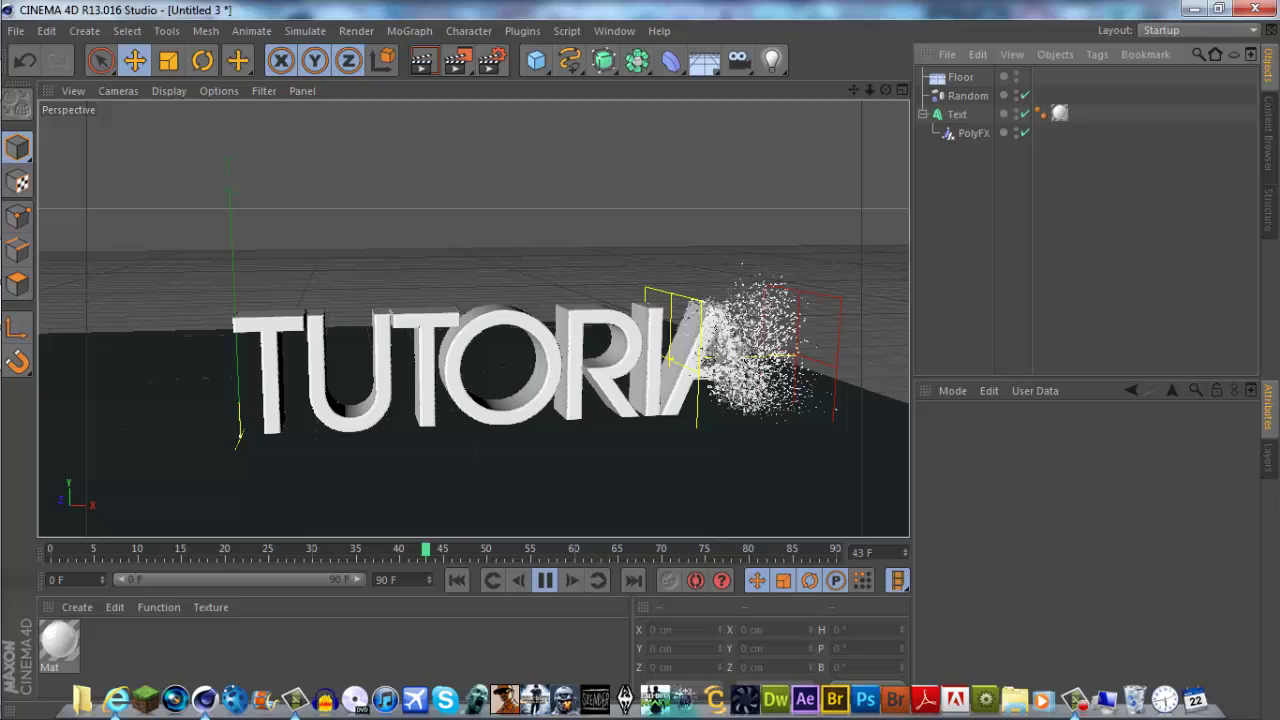
pyautogui.click(543, 580)
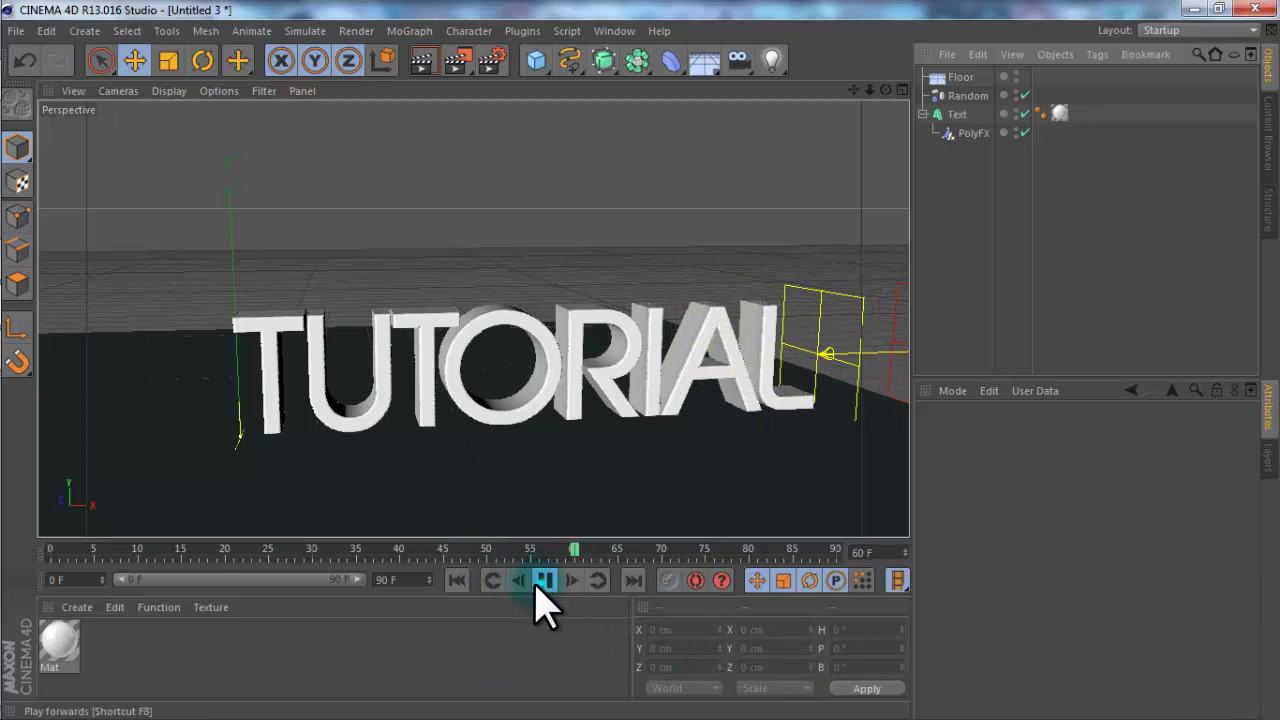
# Render a test preview at frame 30 with nothing selected.
pyautogui.click(458, 580)
pyautogui.moveTo(135, 549); pyautogui.dragTo(312, 550)
pyautogui.click(1055, 252)
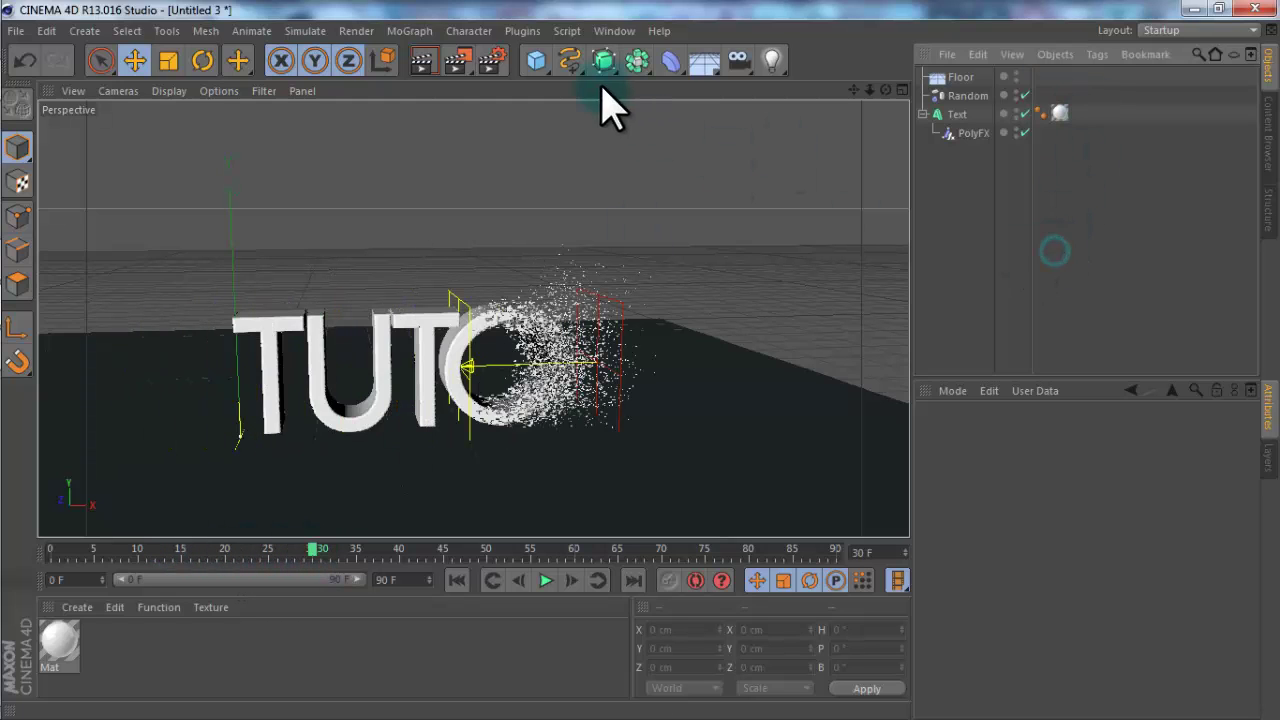
pyautogui.click(428, 66)
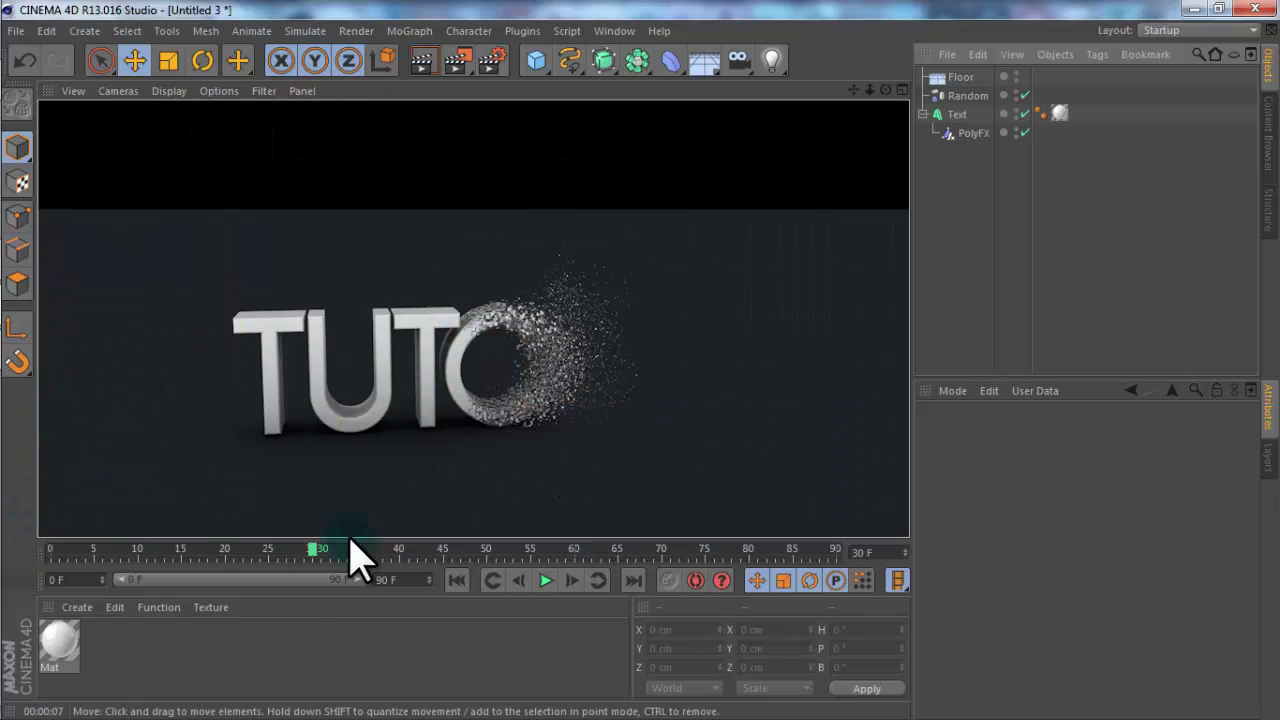
# Create material Mat.1 with a grey colour of RGB 137/142/137.
pyautogui.doubleClick(125, 672)
pyautogui.doubleClick(55, 660)
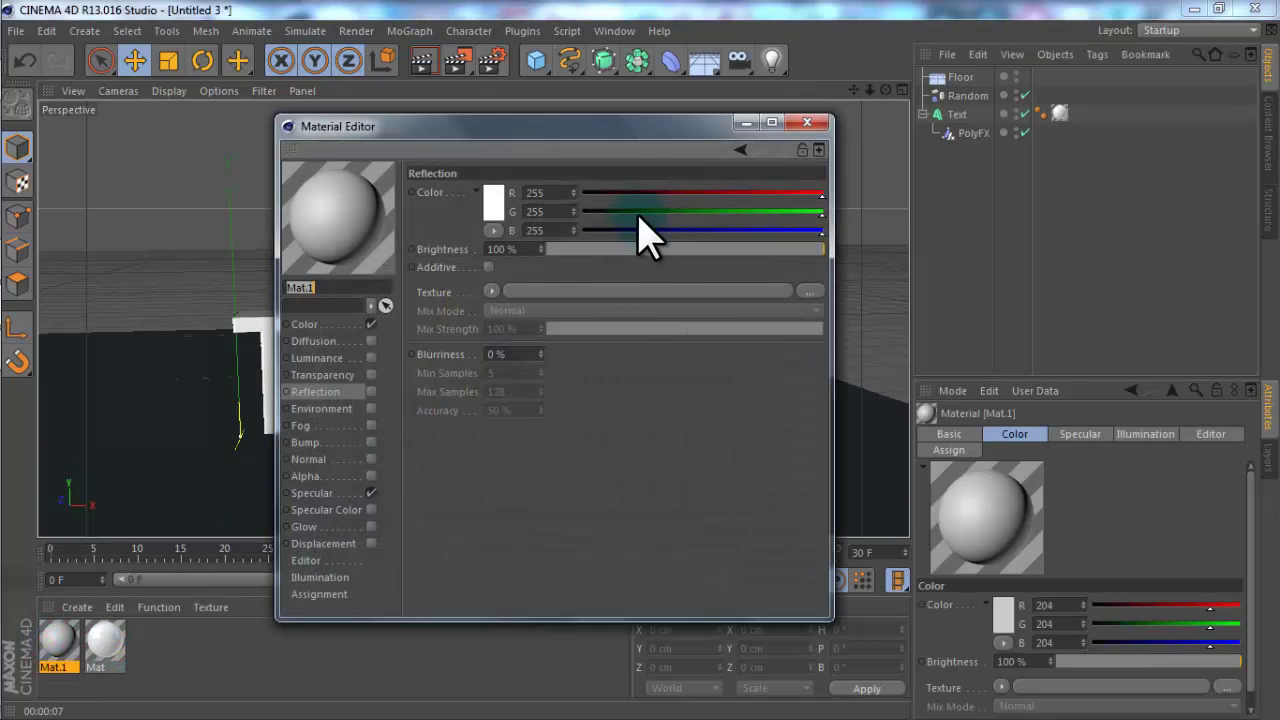
pyautogui.click(308, 323)
pyautogui.moveTo(692, 193); pyautogui.dragTo(735, 192)
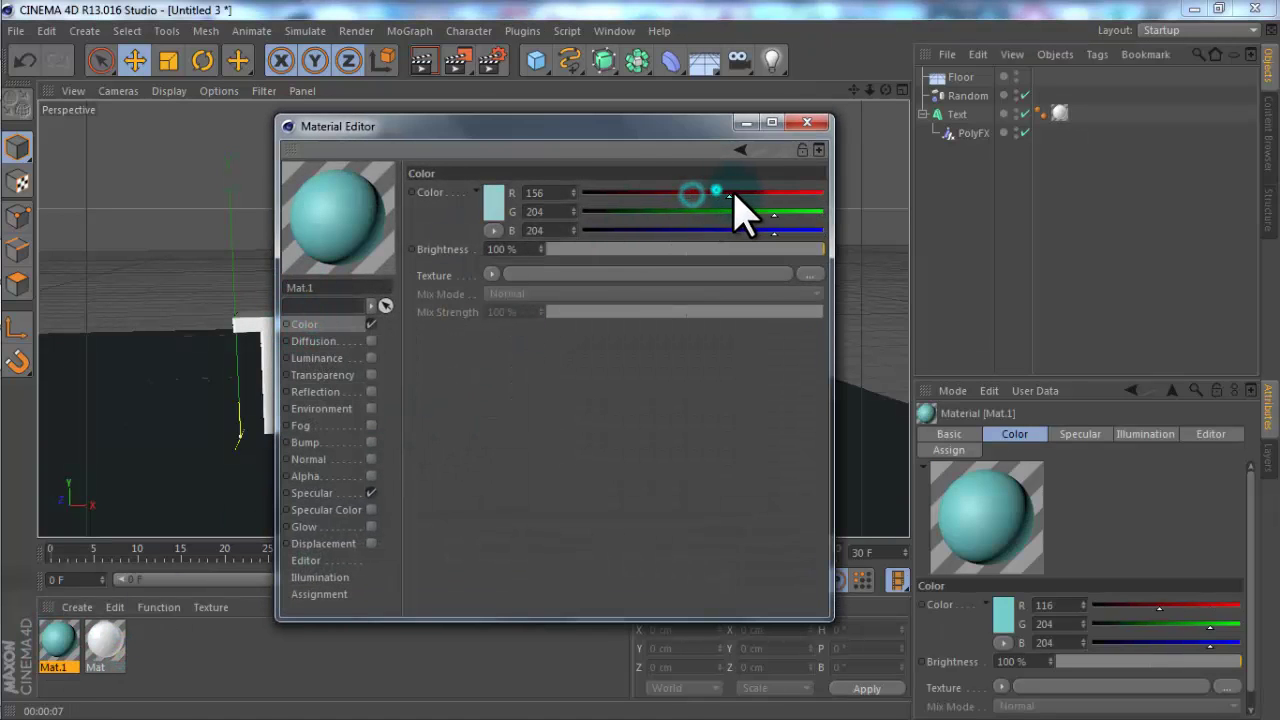
pyautogui.click(716, 212)
pyautogui.click(712, 231)
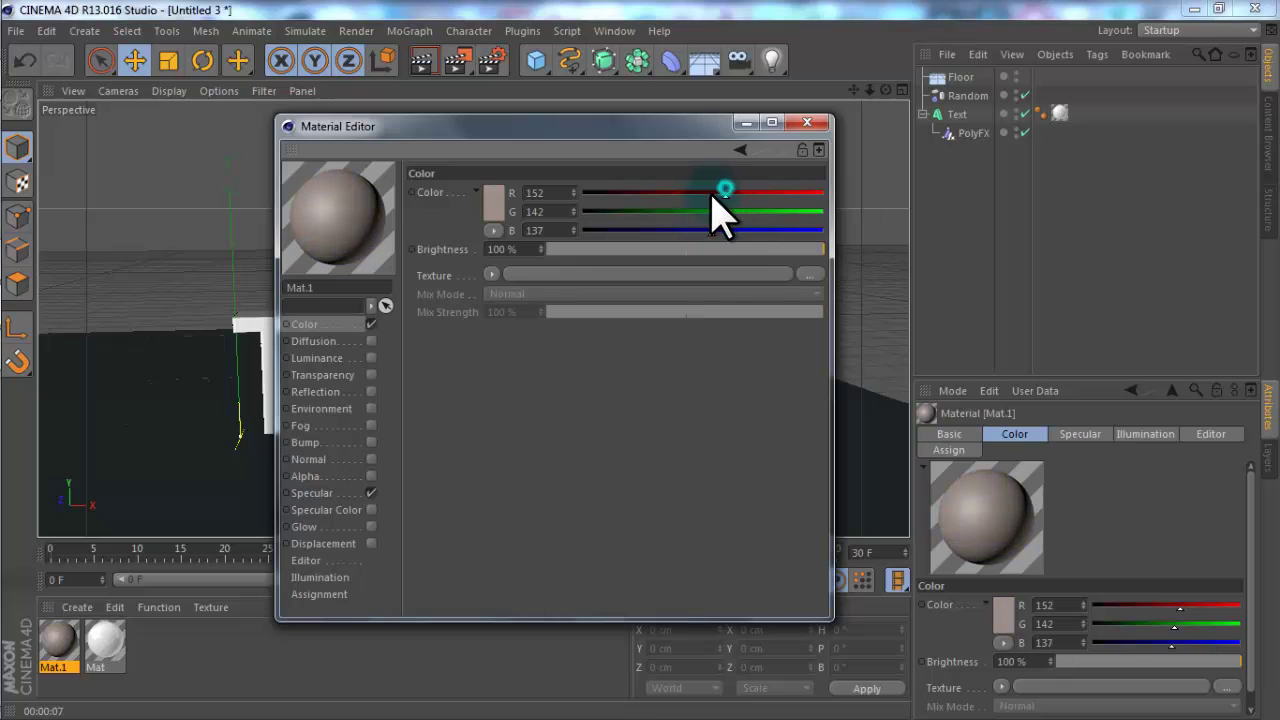
pyautogui.click(712, 193)
# Enable Mat.1's Luminance at 76% brightness and turn off Specular.
pyautogui.click(368, 358)
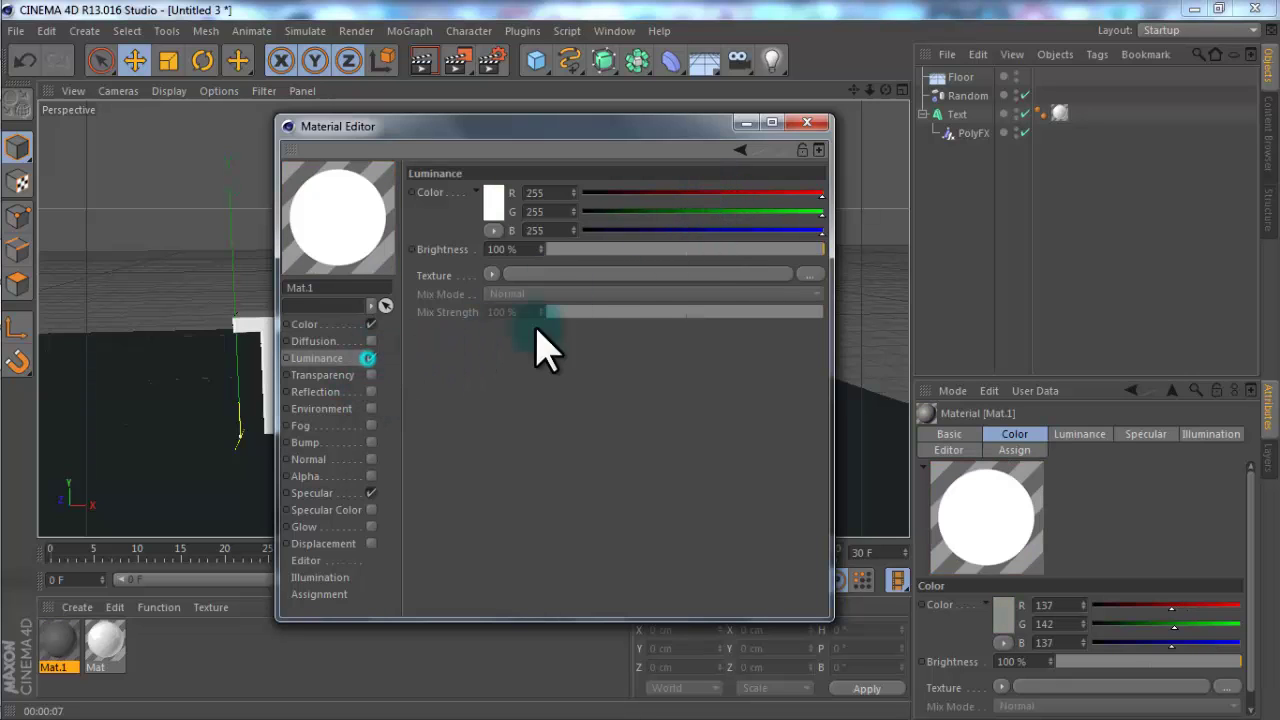
pyautogui.moveTo(696, 250); pyautogui.dragTo(726, 272)
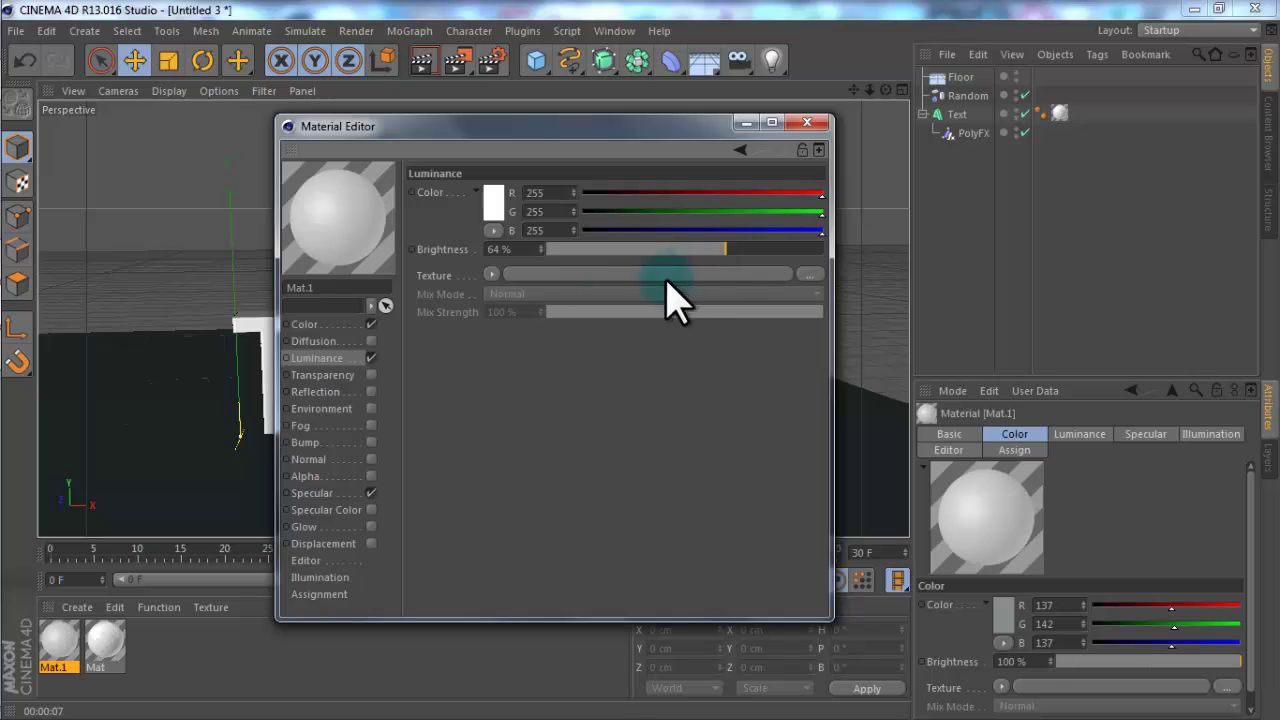
pyautogui.click(371, 493)
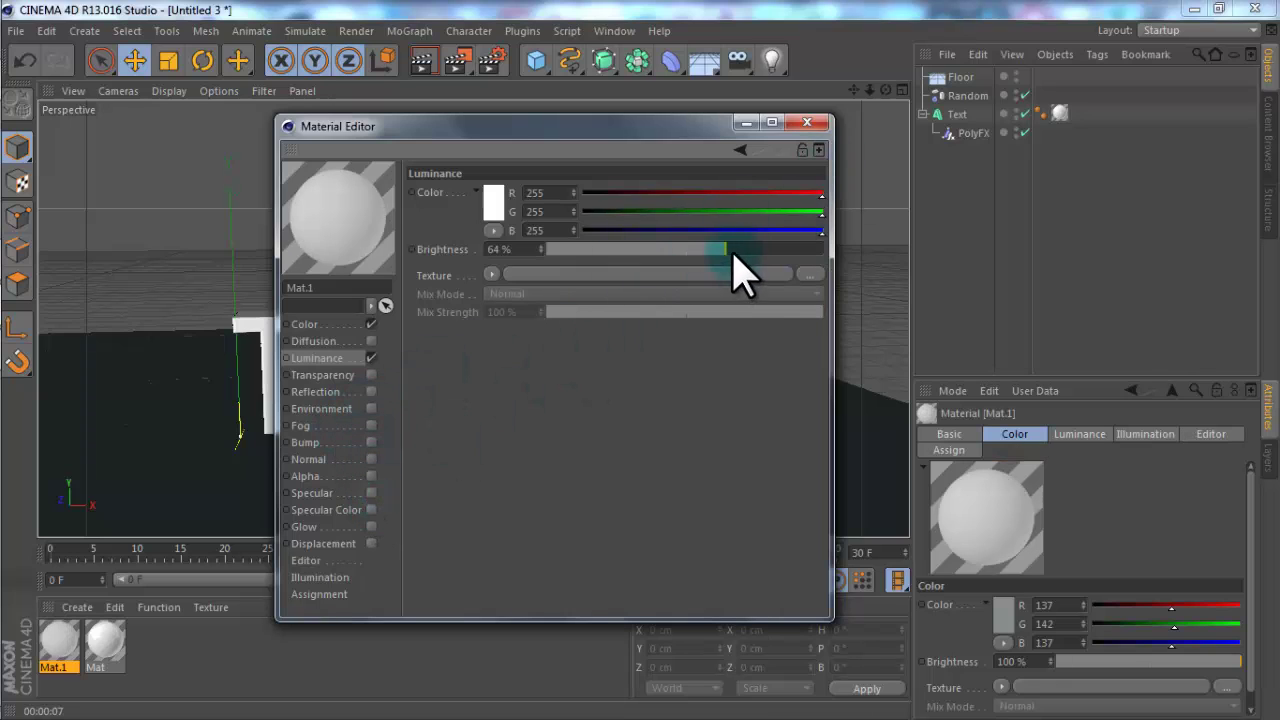
pyautogui.click(808, 122)
# Apply Mat.1 to the Floor and scale it to 5.28 on X and 6.13 on Z.
pyautogui.moveTo(51, 663); pyautogui.dragTo(958, 80)
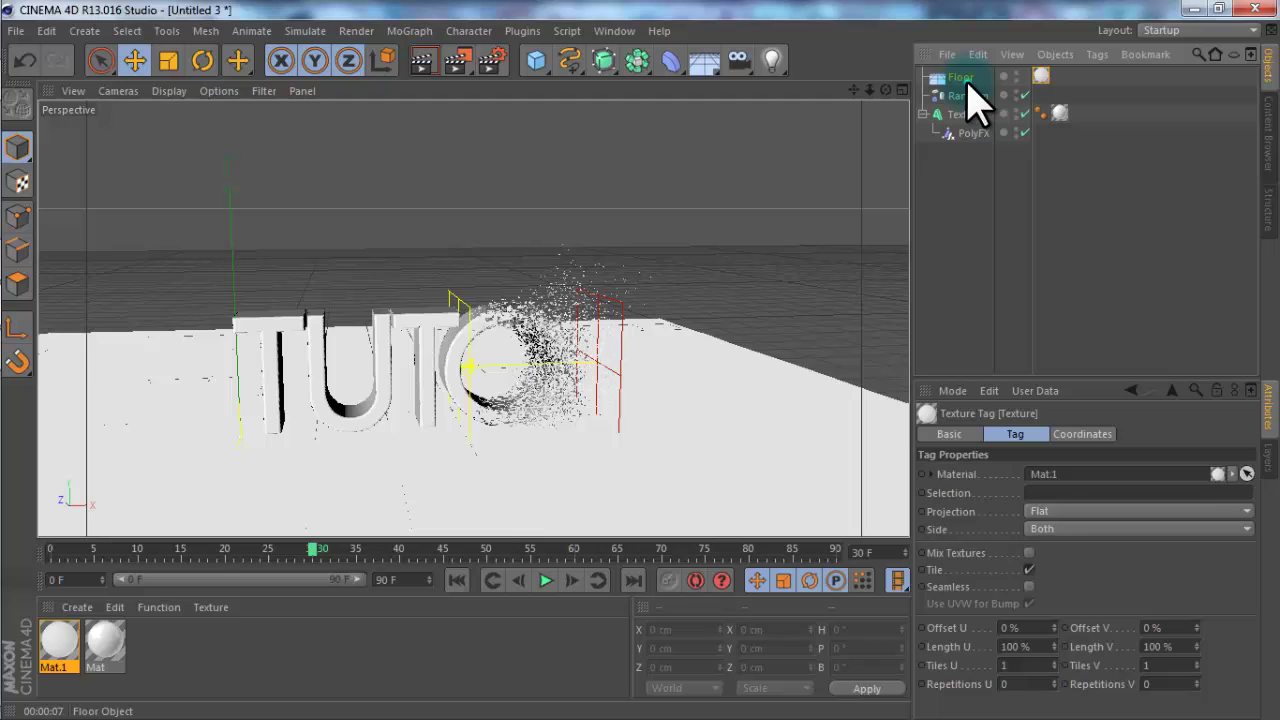
pyautogui.click(962, 79)
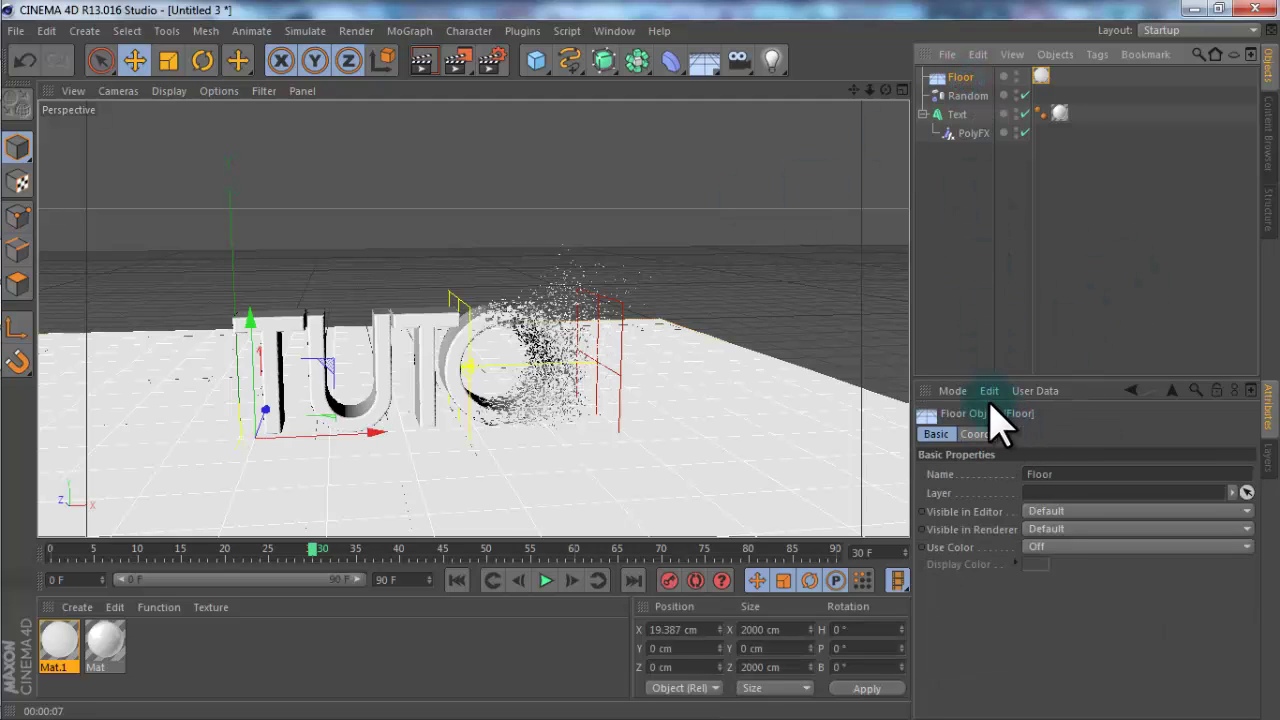
pyautogui.click(978, 434)
pyautogui.moveTo(1108, 473); pyautogui.dragTo(1135, 437)
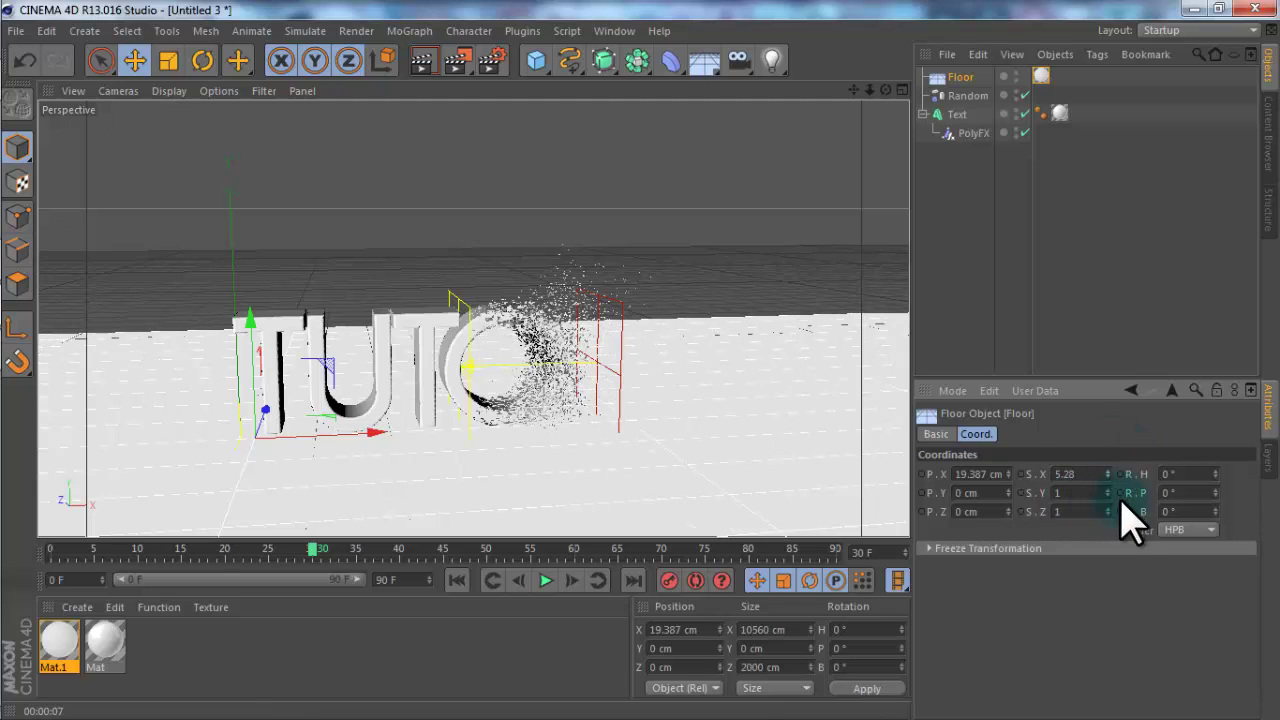
pyautogui.moveTo(1110, 506)
pyautogui.mouseDown()
pyautogui.moveTo(1151, 363)
pyautogui.moveTo(1097, 493)
pyautogui.mouseUp()
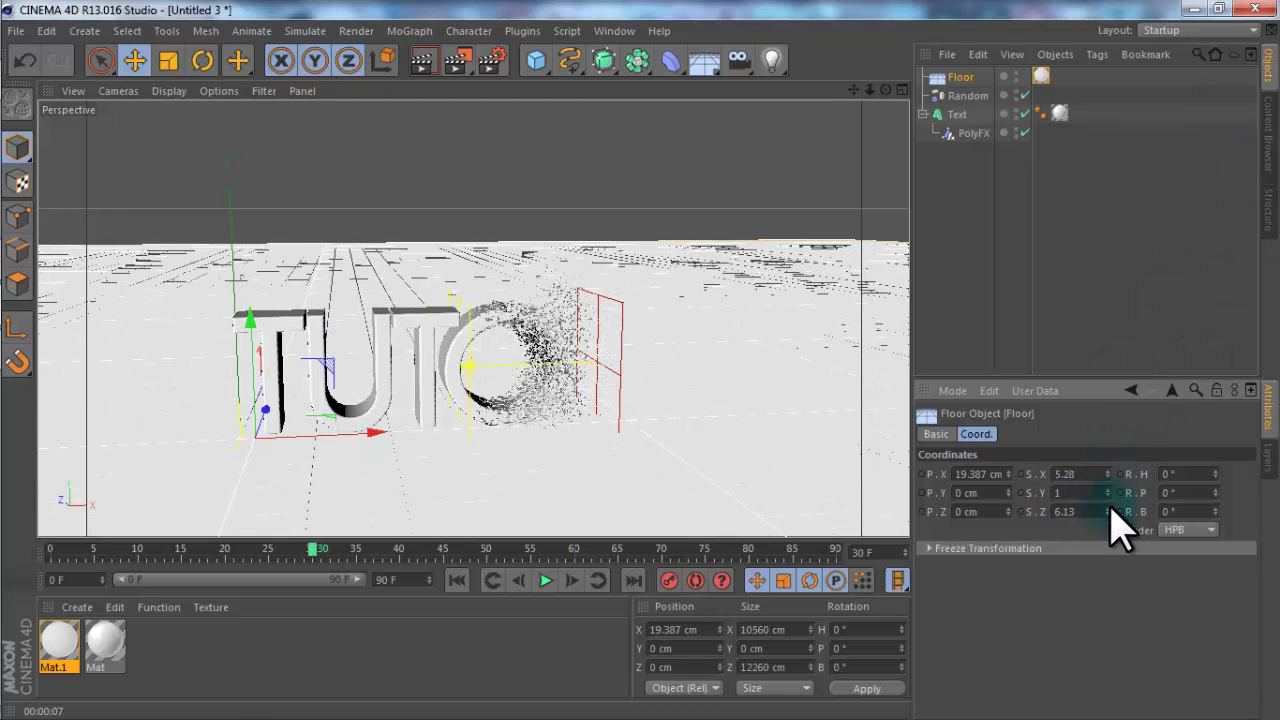
pyautogui.moveTo(885, 90); pyautogui.dragTo(640, 372)
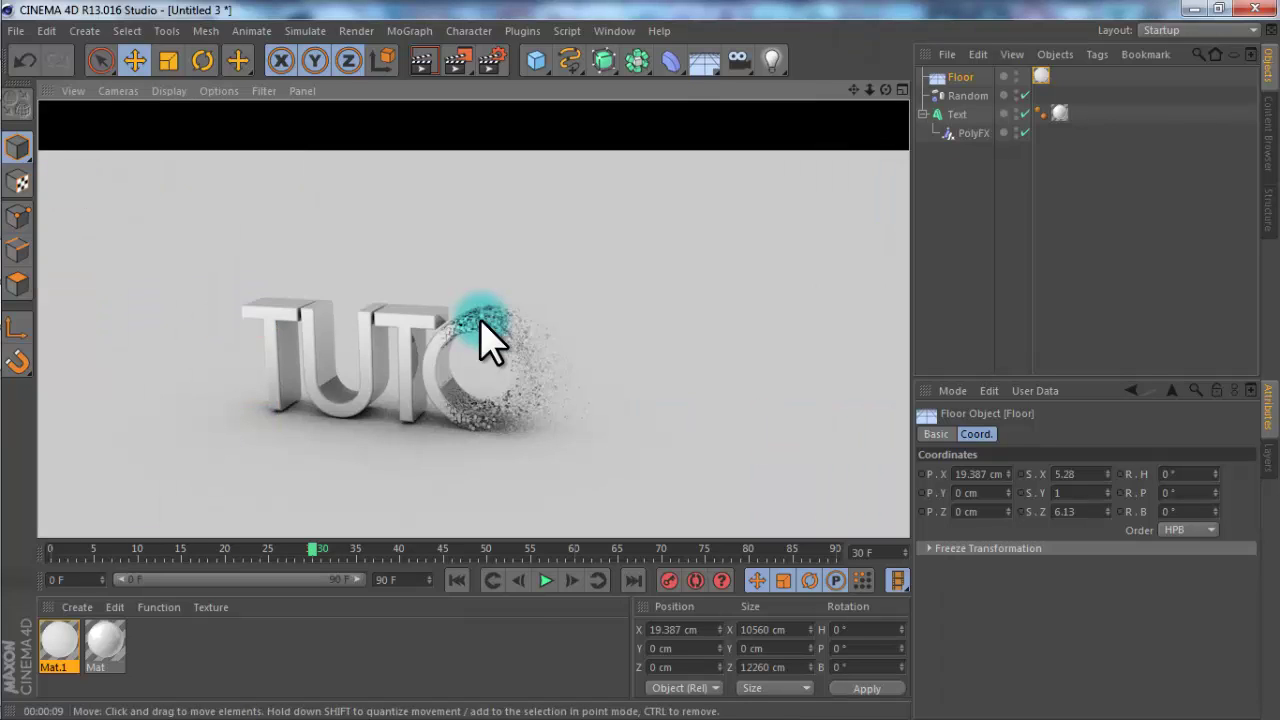
# Add the Global Illumination effect and set Irradiance Cache Stochastic Samples and Record Density to Low.
pyautogui.click(499, 69)
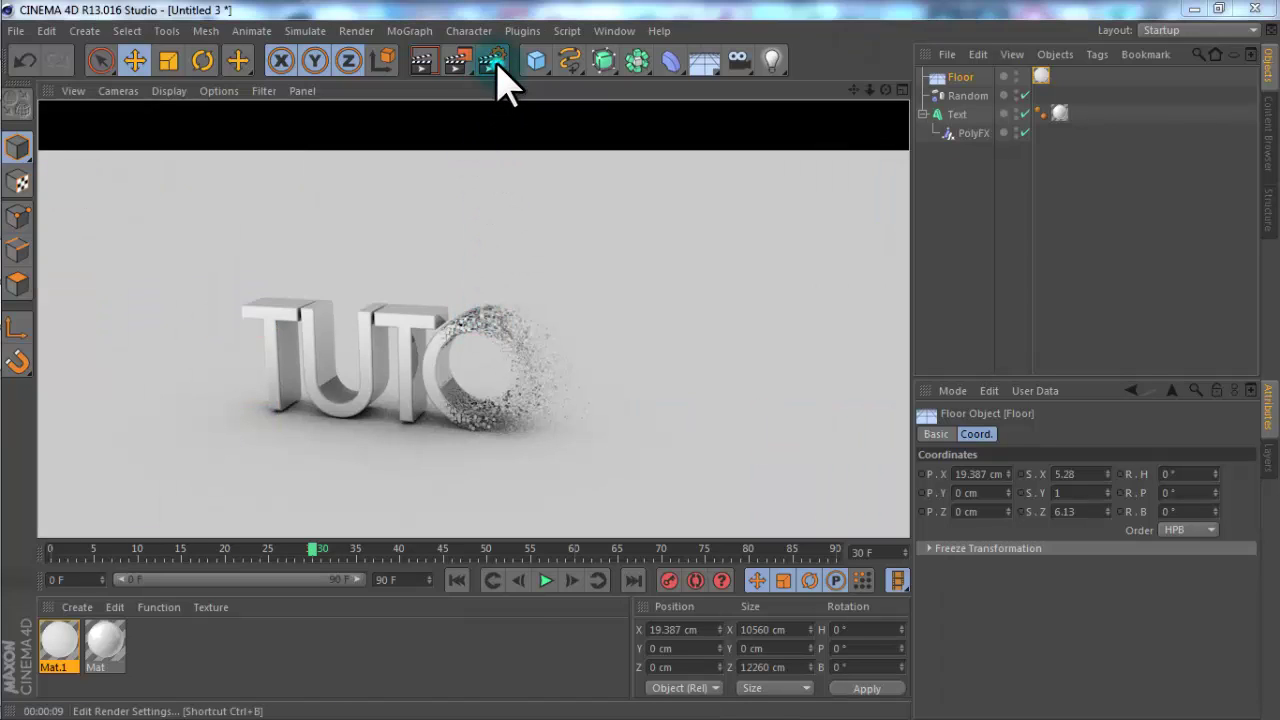
pyautogui.click(415, 489)
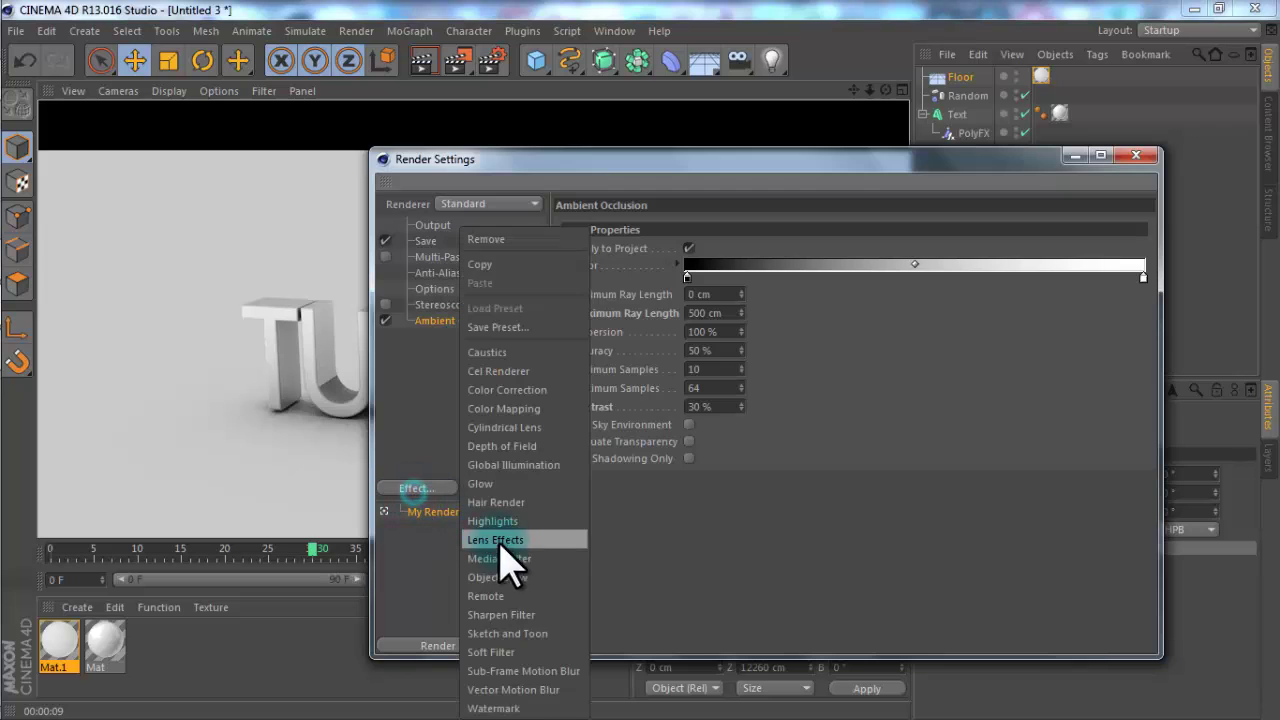
pyautogui.click(564, 471)
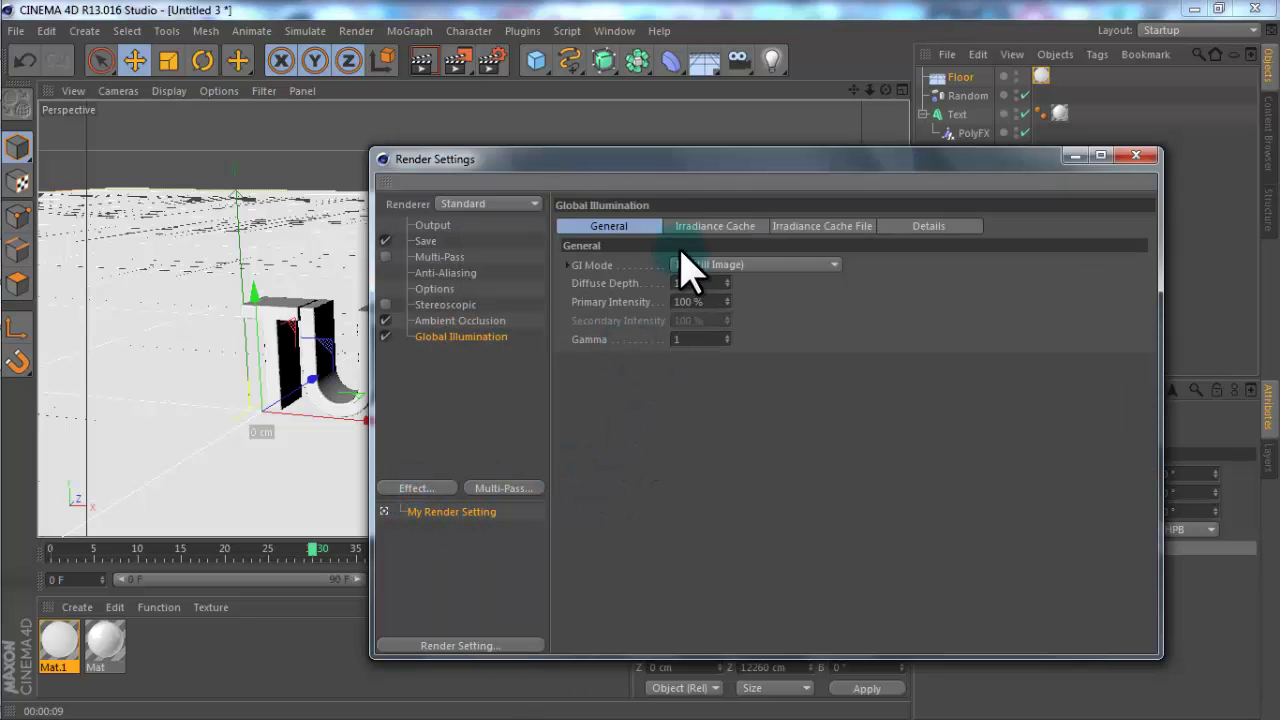
pyautogui.click(728, 227)
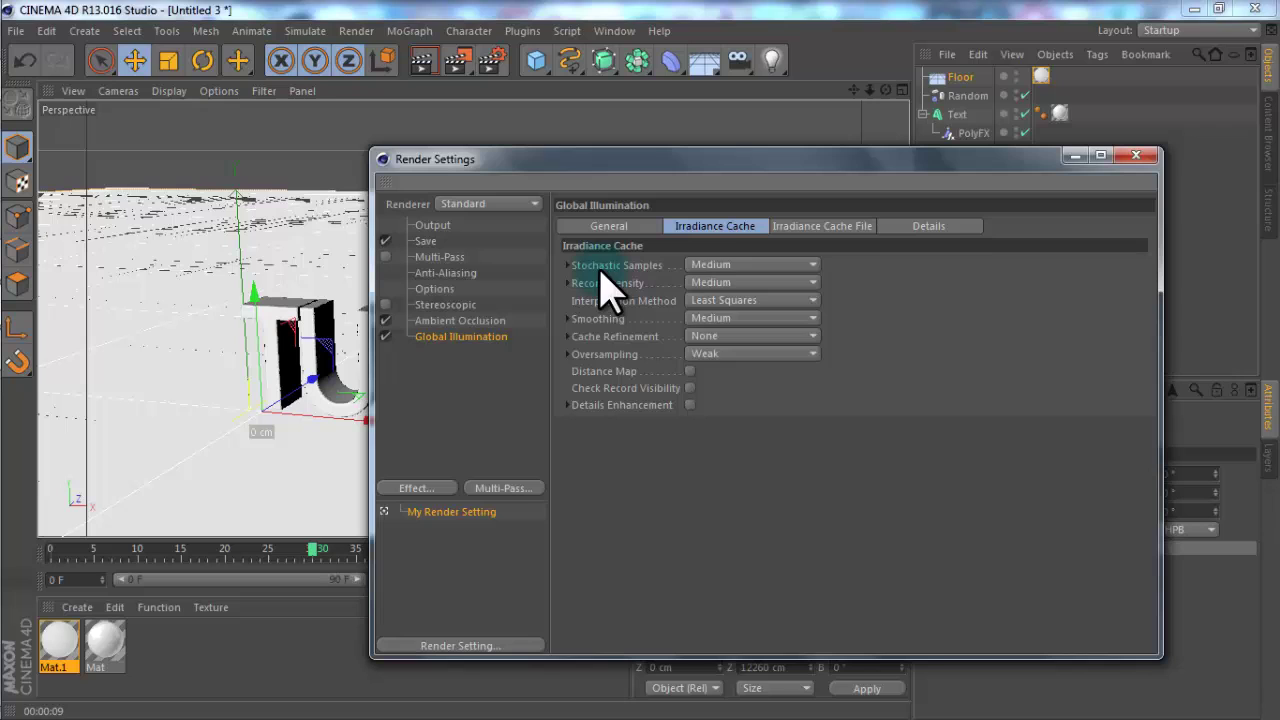
pyautogui.click(720, 266)
pyautogui.click(740, 318)
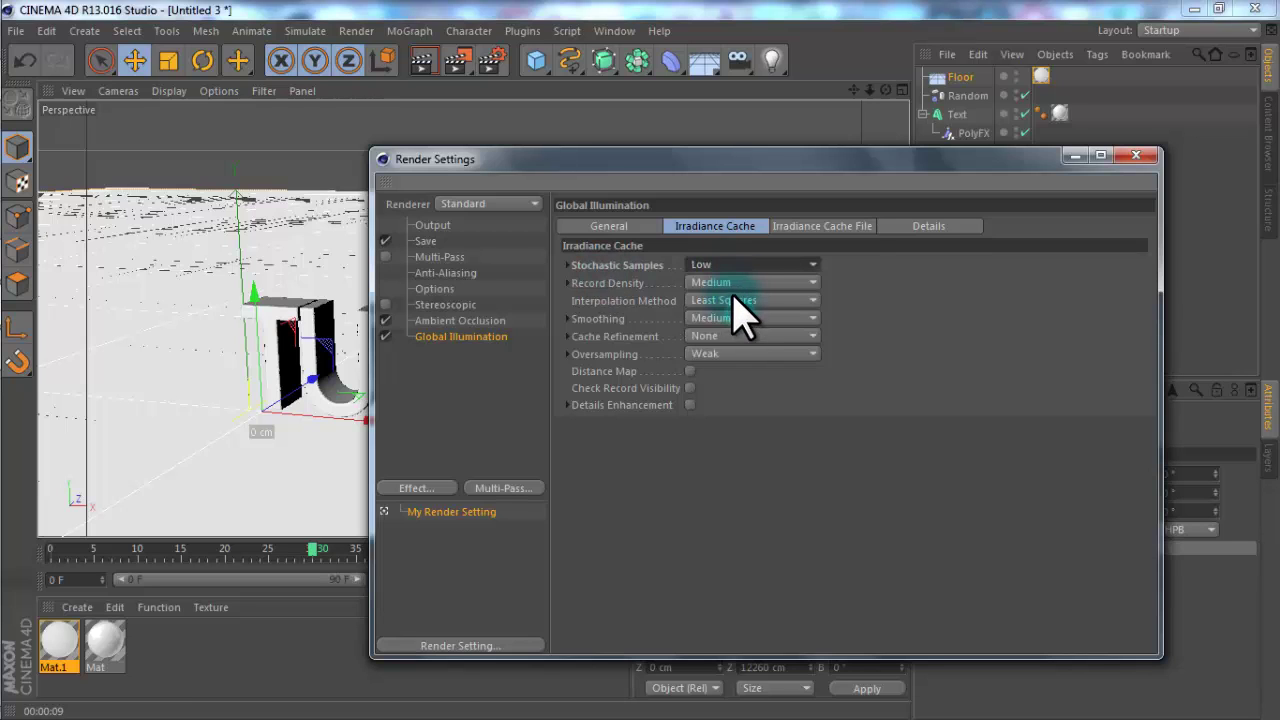
pyautogui.click(738, 283)
pyautogui.click(746, 338)
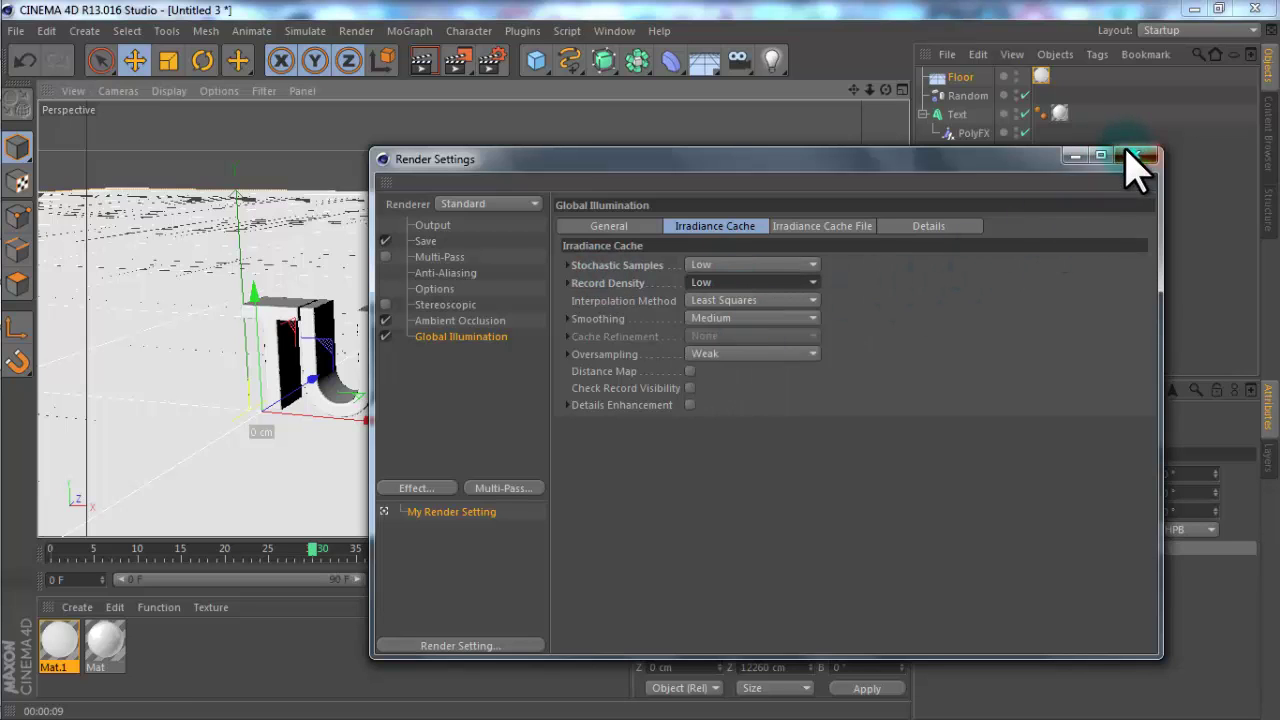
pyautogui.click(1140, 157)
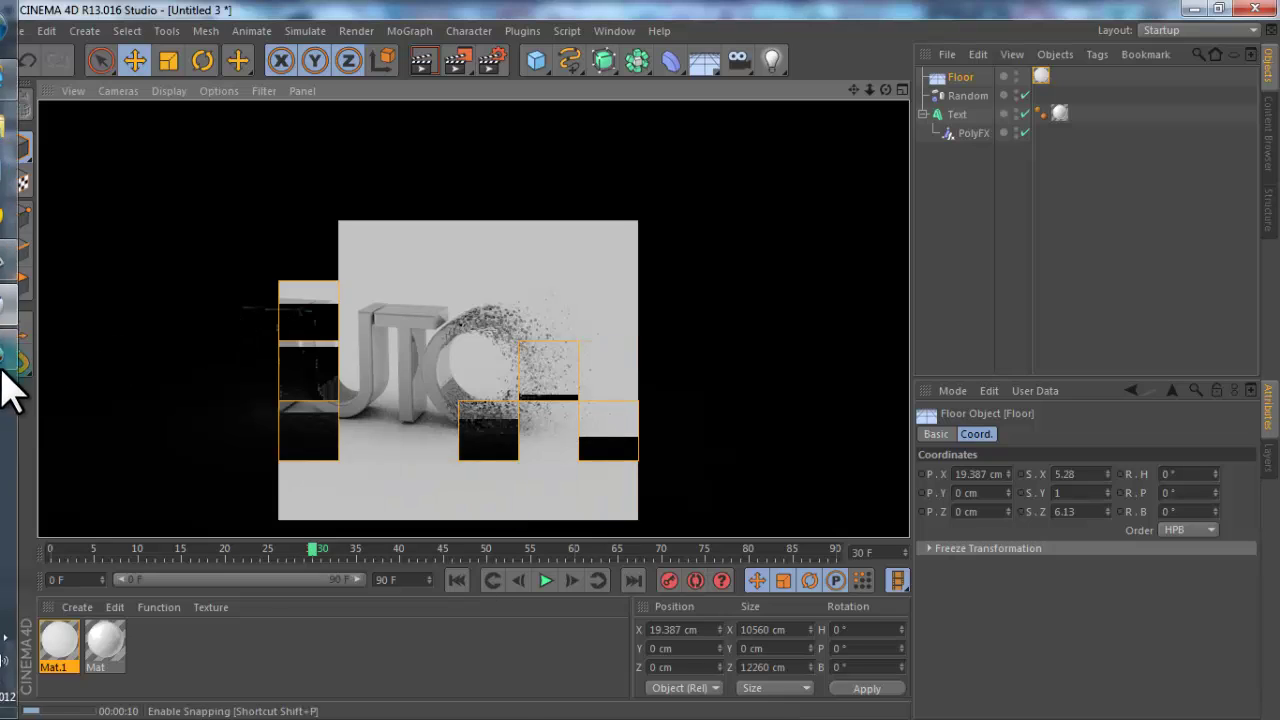
# Re-render the view with global illumination, step back a few frames, and orbit the scene.
pyautogui.keyDown('alt'); pyautogui.moveTo(600, 330); pyautogui.dragTo(370, 300); pyautogui.keyUp('alt')
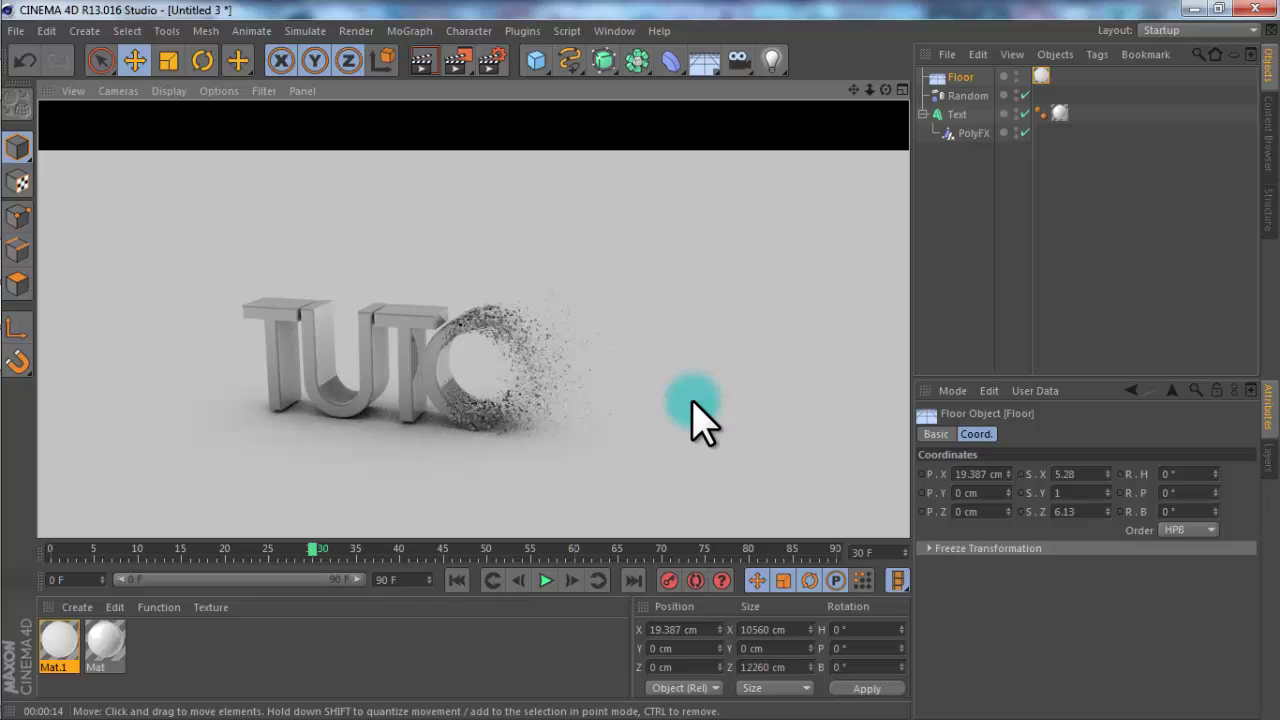
pyautogui.moveTo(303, 548); pyautogui.dragTo(50, 570)
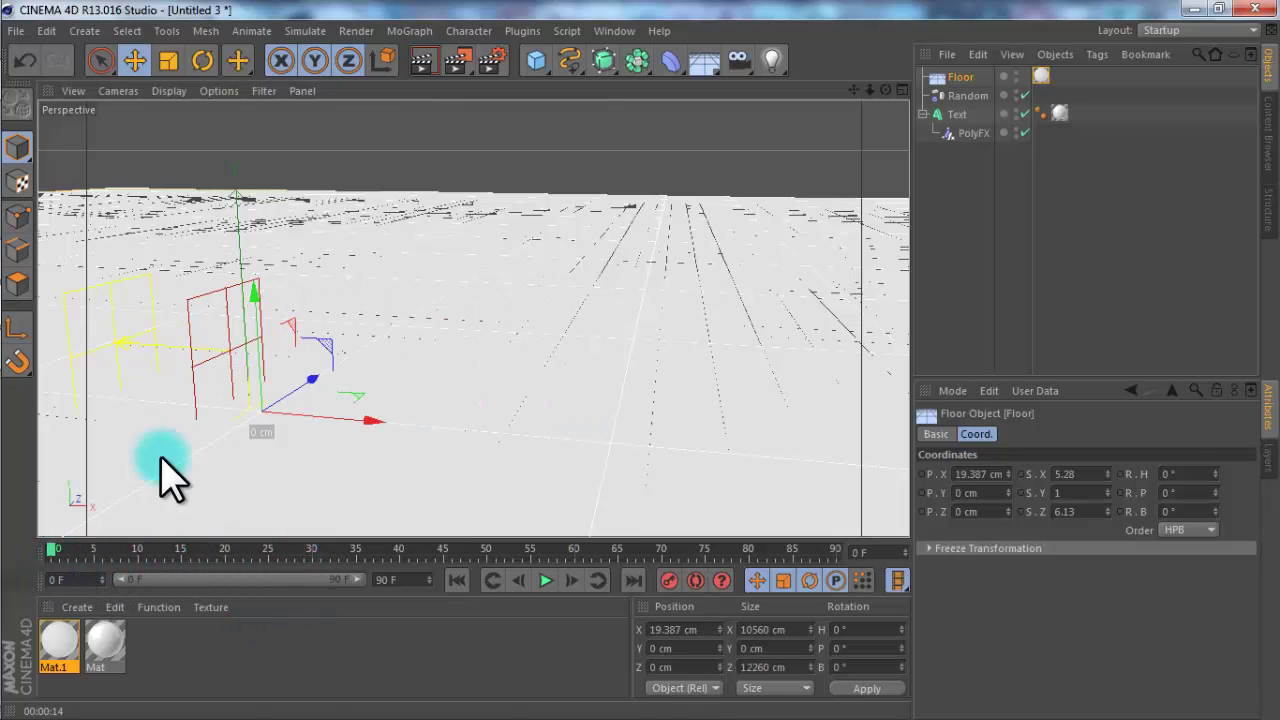
pyautogui.keyDown('alt'); pyautogui.moveTo(641, 378); pyautogui.dragTo(300, 432); pyautogui.keyUp('alt')
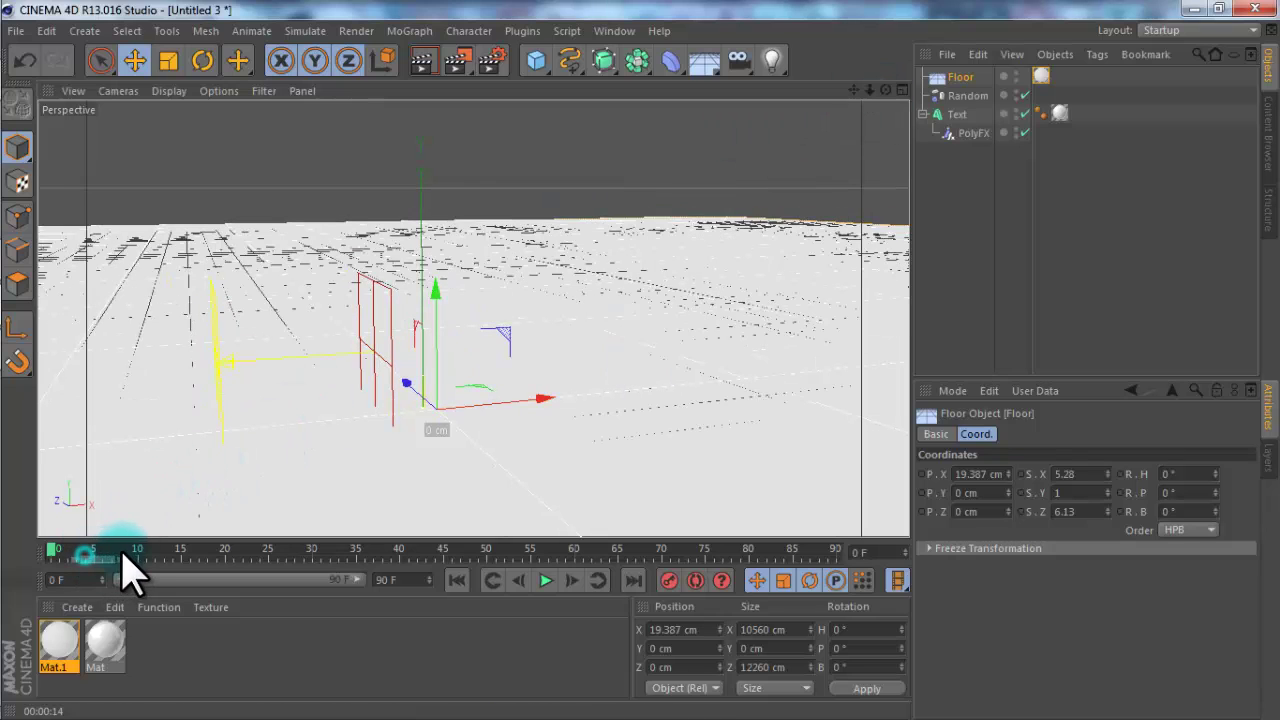
# Scrub the animation forward to frame 27 as letters form, then back to frame 0.
pyautogui.moveTo(105, 549); pyautogui.dragTo(293, 548)
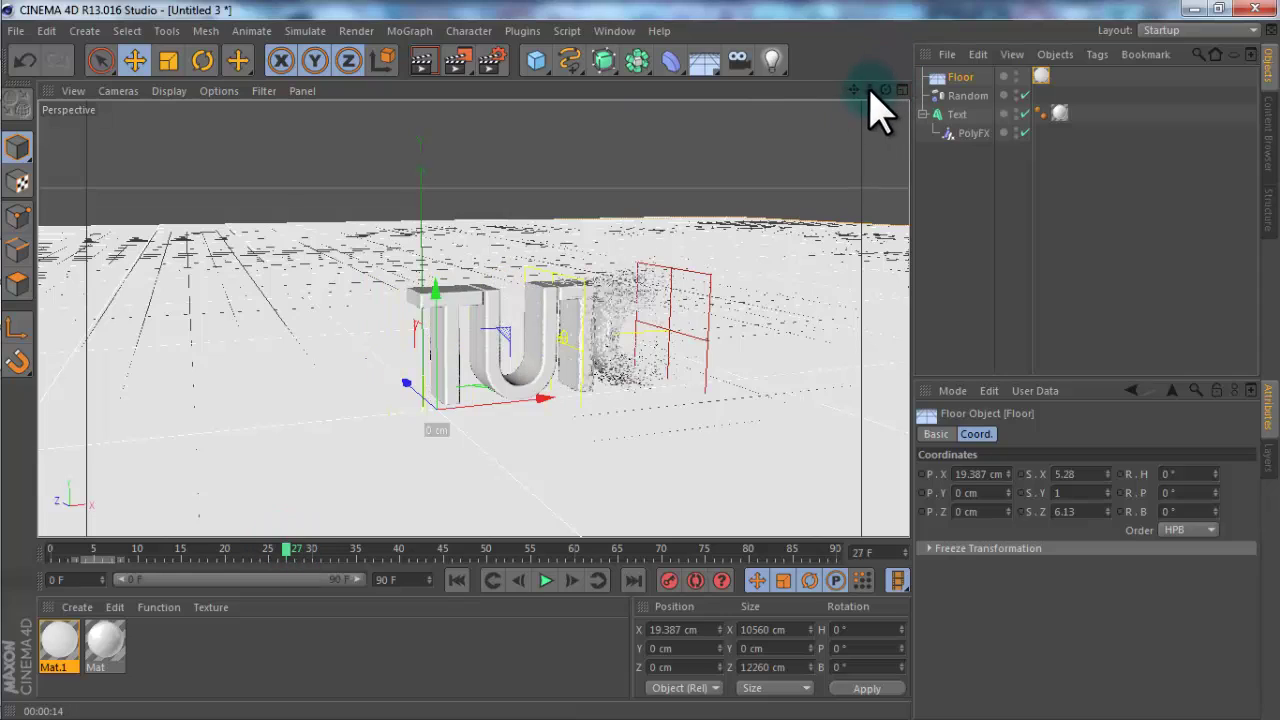
pyautogui.keyDown('alt'); pyautogui.moveTo(634, 357); pyautogui.dragTo(642, 358); pyautogui.keyUp('alt')
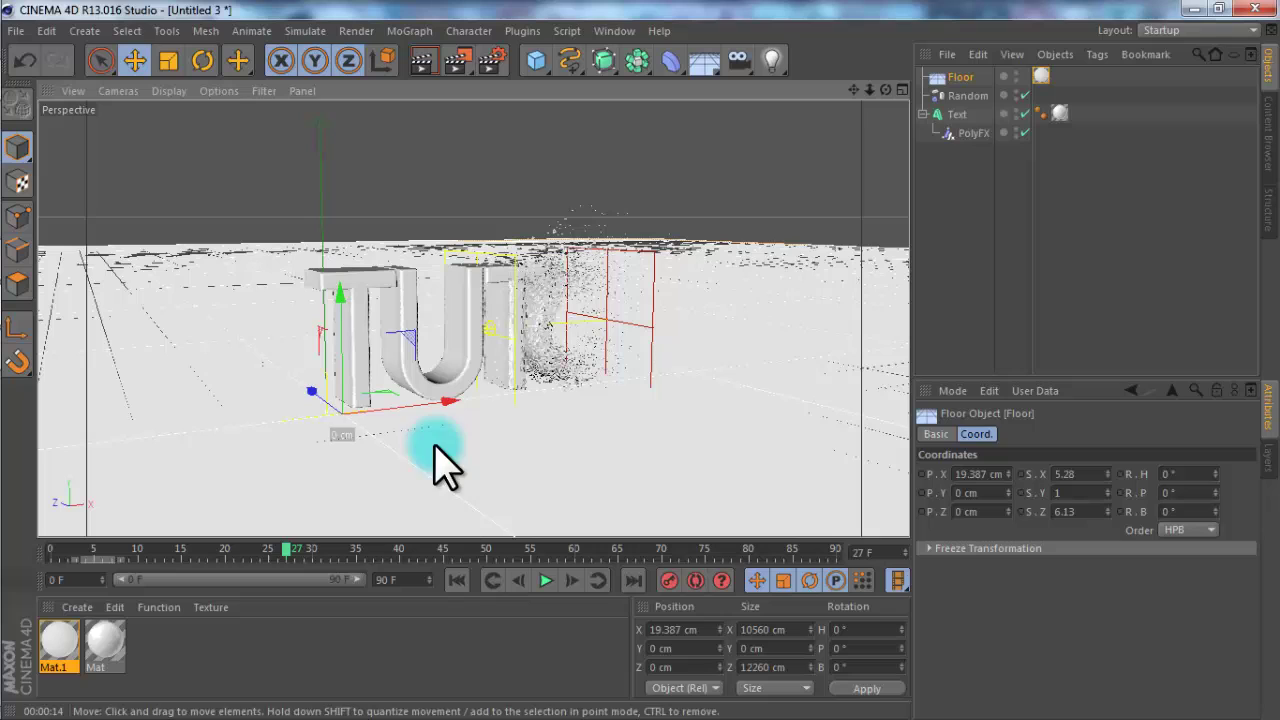
pyautogui.moveTo(281, 550); pyautogui.dragTo(44, 551)
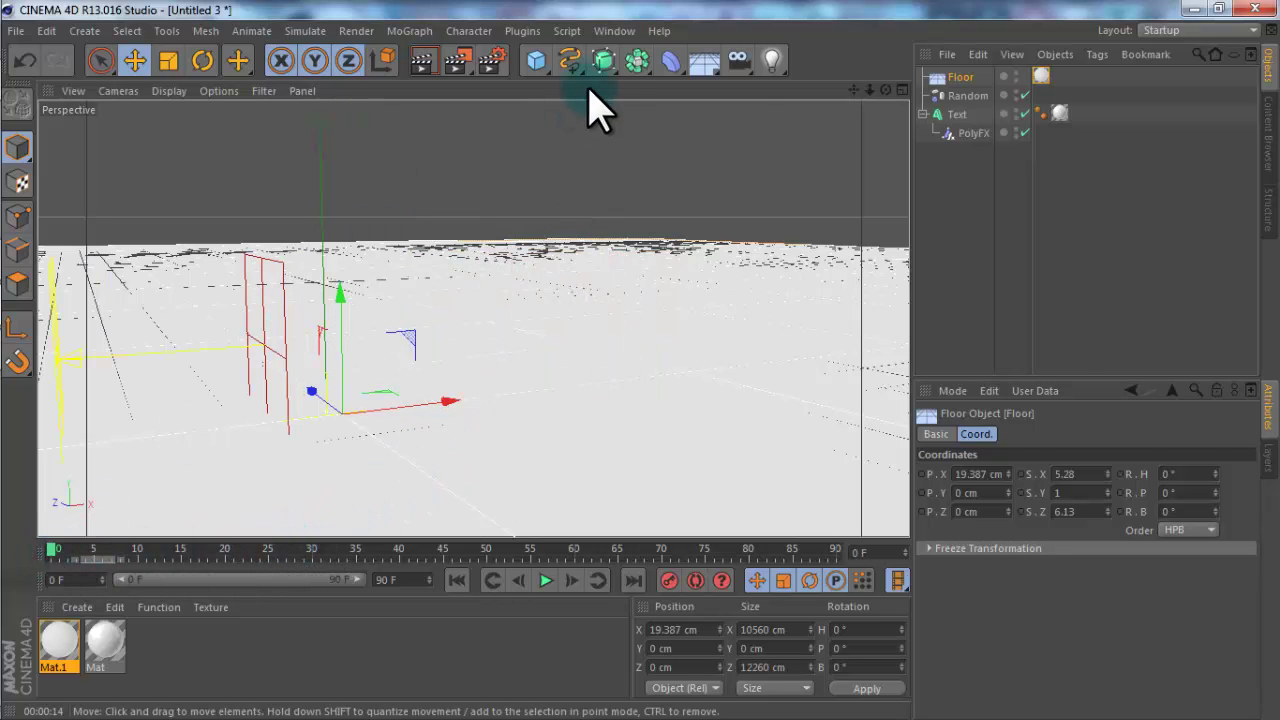
# Add a plain Camera object and make the perspective view look through it.
pyautogui.click(743, 66)
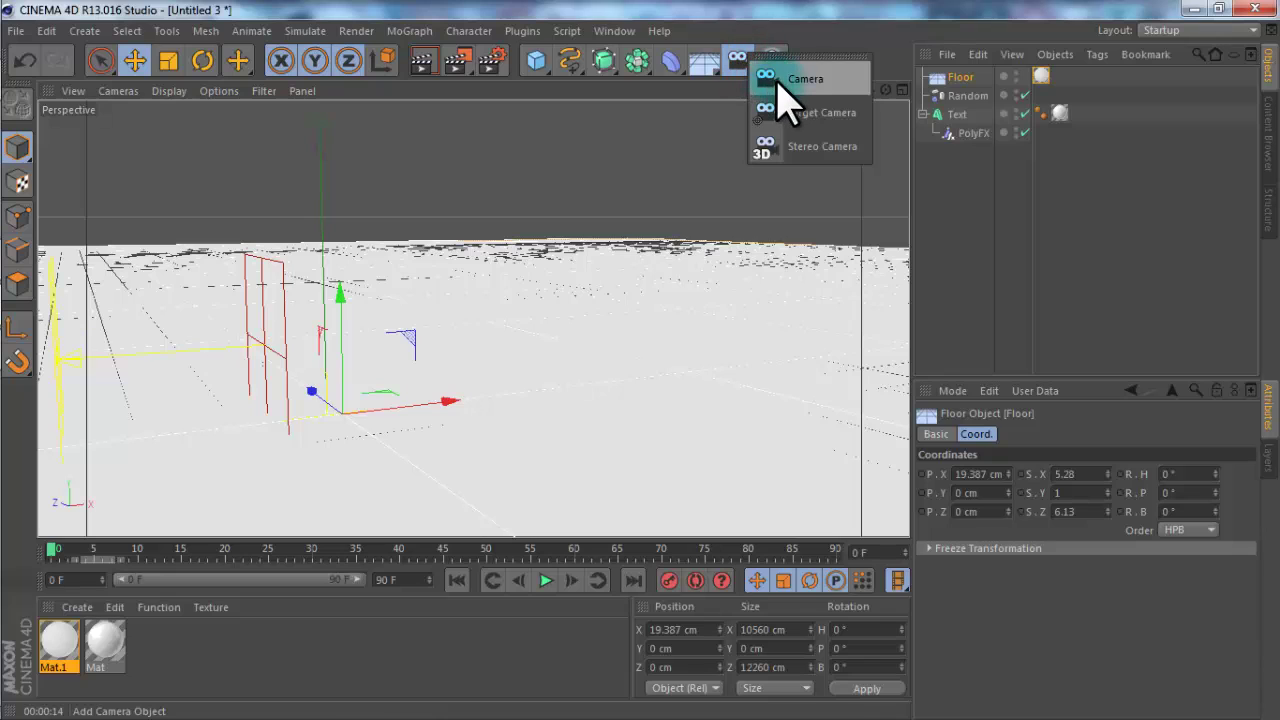
pyautogui.click(785, 80)
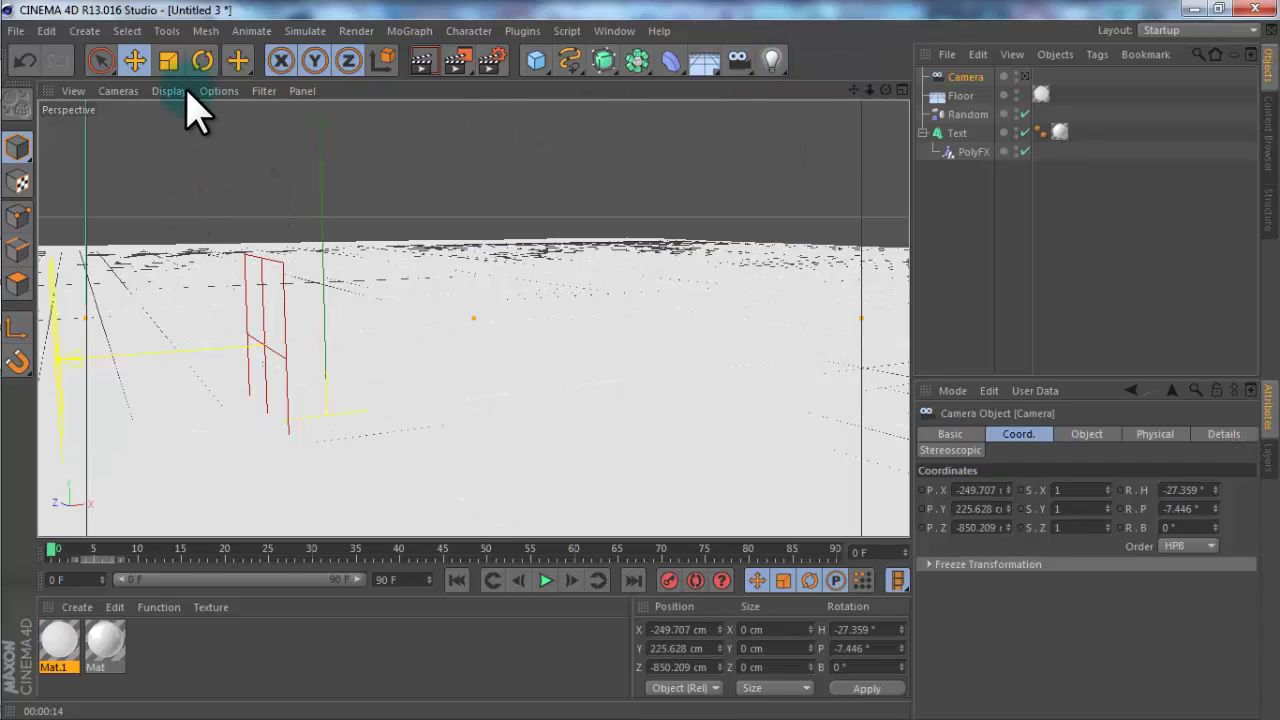
pyautogui.click(118, 91)
pyautogui.moveTo(140, 138)
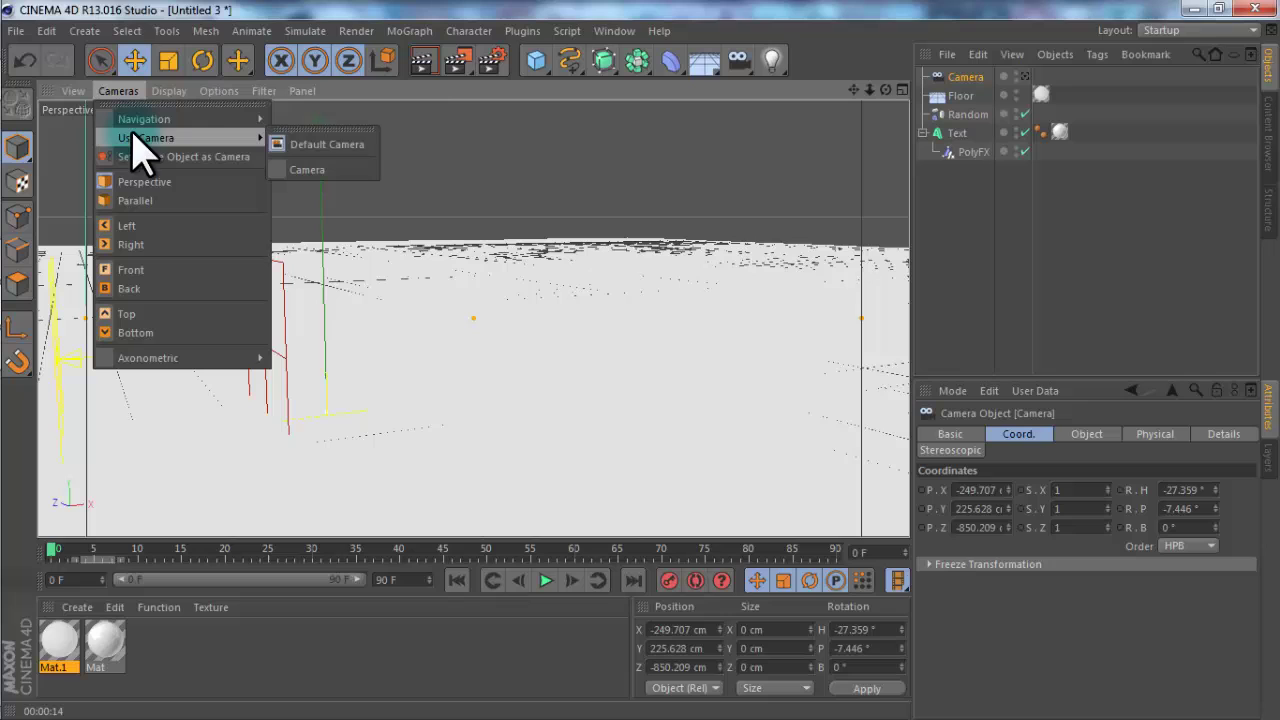
pyautogui.click(336, 172)
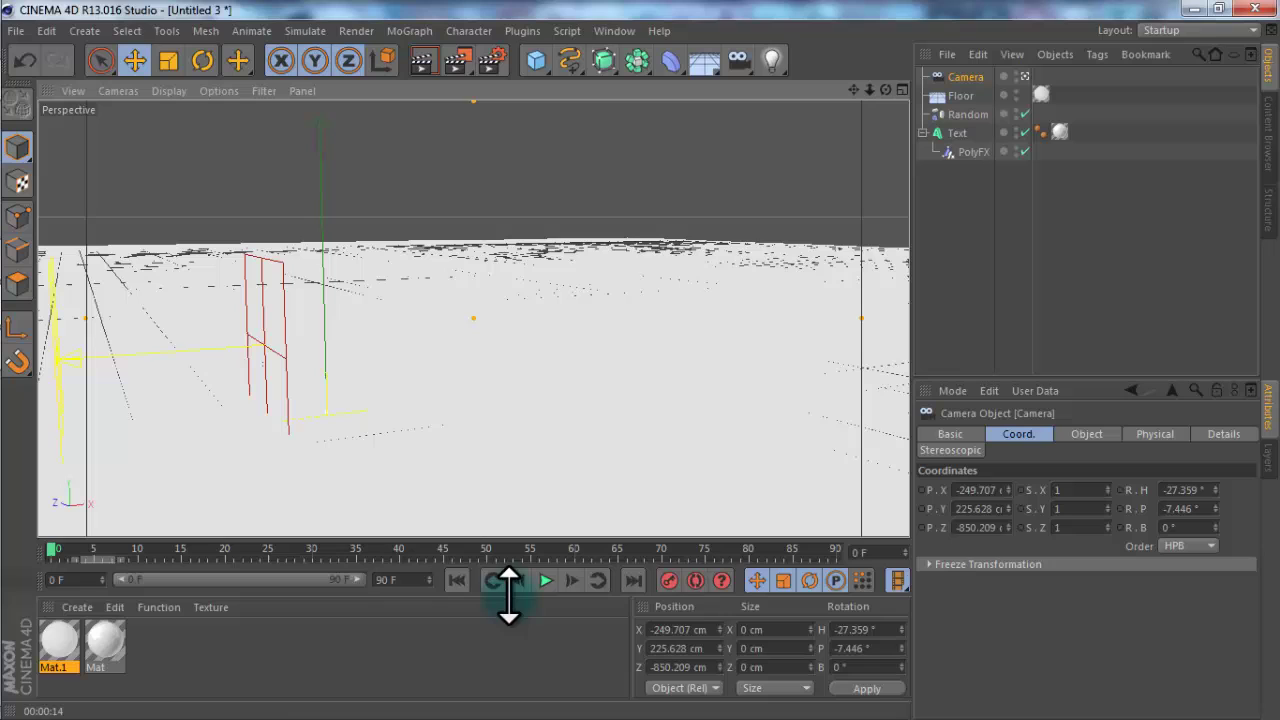
# With Autokeying on, key the camera at frame 60 in an angled TUTORIAL view, then turn Autokeying off.
pyautogui.click(690, 583)
pyautogui.moveTo(420, 393); pyautogui.dragTo(387, 412)
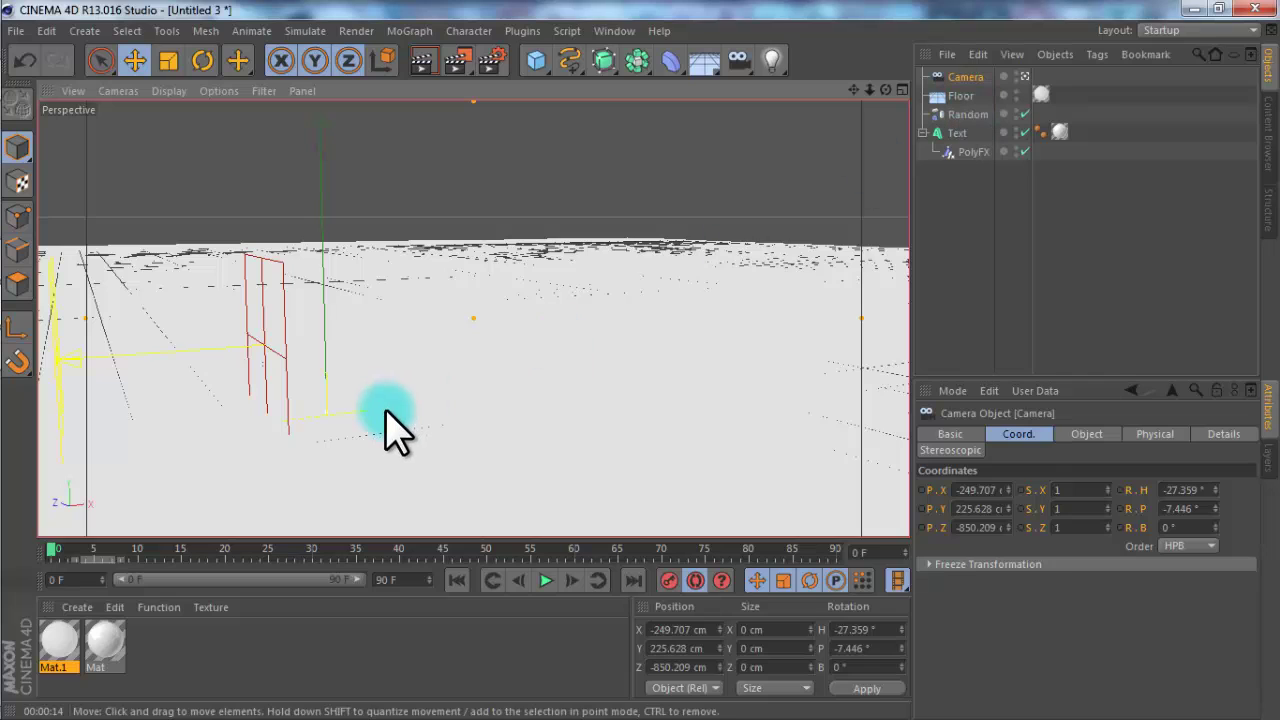
pyautogui.click(574, 549)
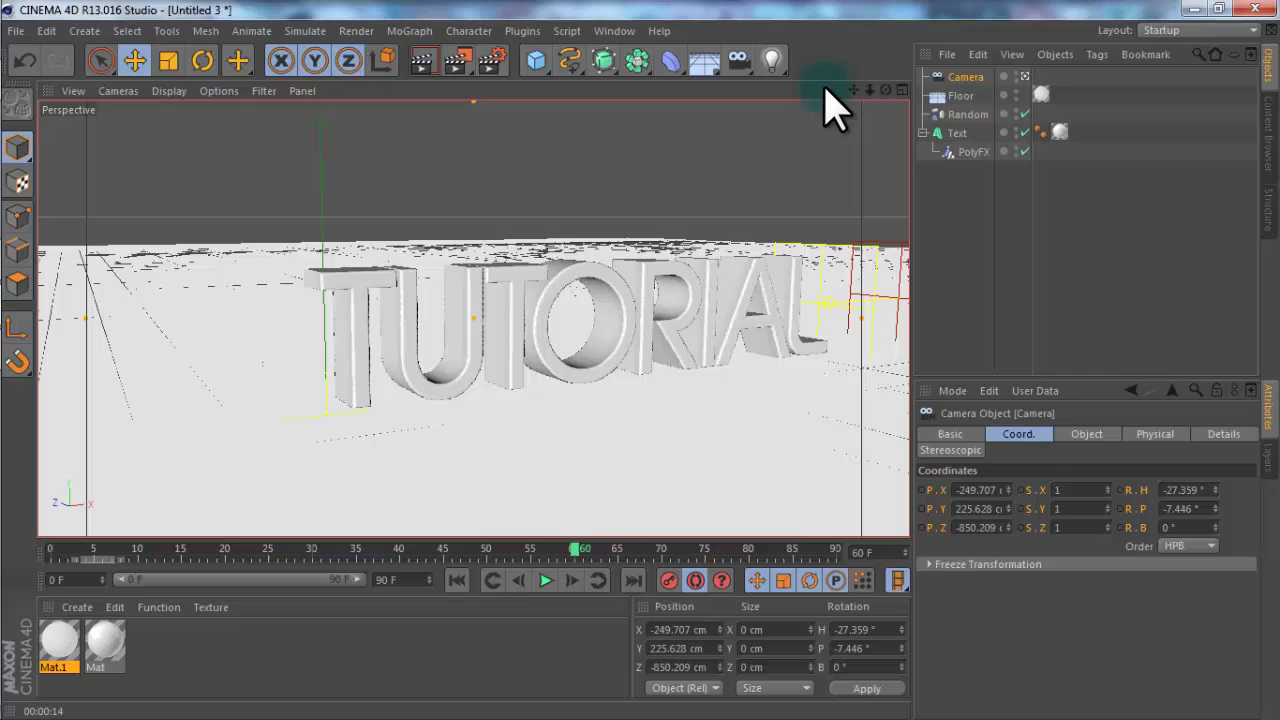
pyautogui.click(886, 90)
pyautogui.moveTo(852, 86); pyautogui.dragTo(880, 88)
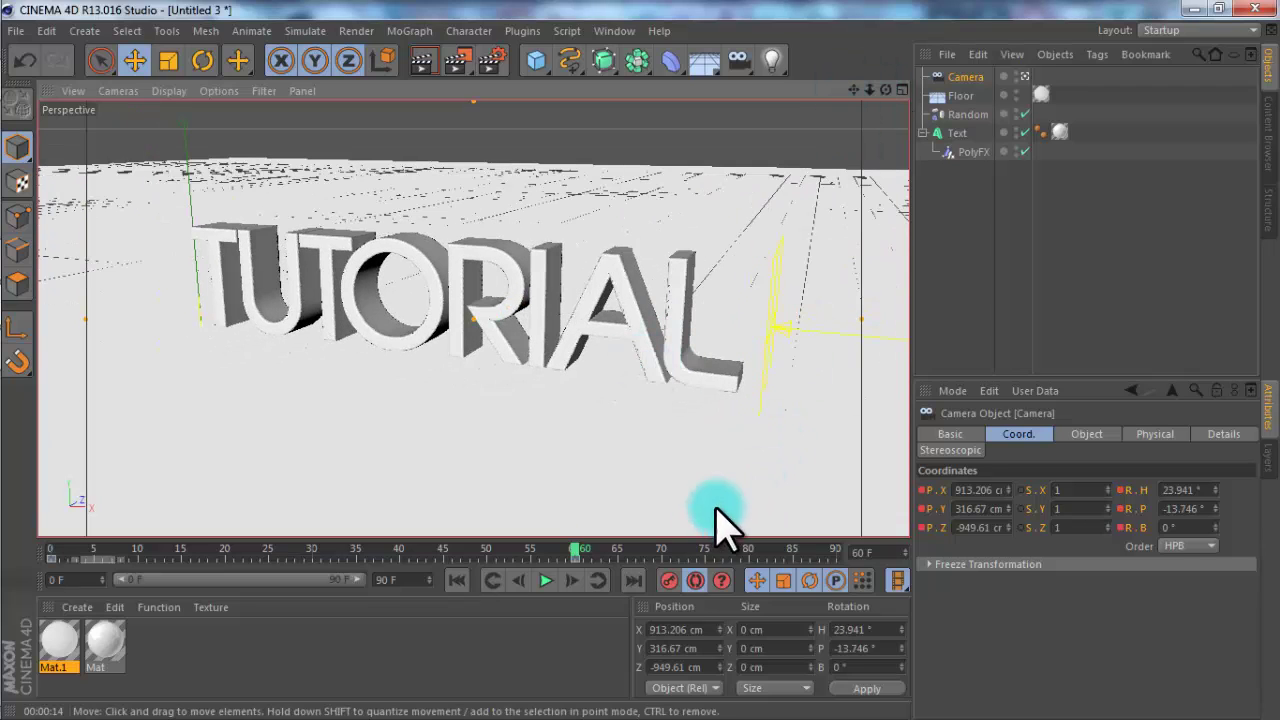
pyautogui.click(695, 590)
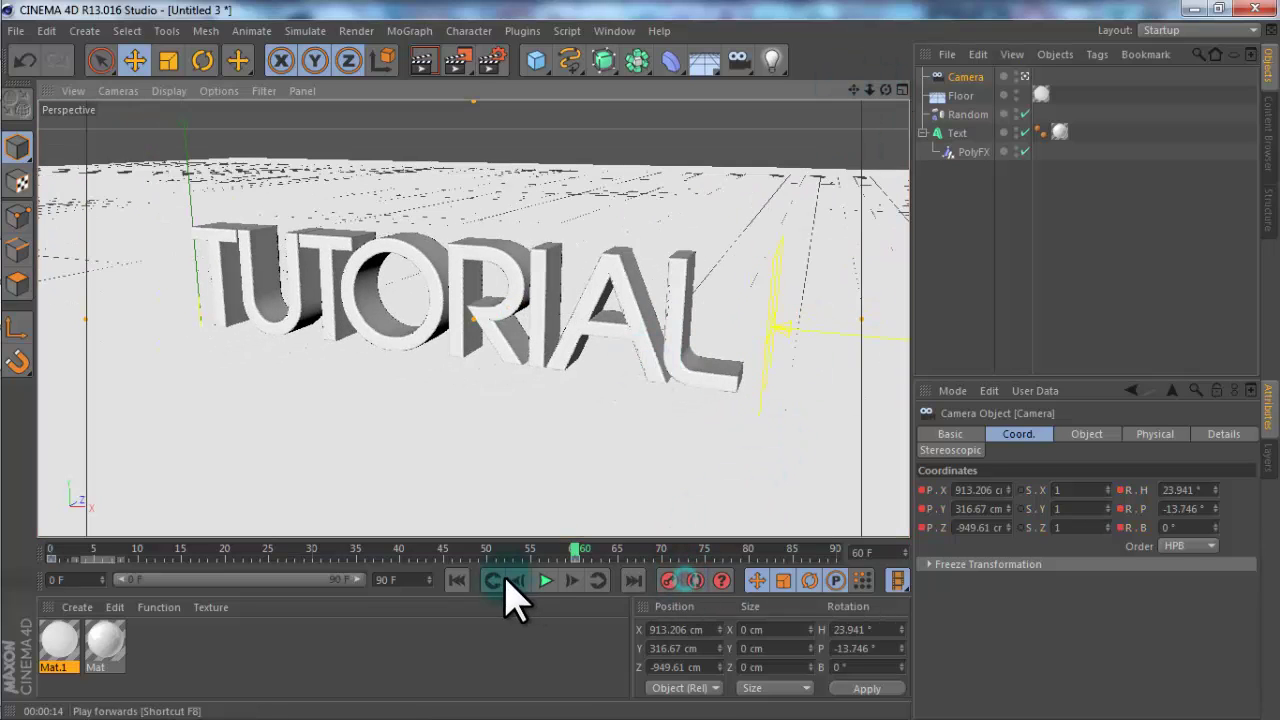
# Play the camera animation from the start, then scrub to frame 40 and frame 33.
pyautogui.click(457, 580)
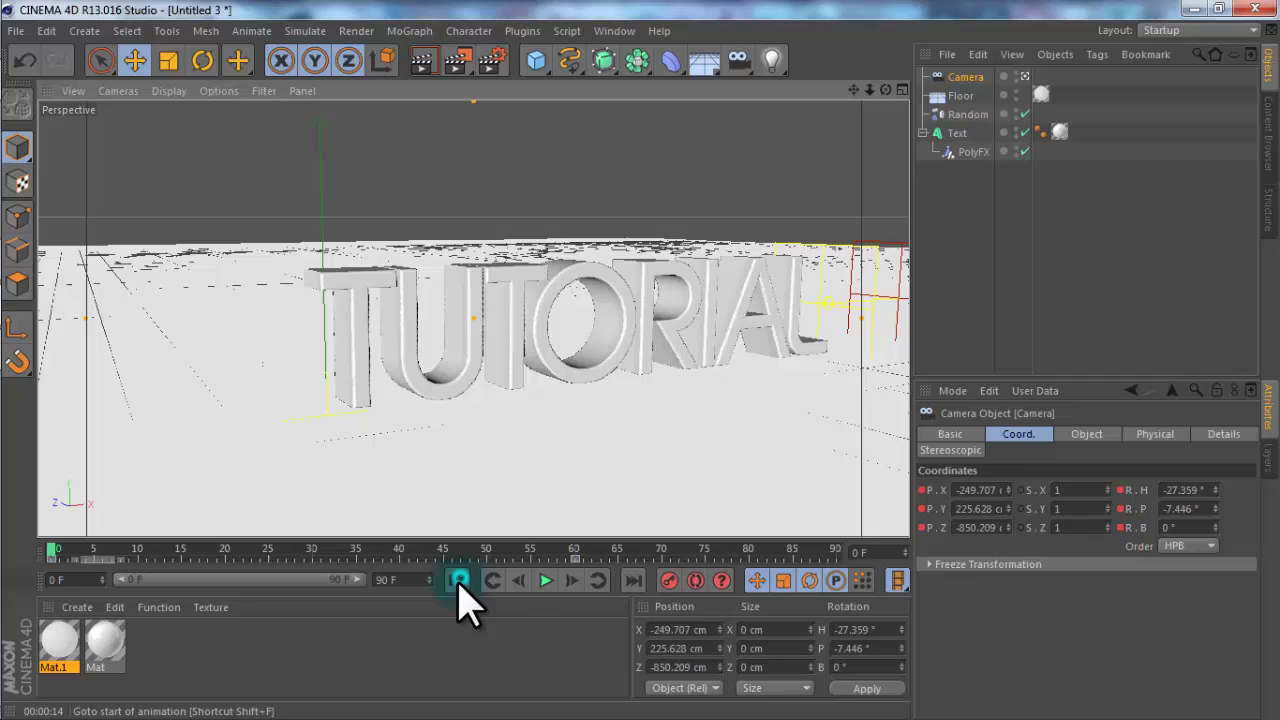
pyautogui.click(547, 581)
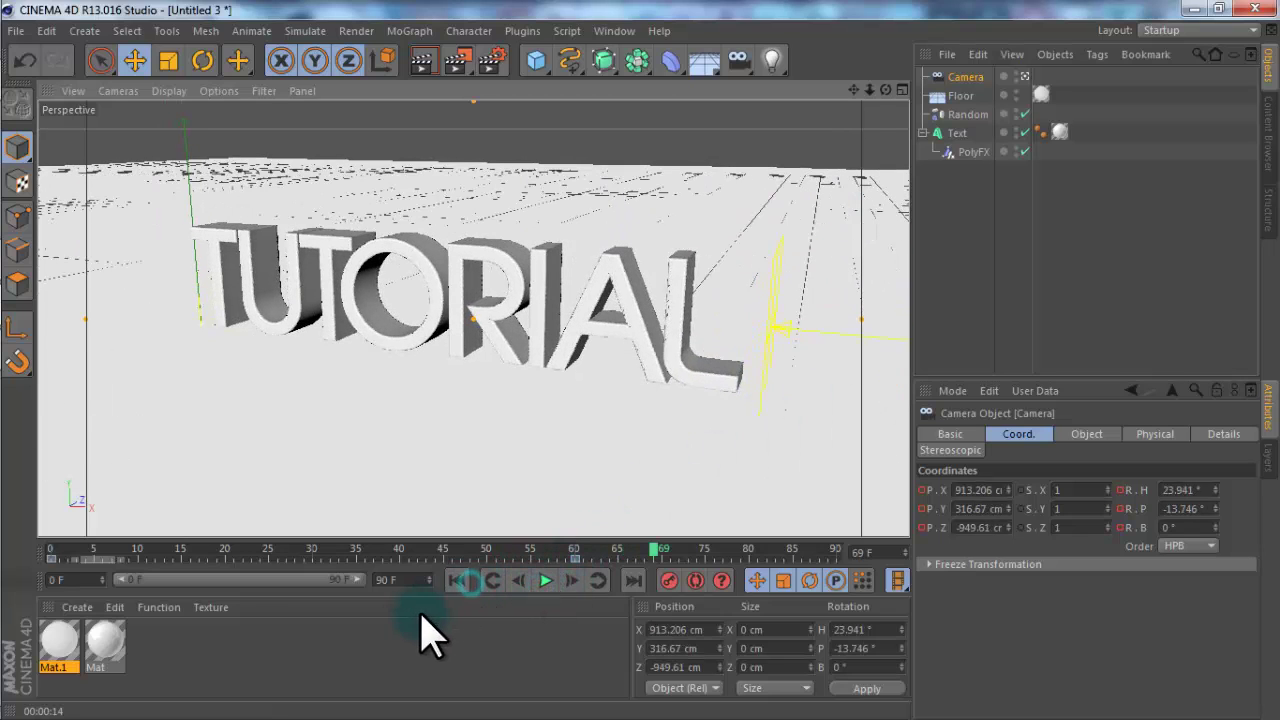
pyautogui.click(452, 584)
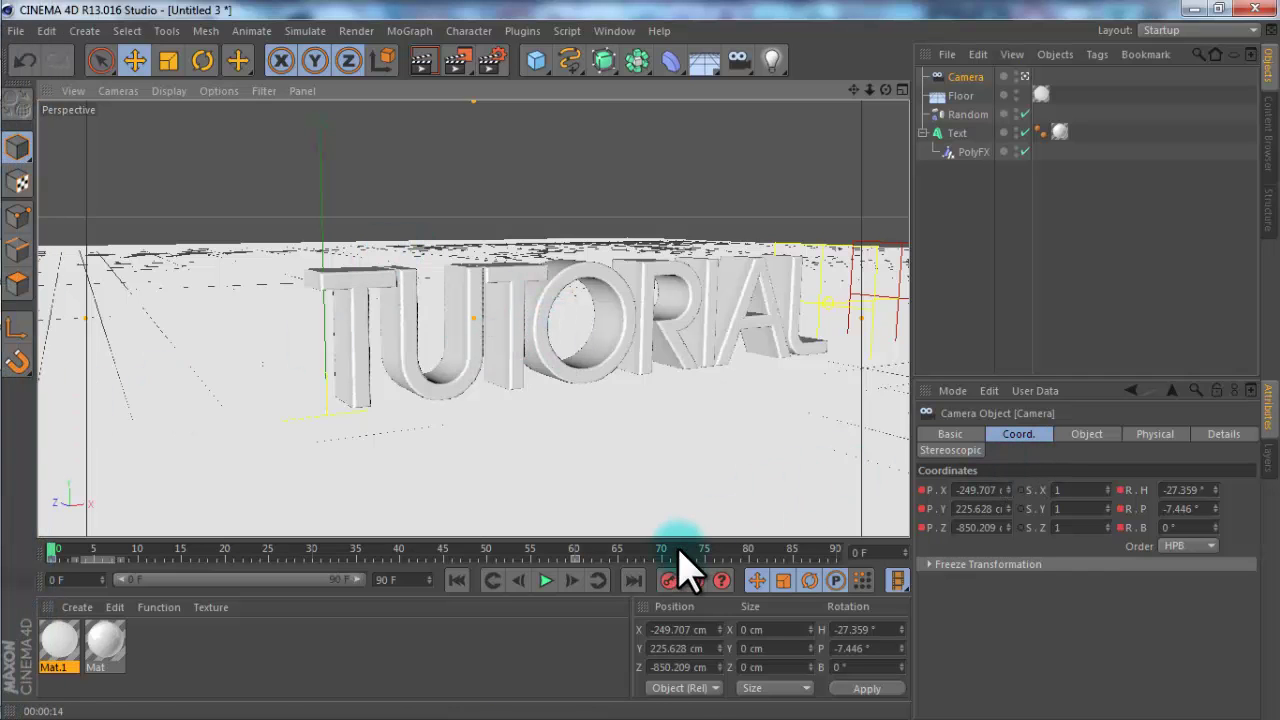
pyautogui.moveTo(76, 548); pyautogui.dragTo(686, 570)
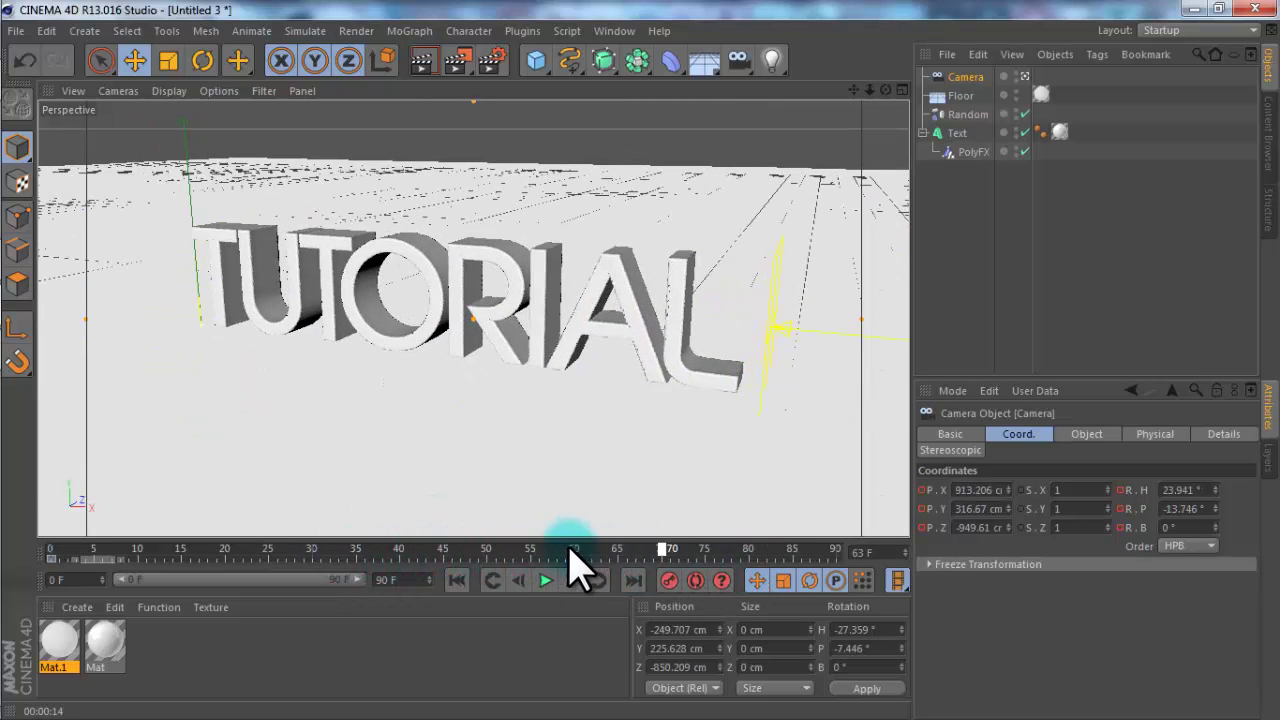
pyautogui.moveTo(570, 548); pyautogui.dragTo(51, 547)
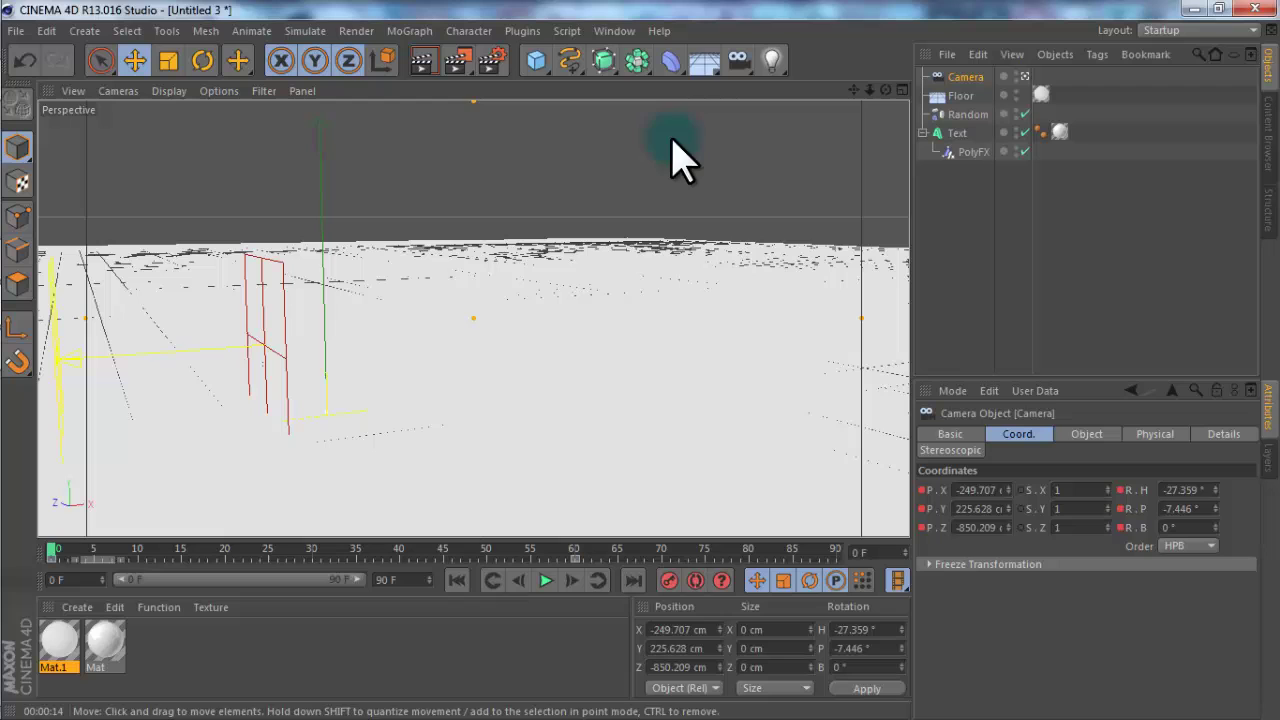
pyautogui.moveTo(241, 553); pyautogui.dragTo(343, 552)
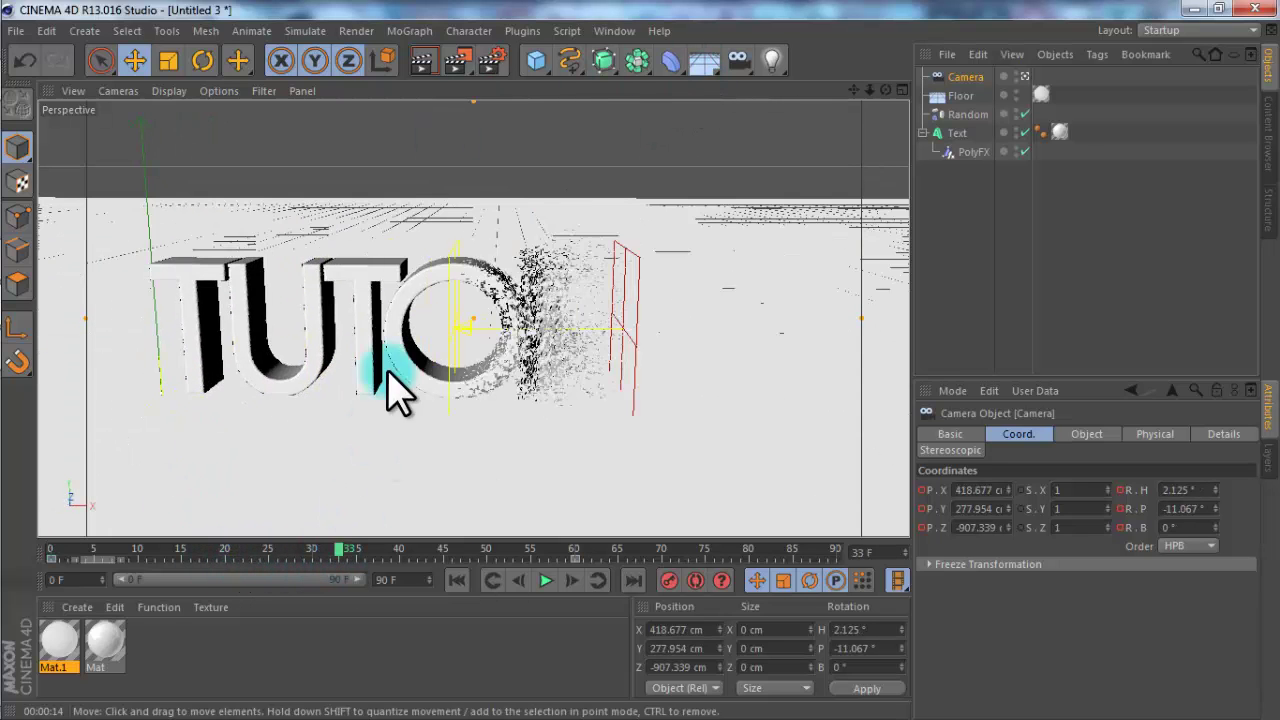
# Render a test frame at frame 33, then select the Mat material.
pyautogui.click(424, 64)
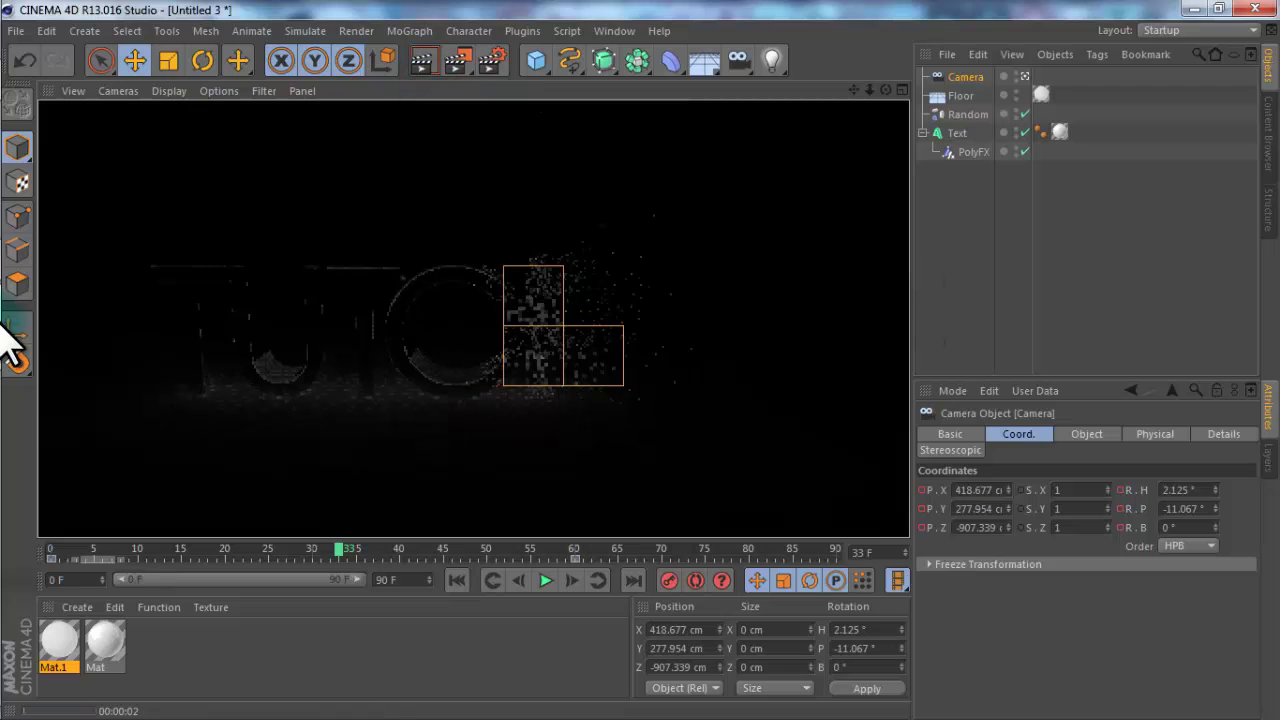
pyautogui.click(8, 355)
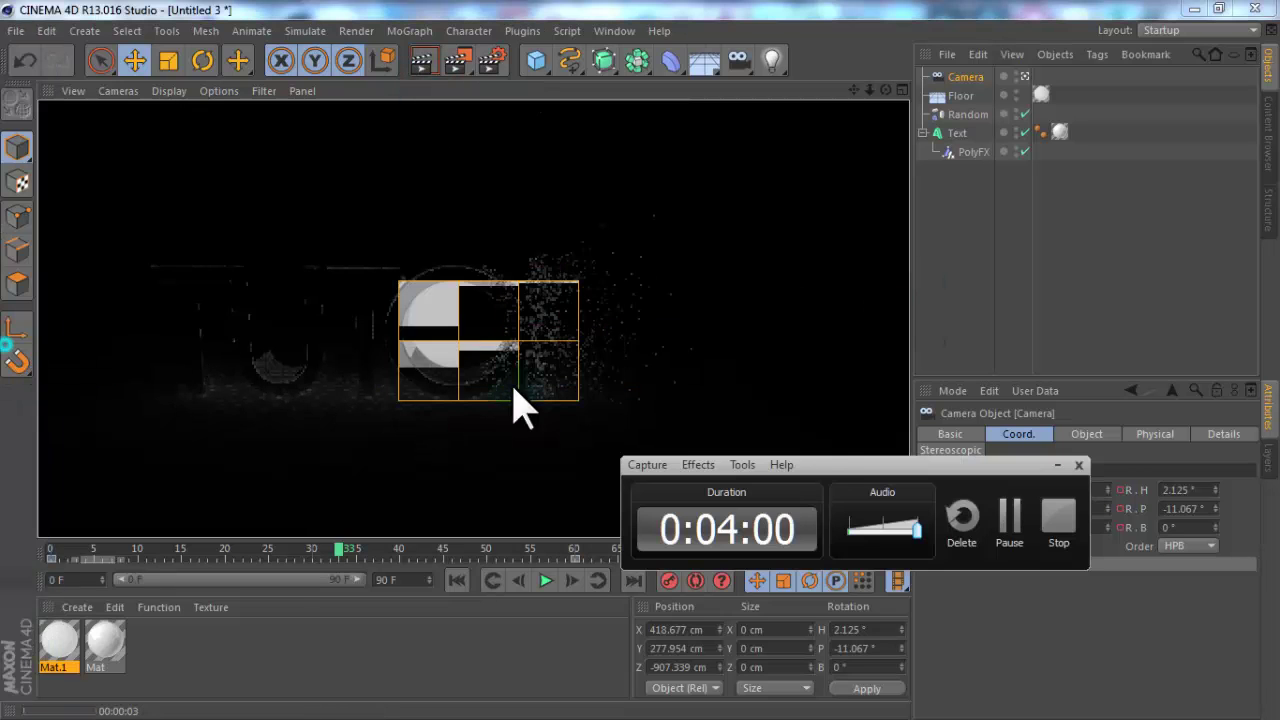
pyautogui.click(1012, 535)
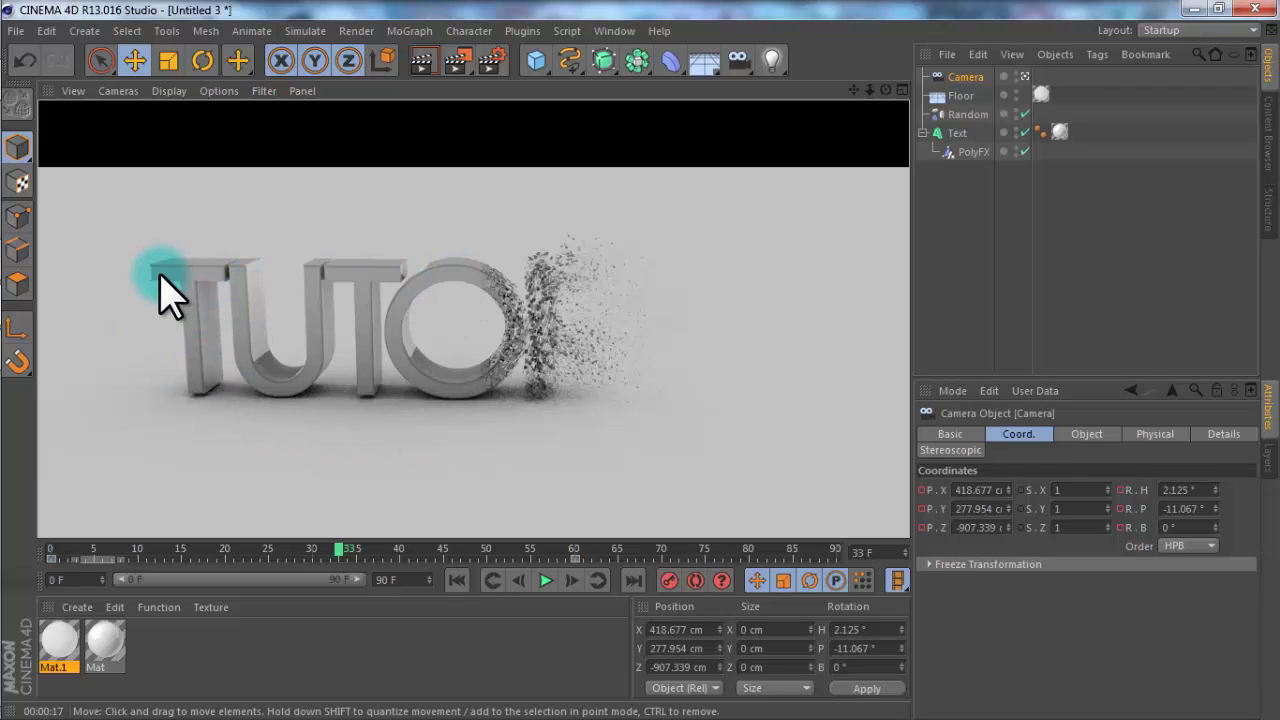
pyautogui.click(80, 608)
pyautogui.click(205, 650)
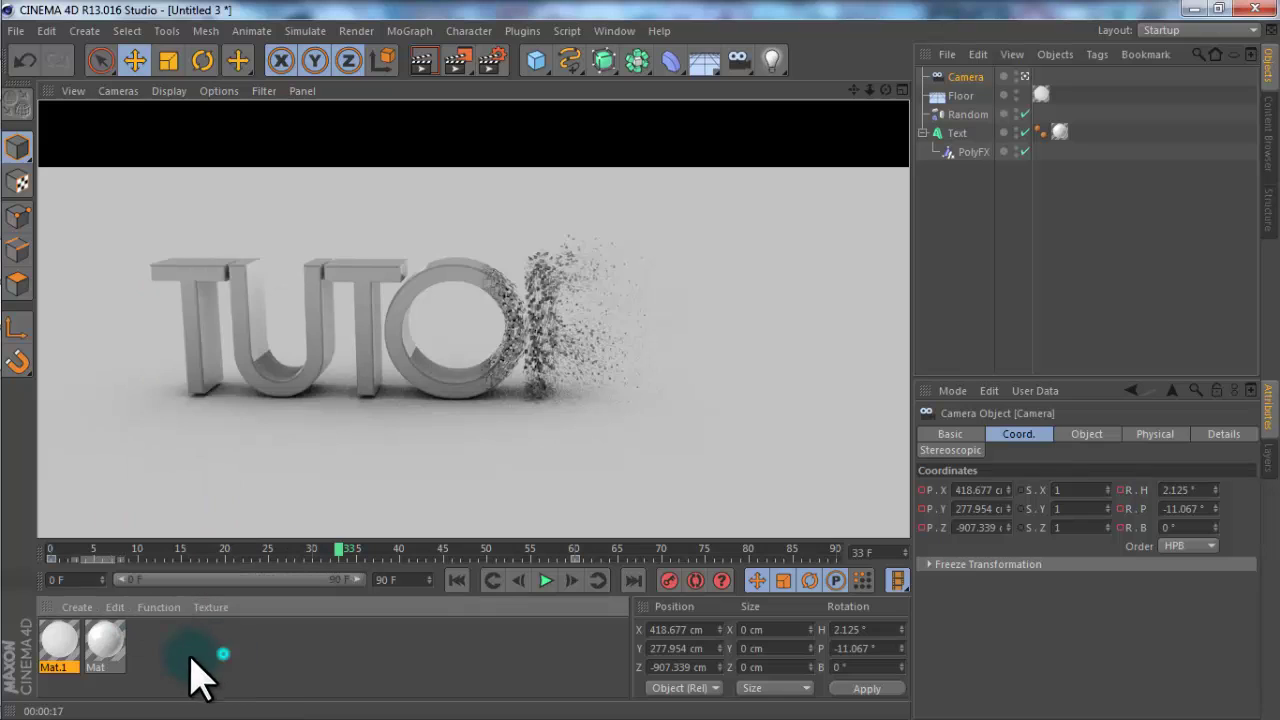
pyautogui.click(105, 643)
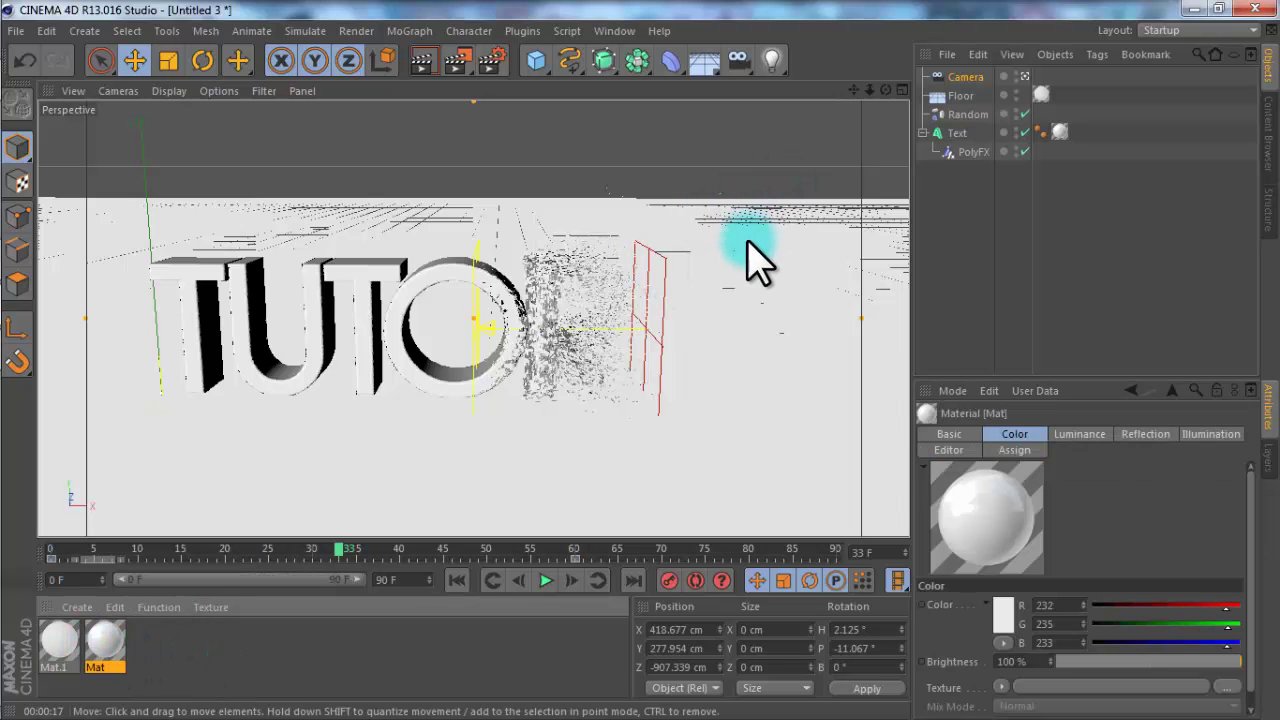
# Duplicate the Mat material and make the copy near-black with Luminance disabled.
pyautogui.hotkey('ctrl', 'c')
pyautogui.hotkey('ctrl', 'v')
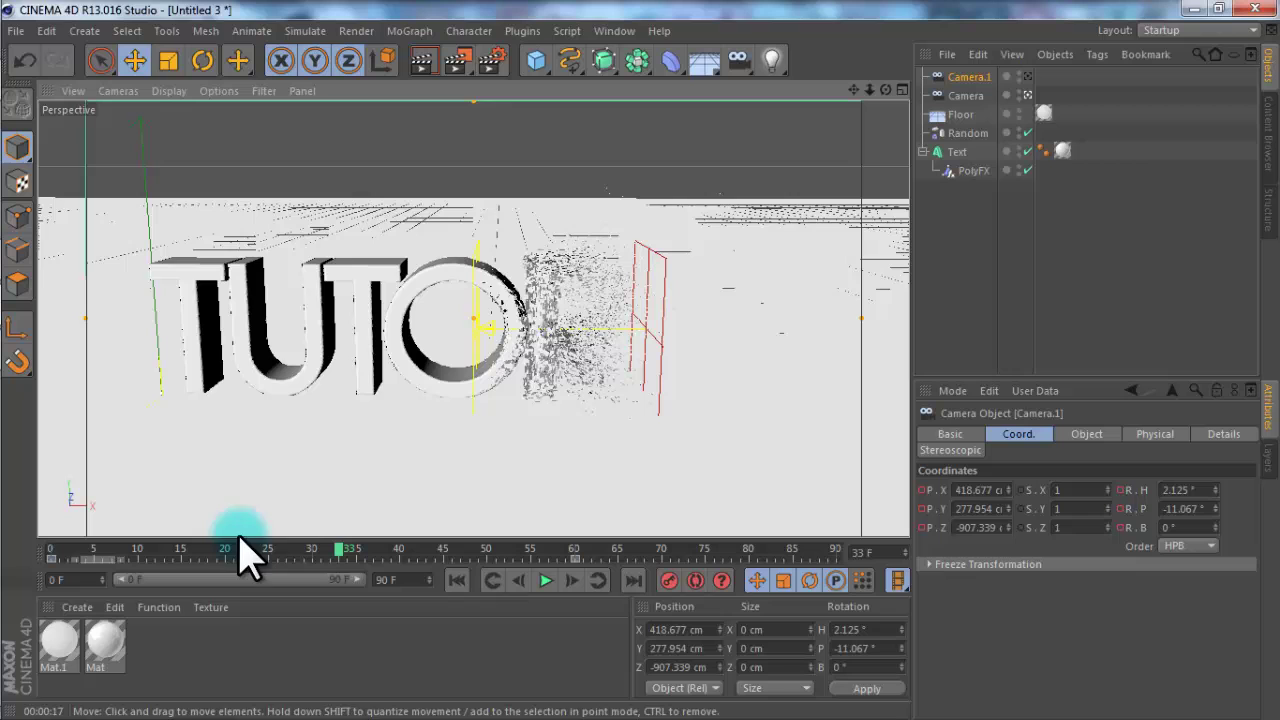
pyautogui.click(104, 645)
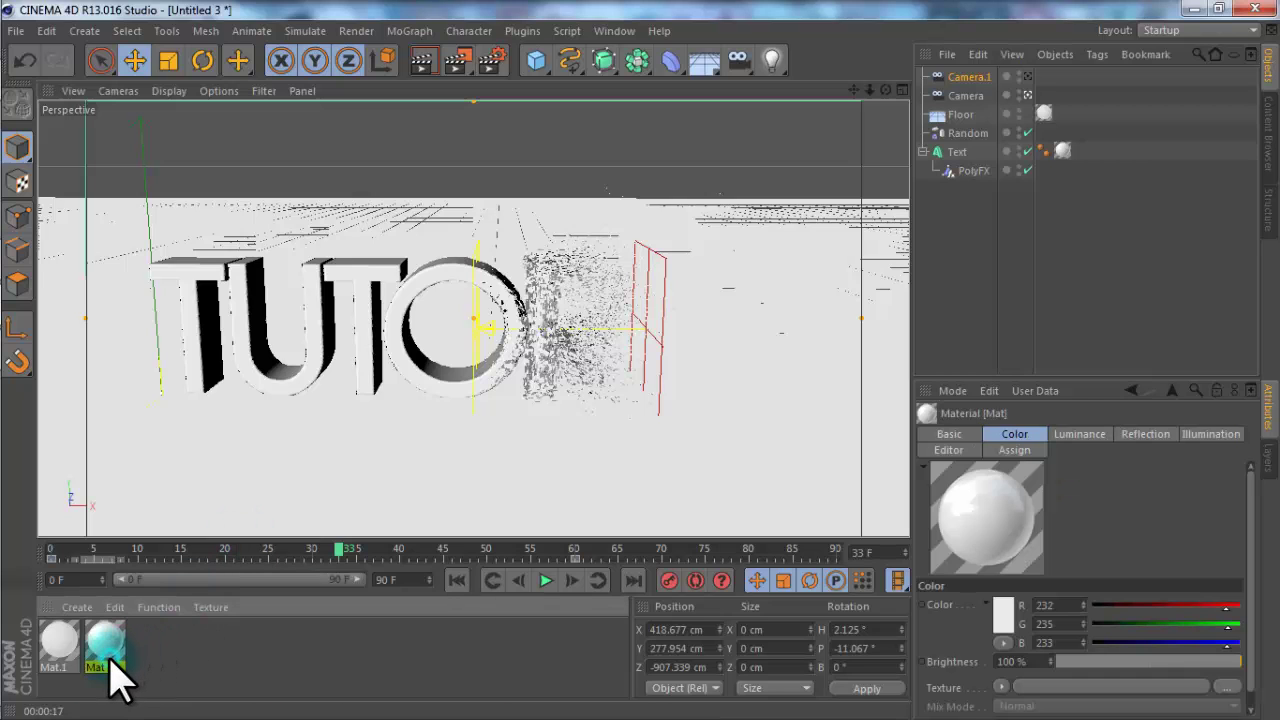
pyautogui.hotkey('ctrl', 'c')
pyautogui.hotkey('ctrl', 'v')
pyautogui.doubleClick(58, 640)
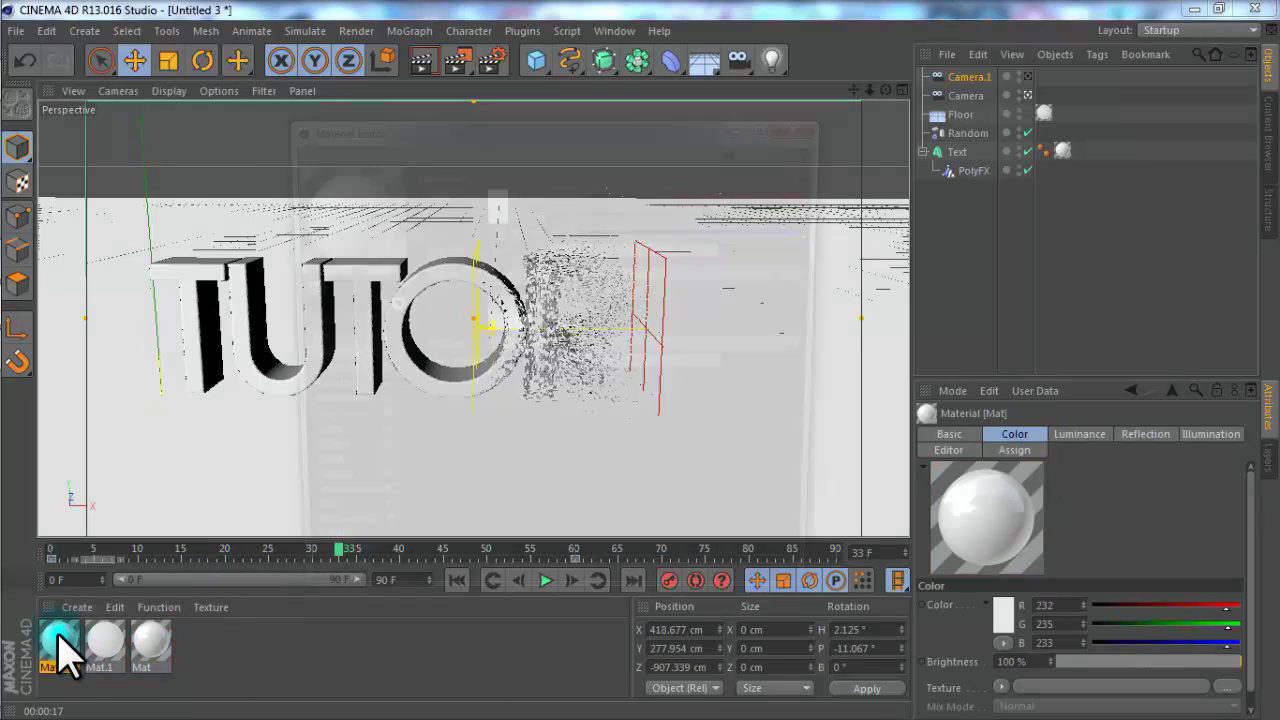
pyautogui.click(339, 324)
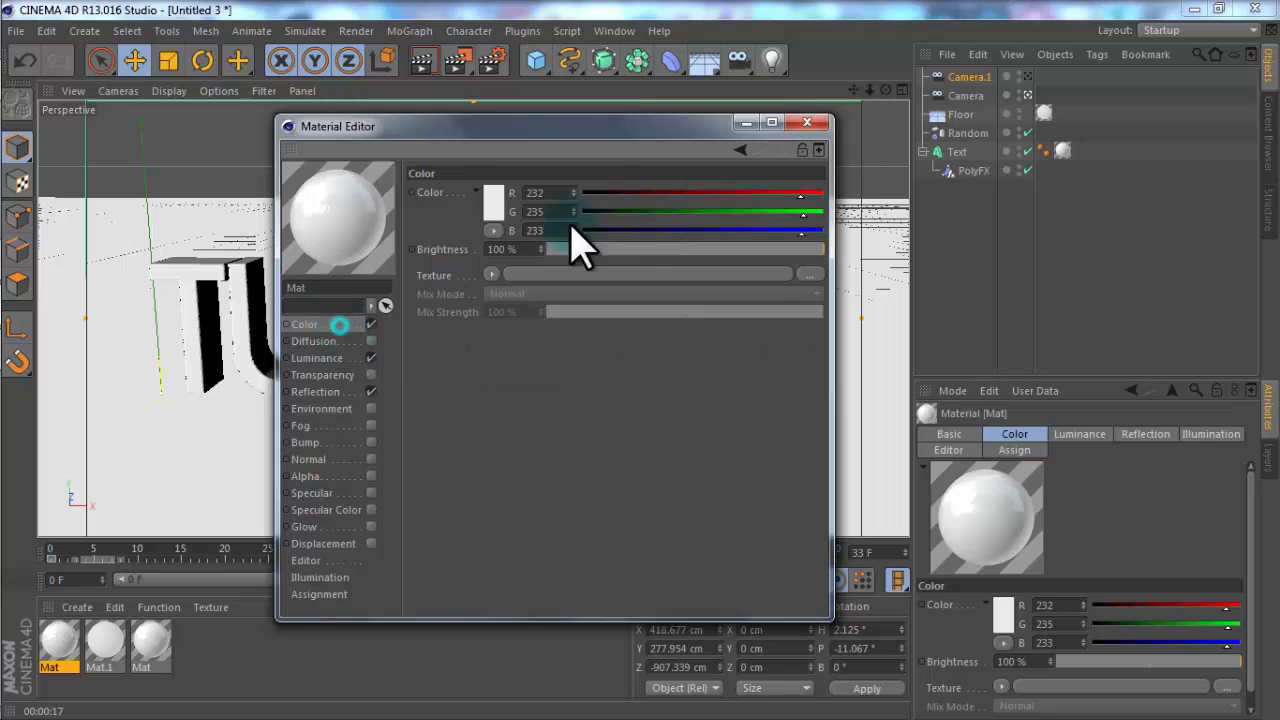
pyautogui.click(627, 191)
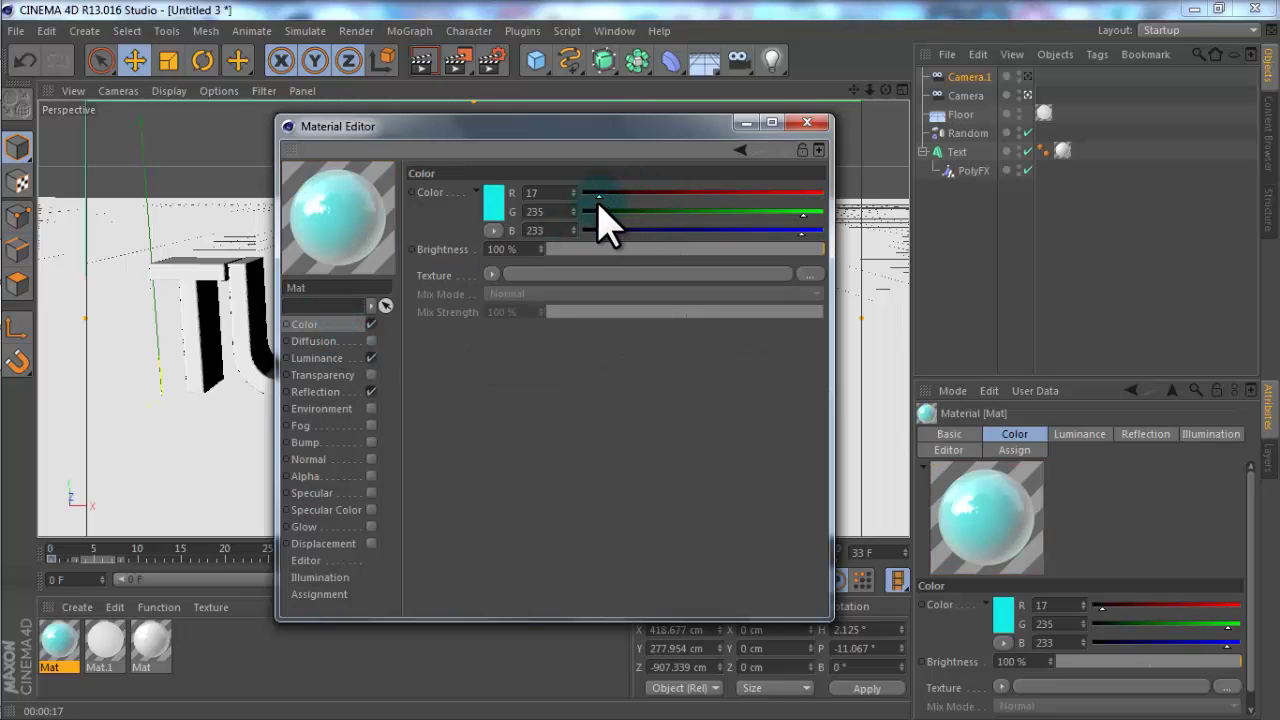
pyautogui.click(598, 211)
pyautogui.click(598, 230)
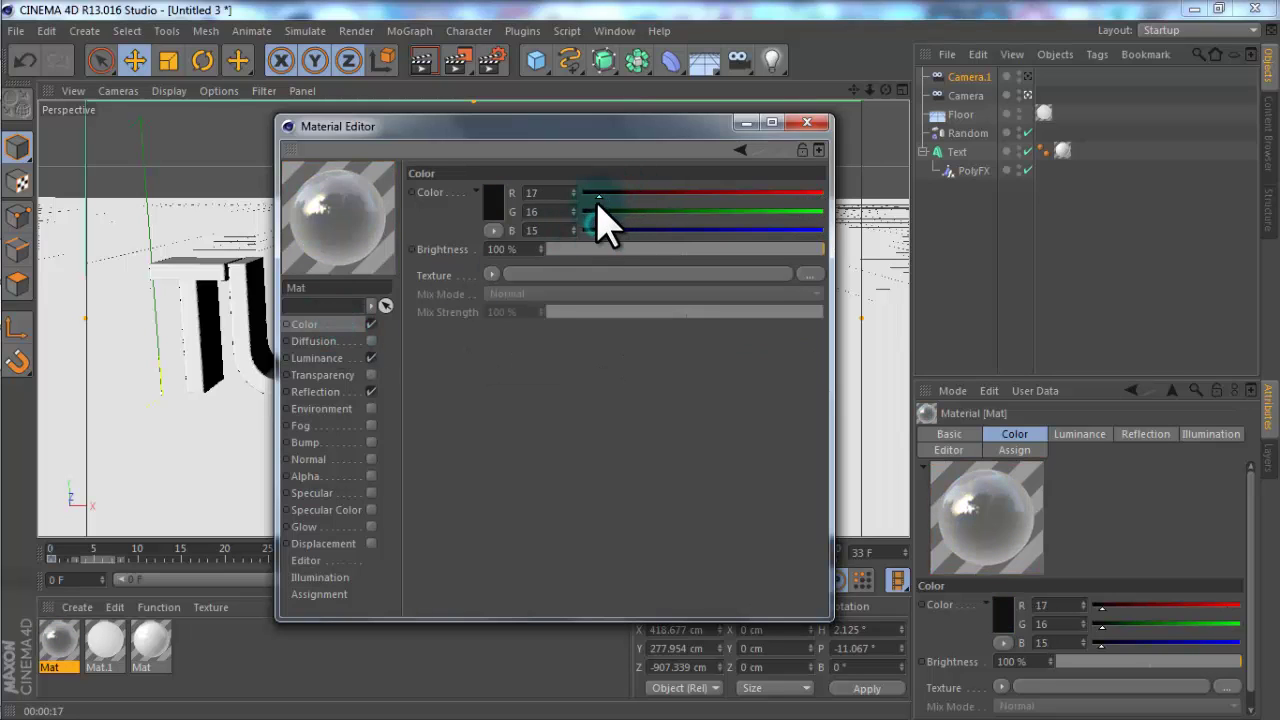
pyautogui.click(371, 358)
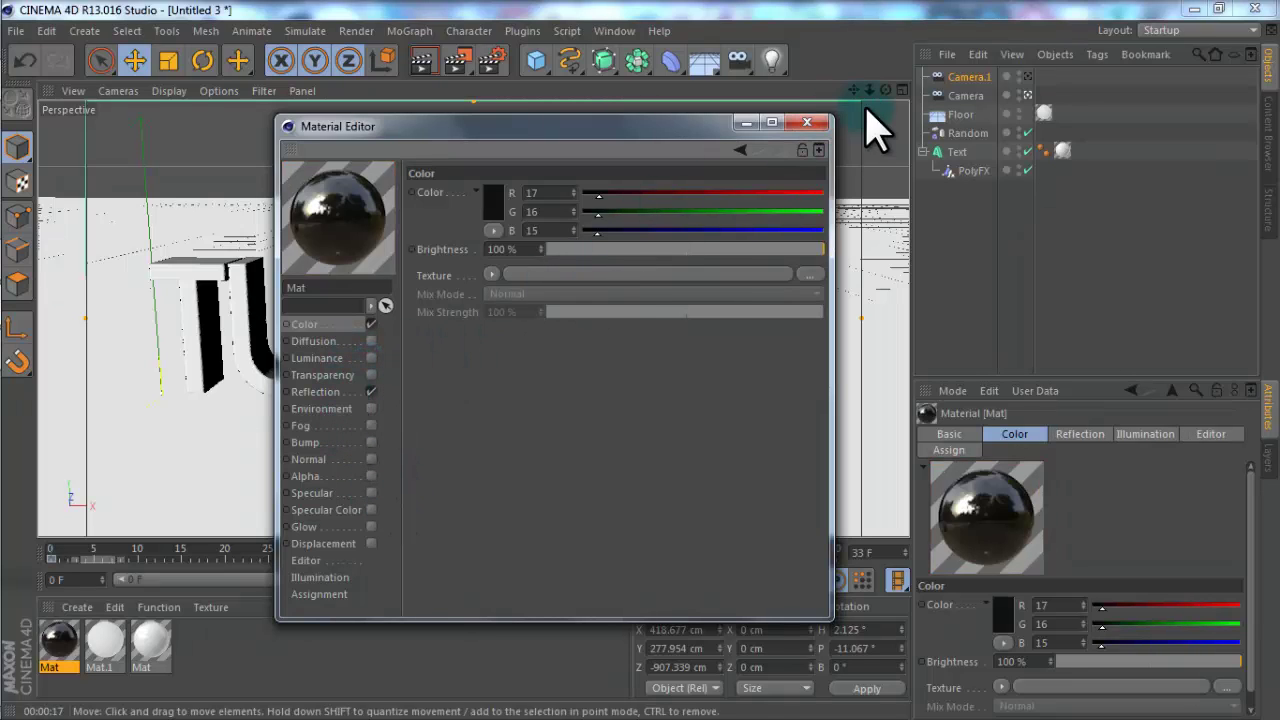
# Apply the black material to the Text object on selection R2 and preview-render.
pyautogui.moveTo(62, 640); pyautogui.dragTo(958, 152)
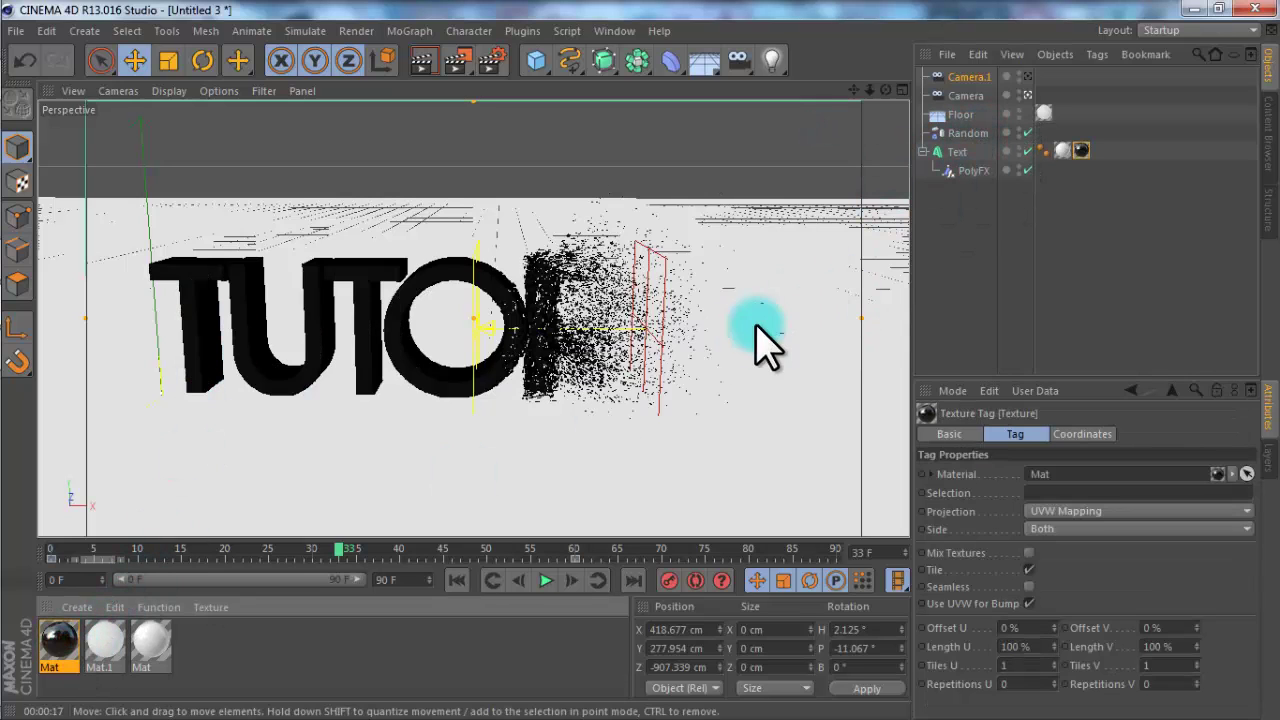
pyautogui.click(1060, 491)
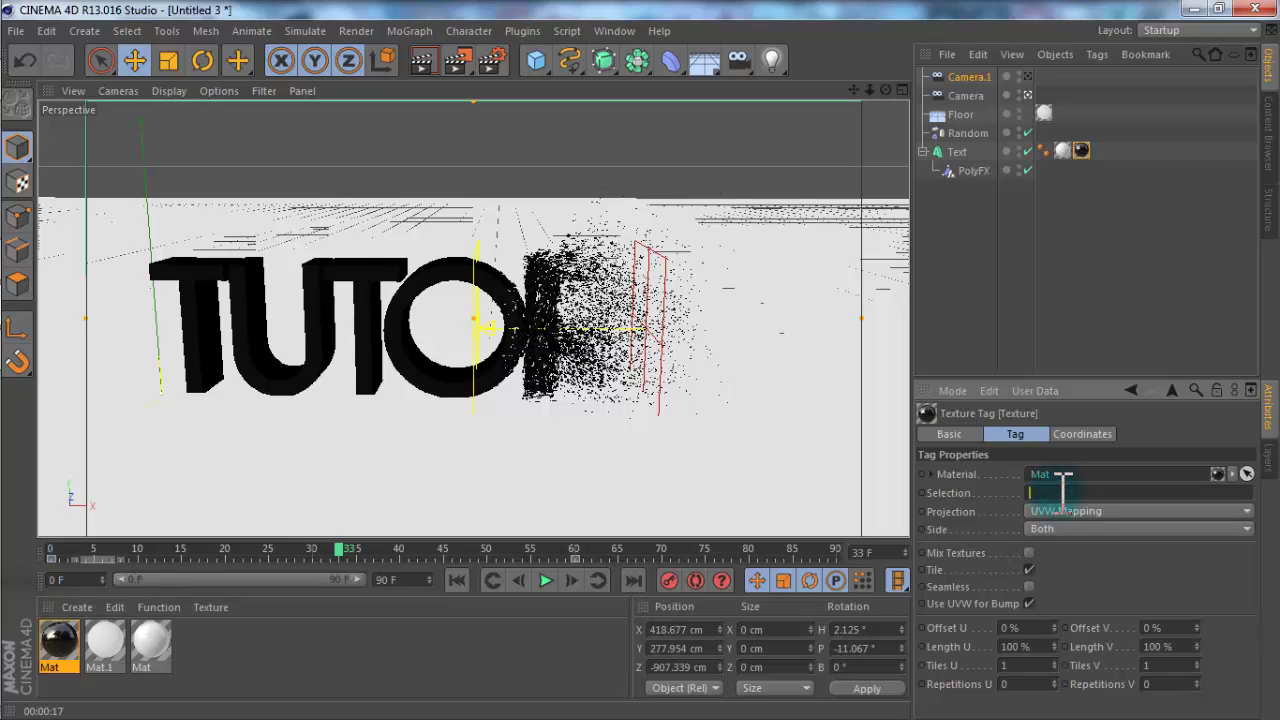
pyautogui.write('R2')
pyautogui.click(1105, 590)
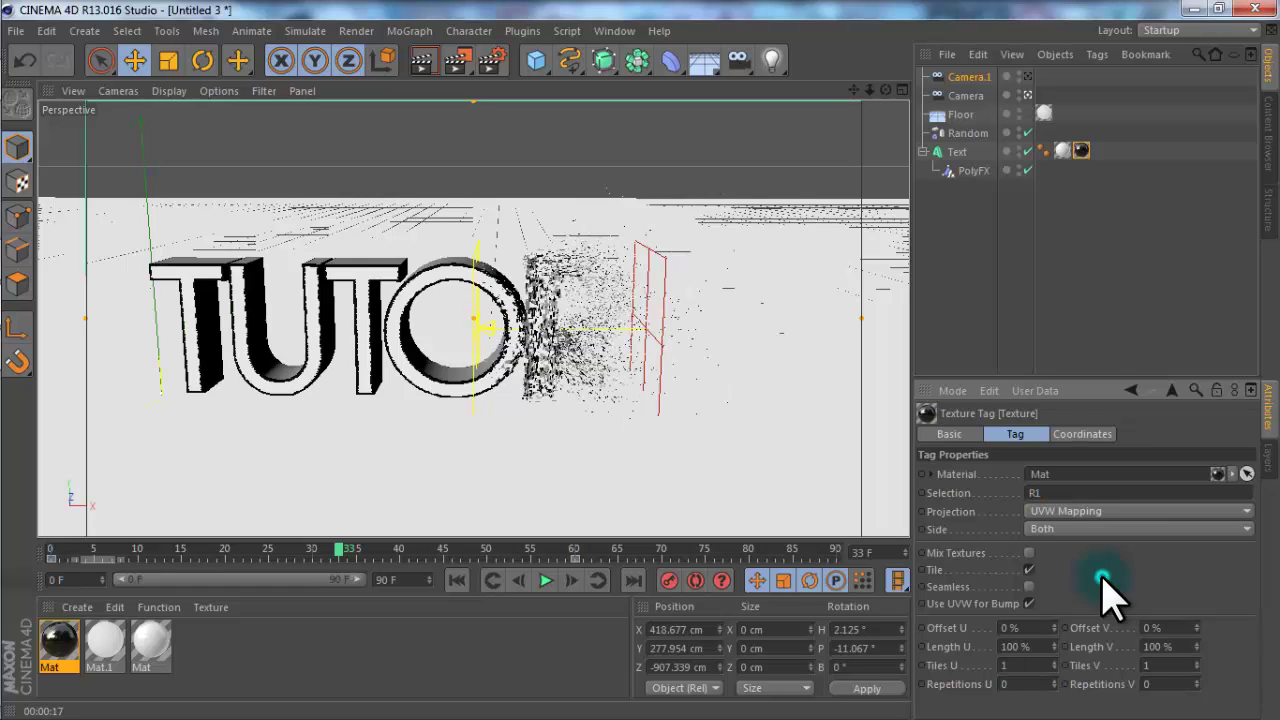
pyautogui.click(424, 64)
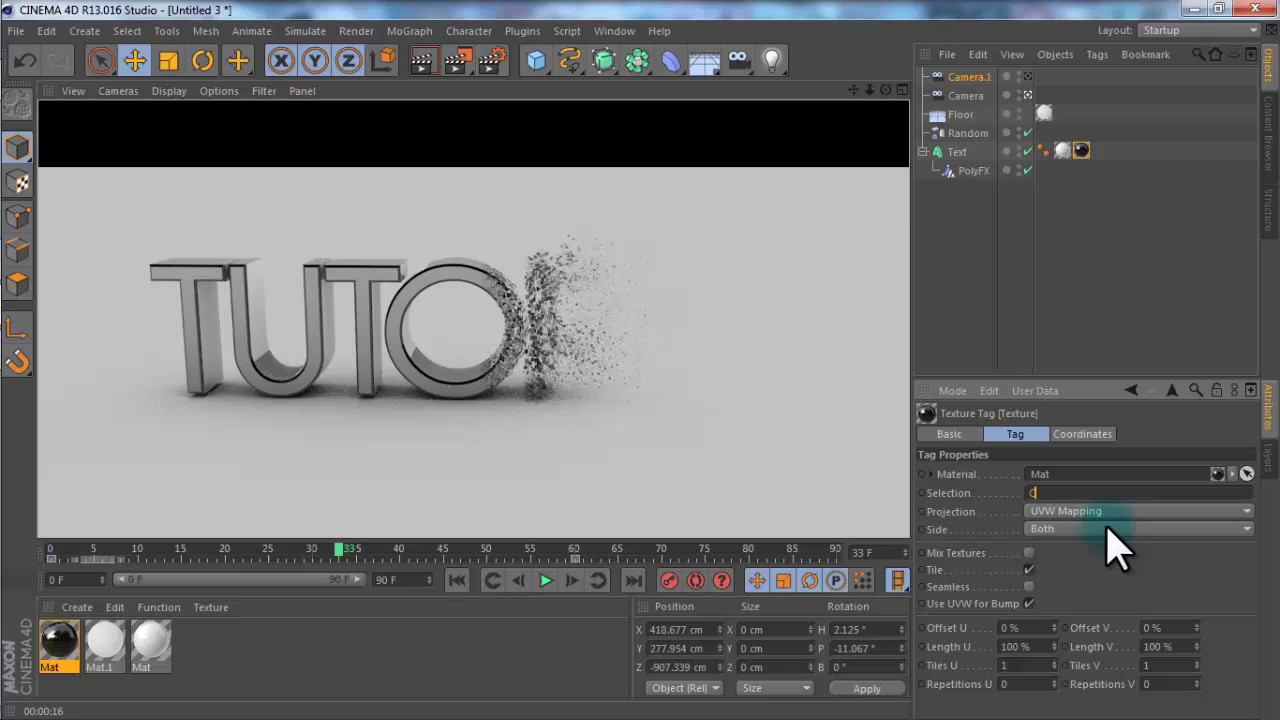
# Confirm C1 as the texture selection and render the viewport to check it.
pyautogui.press('Return')
pyautogui.click(425, 64)
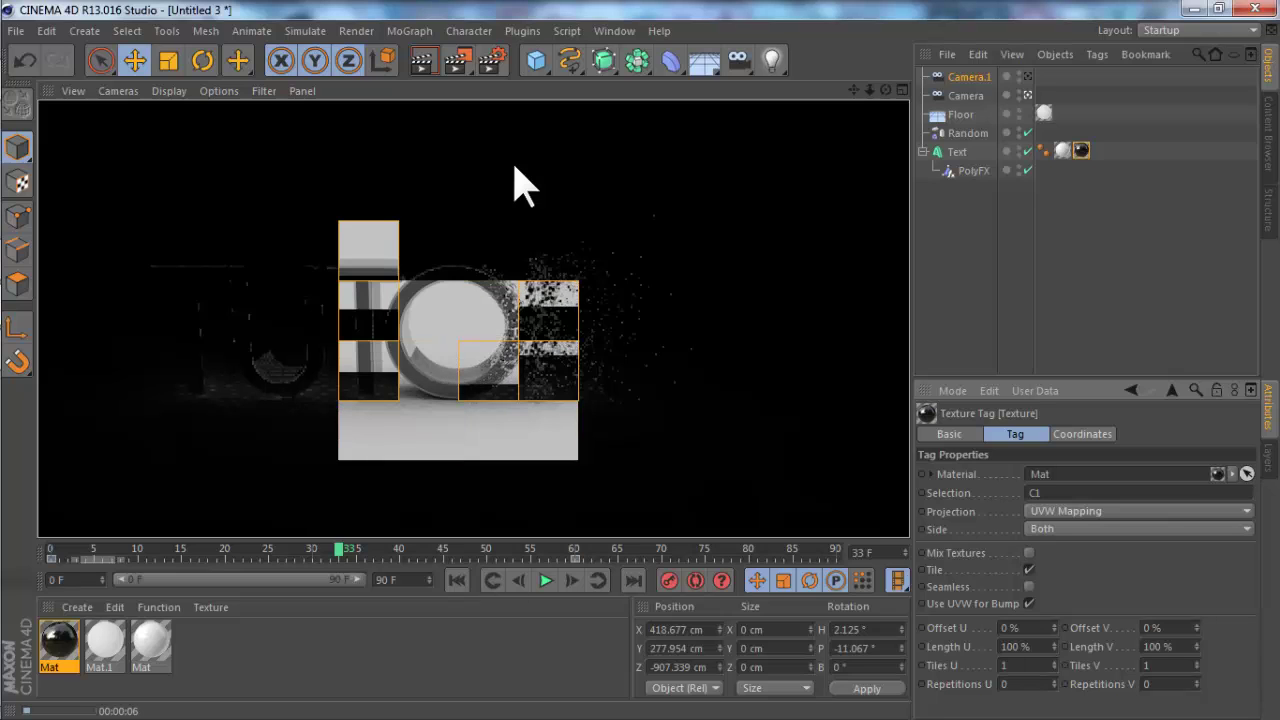
pyautogui.moveTo(17, 271)
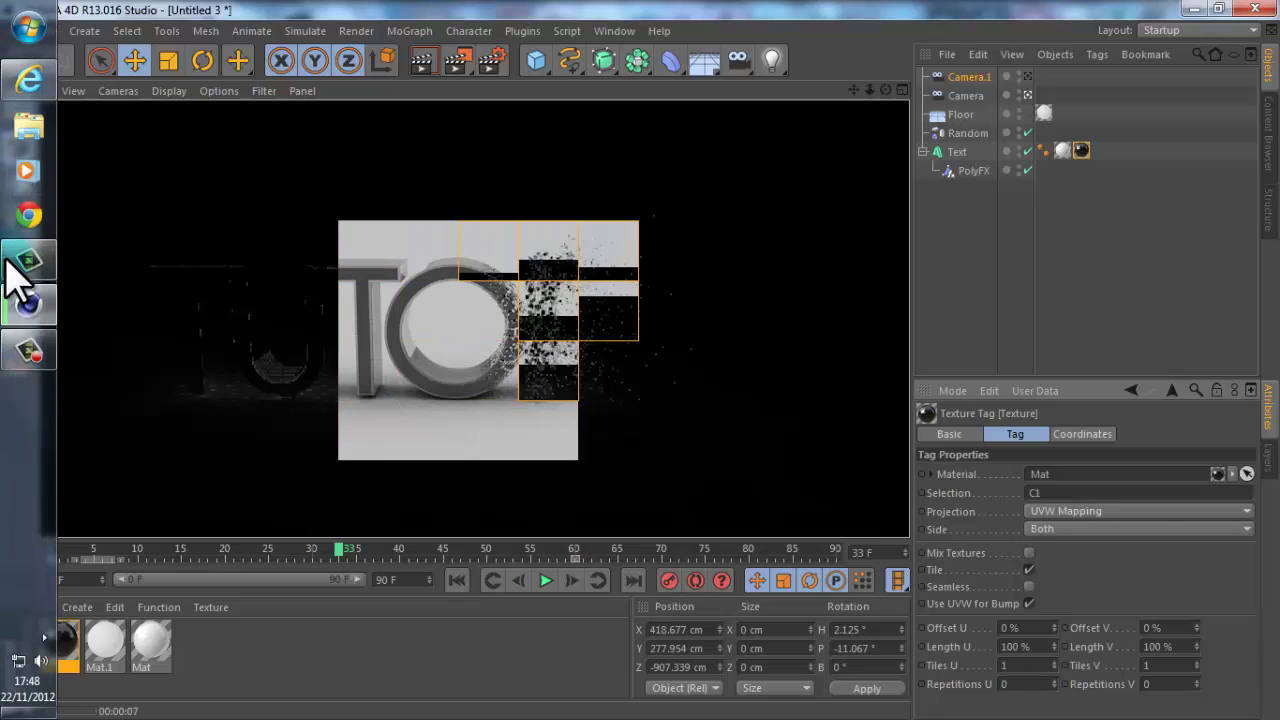
pyautogui.click(30, 352)
pyautogui.click(1009, 520)
pyautogui.click(1023, 509)
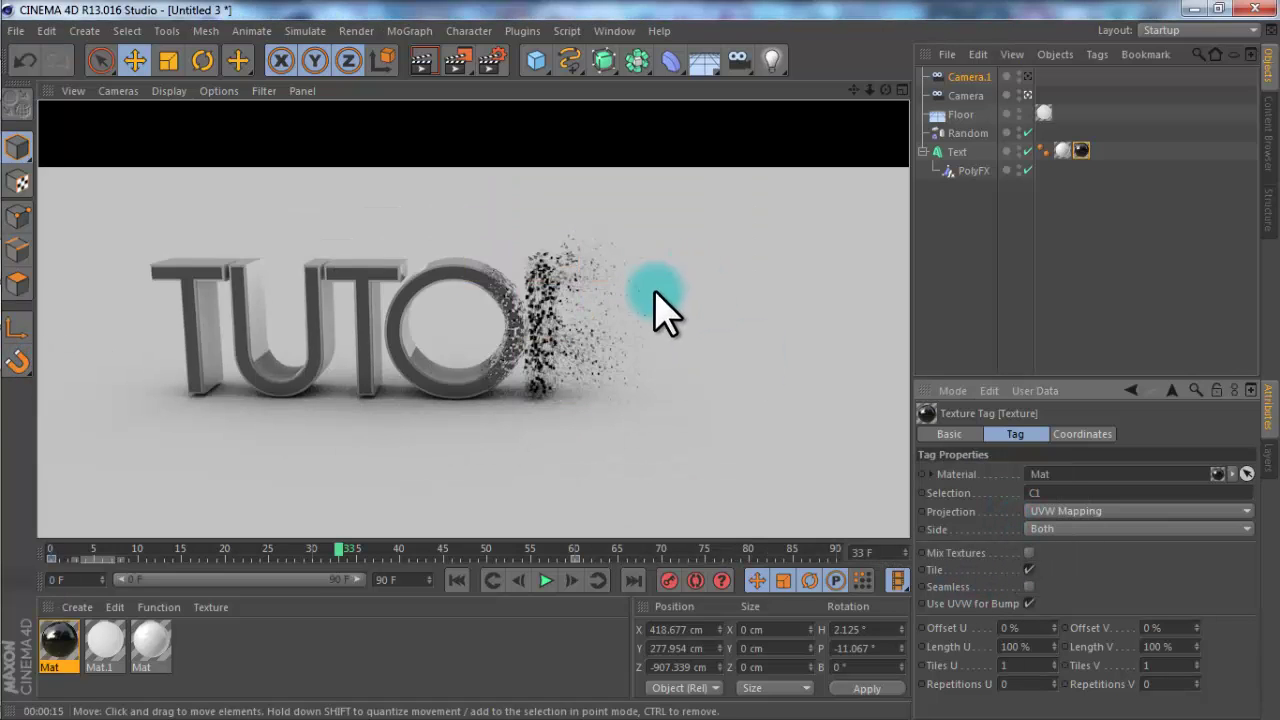
# Clear the C1 value from the Text texture tag's Selection field.
pyautogui.click(1082, 151)
pyautogui.click(1072, 490)
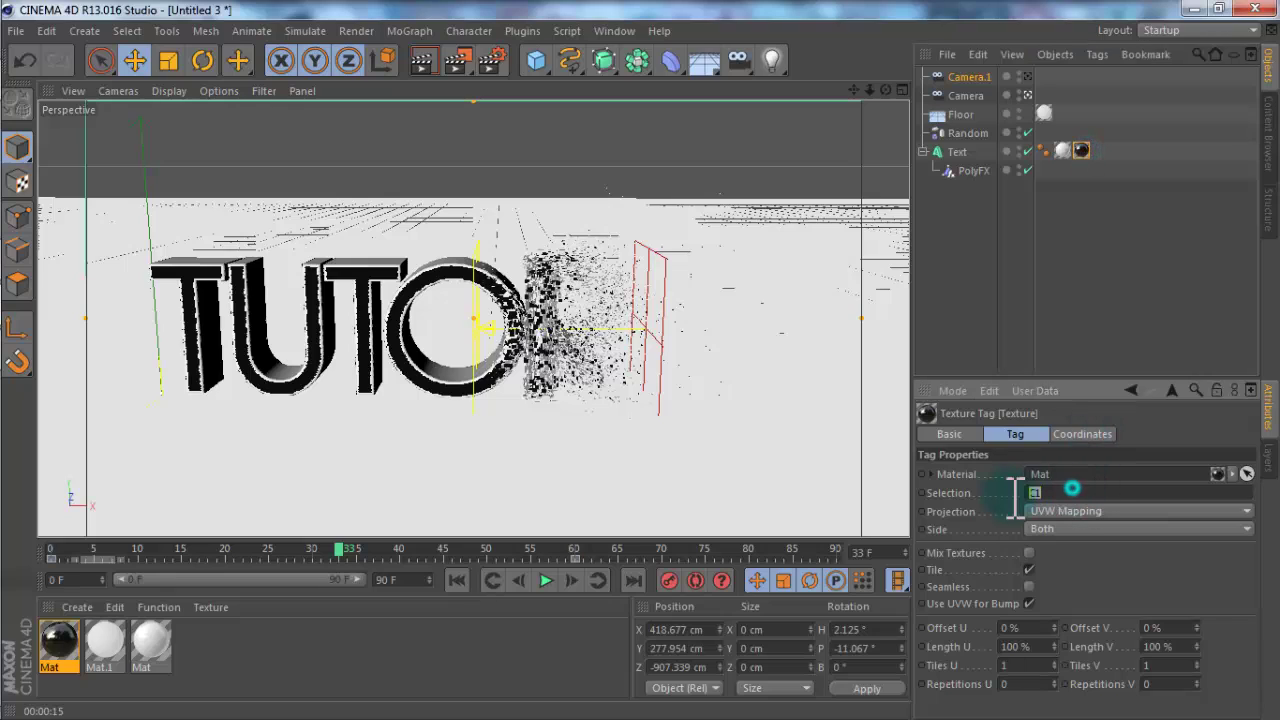
pyautogui.press('BackSpace')
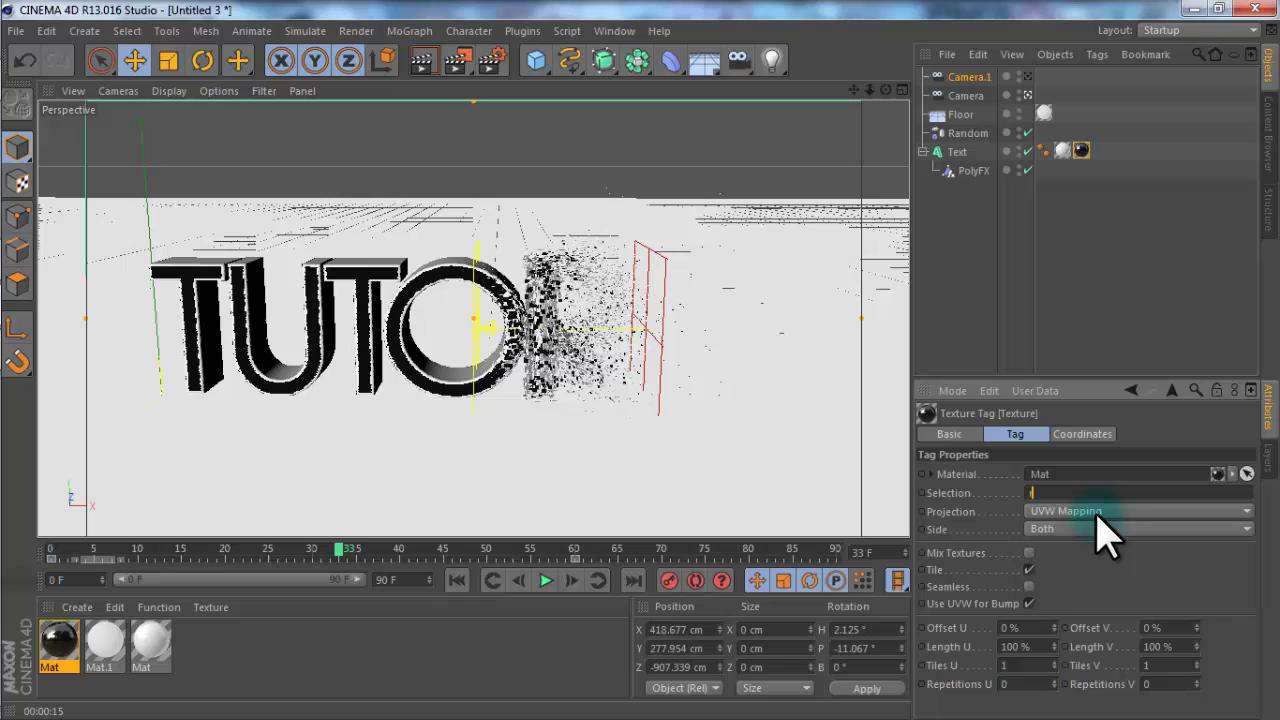
# Set the texture selection to R1 and raise Global Illumination samples and record density to Medium.
pyautogui.write('R1')
pyautogui.press('Return')
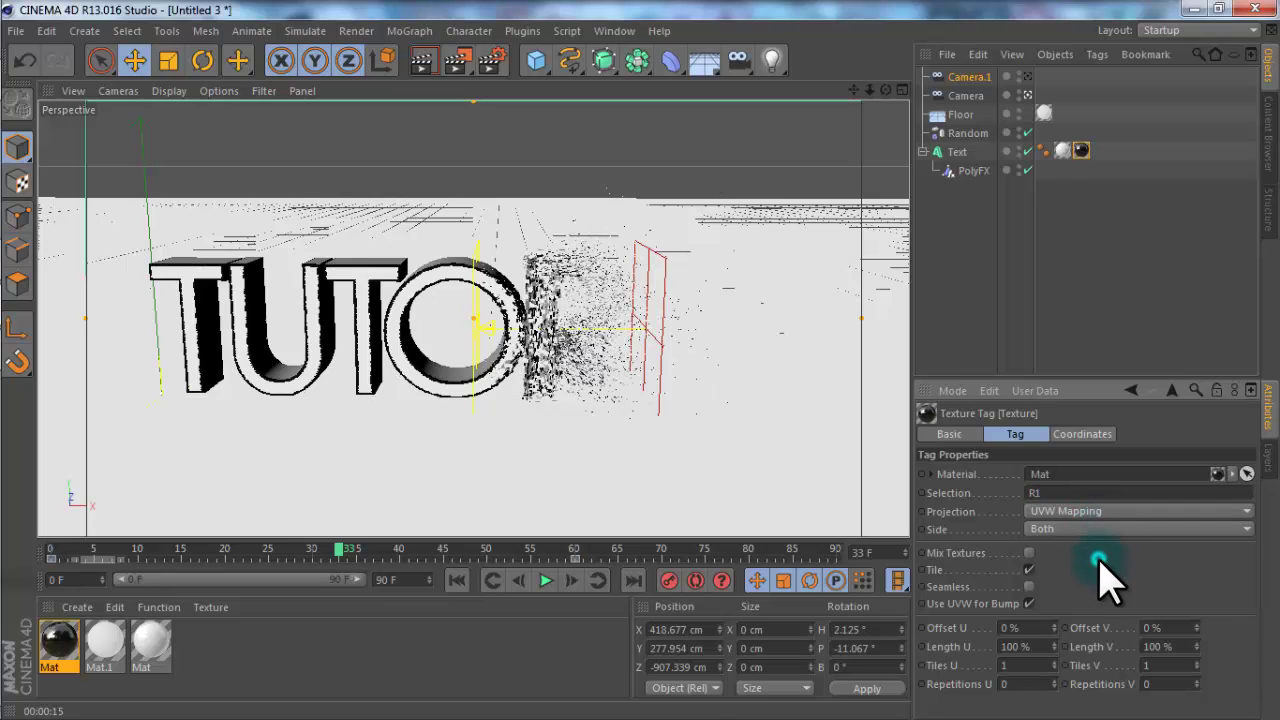
pyautogui.click(489, 63)
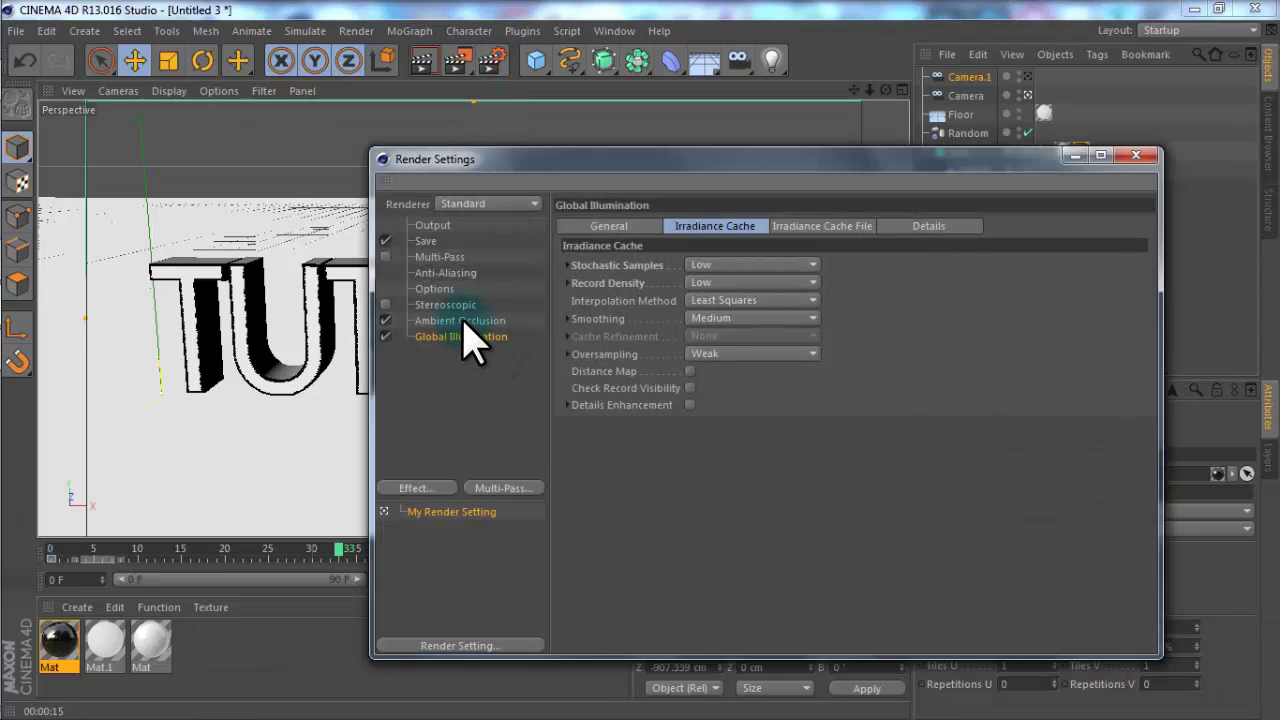
pyautogui.click(461, 320)
pyautogui.click(460, 337)
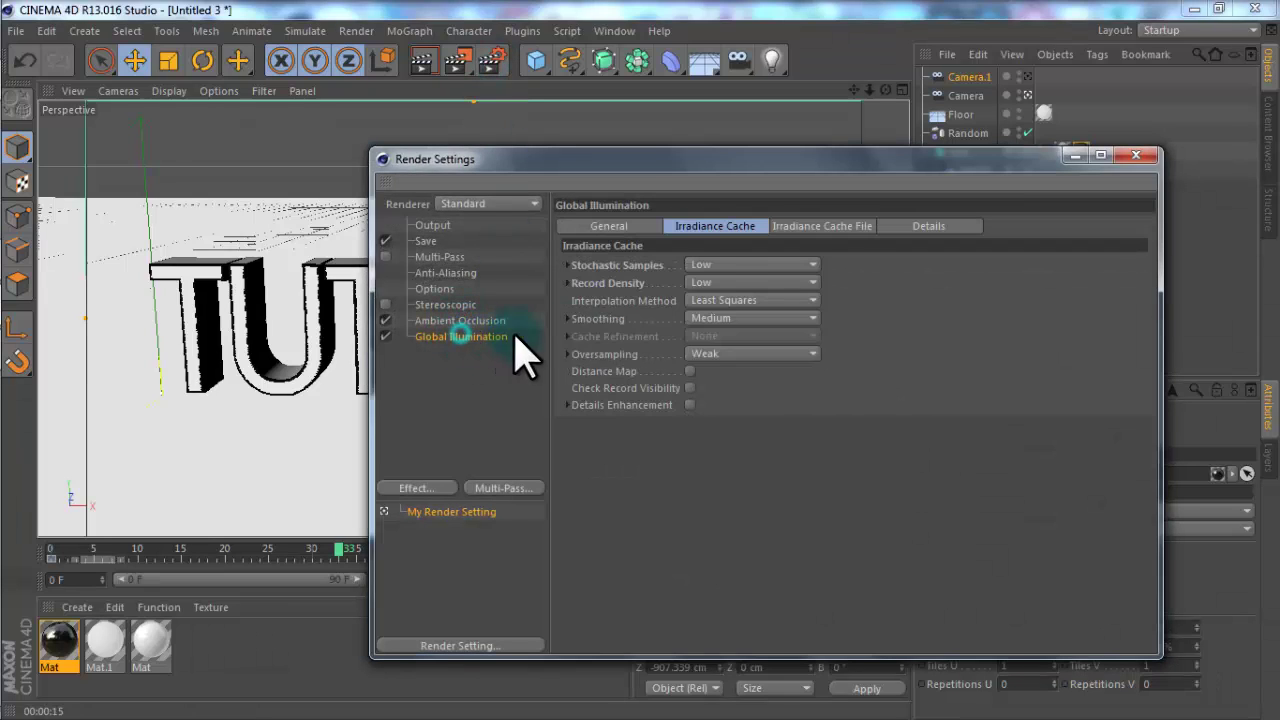
pyautogui.click(706, 266)
pyautogui.click(750, 340)
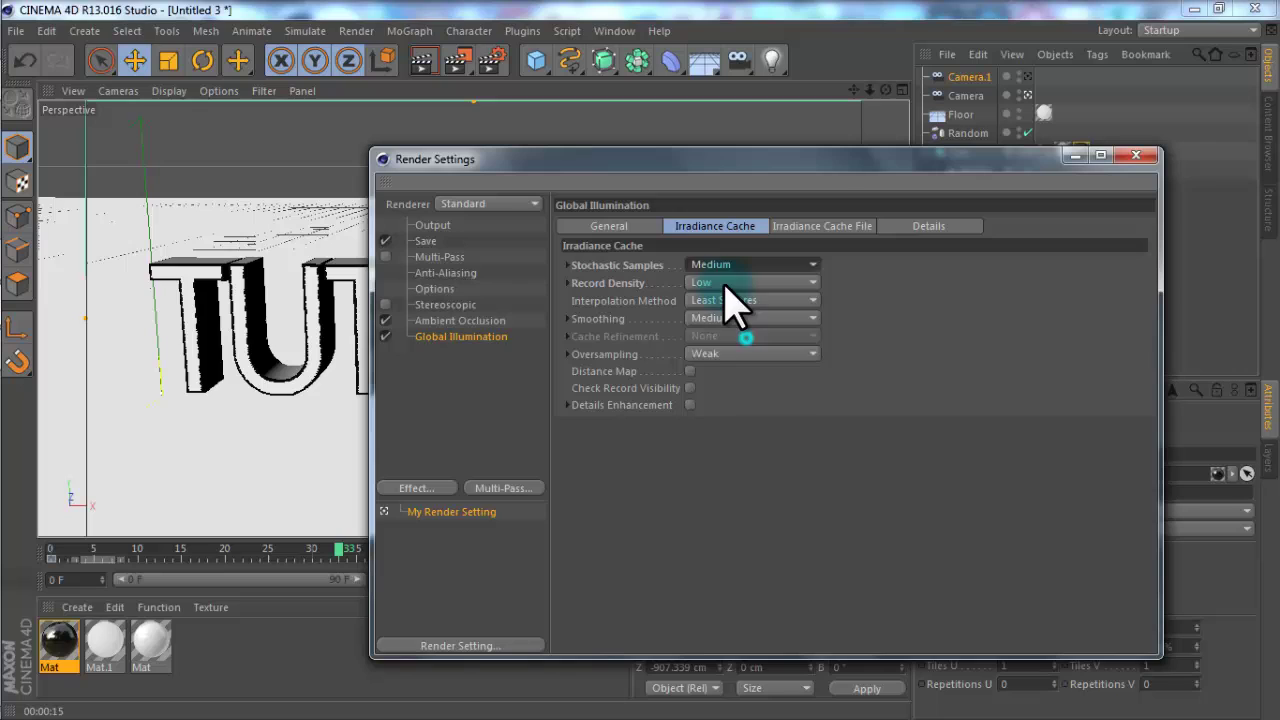
pyautogui.click(740, 284)
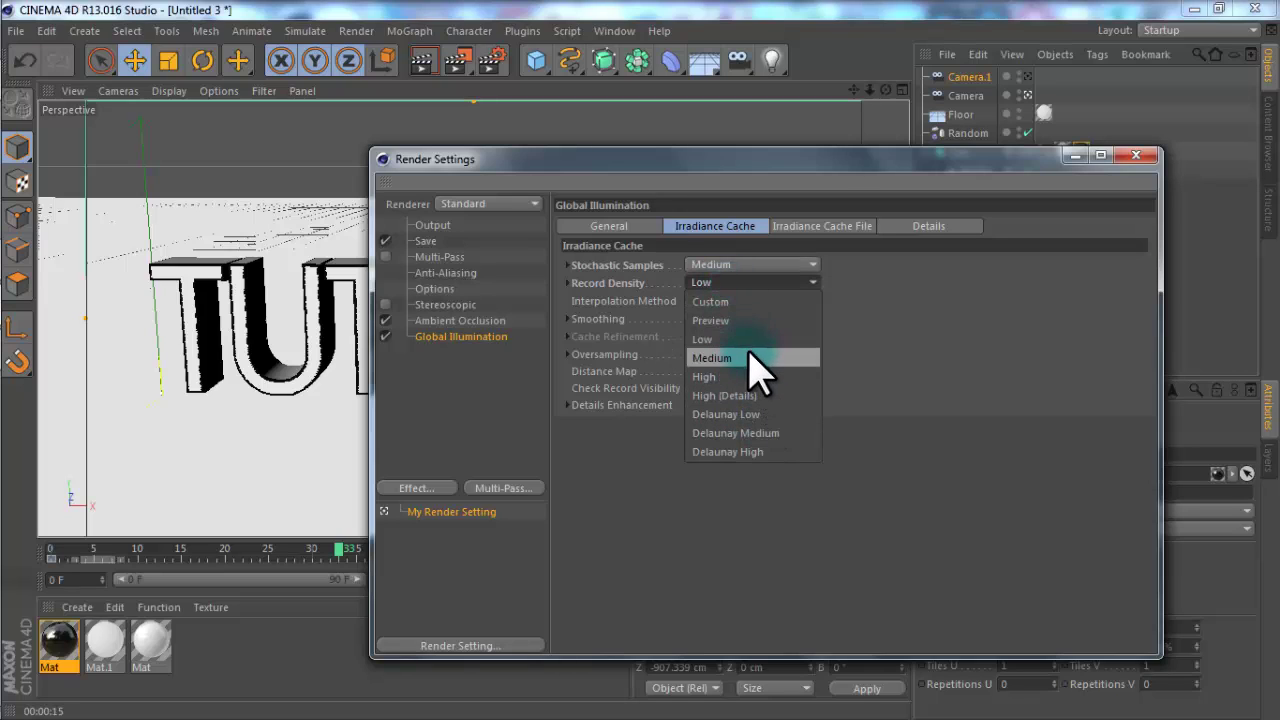
pyautogui.click(758, 358)
# Set Anti-Aliasing to Best.
pyautogui.click(446, 273)
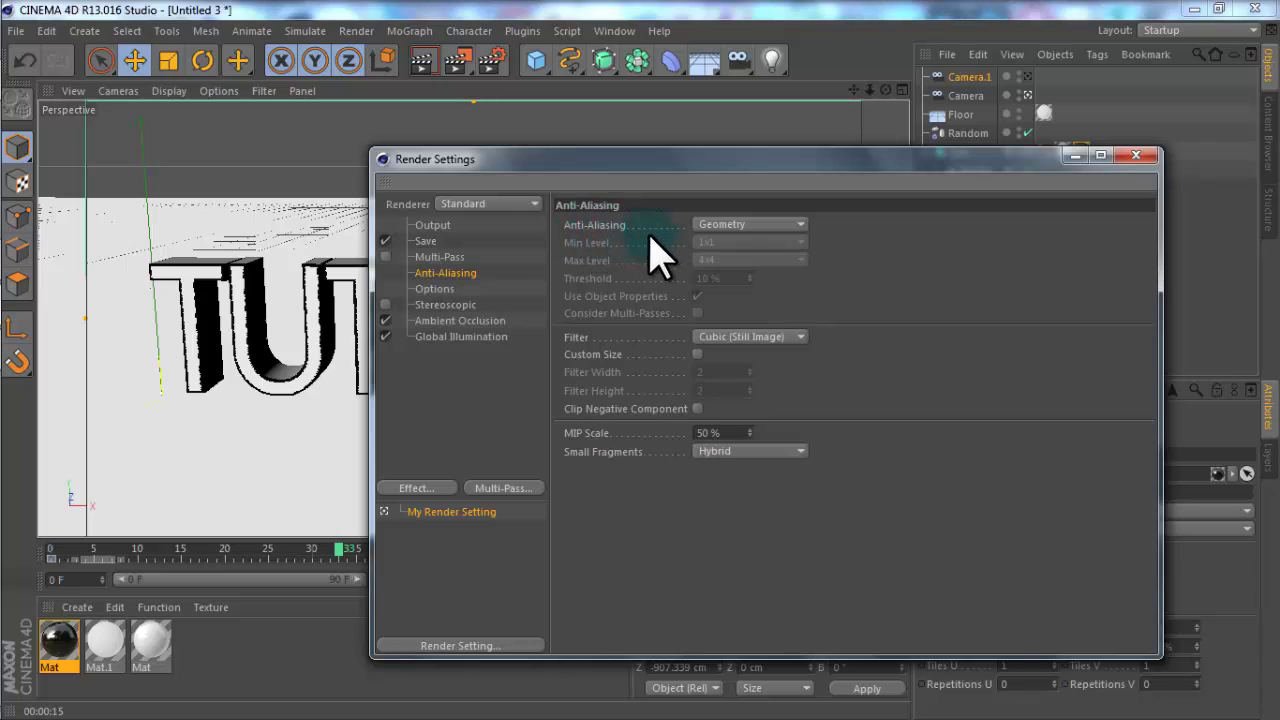
pyautogui.click(738, 225)
pyautogui.click(745, 281)
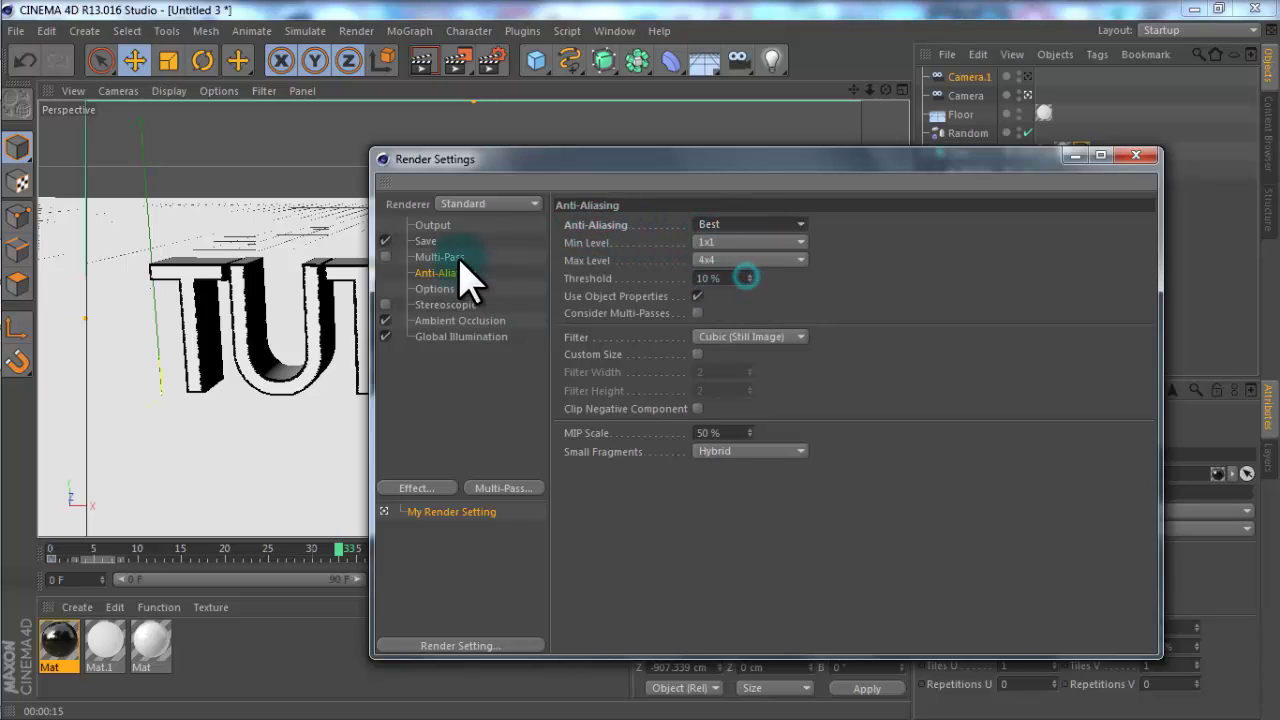
pyautogui.click(447, 290)
pyautogui.click(448, 272)
# Set the output Frame Range to All Frames, 0 to 90.
pyautogui.click(441, 257)
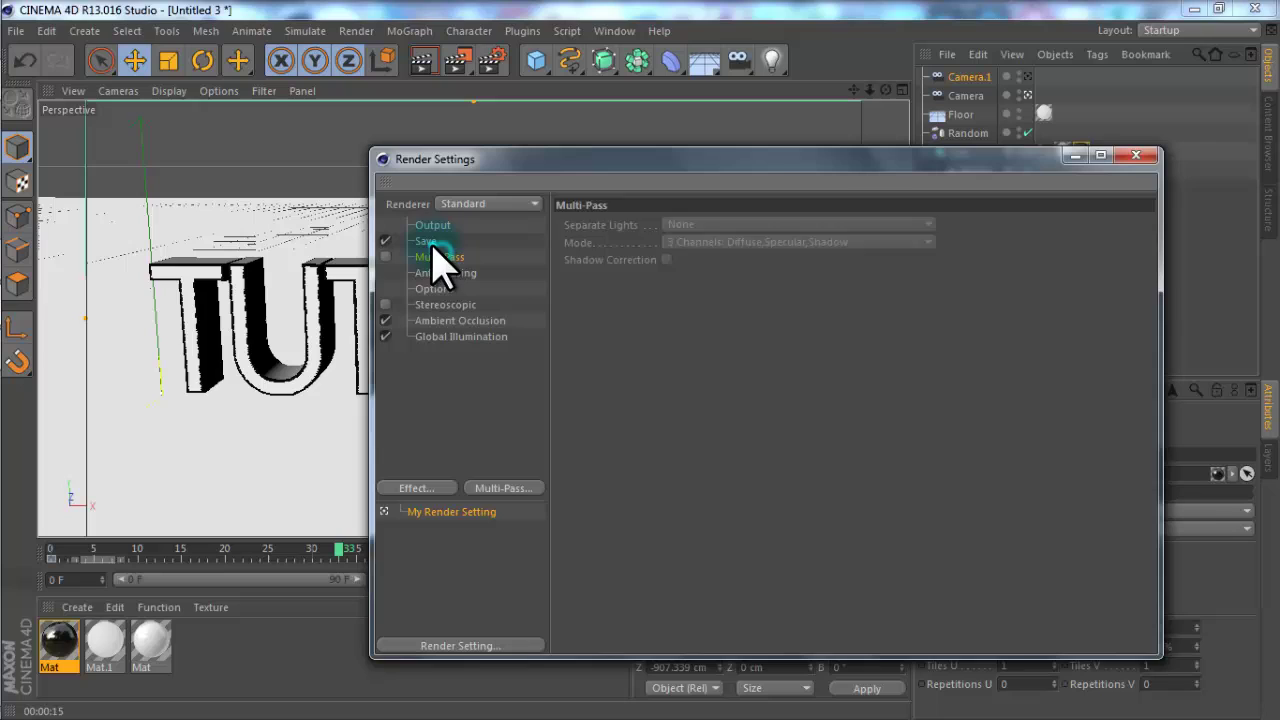
pyautogui.click(430, 241)
pyautogui.click(433, 225)
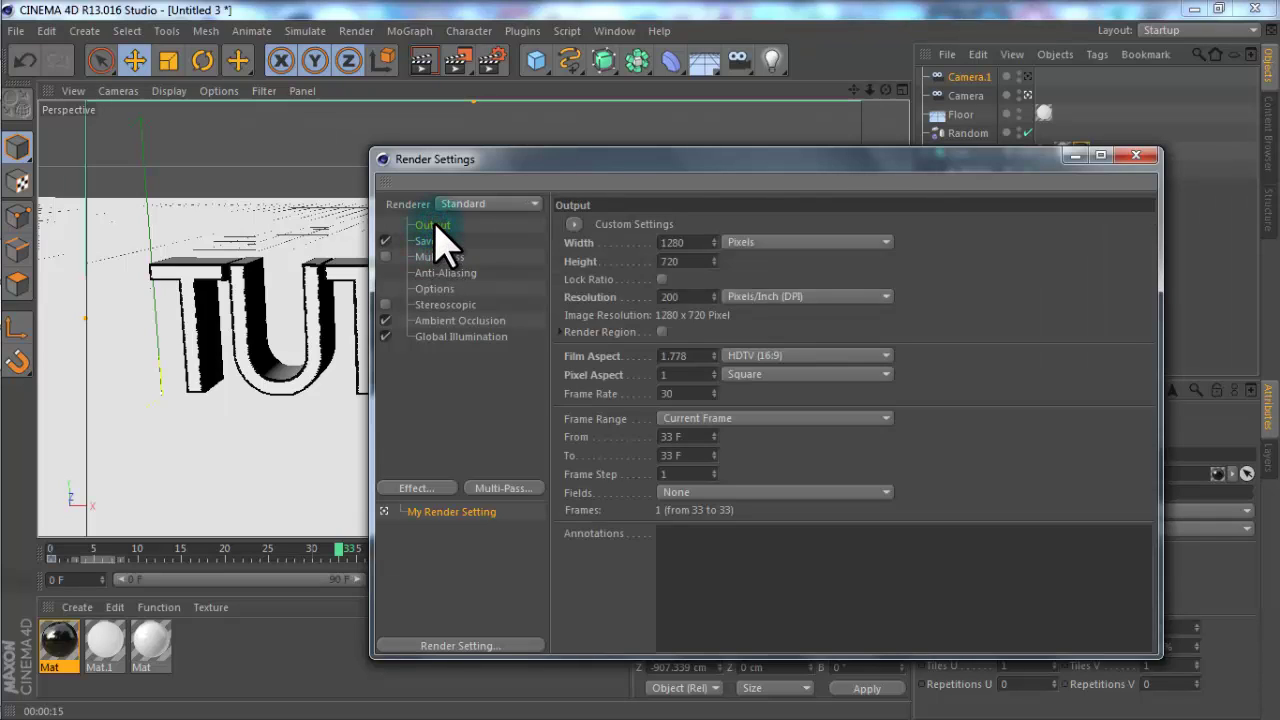
pyautogui.click(688, 422)
pyautogui.click(704, 482)
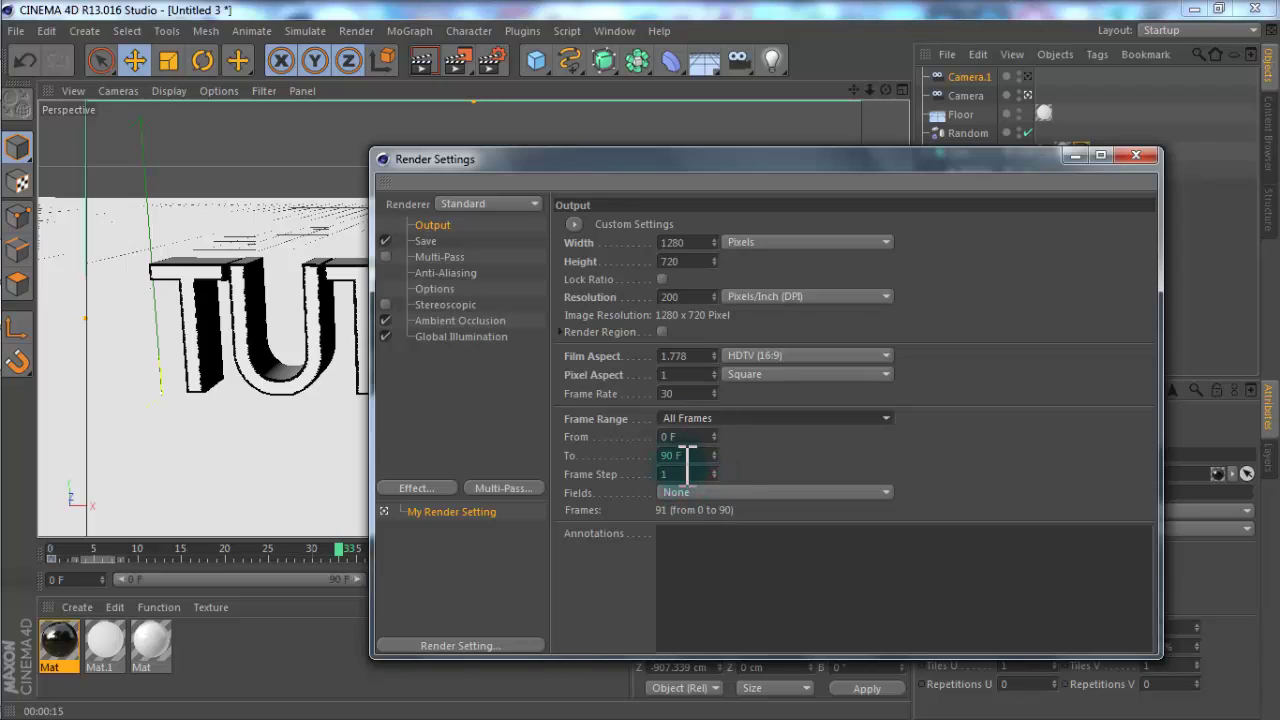
# Set the save format to QuickTime Movie.
pyautogui.click(425, 241)
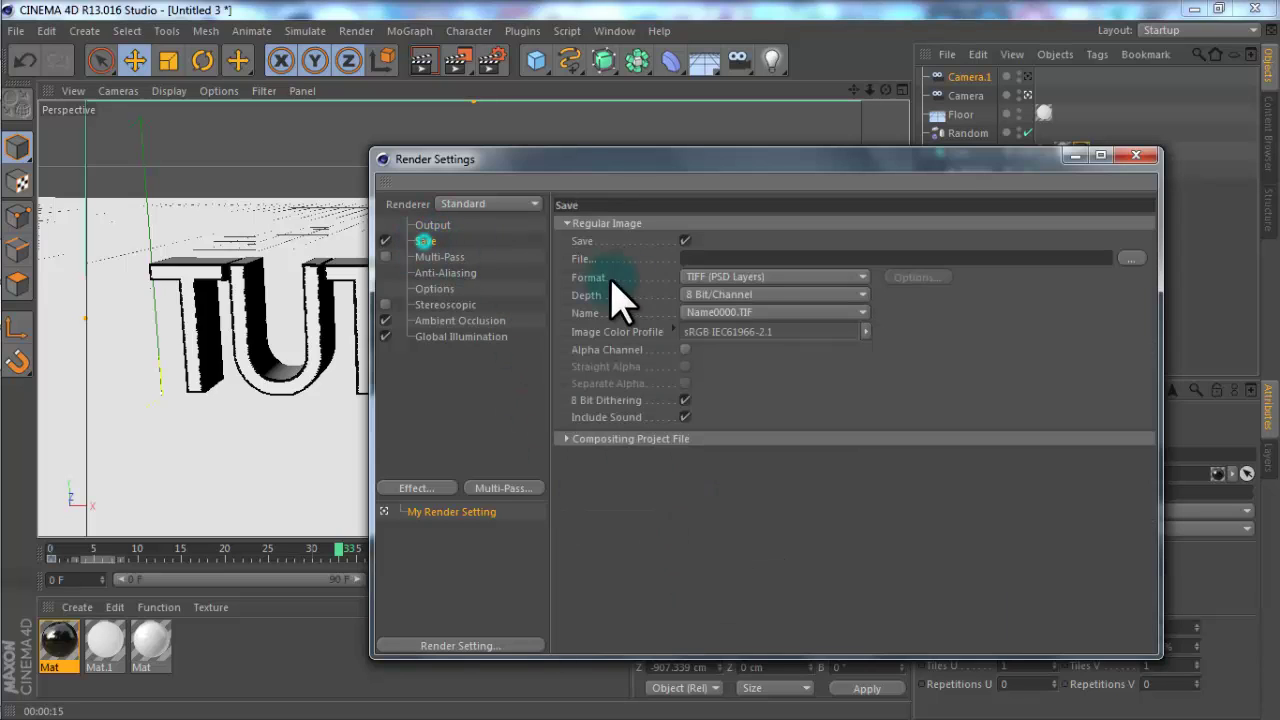
pyautogui.click(710, 277)
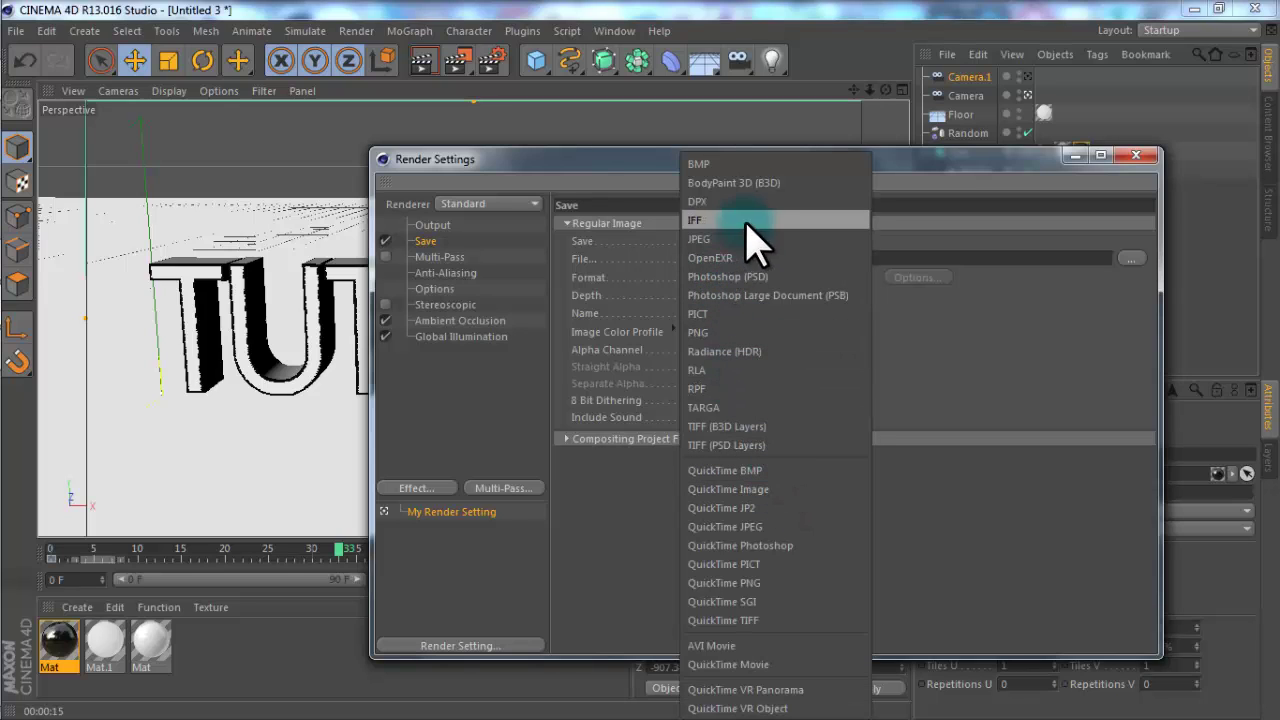
pyautogui.click(760, 665)
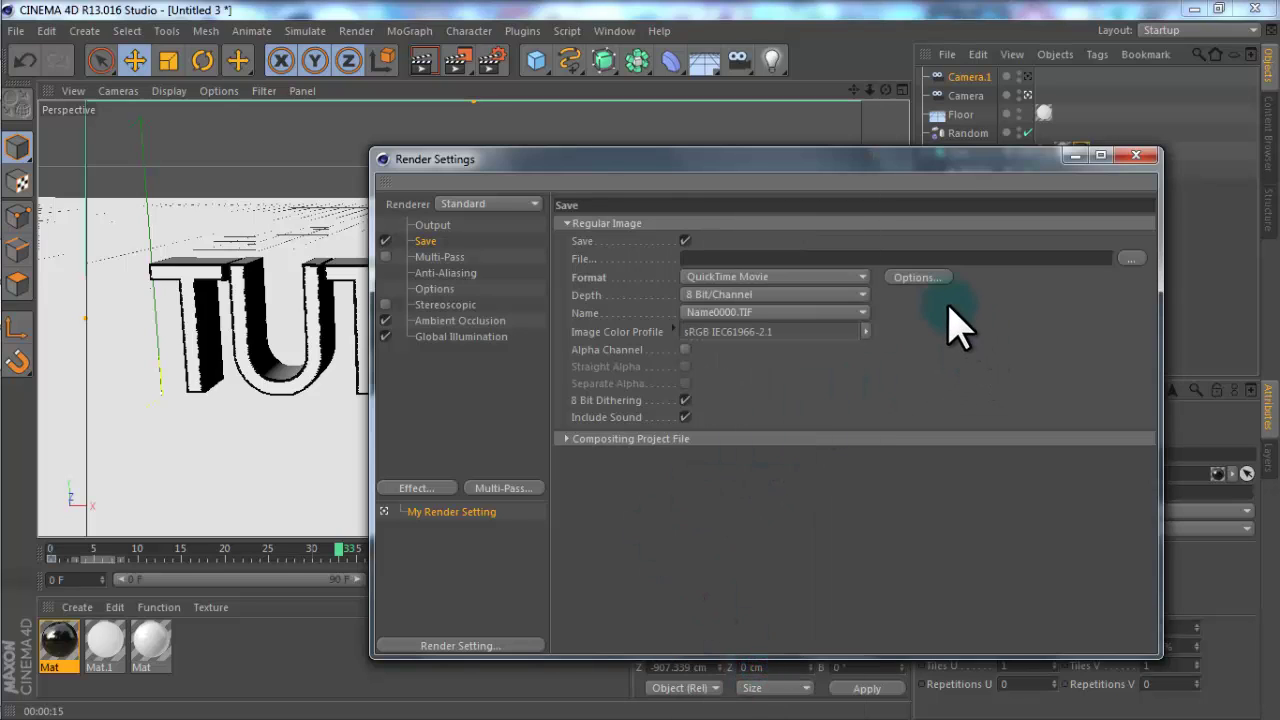
pyautogui.click(919, 279)
# Choose H.264 as the QuickTime compression type.
pyautogui.click(618, 102)
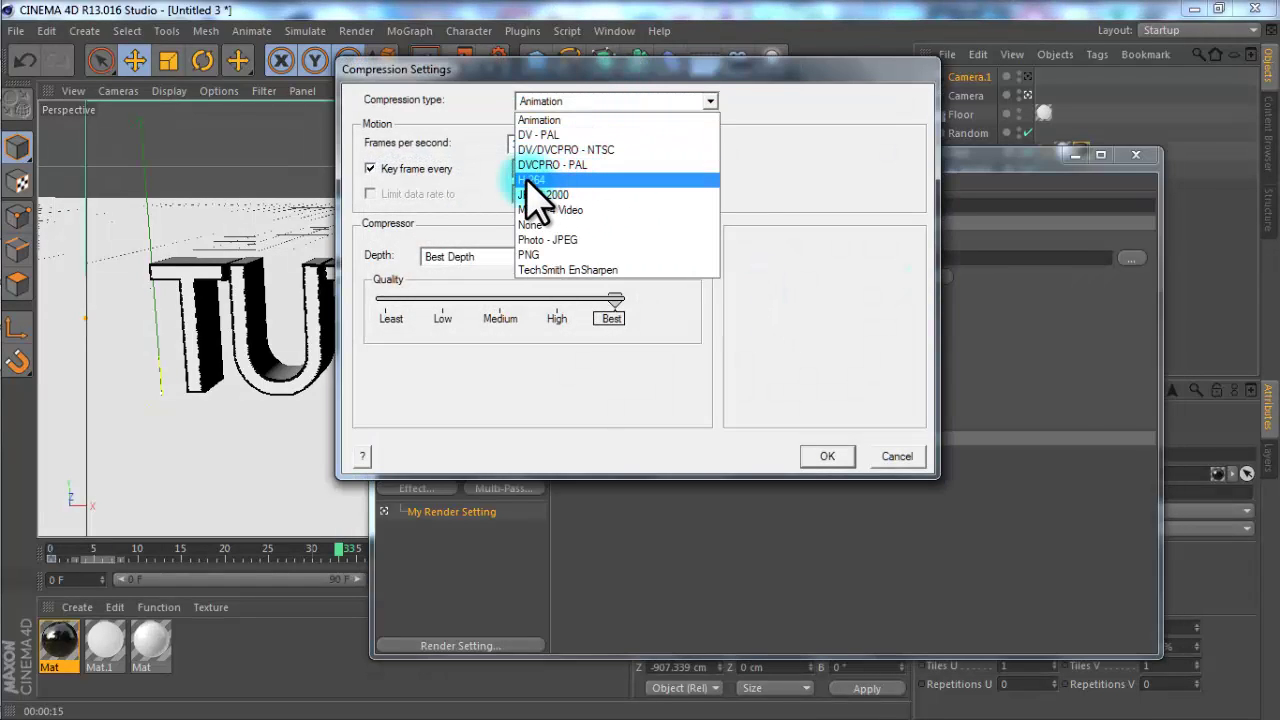
pyautogui.click(543, 181)
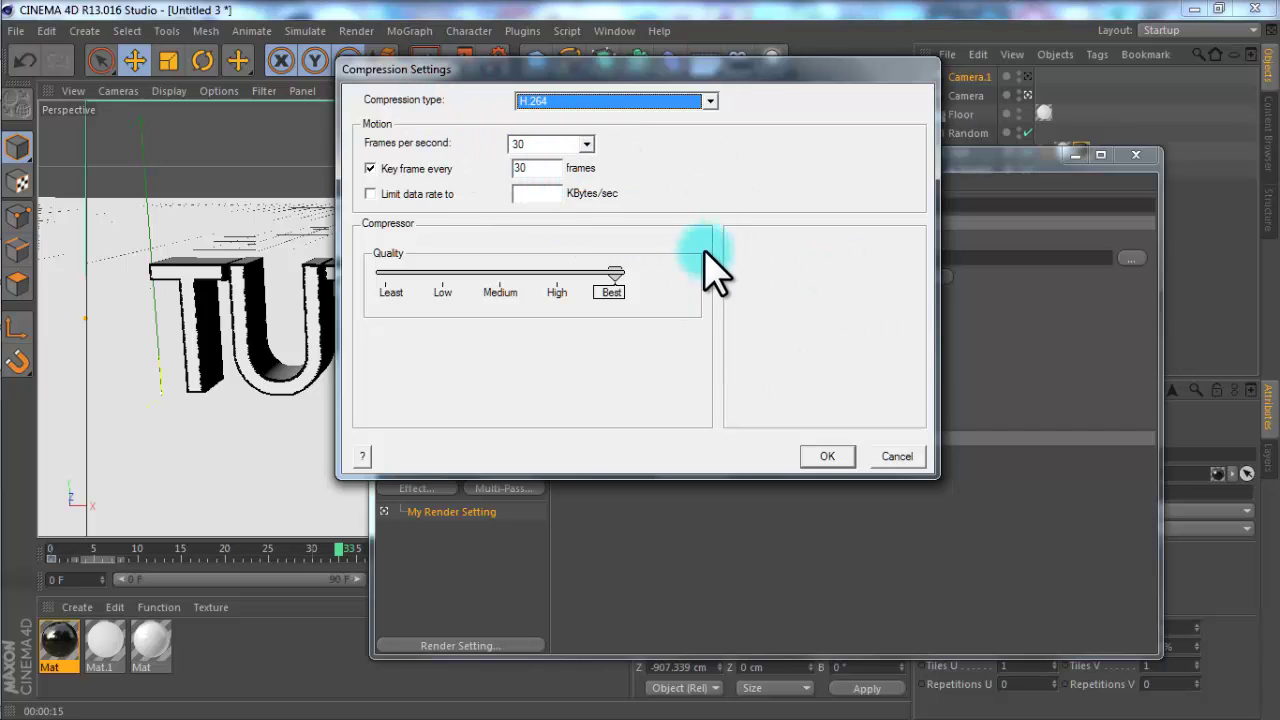
pyautogui.click(822, 456)
# Save the output file as 'Tutorial' on the Desktop and close the render settings.
pyautogui.click(1131, 259)
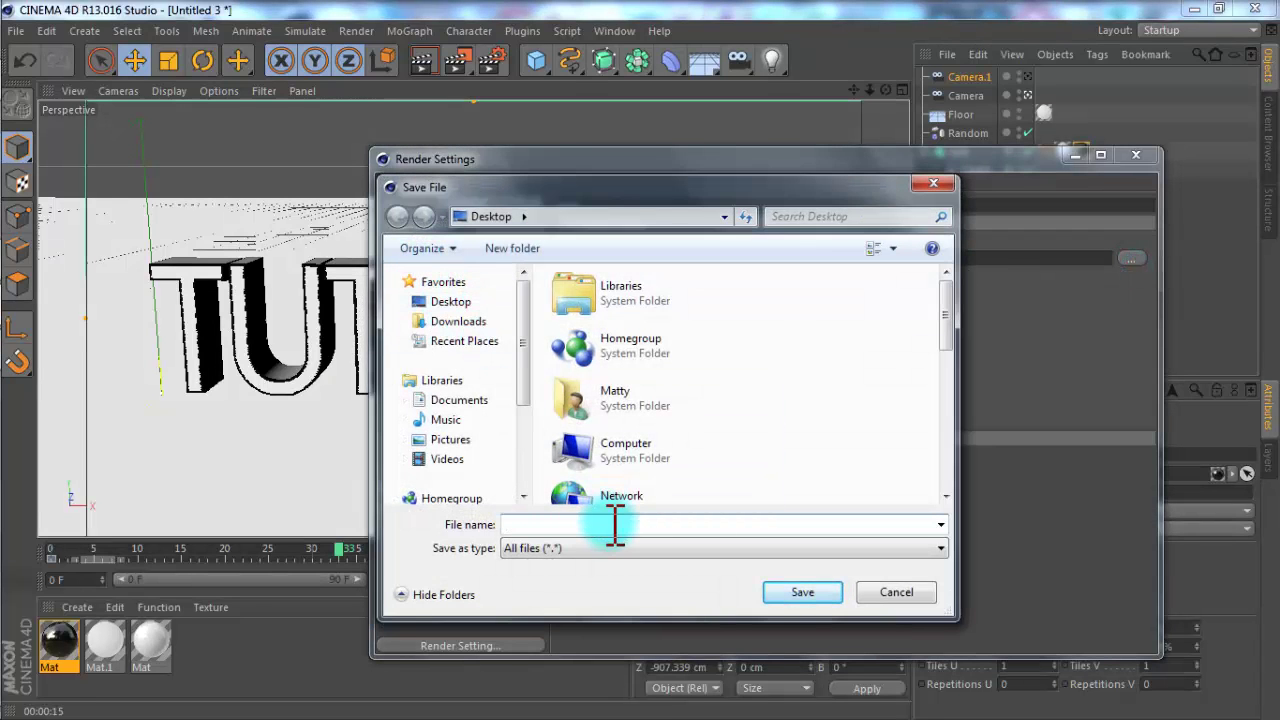
pyautogui.write('Tui')
pyautogui.press('BackSpace')
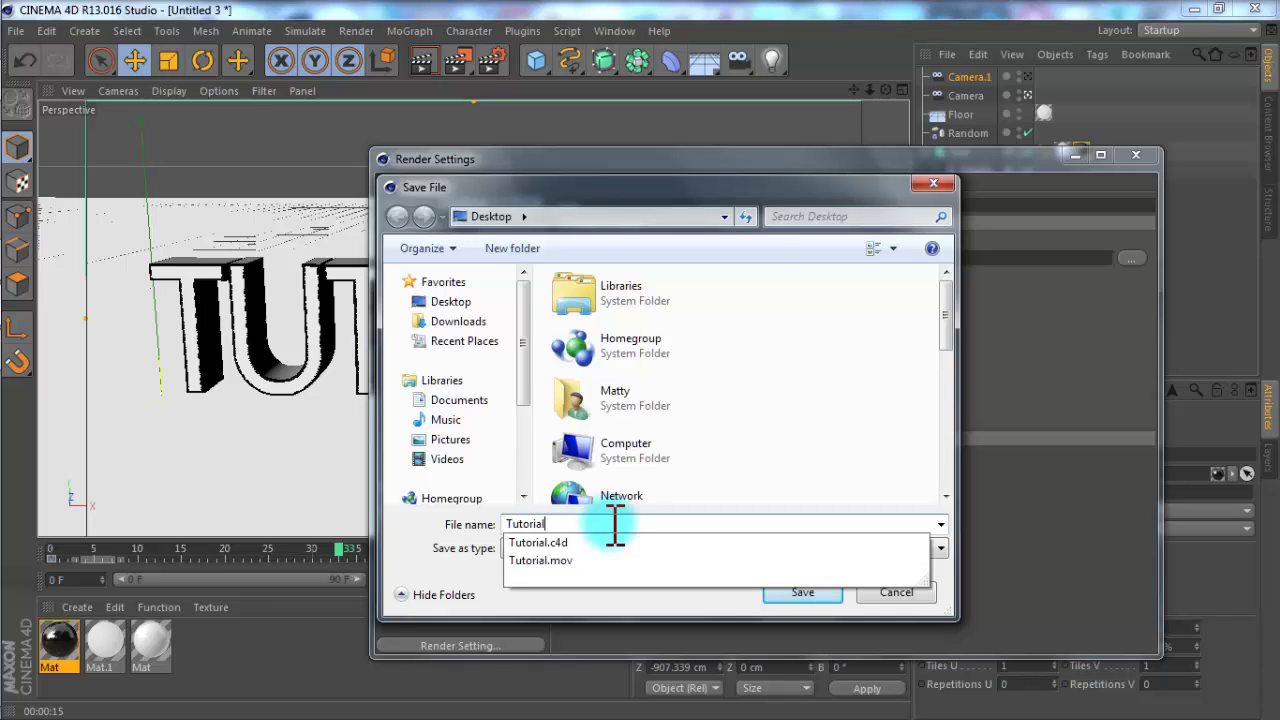
pyautogui.write('torial')
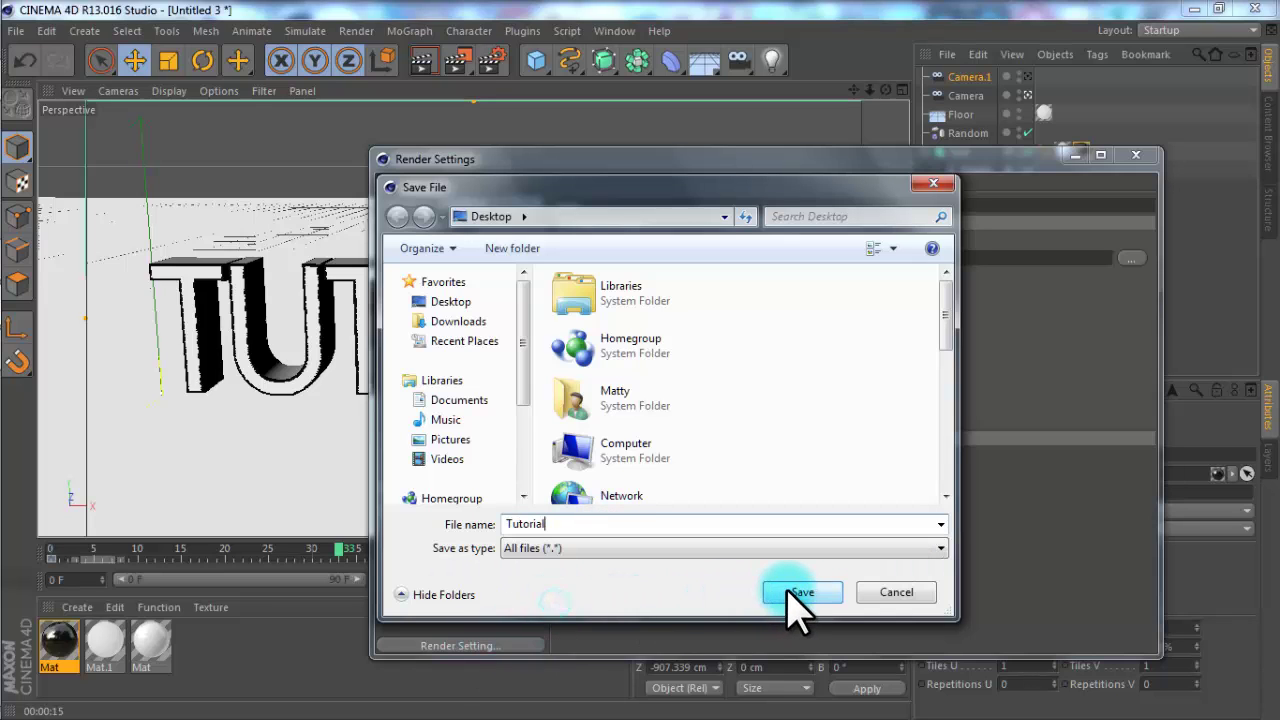
pyautogui.click(795, 593)
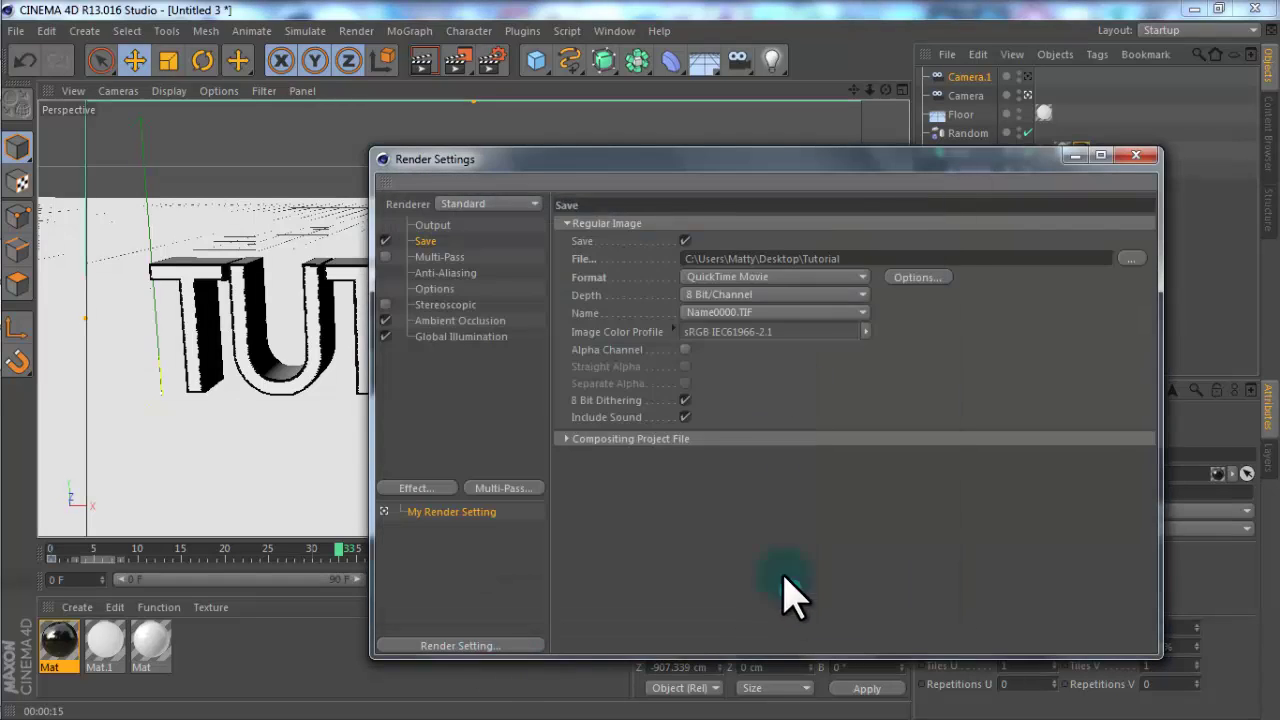
pyautogui.click(1136, 156)
# Render all frames to the Tutorial movie in the Picture Viewer, overwriting the existing file.
pyautogui.click(455, 75)
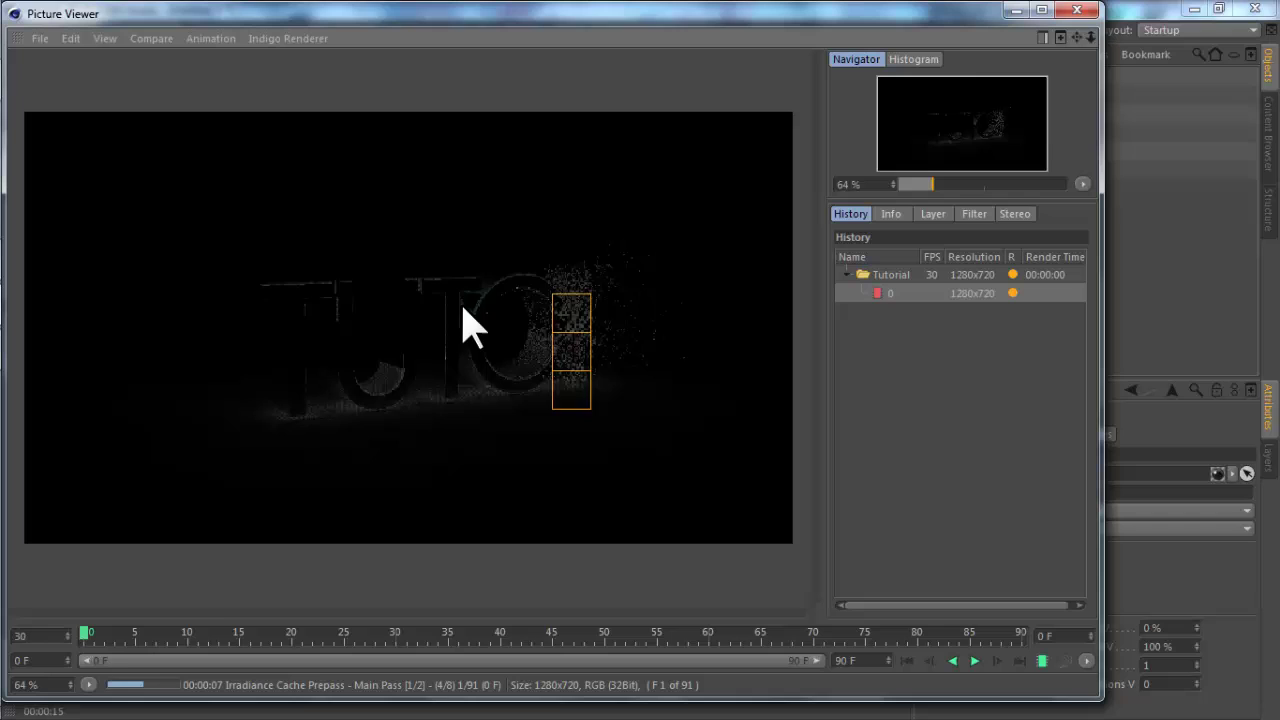
pyautogui.click(955, 336)
pyautogui.click(457, 343)
pyautogui.click(287, 266)
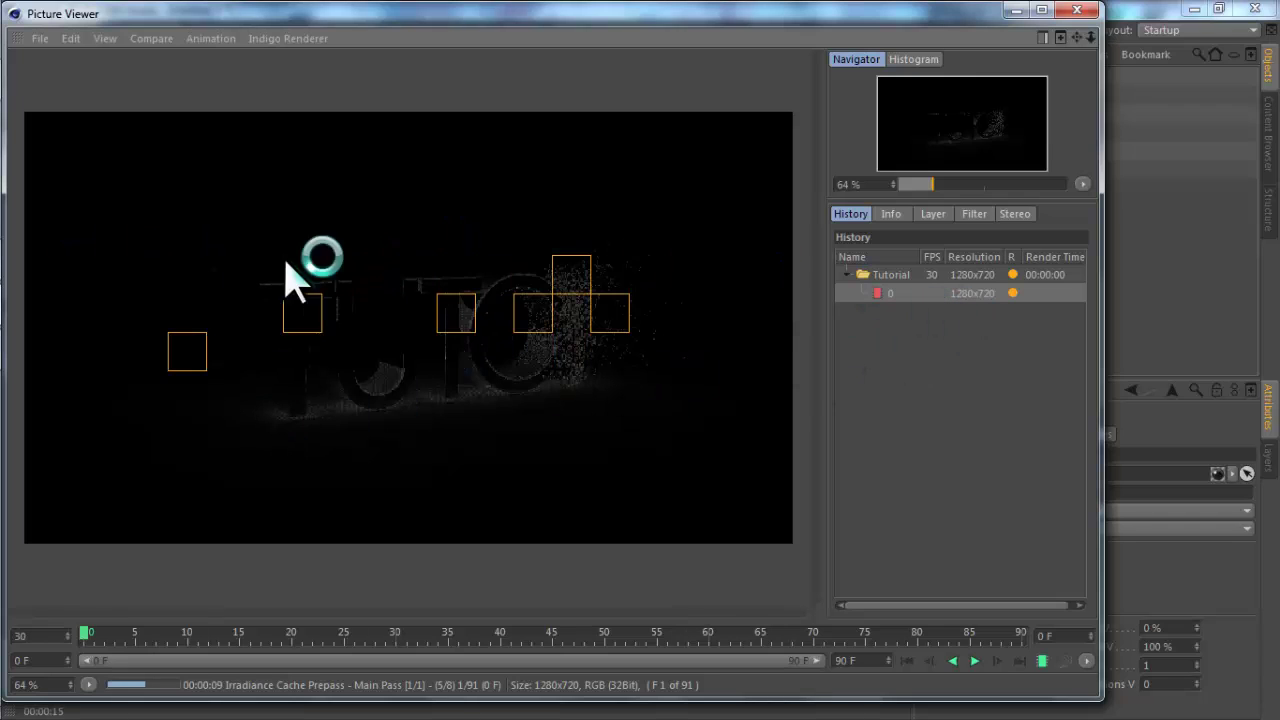